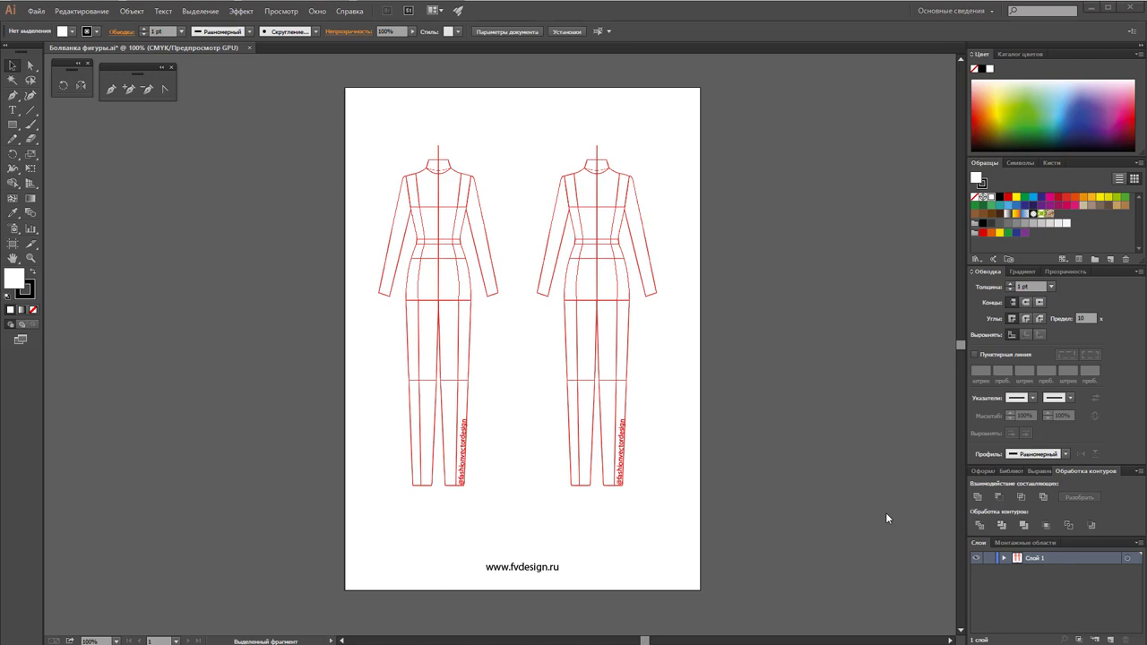
Step: Lock Слой 1 so the two red croquis figures can't be edited
{"action": "left_click", "coordinate": [987, 558]}
Step: Add Слой 2 above the croquis and open IMG_7467.JPG from the Марафон по техническому рисунку folder
{"action": "left_click", "coordinate": [1110, 639]}
{"action": "left_click", "coordinate": [36, 11]}
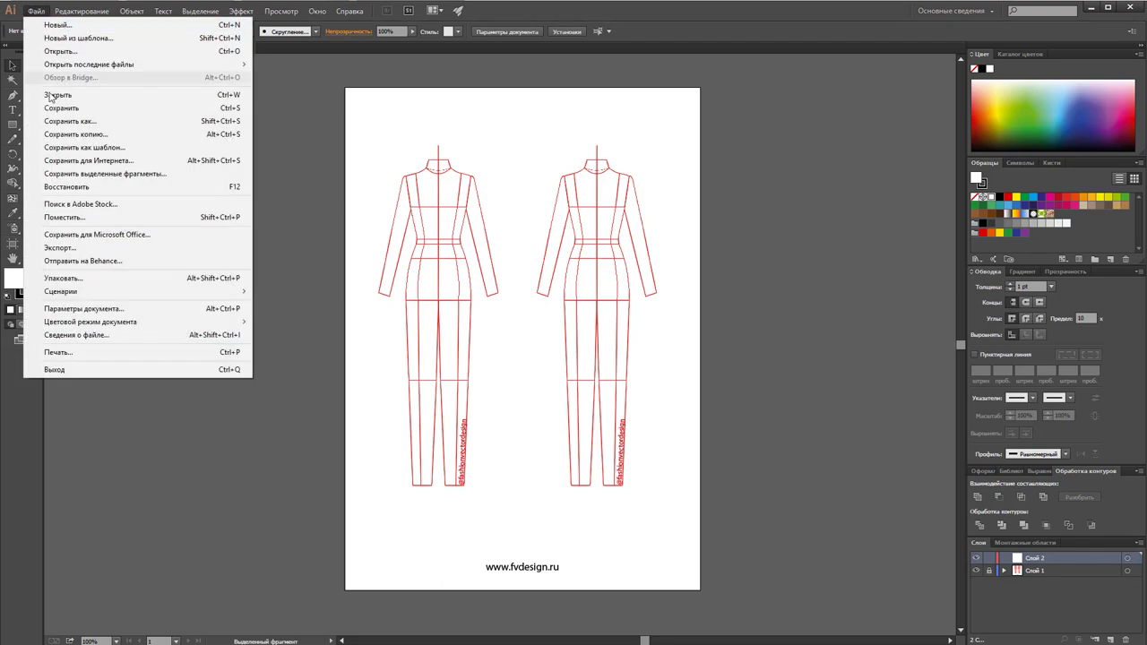
{"action": "left_click", "coordinate": [60, 51]}
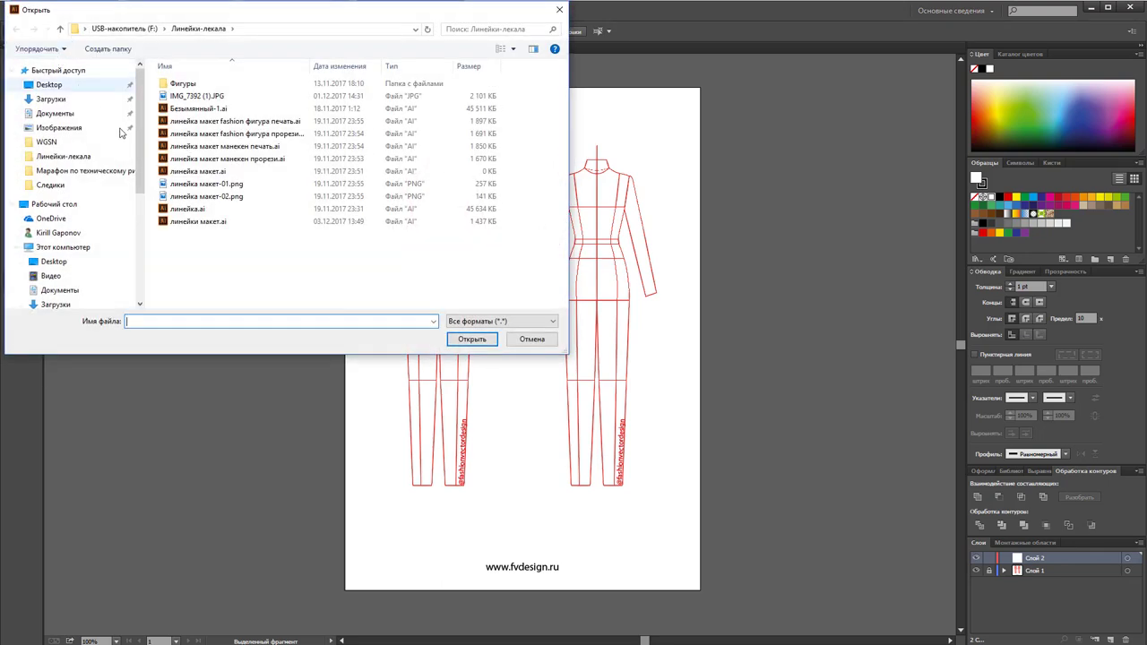
{"action": "left_click", "coordinate": [124, 29]}
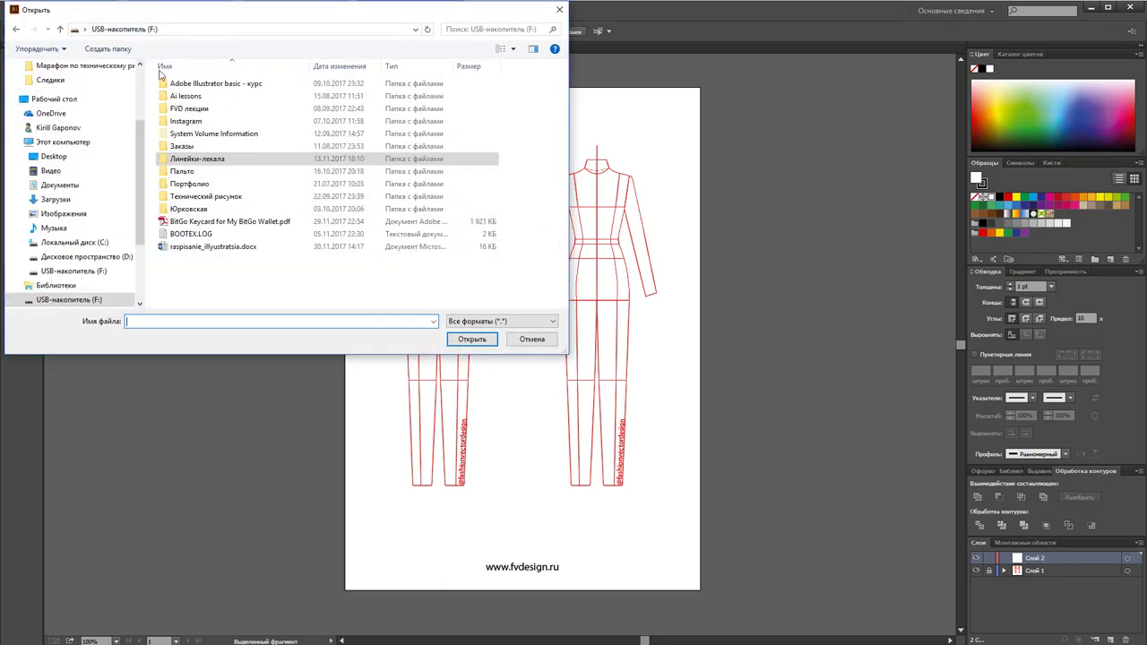
{"action": "double_click", "coordinate": [195, 97]}
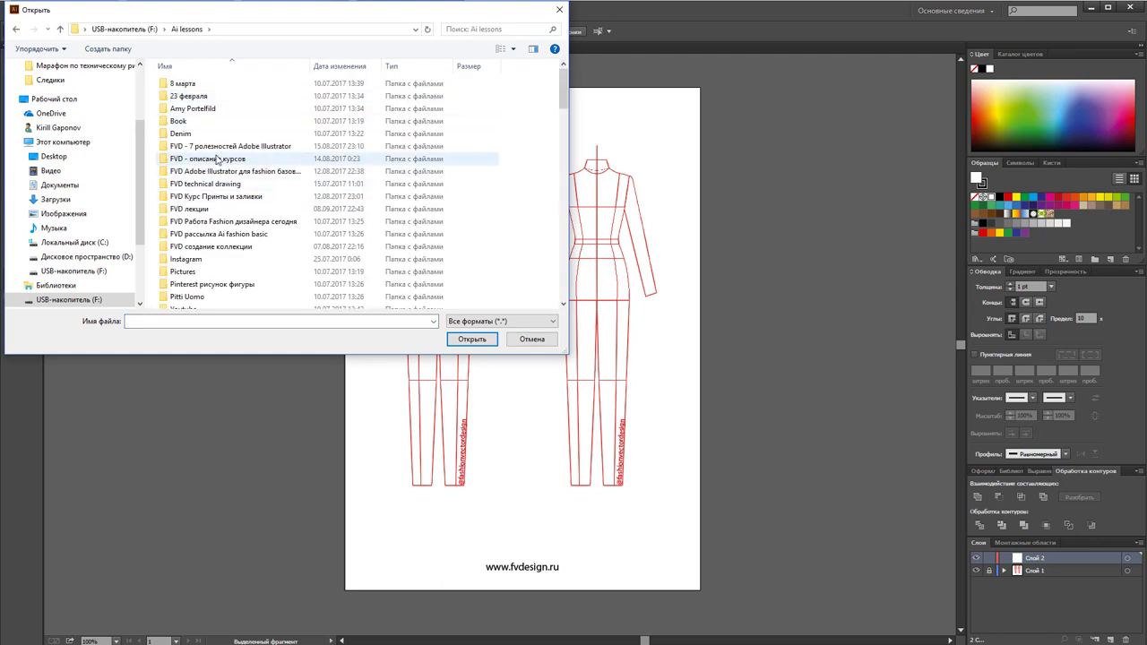
{"action": "double_click", "coordinate": [218, 188]}
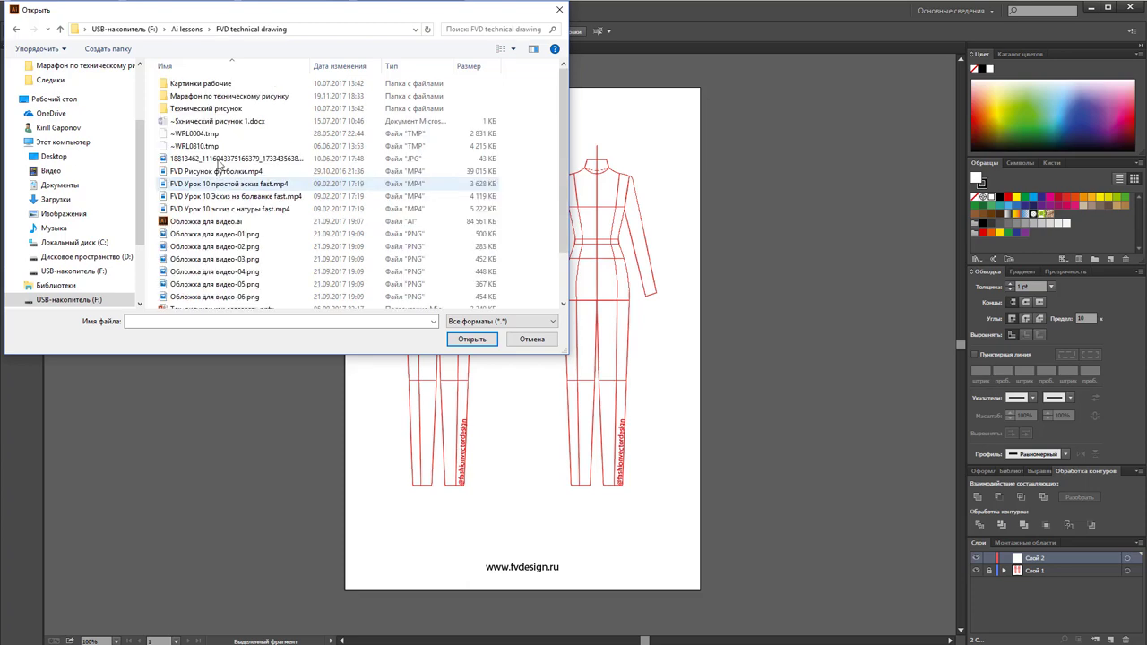
{"action": "double_click", "coordinate": [213, 94]}
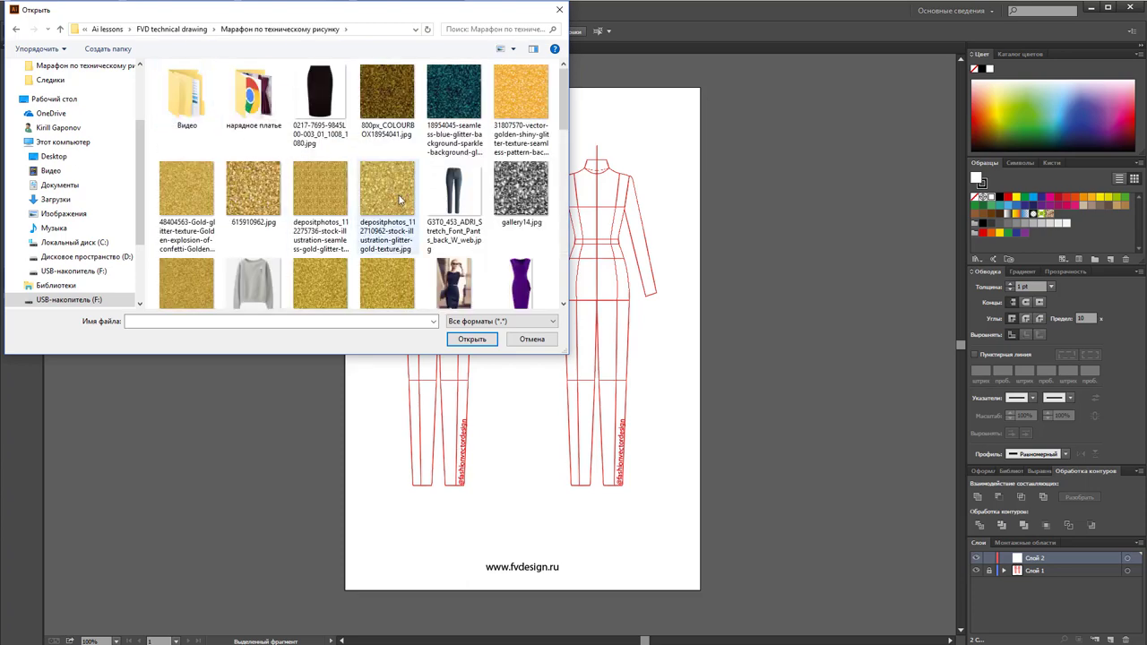
{"action": "scroll", "coordinate": [403, 224], "scroll_direction": "down", "scroll_amount": 1}
{"action": "scroll", "coordinate": [492, 249], "scroll_direction": "down", "scroll_amount": 2}
{"action": "left_click", "coordinate": [459, 167]}
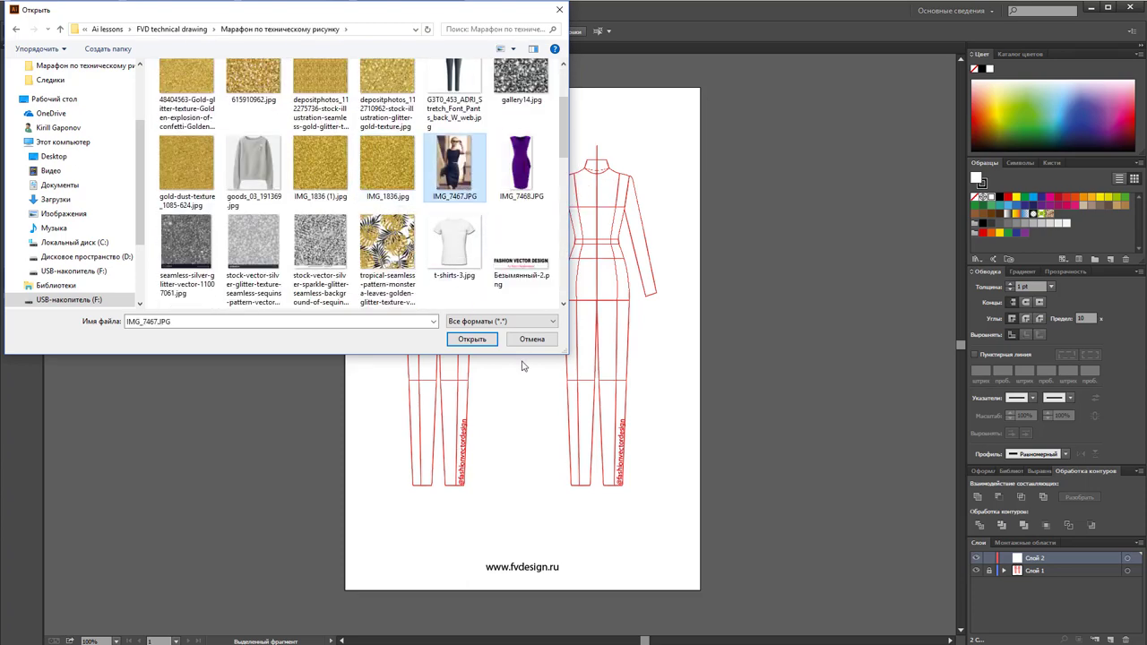
{"action": "left_click", "coordinate": [475, 340]}
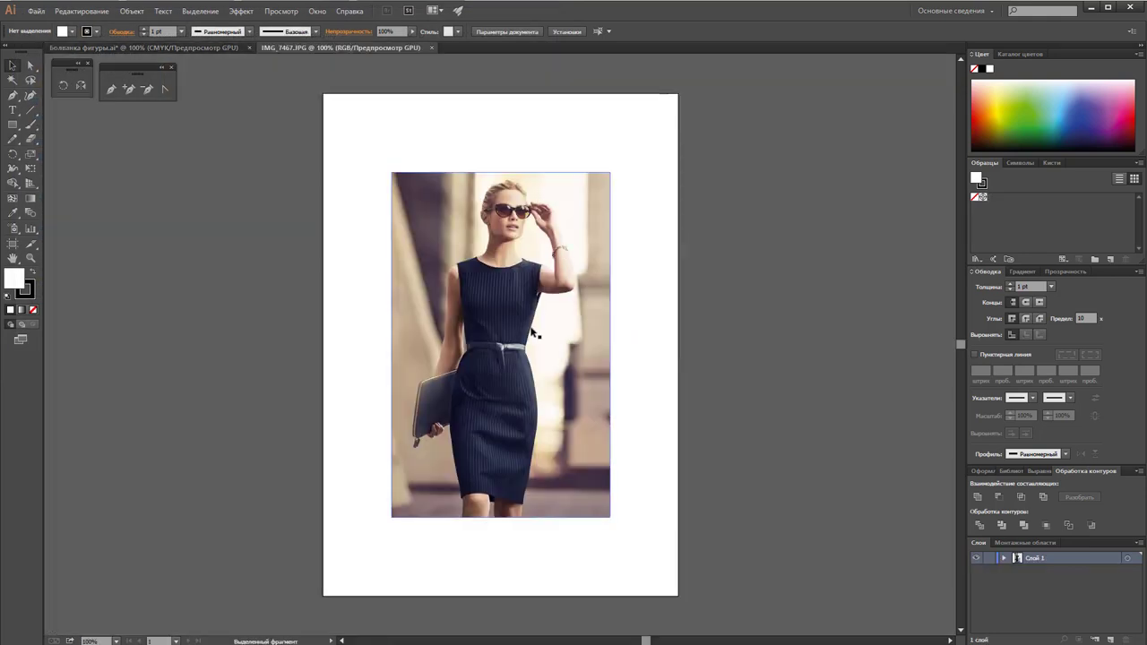
Step: Copy the IMG_7467 photo into the croquis document and close the photo document without saving
{"action": "left_click_drag", "start_coordinate": [363, 49], "coordinate": [509, 93]}
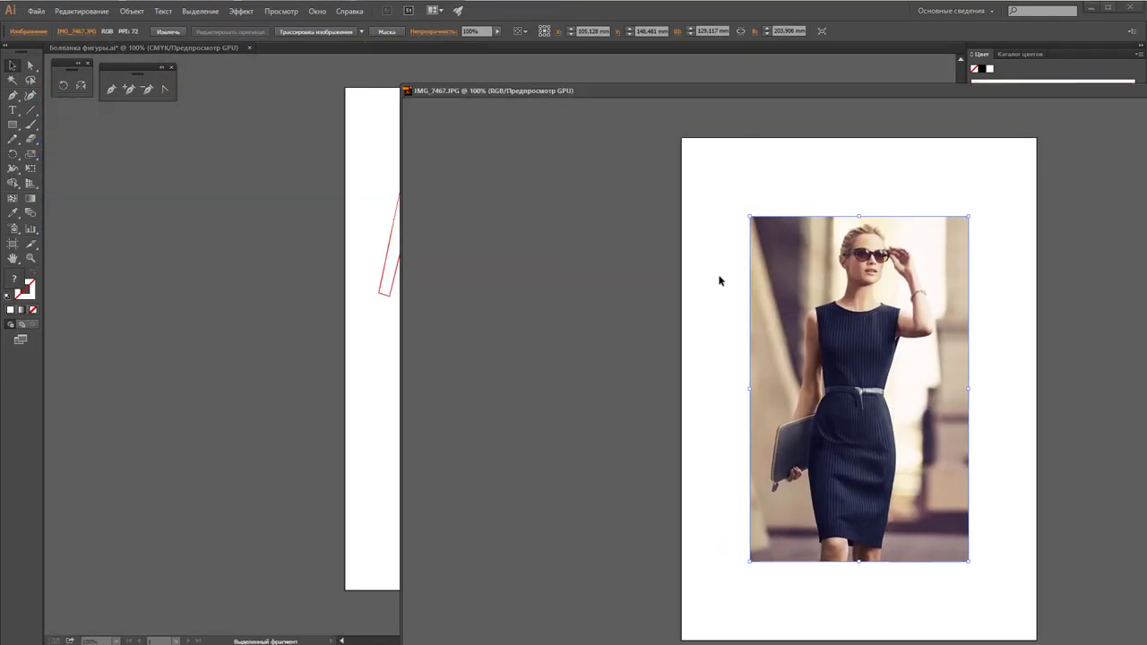
{"action": "left_click_drag", "start_coordinate": [911, 279], "coordinate": [248, 257]}
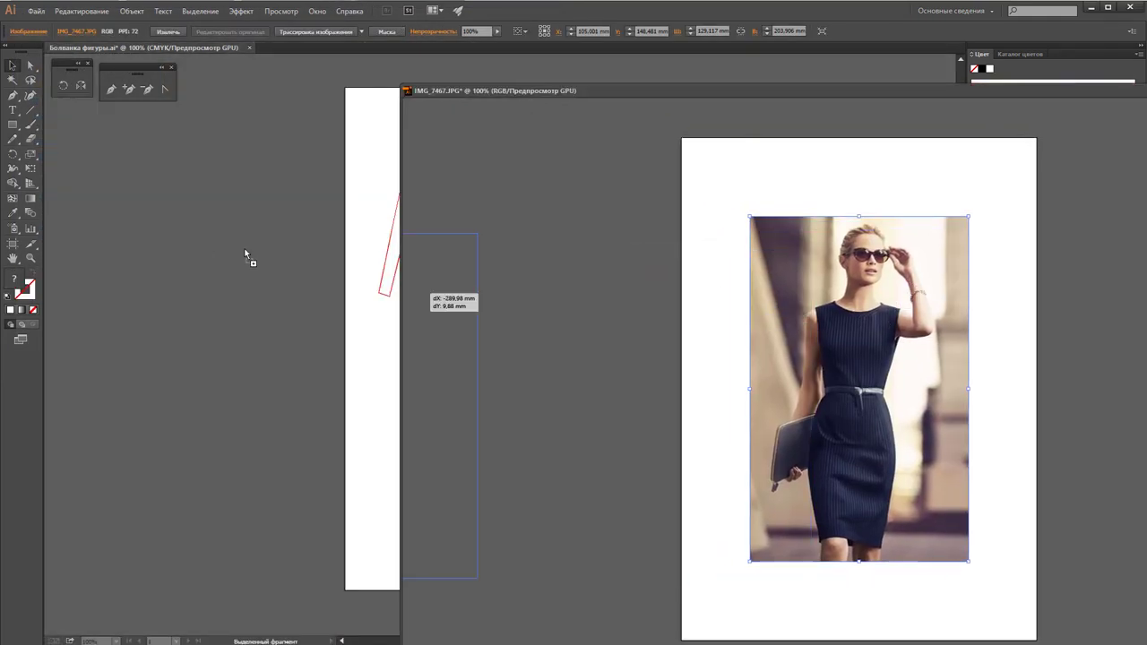
{"action": "left_click_drag", "start_coordinate": [651, 91], "coordinate": [320, 78]}
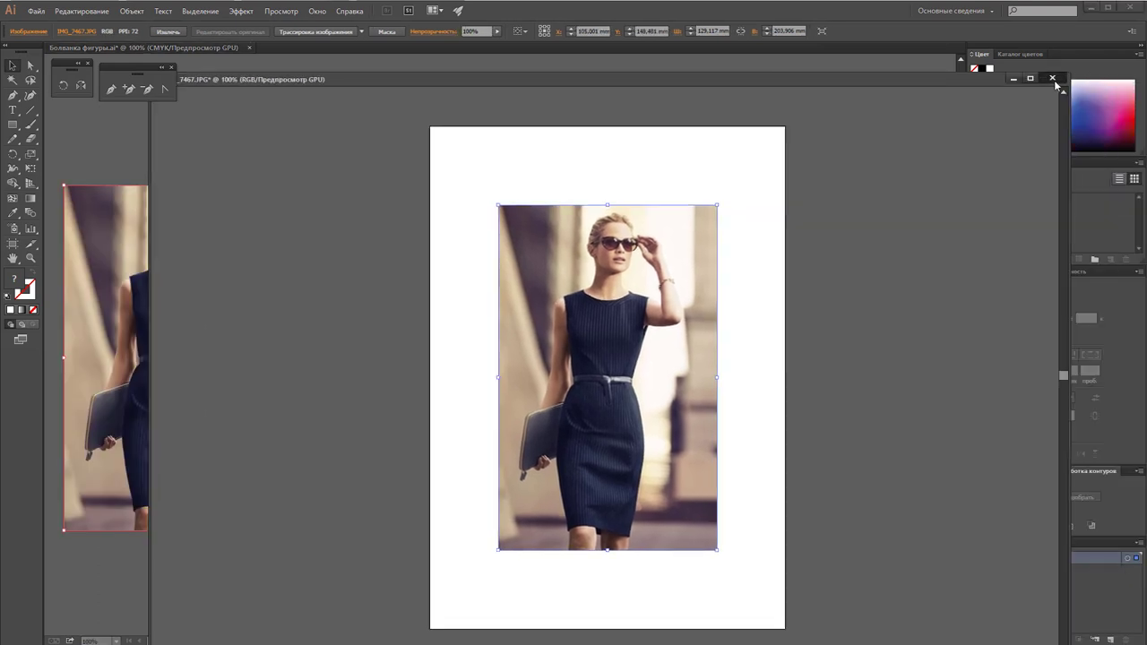
{"action": "left_click", "coordinate": [1052, 78]}
{"action": "left_click", "coordinate": [633, 345]}
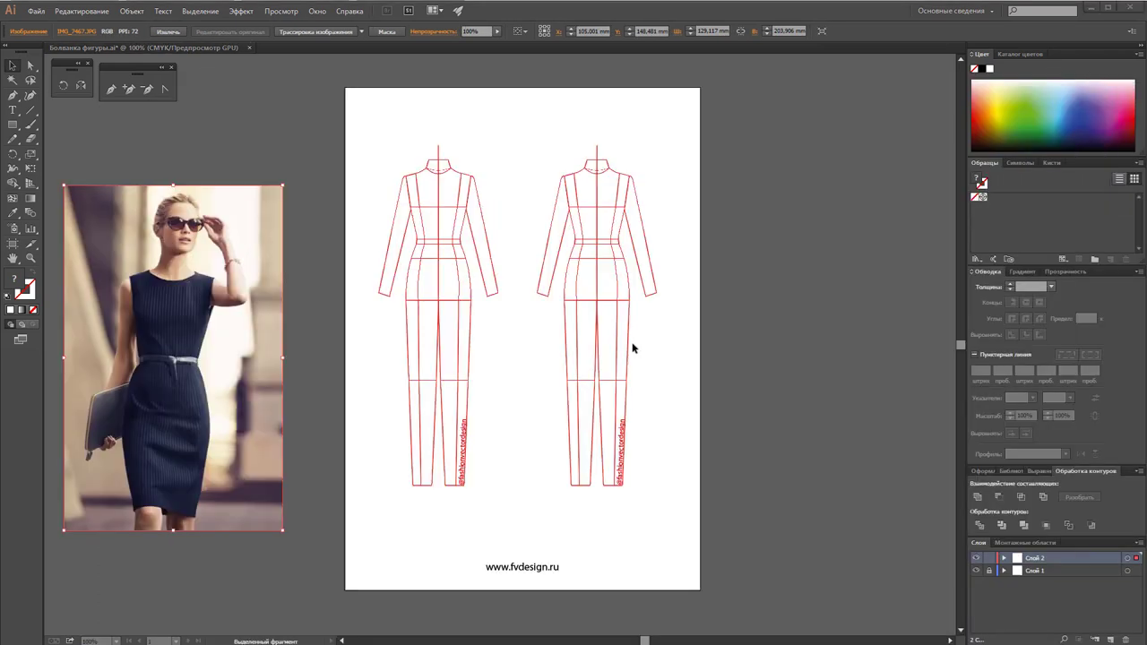
Step: Move the photo onto the artboard and scale it down beside the left figure
{"action": "left_click_drag", "start_coordinate": [255, 358], "coordinate": [309, 311]}
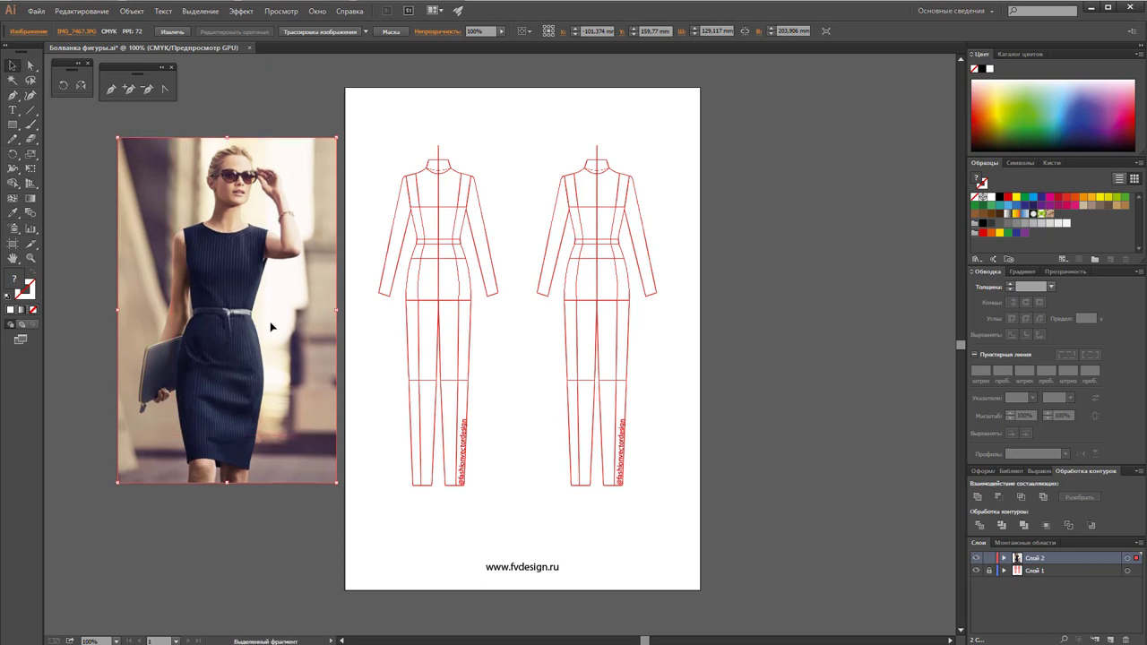
{"action": "left_click_drag", "start_coordinate": [268, 415], "coordinate": [284, 406]}
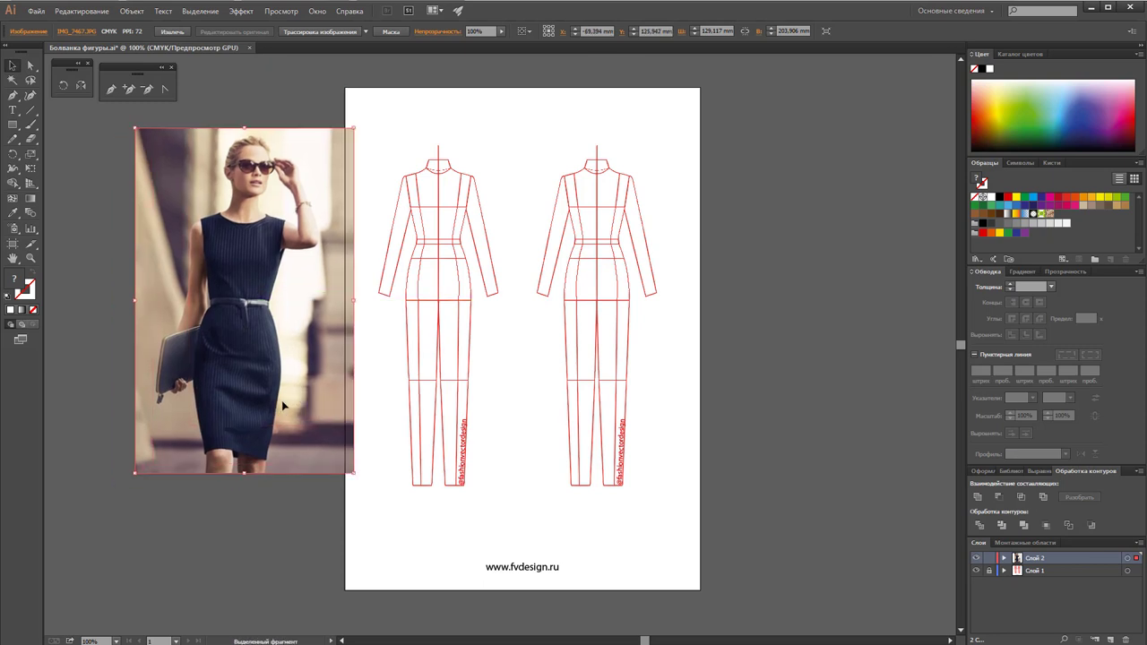
{"action": "left_click_drag", "start_coordinate": [354, 473], "coordinate": [340, 451]}
{"action": "left_click_drag", "start_coordinate": [285, 387], "coordinate": [310, 378]}
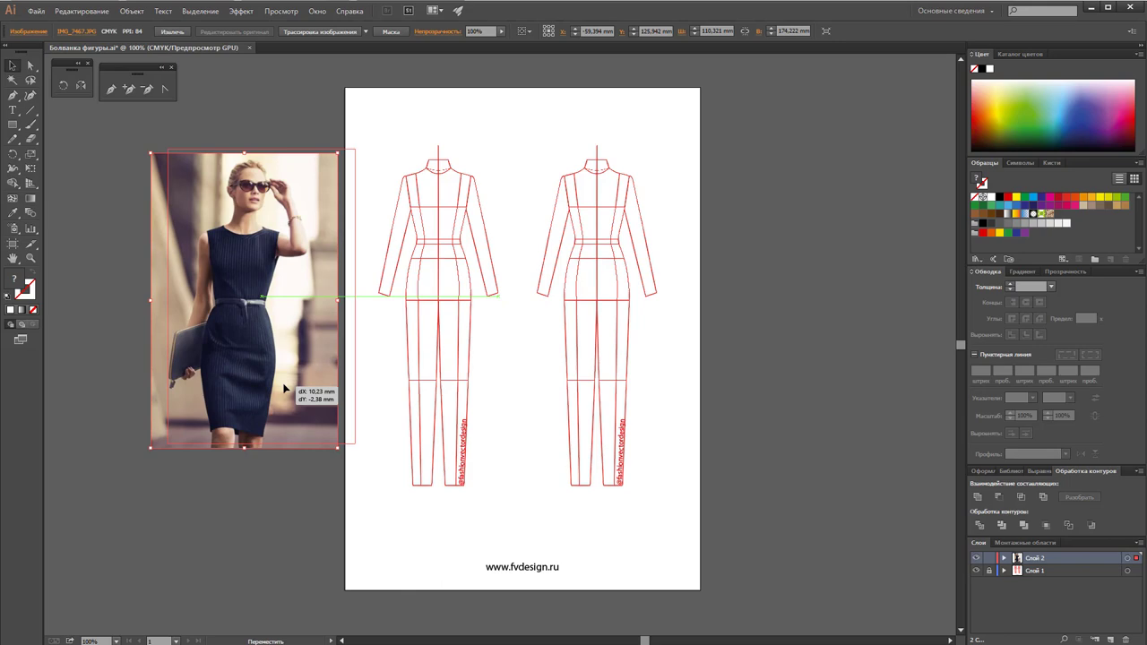
{"action": "left_click", "coordinate": [301, 508]}
Step: Zoom in to inspect the dress bodice details on the reference photo
{"action": "left_click", "coordinate": [30, 257]}
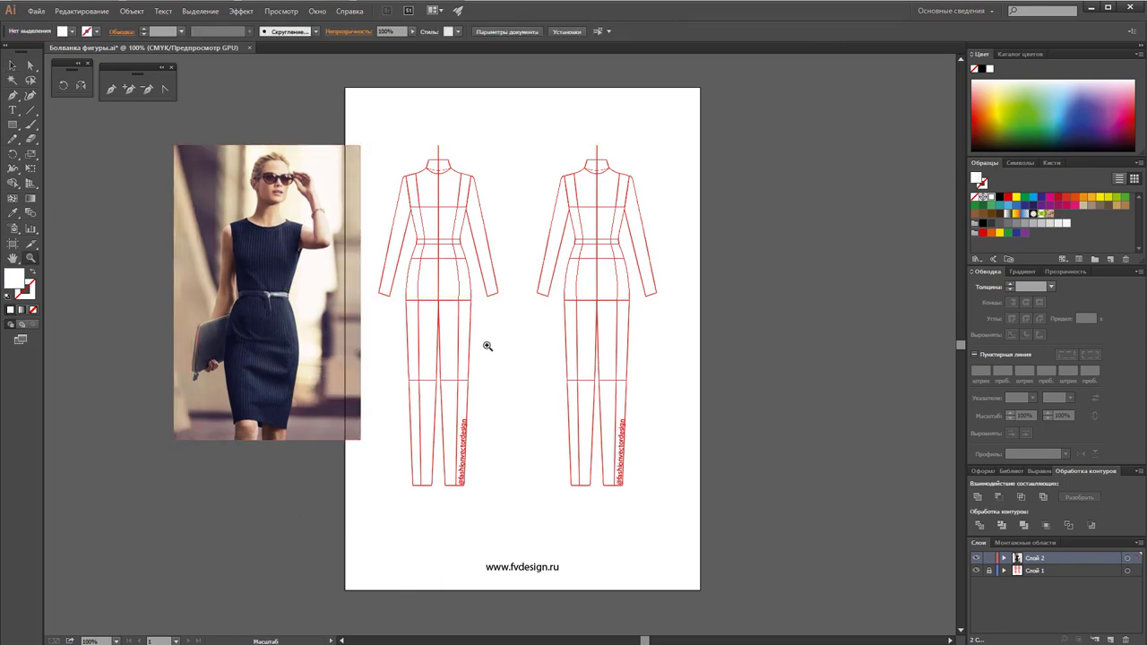
{"action": "left_click", "coordinate": [413, 330]}
{"action": "left_click", "coordinate": [452, 339]}
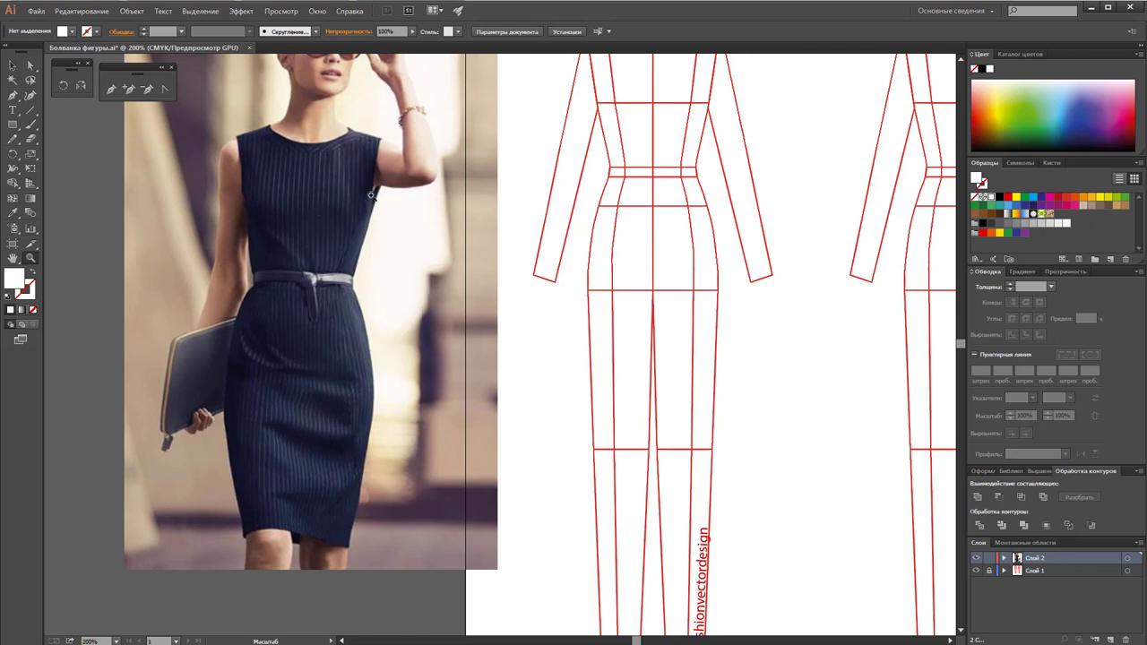
{"action": "left_click", "coordinate": [337, 168]}
{"action": "left_click", "coordinate": [346, 216]}
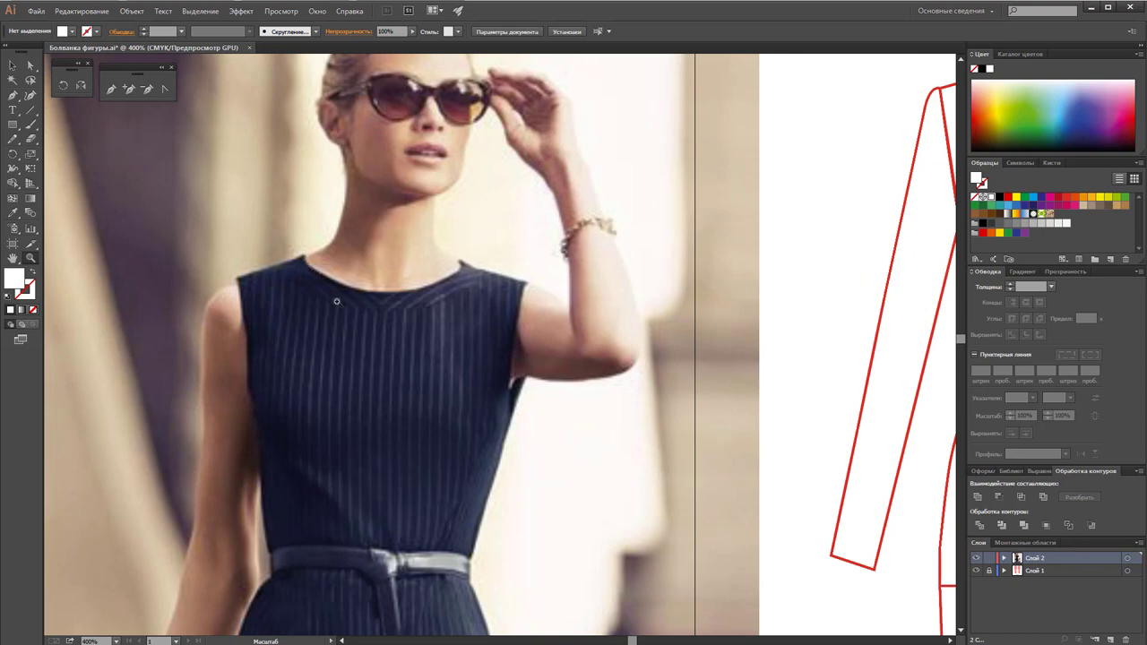
{"action": "scroll", "coordinate": [405, 302], "scroll_direction": "down", "scroll_amount": 1}
{"action": "scroll", "coordinate": [408, 304], "scroll_direction": "down", "scroll_amount": 2}
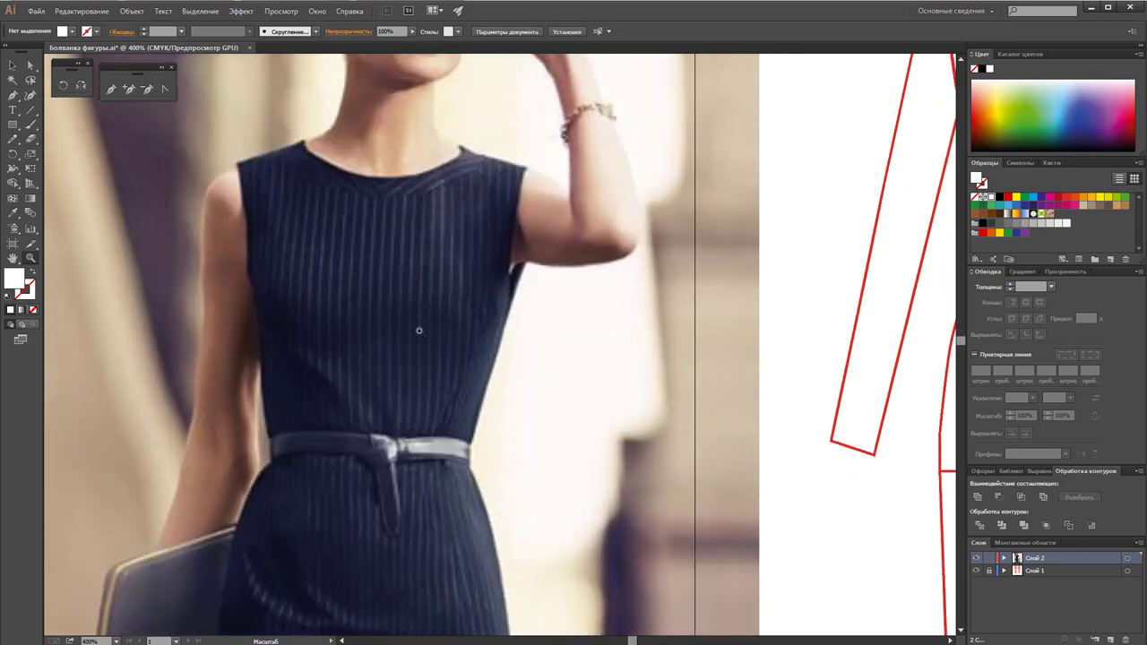
{"action": "scroll", "coordinate": [412, 314], "scroll_direction": "down", "scroll_amount": 5}
{"action": "scroll", "coordinate": [412, 313], "scroll_direction": "down", "scroll_amount": 6}
{"action": "scroll", "coordinate": [410, 305], "scroll_direction": "down", "scroll_amount": 1}
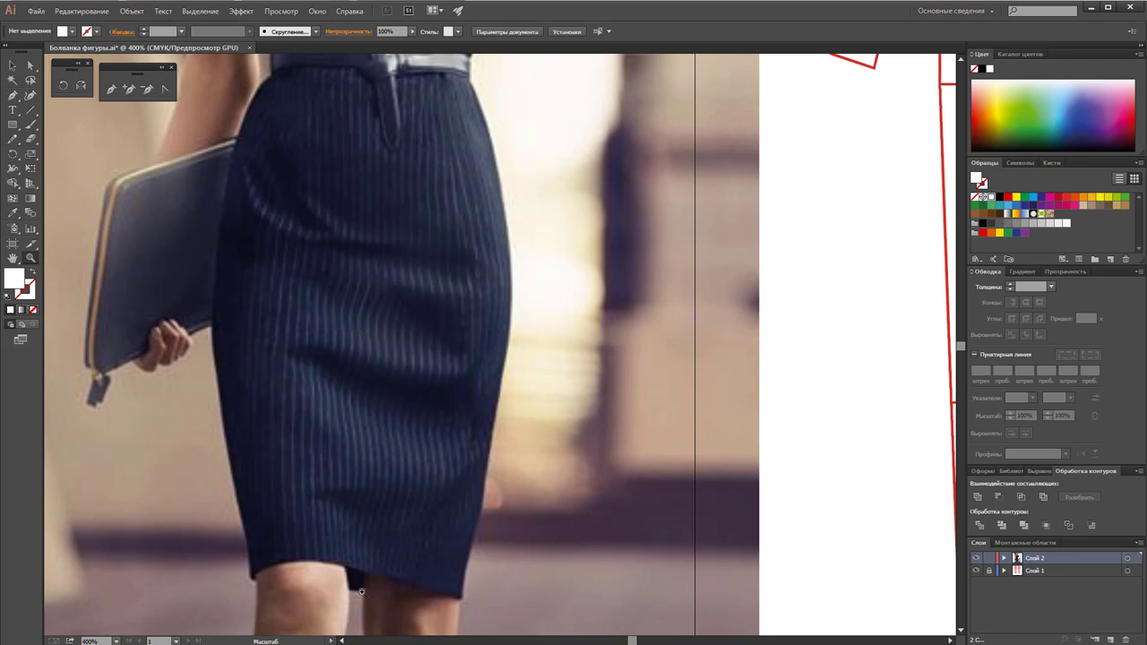
Step: Zoom back out and nudge the photo slightly right toward the front figure
{"action": "left_click", "coordinate": [519, 491], "text": "alt"}
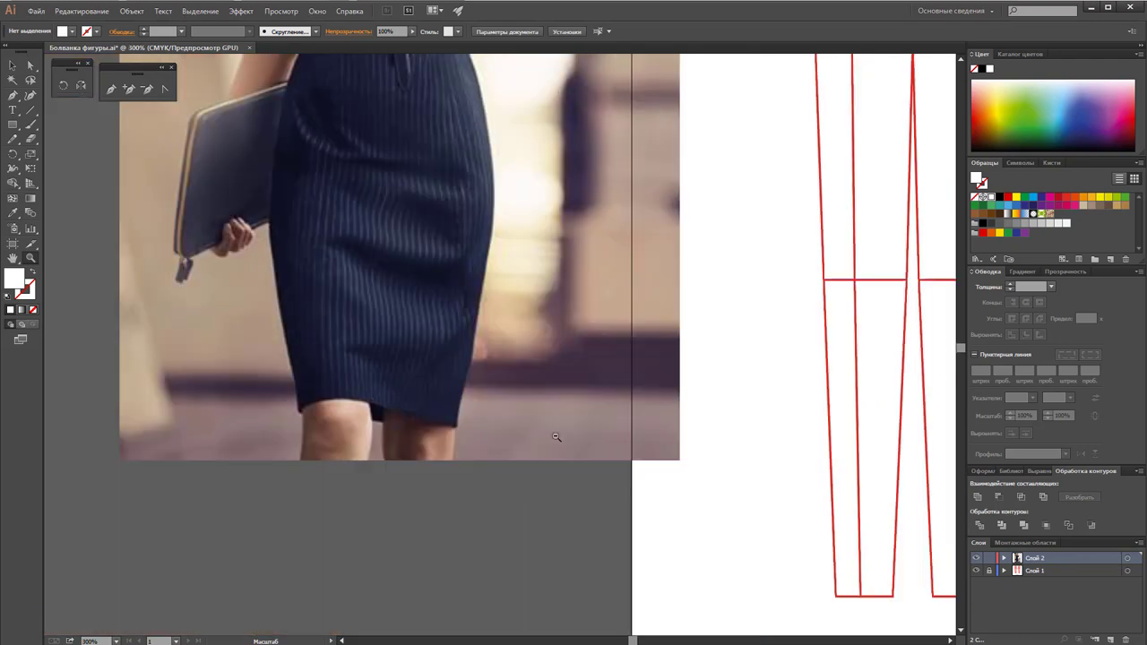
{"action": "left_click", "coordinate": [664, 341], "text": "alt"}
{"action": "left_click", "coordinate": [663, 341], "text": "alt"}
{"action": "scroll", "coordinate": [686, 366], "scroll_direction": "up", "scroll_amount": 1}
{"action": "scroll", "coordinate": [686, 367], "scroll_direction": "up", "scroll_amount": 2}
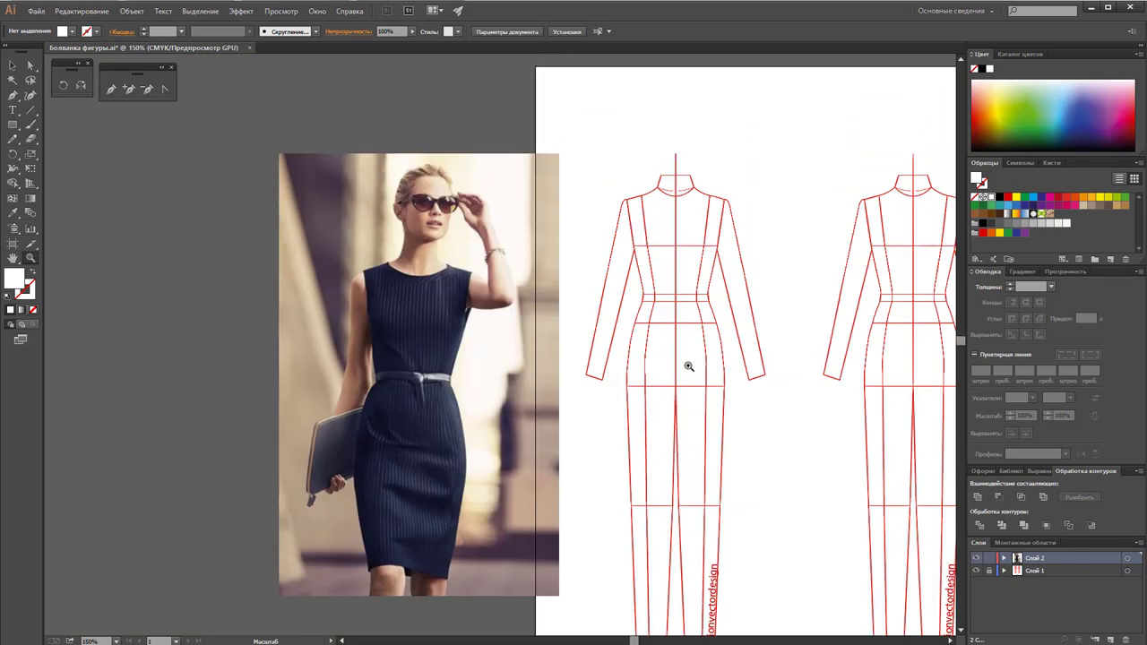
{"action": "scroll", "coordinate": [688, 365], "scroll_direction": "up", "scroll_amount": 1}
{"action": "key", "text": "v"}
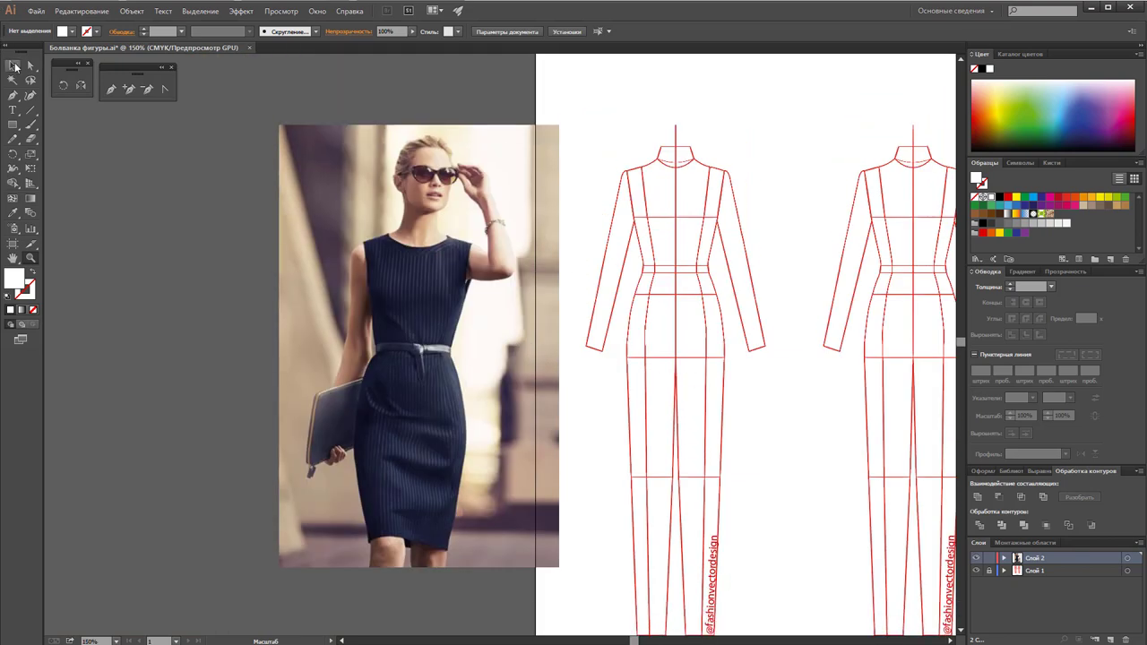
{"action": "left_click_drag", "start_coordinate": [443, 441], "coordinate": [460, 442]}
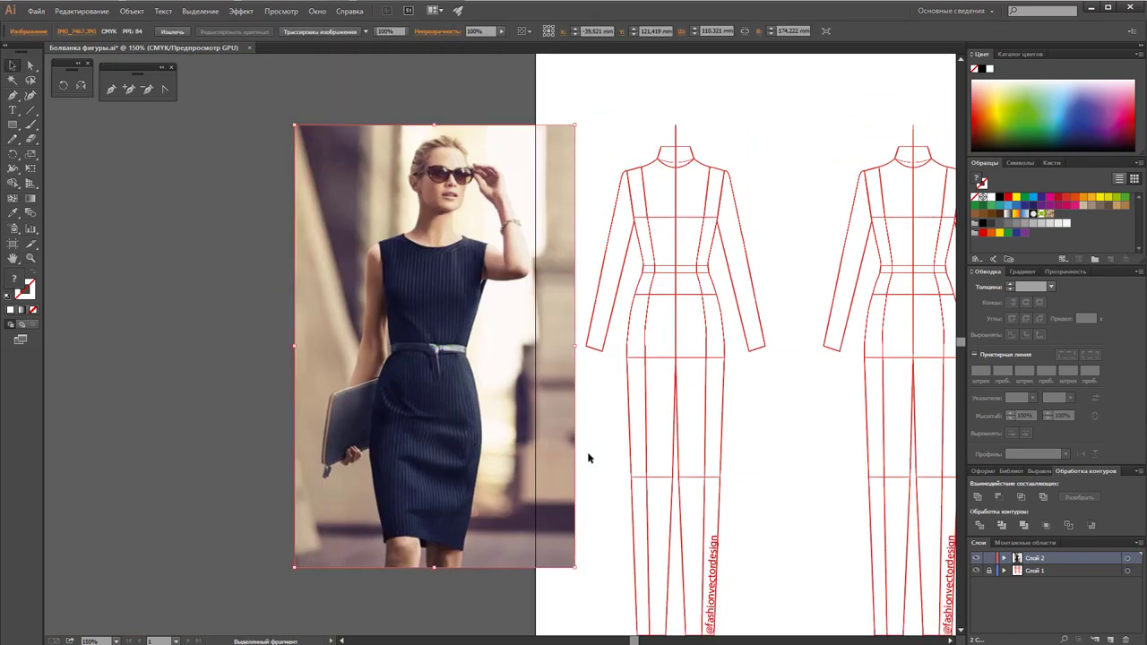
Step: Zoom to 200% on the photo and front figure, then drag the photo up level with the croquis
{"action": "left_click", "coordinate": [588, 456]}
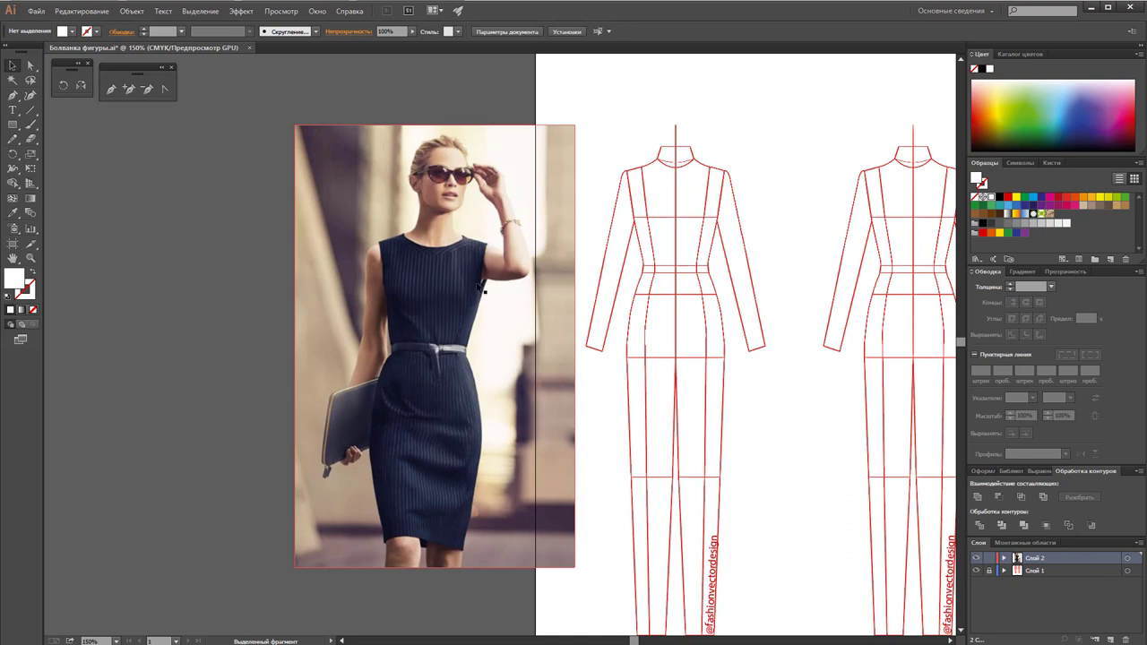
{"action": "left_click", "coordinate": [949, 639]}
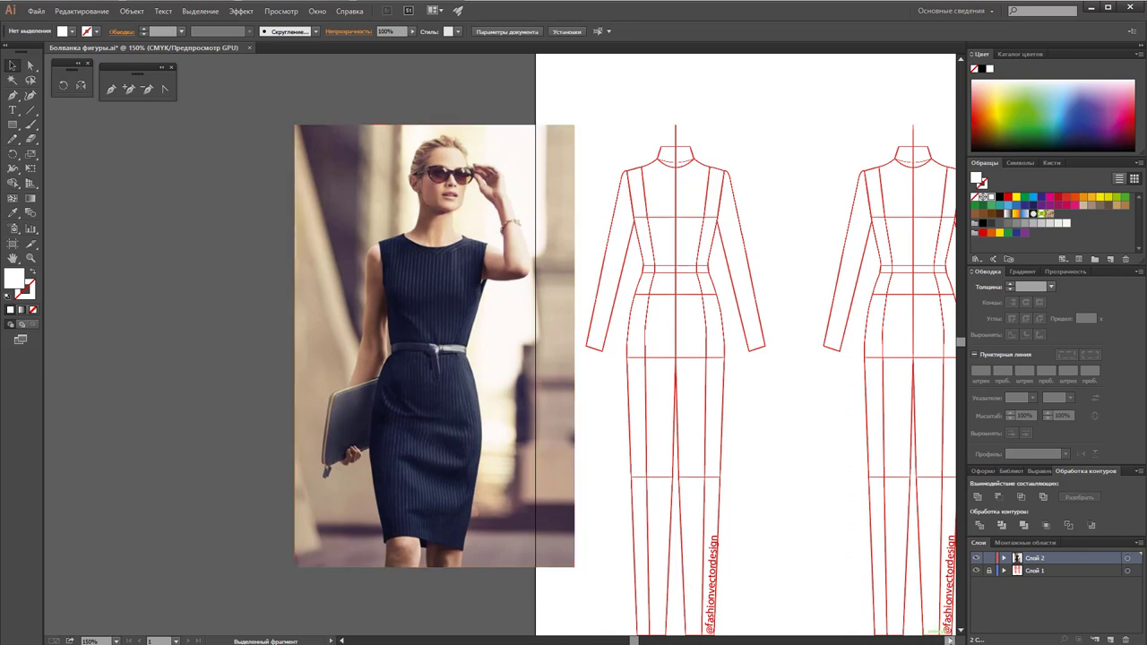
{"action": "left_click", "coordinate": [950, 639]}
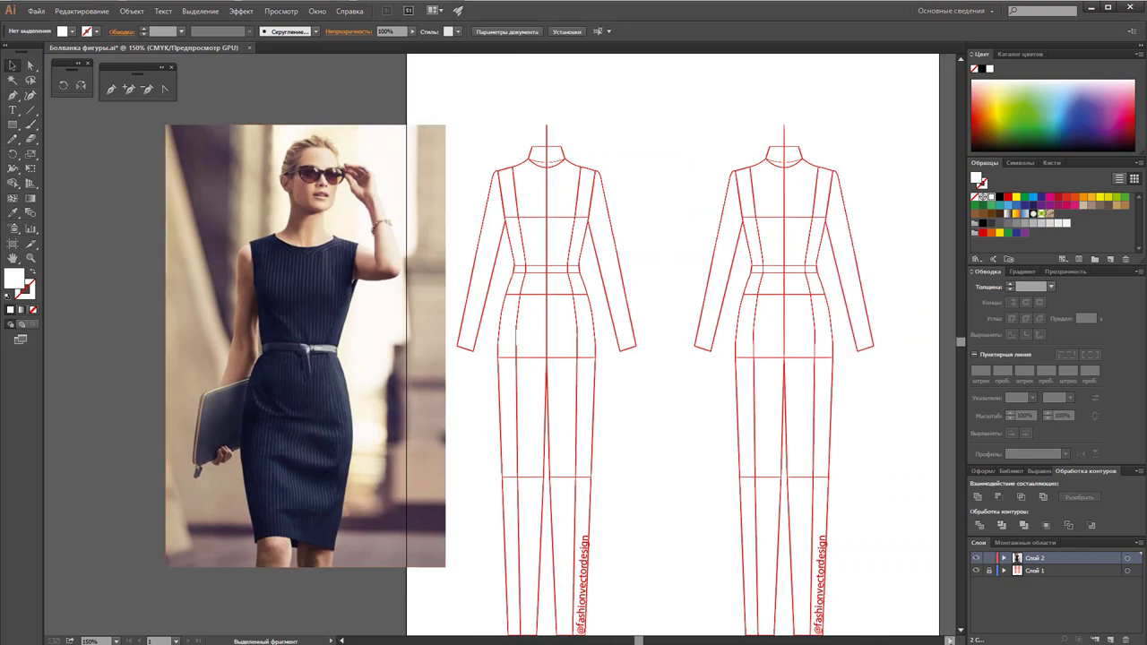
{"action": "left_click", "coordinate": [31, 257]}
{"action": "left_click", "coordinate": [540, 315]}
{"action": "scroll", "coordinate": [442, 374], "scroll_direction": "down", "scroll_amount": 1}
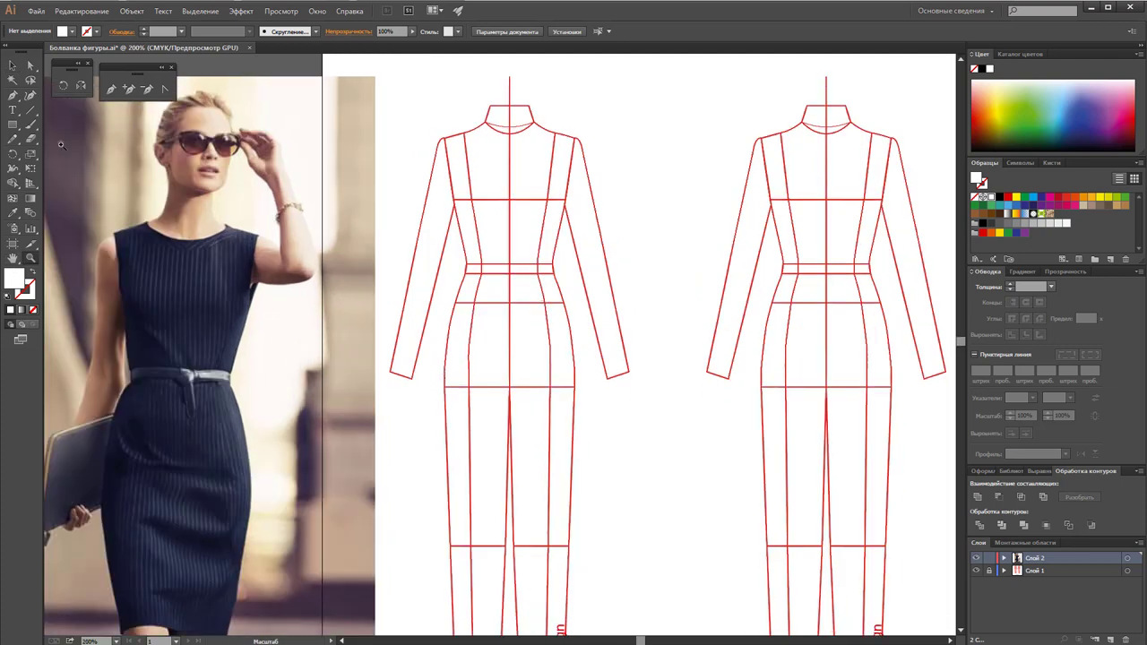
{"action": "left_click", "coordinate": [10, 61]}
{"action": "mouse_move", "coordinate": [263, 513]}
{"action": "left_mouse_down"}
{"action": "mouse_move", "coordinate": [273, 408]}
{"action": "mouse_move", "coordinate": [275, 426]}
{"action": "left_mouse_up"}
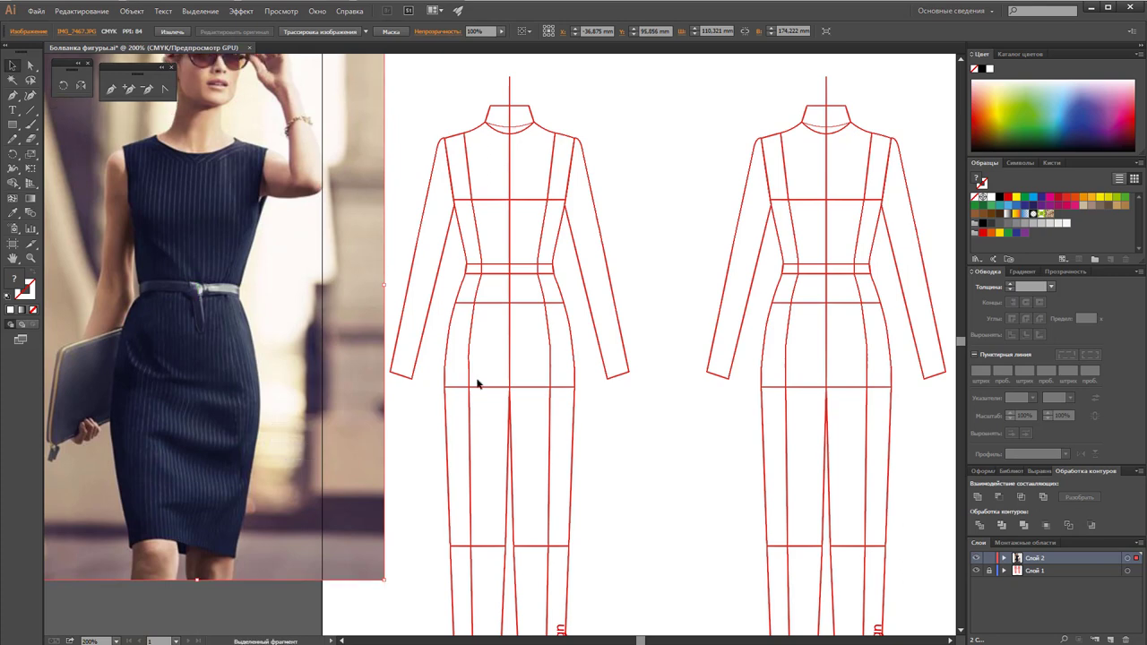
{"action": "scroll", "coordinate": [482, 376], "scroll_direction": "up", "scroll_amount": 2}
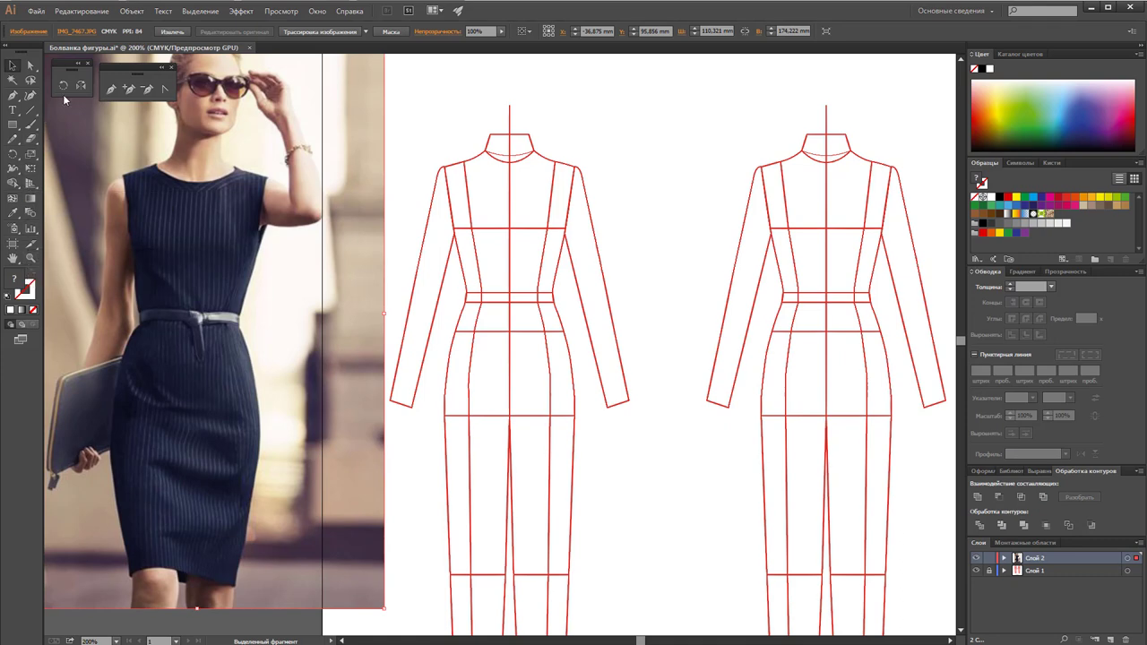
Step: Start a no-fill, black-stroke Pen path at the neckline centre and place the shoulder point
{"action": "left_click", "coordinate": [111, 89]}
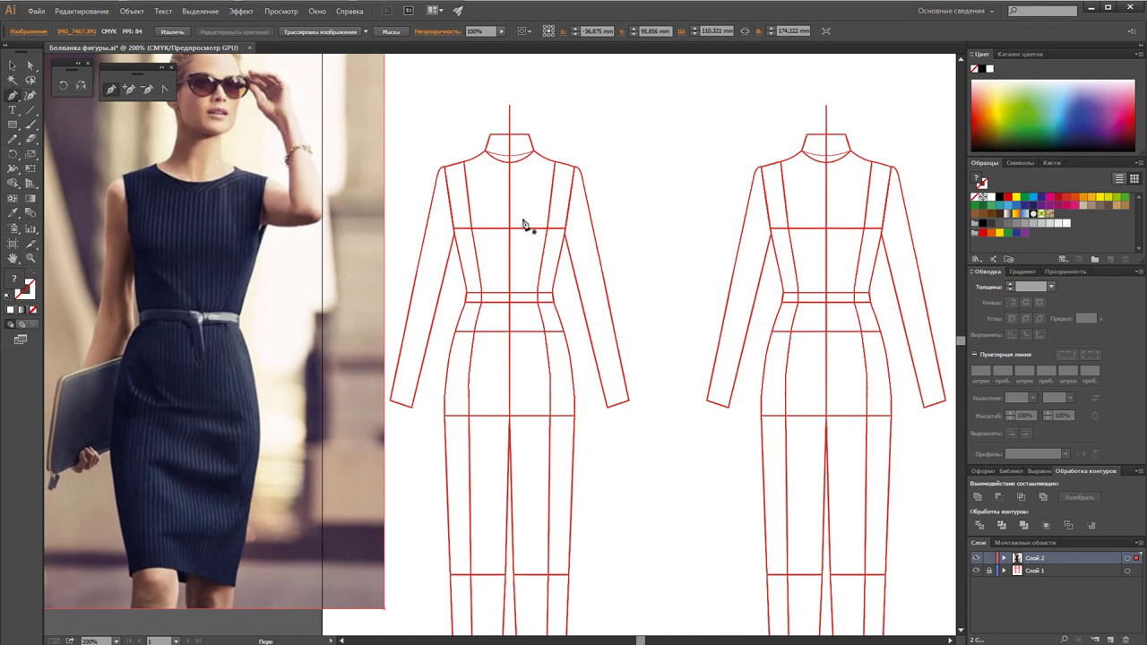
{"action": "left_click", "coordinate": [510, 171]}
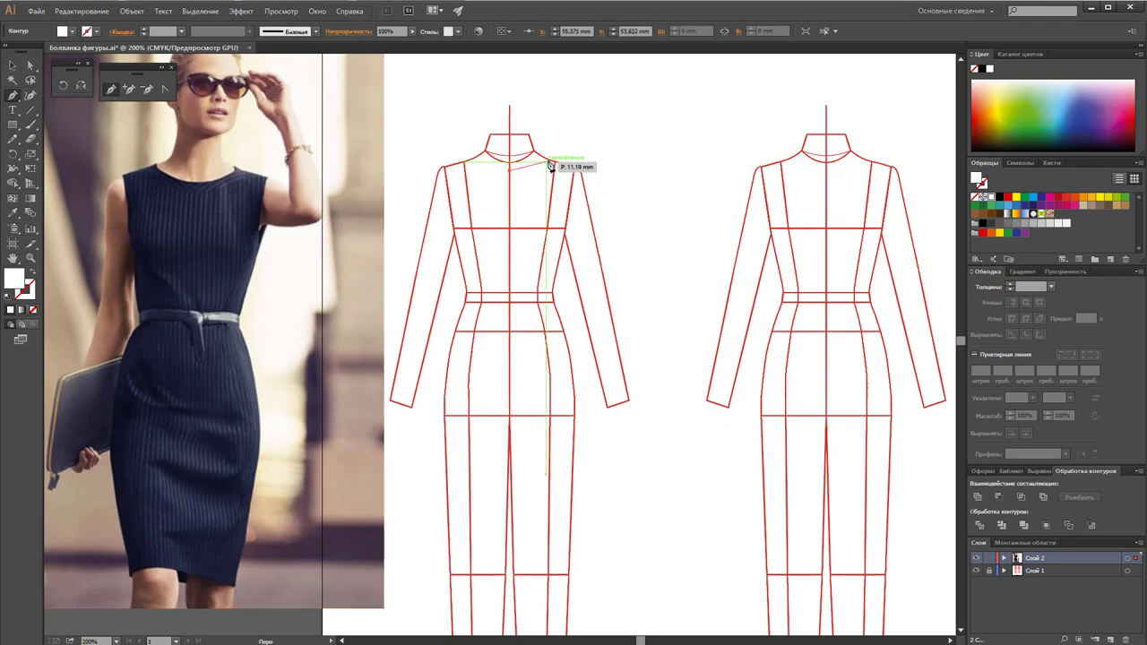
{"action": "left_click", "coordinate": [33, 275]}
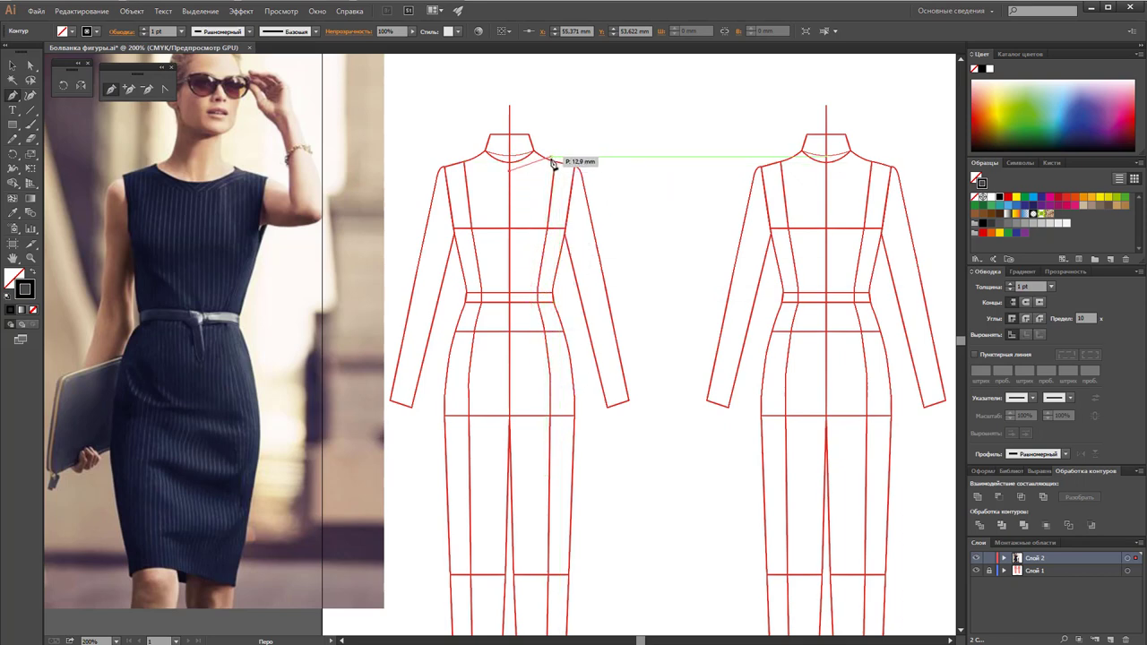
{"action": "left_click_drag", "start_coordinate": [550, 161], "coordinate": [584, 176]}
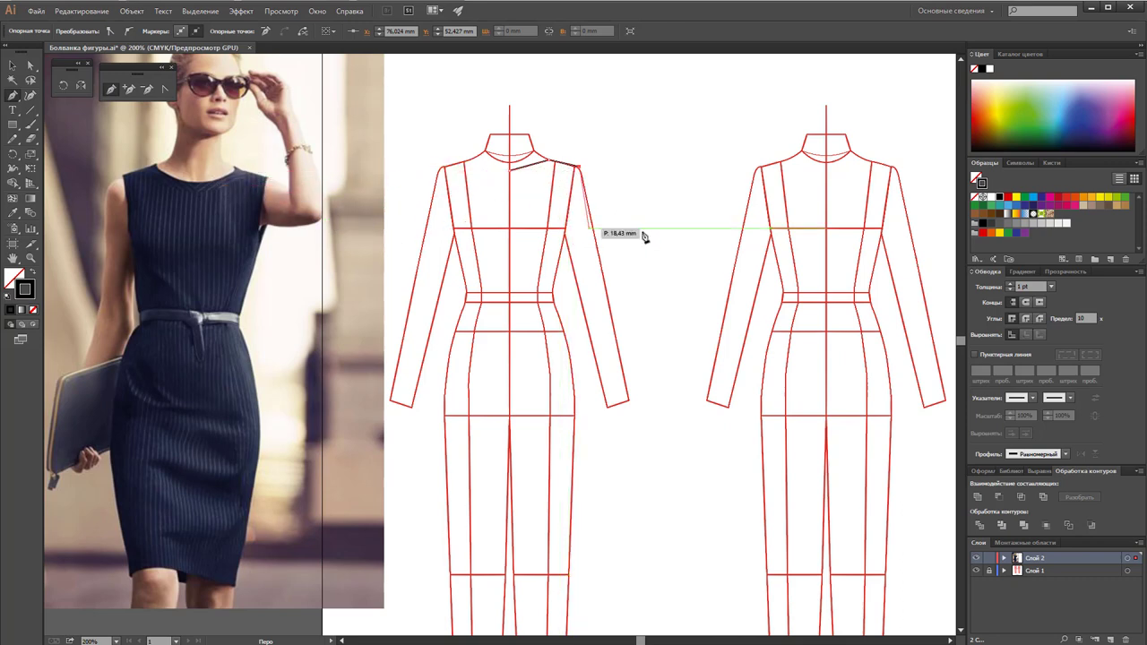
Step: Draw the side seam through armhole, waist and hip to the hem, closing up centre front
{"action": "left_click", "coordinate": [565, 235]}
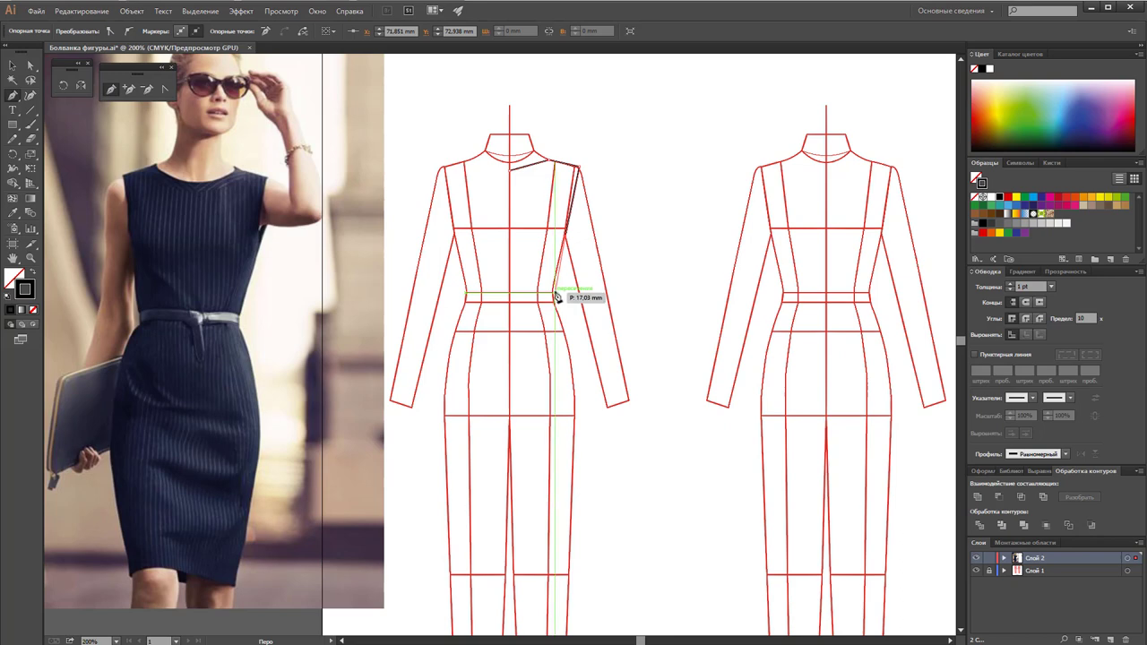
{"action": "left_click", "coordinate": [555, 296]}
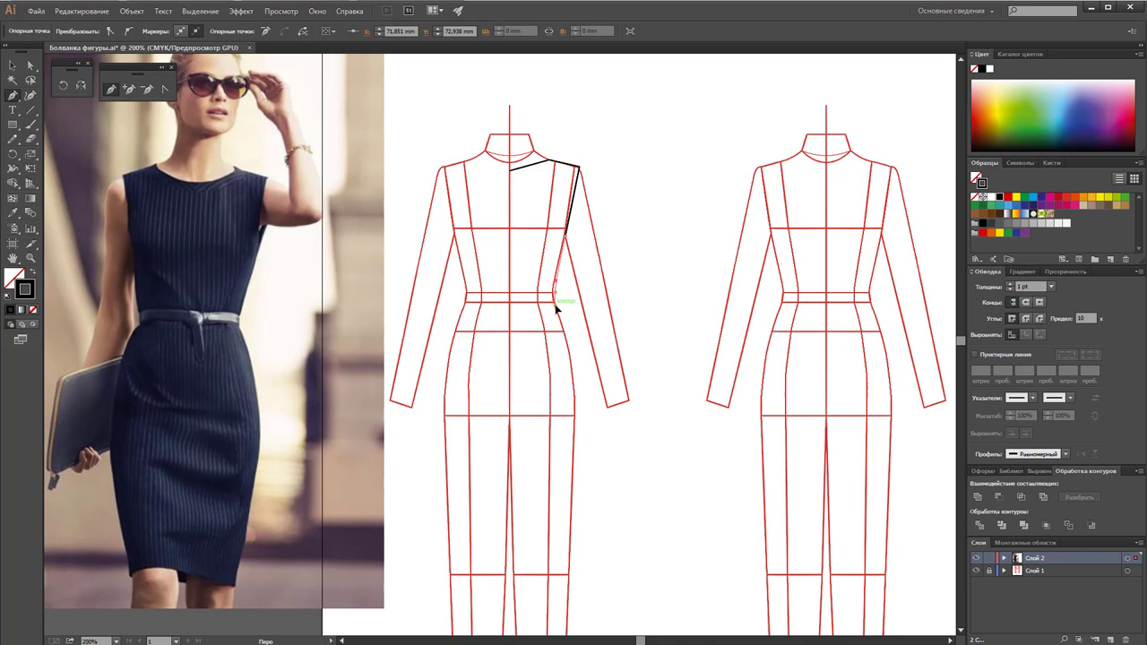
{"action": "left_click", "coordinate": [555, 298]}
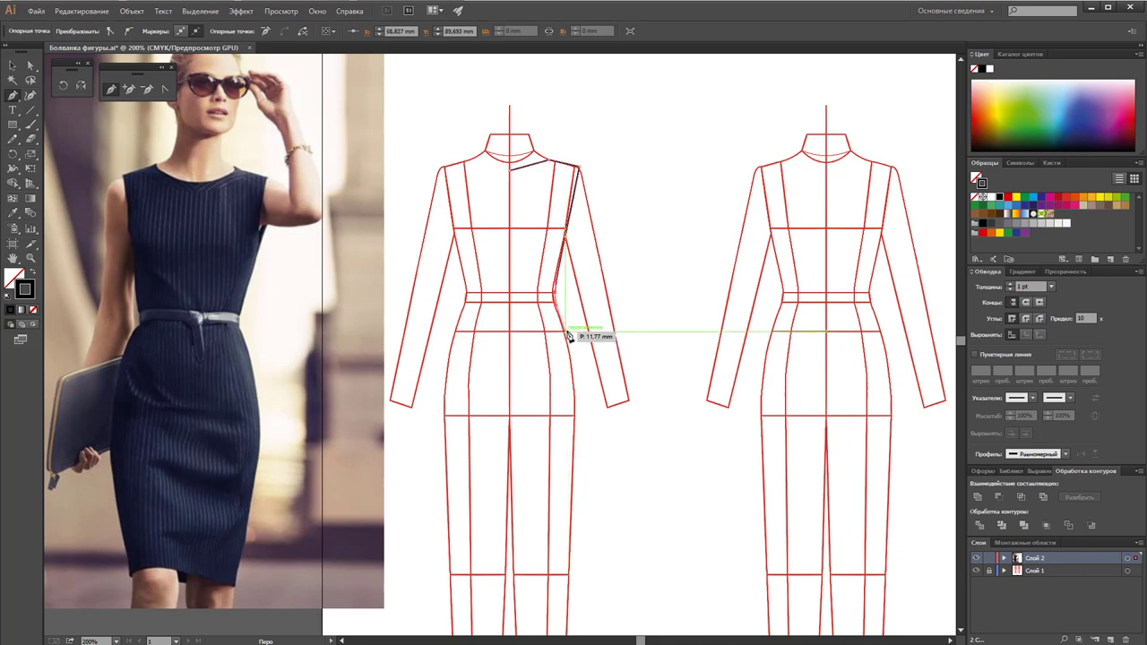
{"action": "left_click", "coordinate": [568, 335]}
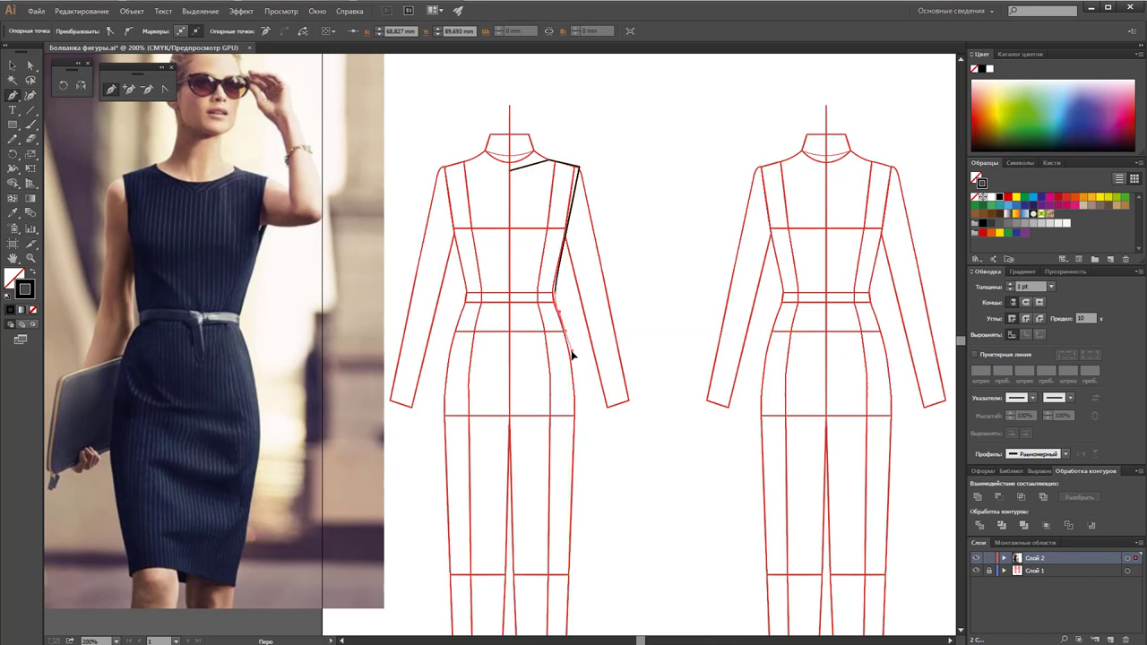
{"action": "left_click", "coordinate": [571, 352]}
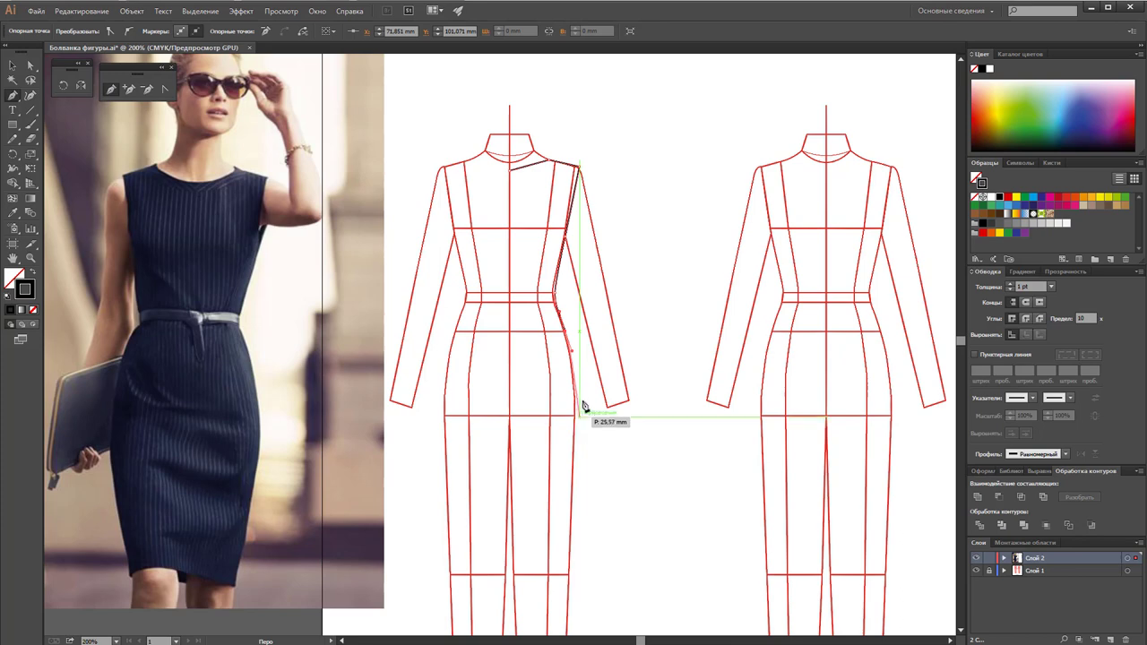
{"action": "left_click", "coordinate": [577, 411]}
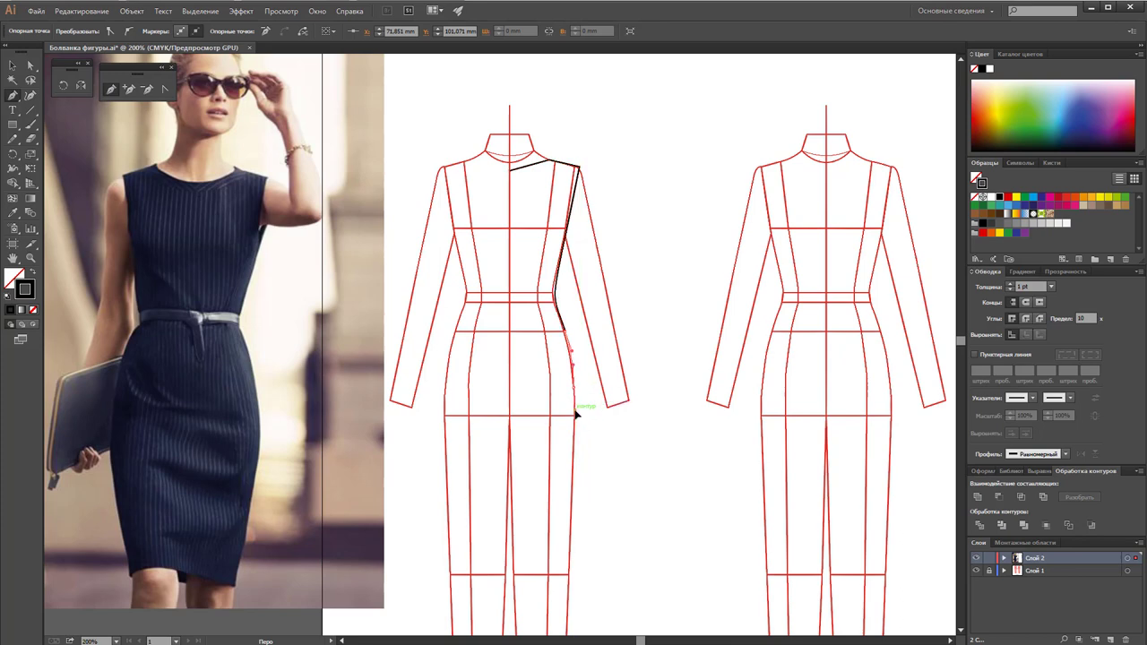
{"action": "left_click", "coordinate": [577, 413]}
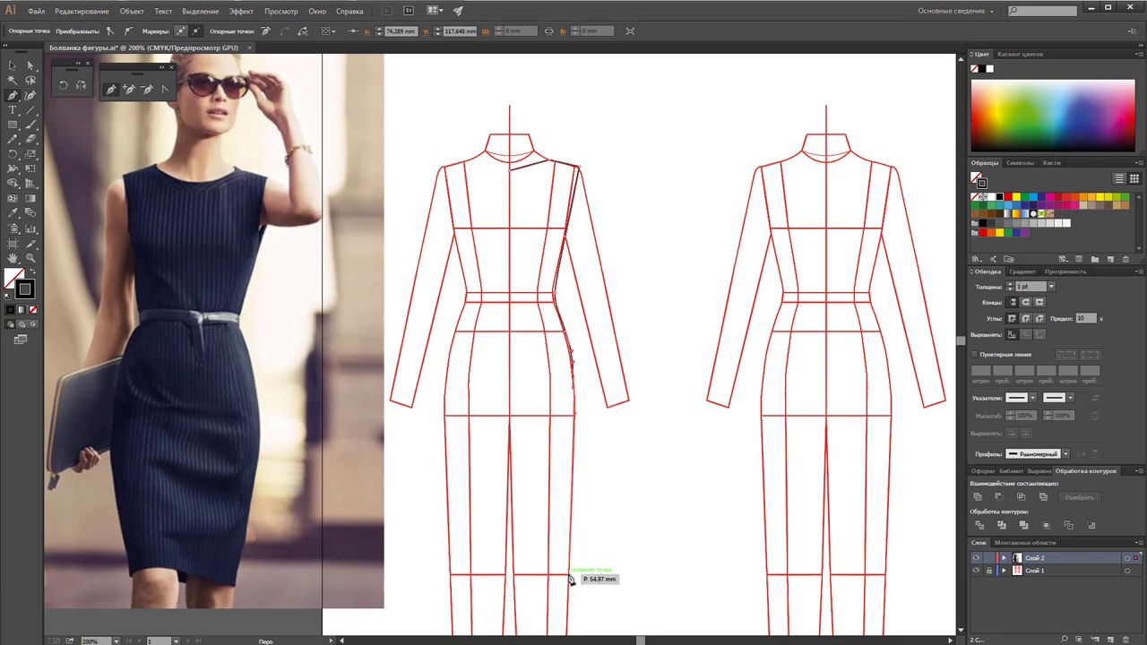
{"action": "left_click", "coordinate": [571, 569]}
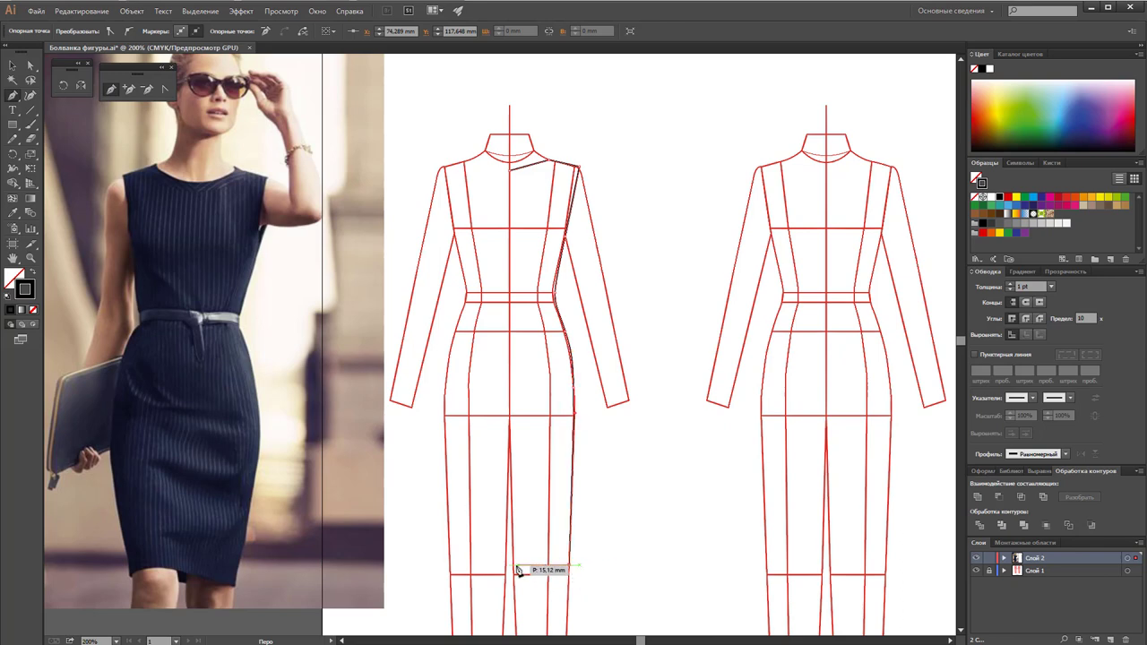
{"action": "left_click", "coordinate": [512, 568]}
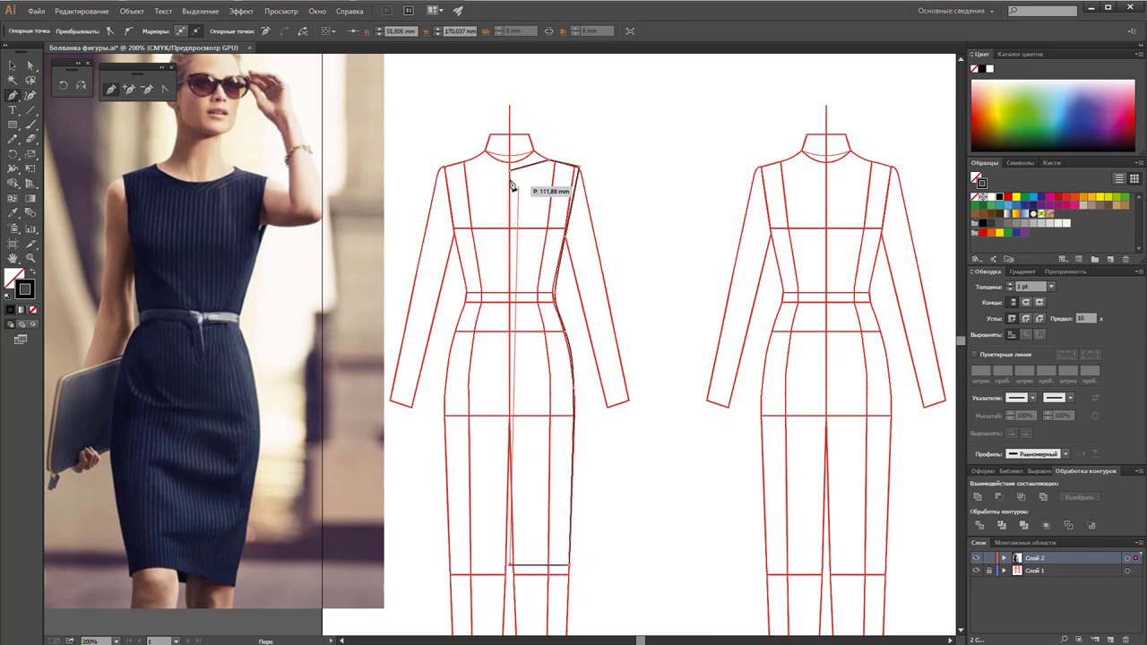
{"action": "left_click", "coordinate": [511, 169]}
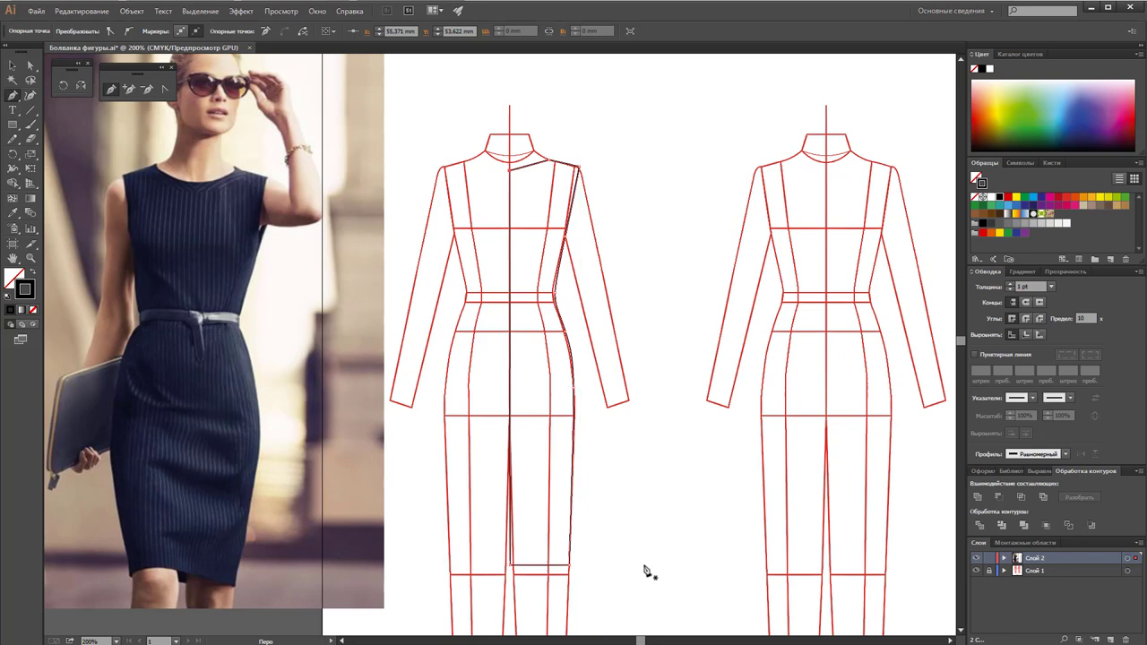
Step: Zoom in on the hip and nudge the hip and hem anchors slightly outward
{"action": "left_click", "coordinate": [31, 258]}
{"action": "left_click", "coordinate": [577, 418]}
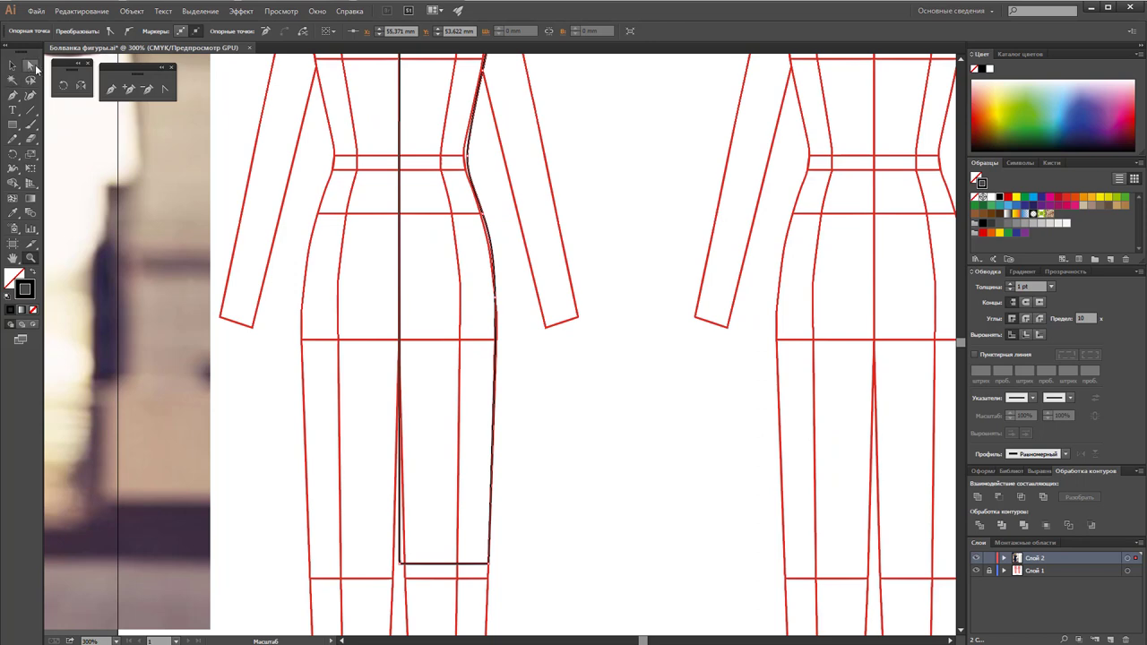
{"action": "left_click", "coordinate": [33, 69]}
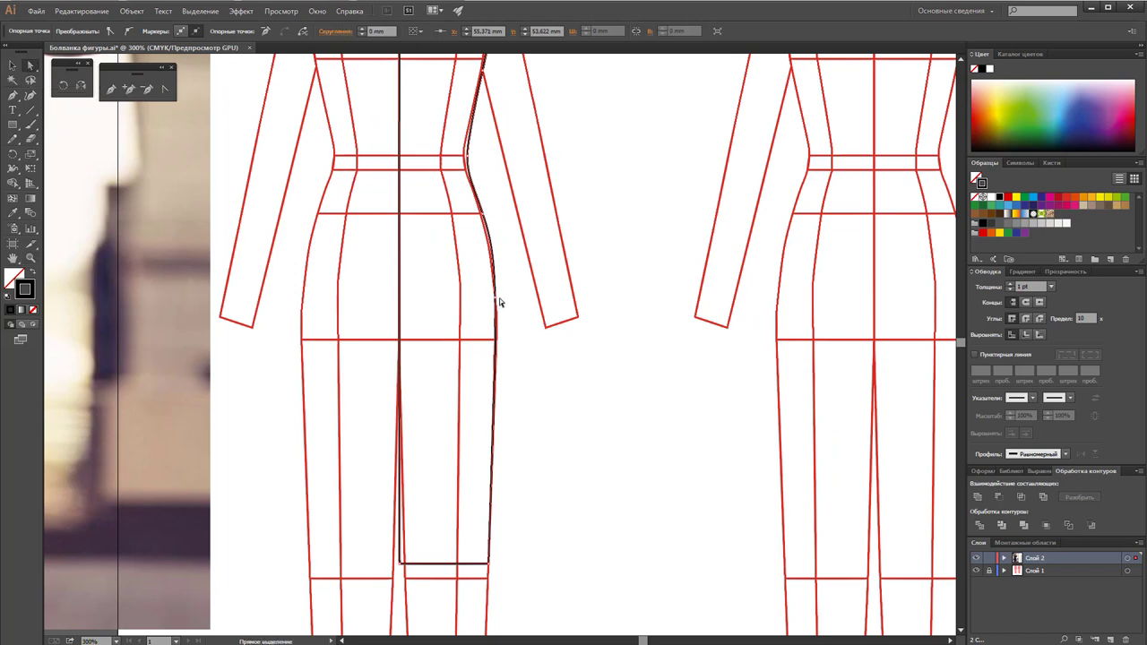
{"action": "left_click_drag", "start_coordinate": [499, 302], "coordinate": [504, 300]}
{"action": "key", "text": "Right"}
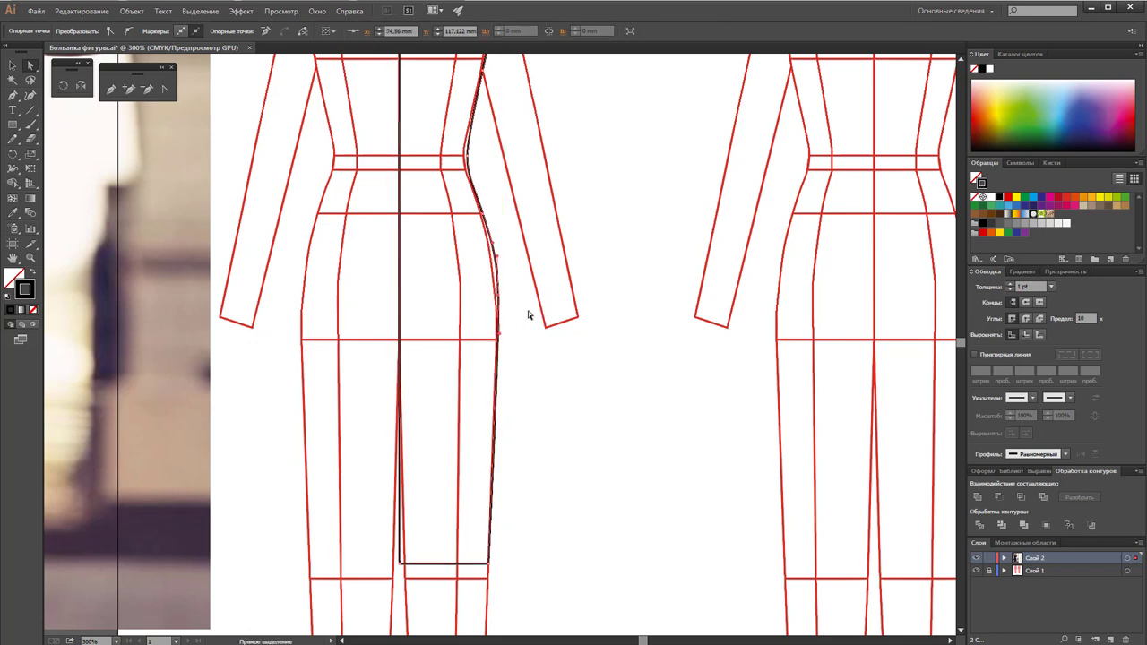
{"action": "left_click", "coordinate": [489, 564]}
{"action": "key", "text": "Right"}
{"action": "key", "text": "Right"}
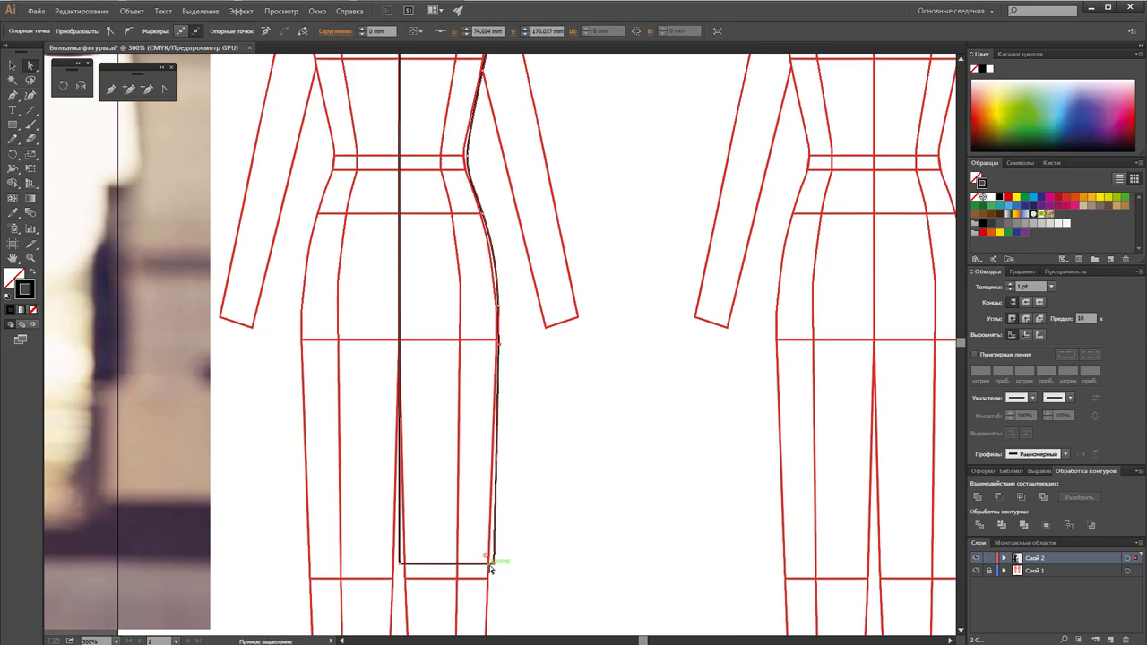
Step: Check the armhole anchors of the outline with Direct Selection
{"action": "scroll", "coordinate": [479, 235], "scroll_direction": "up", "scroll_amount": 3}
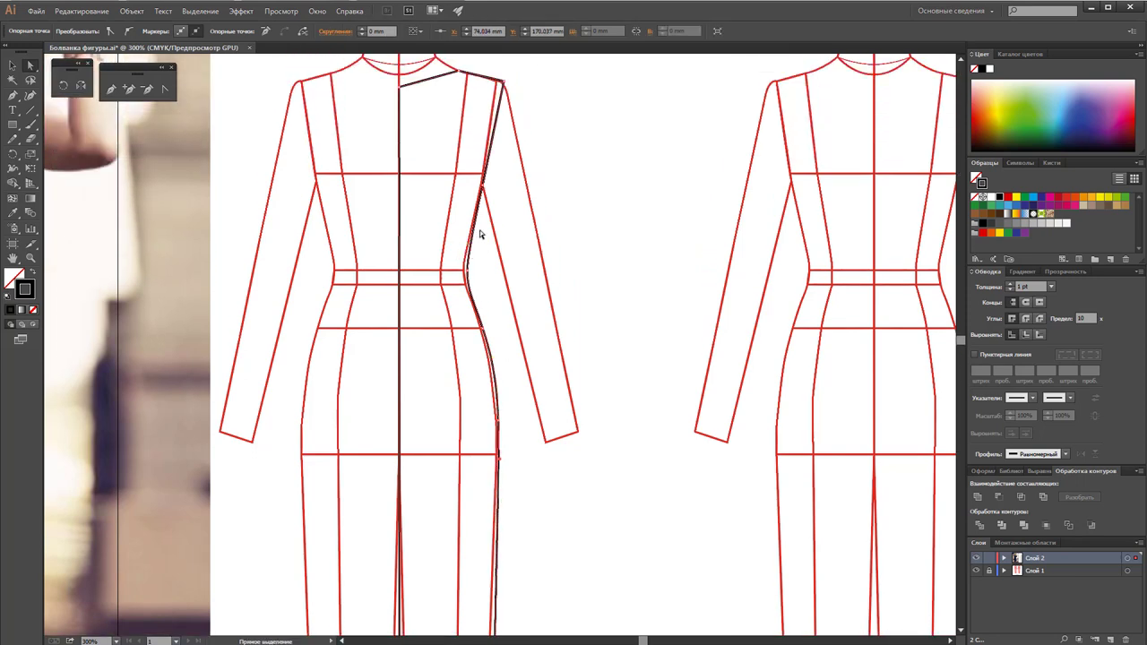
{"action": "left_click", "coordinate": [484, 185]}
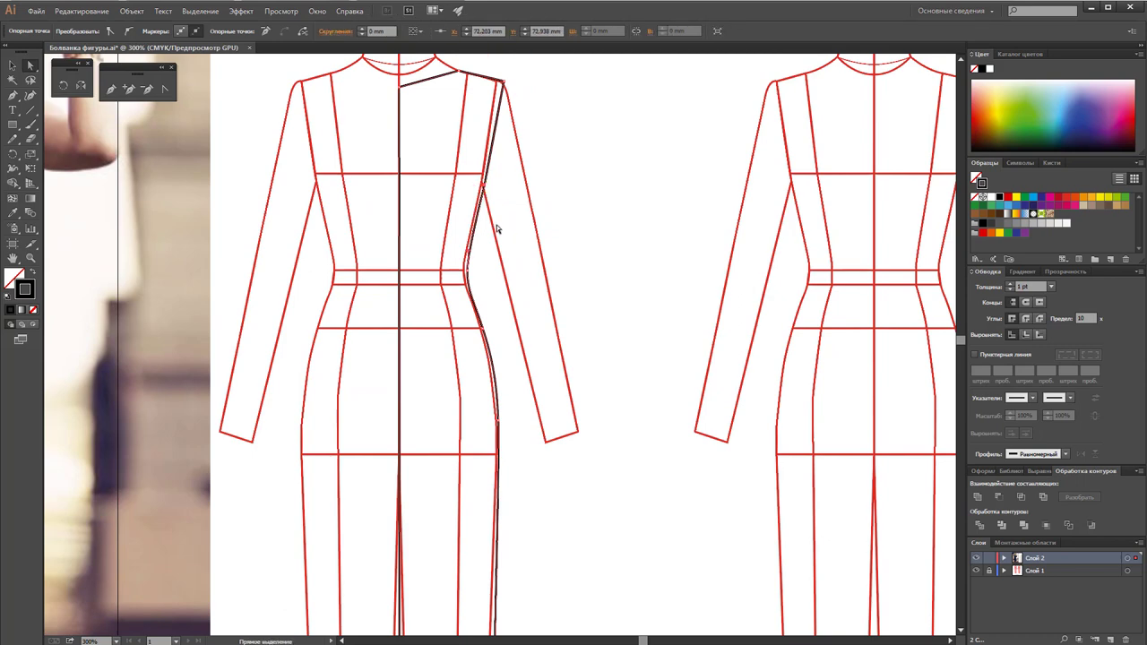
{"action": "left_click", "coordinate": [497, 229]}
{"action": "scroll", "coordinate": [491, 205], "scroll_direction": "up", "scroll_amount": 1}
{"action": "left_click", "coordinate": [487, 199]}
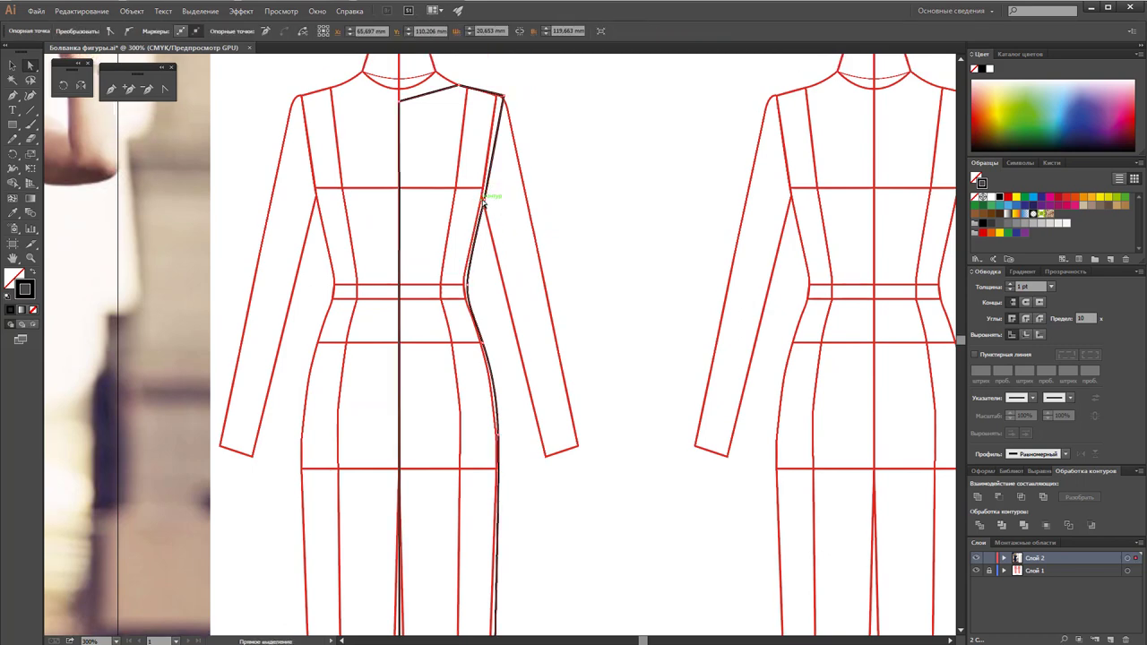
{"action": "left_click", "coordinate": [482, 201]}
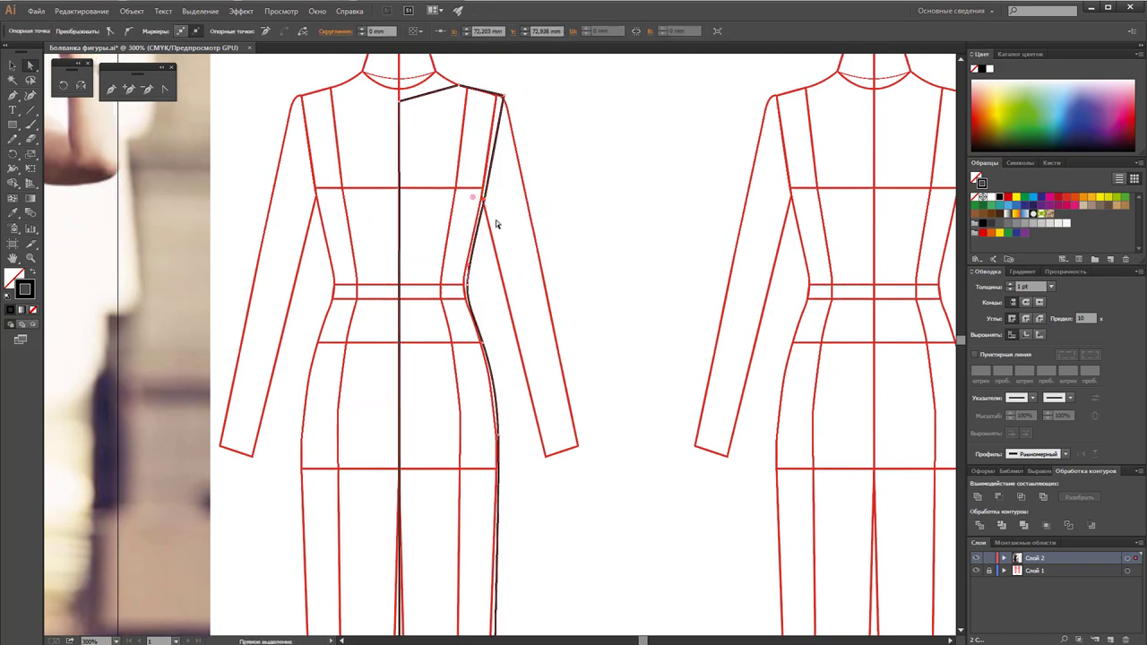
{"action": "left_click", "coordinate": [489, 265]}
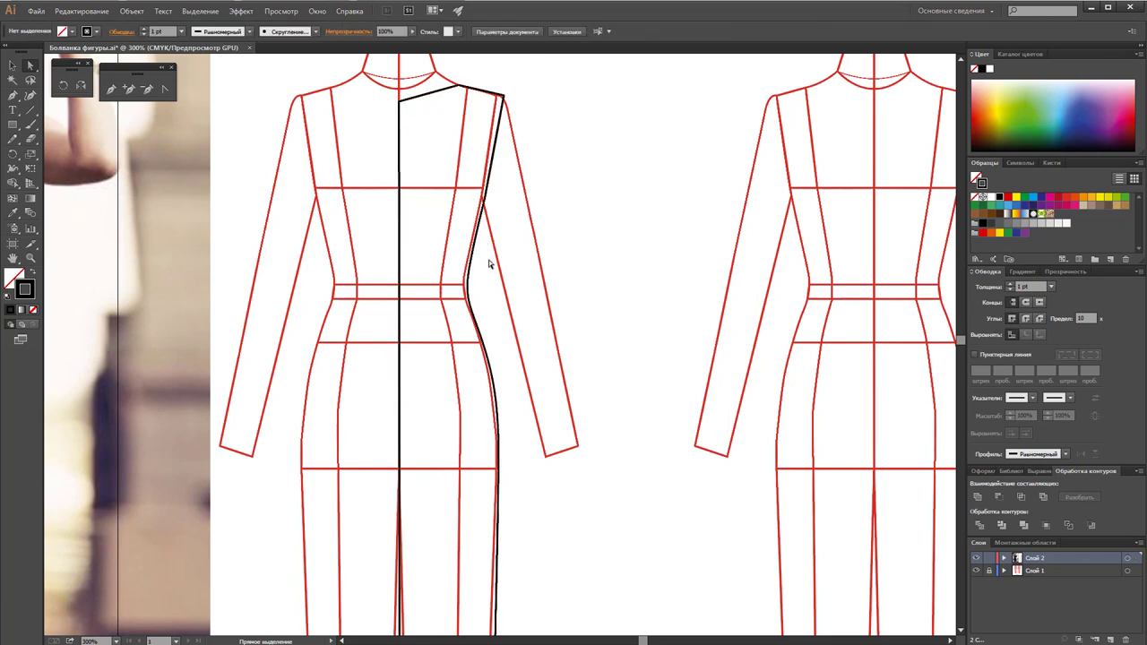
Step: Curve the neckline from centre front to shoulder using the Convert Anchor Point tool
{"action": "scroll", "coordinate": [454, 120], "scroll_direction": "up", "scroll_amount": 3}
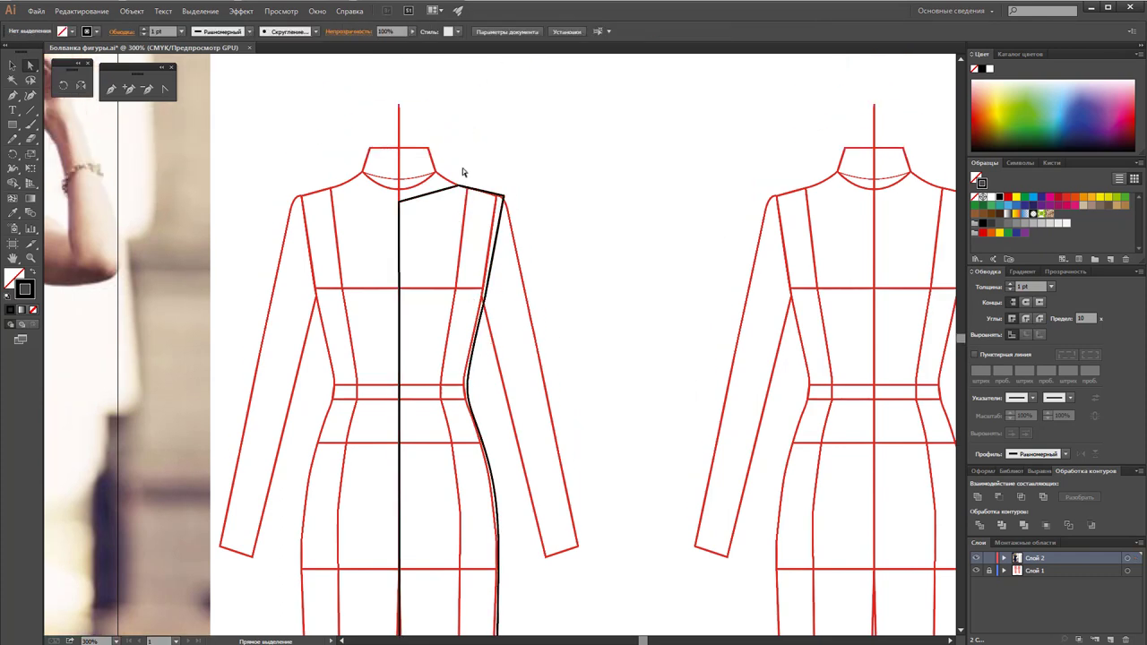
{"action": "left_click", "coordinate": [449, 194]}
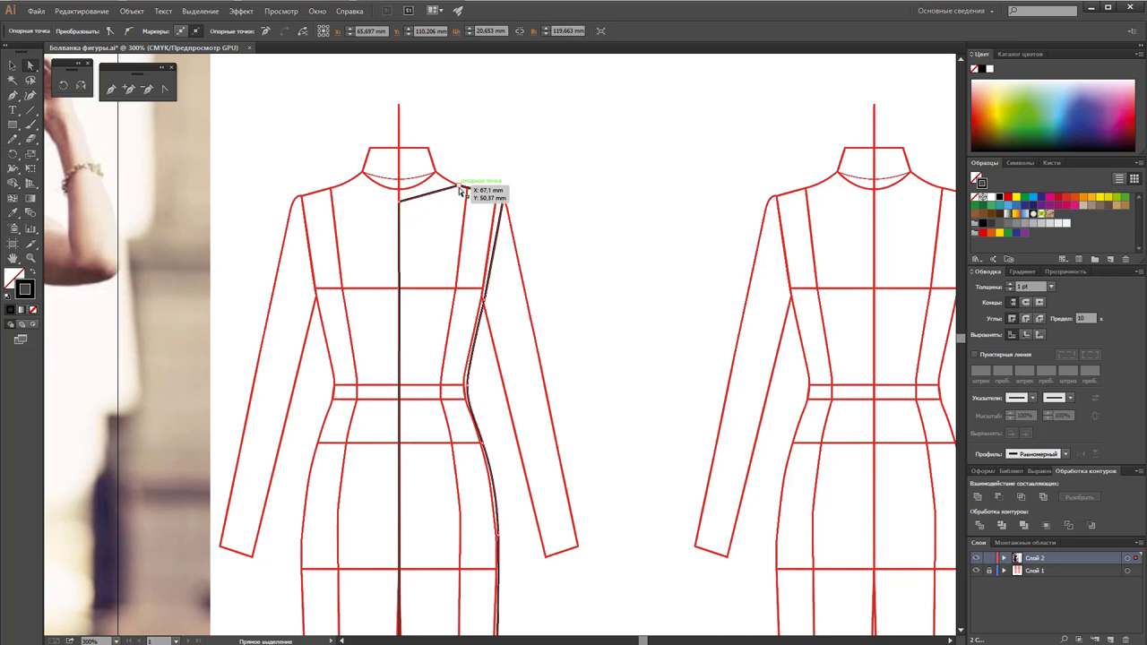
{"action": "left_click", "coordinate": [165, 88]}
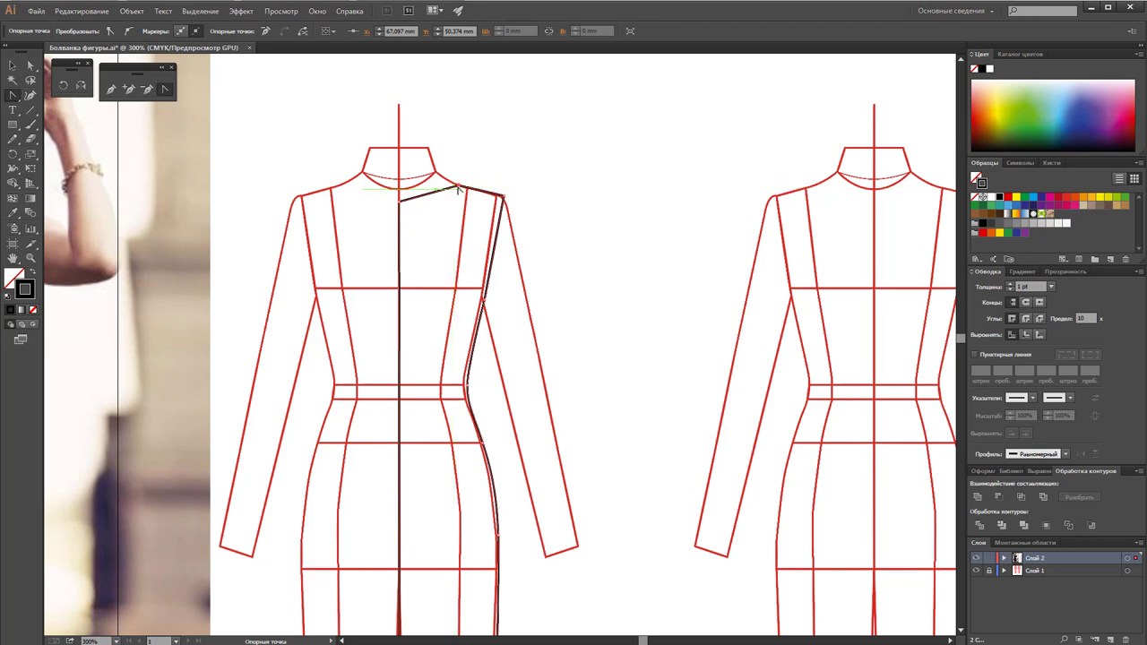
{"action": "left_click_drag", "start_coordinate": [458, 189], "coordinate": [509, 166]}
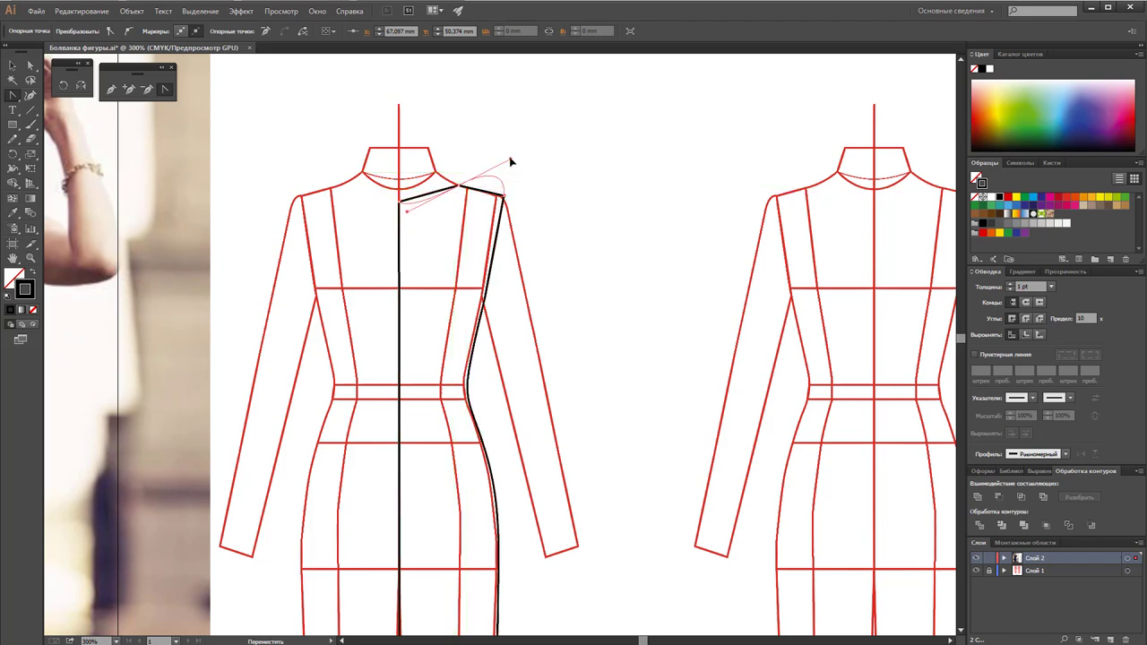
{"action": "left_click_drag", "start_coordinate": [506, 166], "coordinate": [482, 191]}
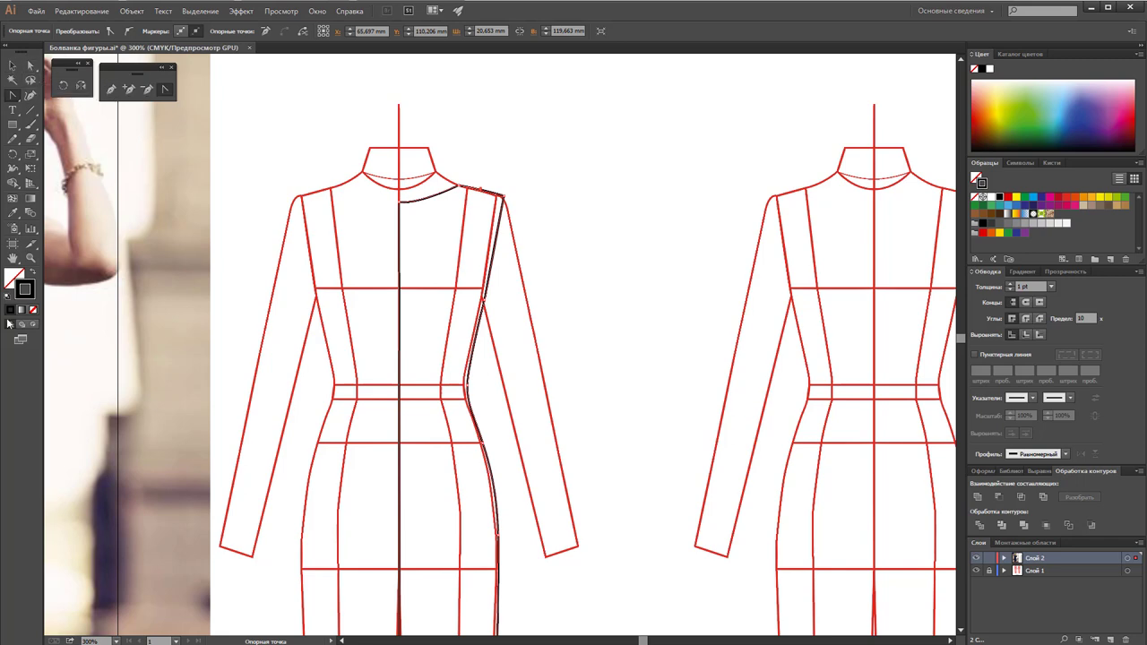
Step: Zoom in on the neckline and shoulder, then back out to show both figures and the photo
{"action": "left_click", "coordinate": [31, 257]}
{"action": "left_click", "coordinate": [433, 211]}
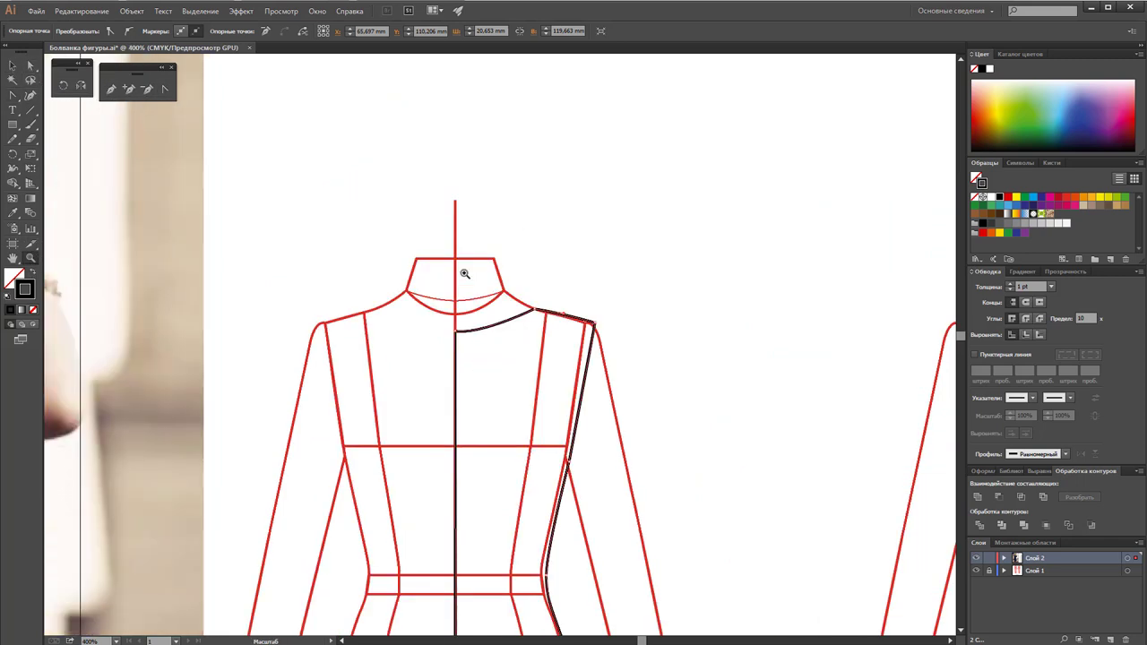
{"action": "left_click", "coordinate": [457, 347]}
{"action": "left_click", "coordinate": [538, 322]}
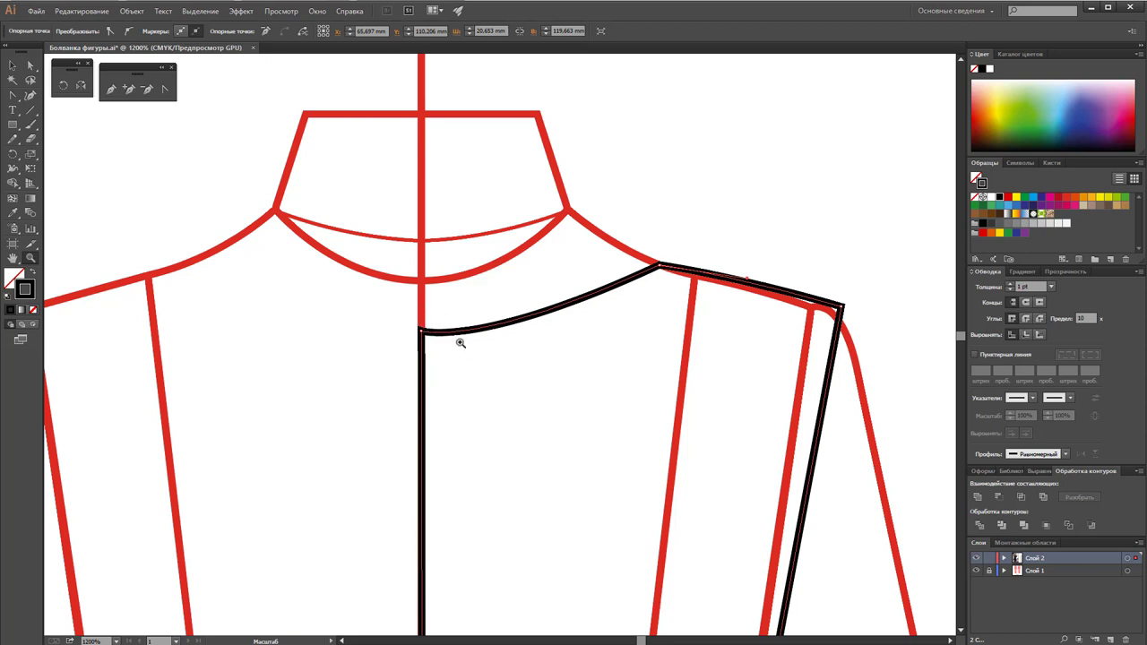
{"action": "left_click", "coordinate": [532, 414], "text": "alt"}
{"action": "left_click", "coordinate": [532, 414], "text": "alt"}
{"action": "left_click", "coordinate": [486, 418], "text": "alt"}
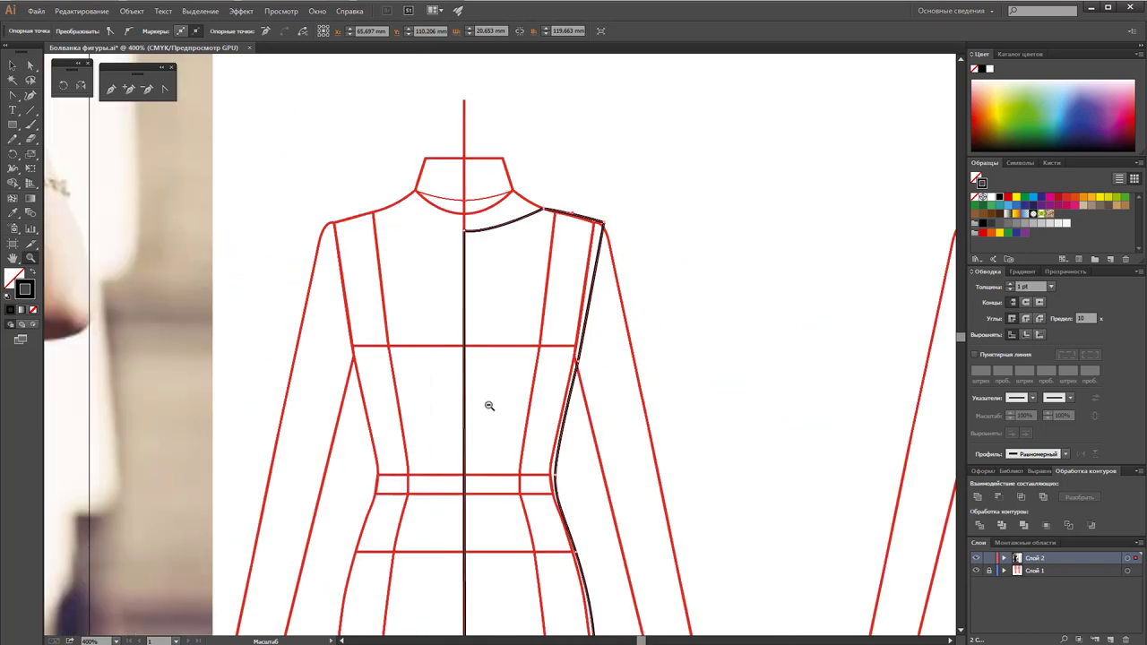
{"action": "left_click", "coordinate": [487, 404], "text": "alt"}
{"action": "scroll", "coordinate": [526, 343], "scroll_direction": "down", "scroll_amount": 2}
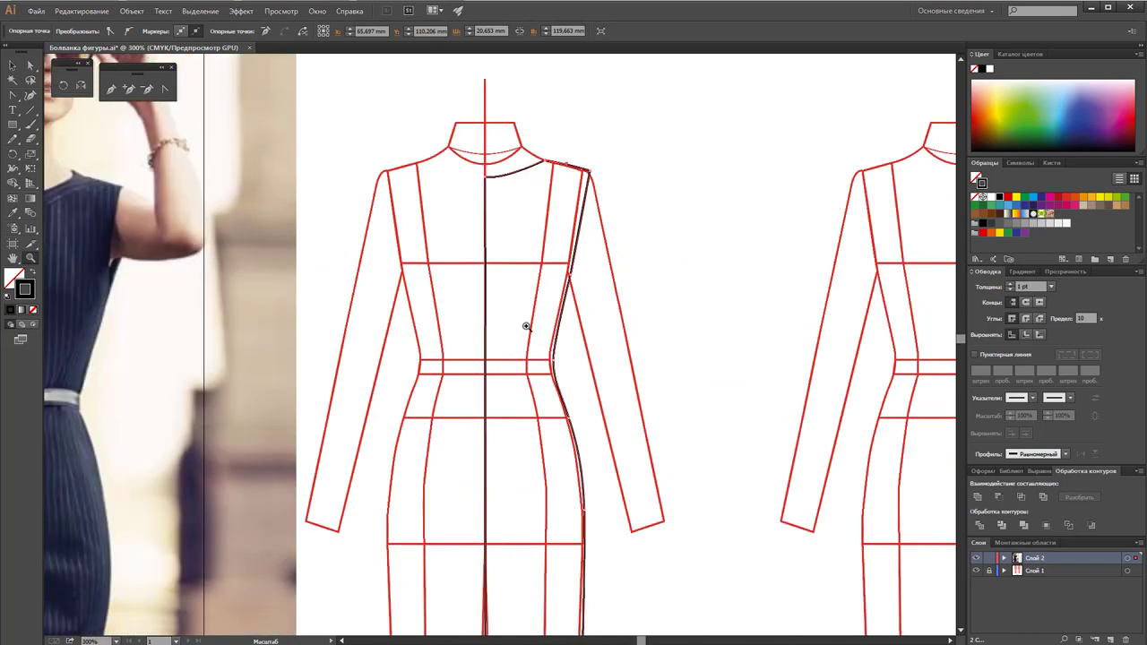
{"action": "left_click", "coordinate": [530, 392], "text": "alt"}
{"action": "scroll", "coordinate": [518, 356], "scroll_direction": "up", "scroll_amount": 1}
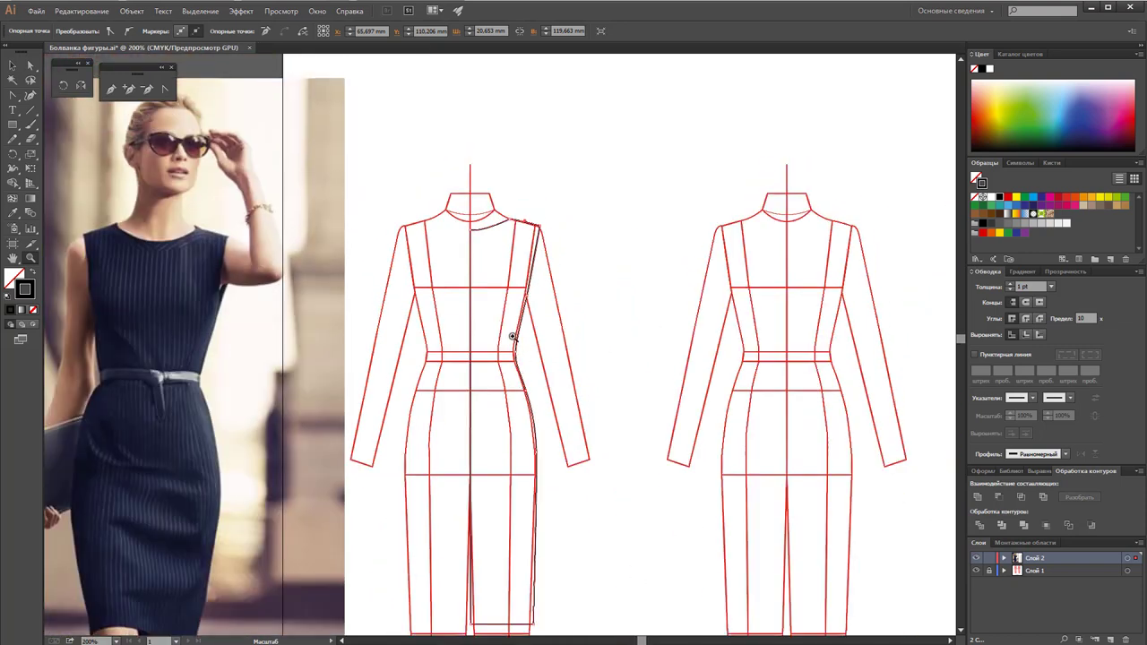
{"action": "scroll", "coordinate": [512, 337], "scroll_direction": "down", "scroll_amount": 1}
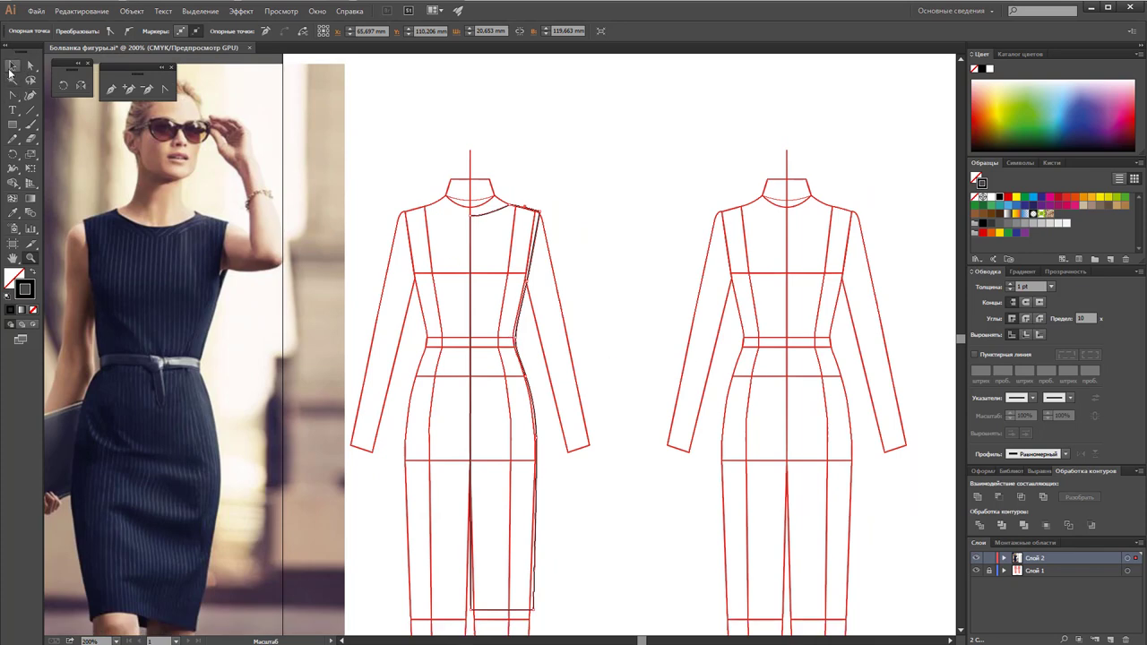
Step: Begin the princess seam at the armhole, curving down to the waistline
{"action": "left_click", "coordinate": [11, 64]}
{"action": "left_click", "coordinate": [657, 186]}
{"action": "left_click", "coordinate": [111, 89]}
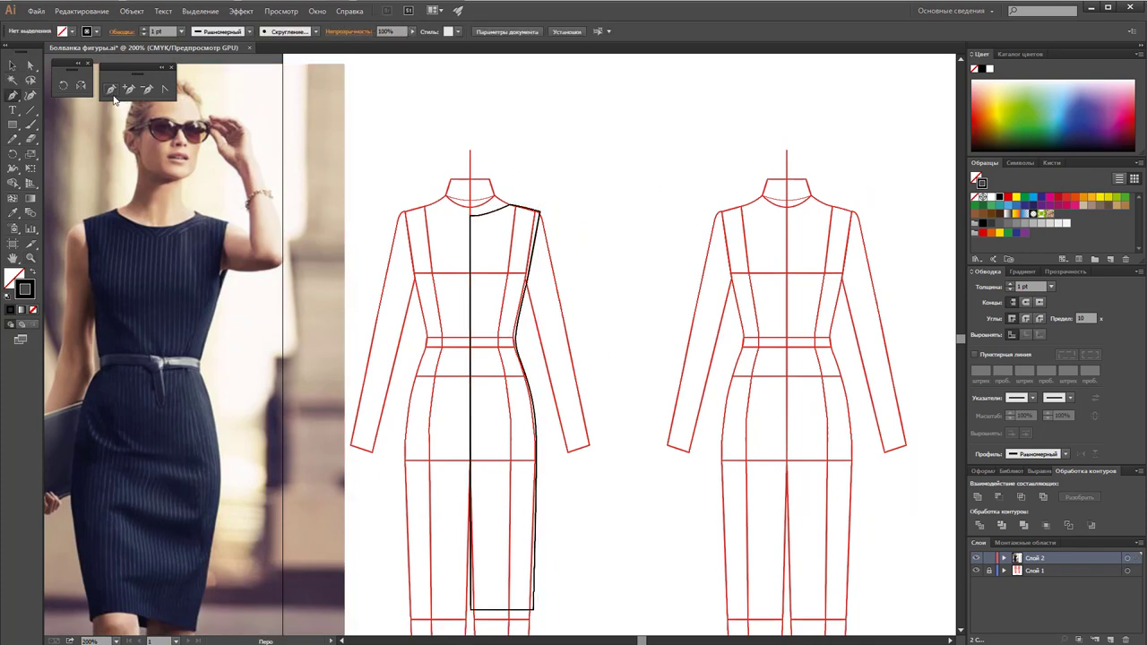
{"action": "left_click", "coordinate": [529, 277]}
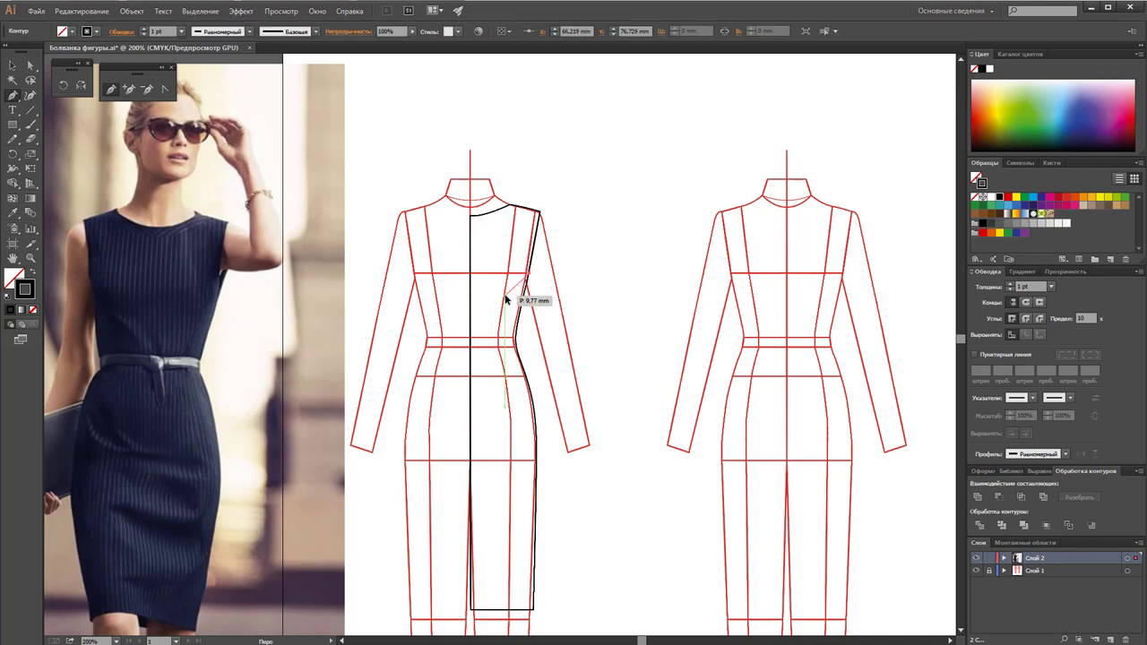
{"action": "left_click_drag", "start_coordinate": [506, 302], "coordinate": [500, 321]}
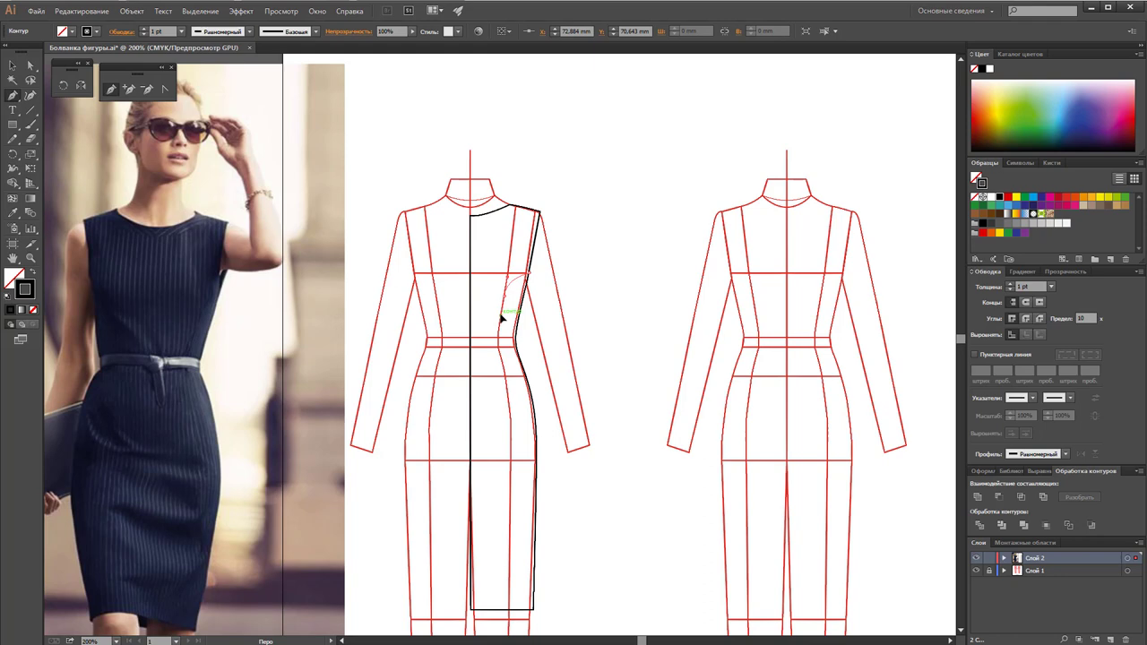
{"action": "left_click_drag", "start_coordinate": [498, 345], "coordinate": [499, 356]}
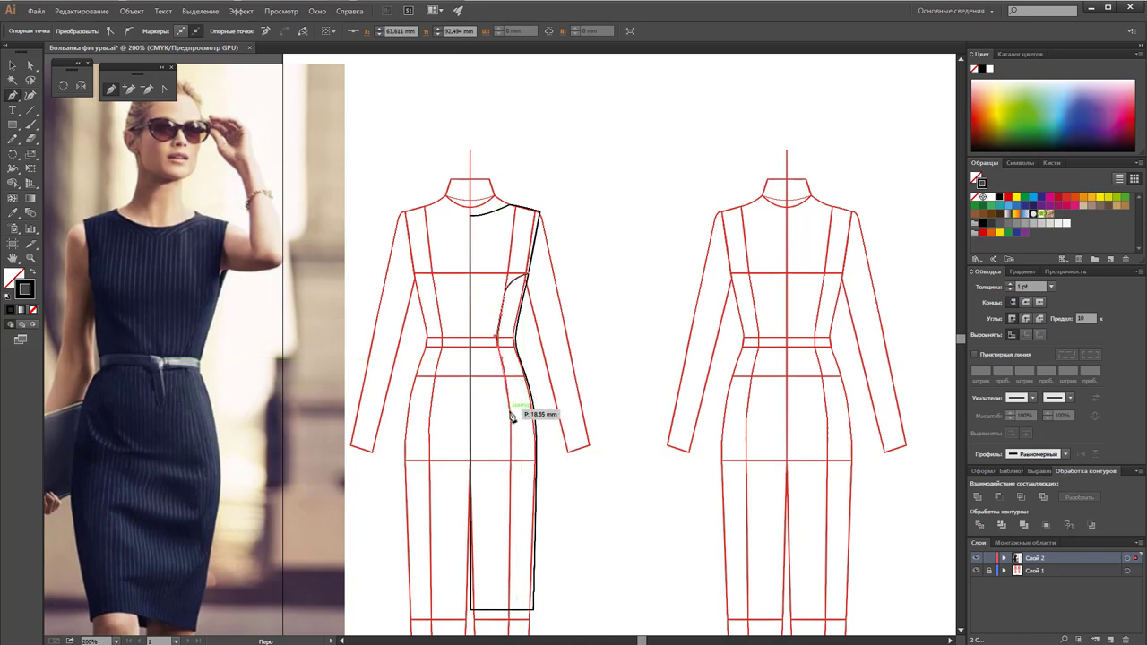
Step: Extend the seam to the hem, add the hem's right corner, and finish the panel path
{"action": "scroll", "coordinate": [512, 425], "scroll_direction": "down", "scroll_amount": 1}
{"action": "scroll", "coordinate": [513, 424], "scroll_direction": "down", "scroll_amount": 3}
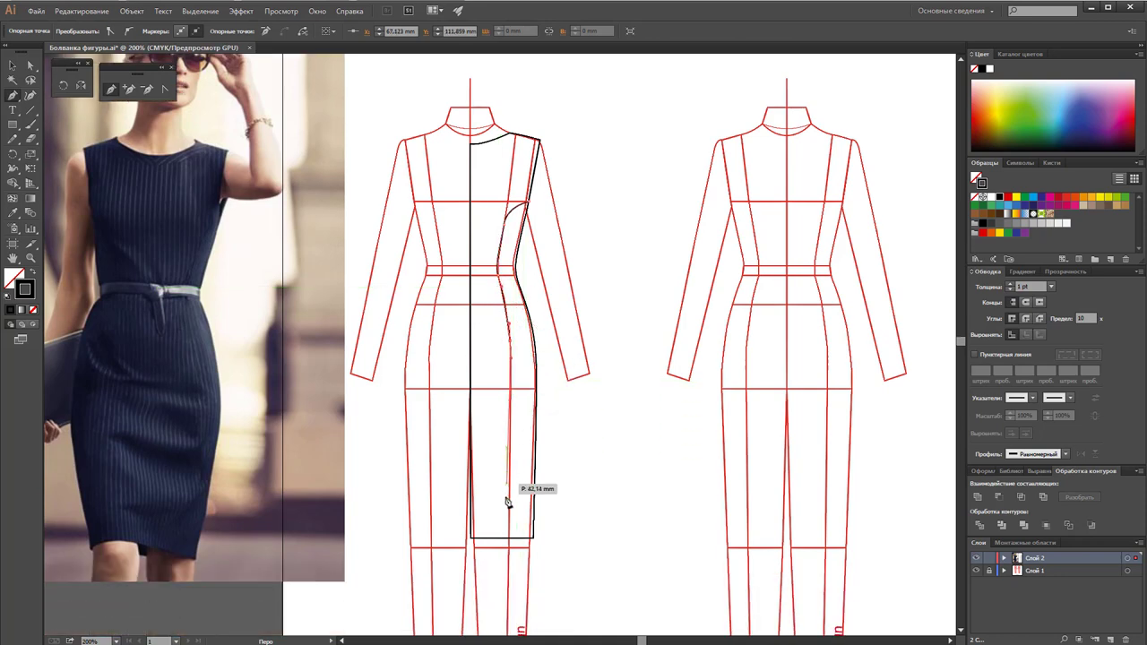
{"action": "left_click", "coordinate": [534, 538]}
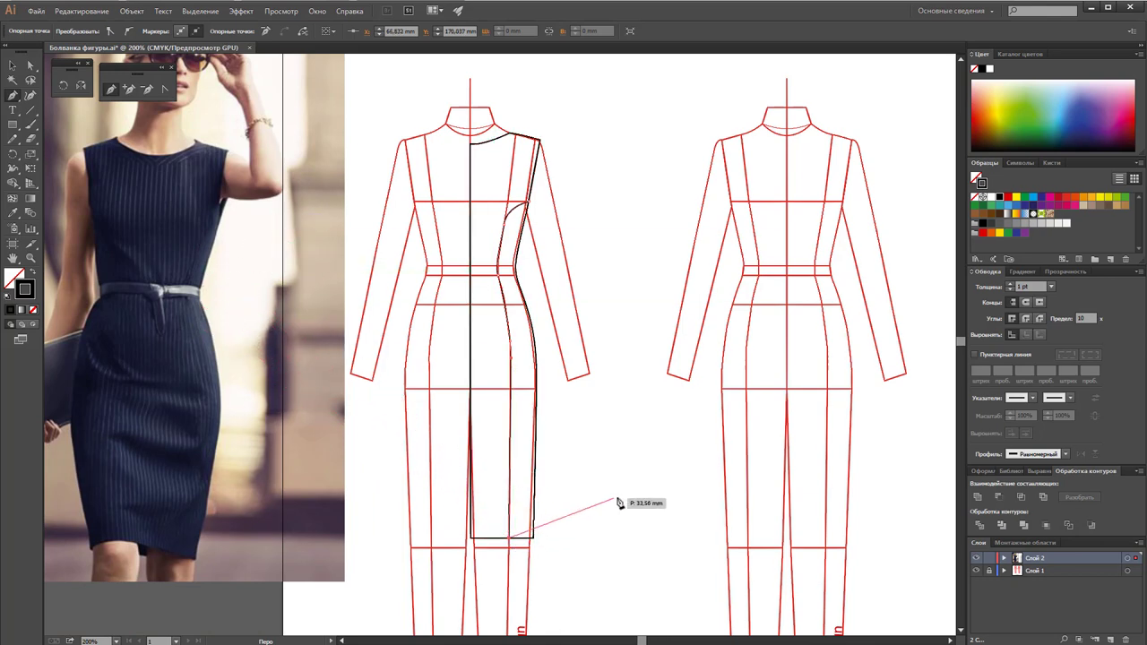
{"action": "left_click", "coordinate": [568, 538]}
{"action": "scroll", "coordinate": [573, 385], "scroll_direction": "up", "scroll_amount": 2}
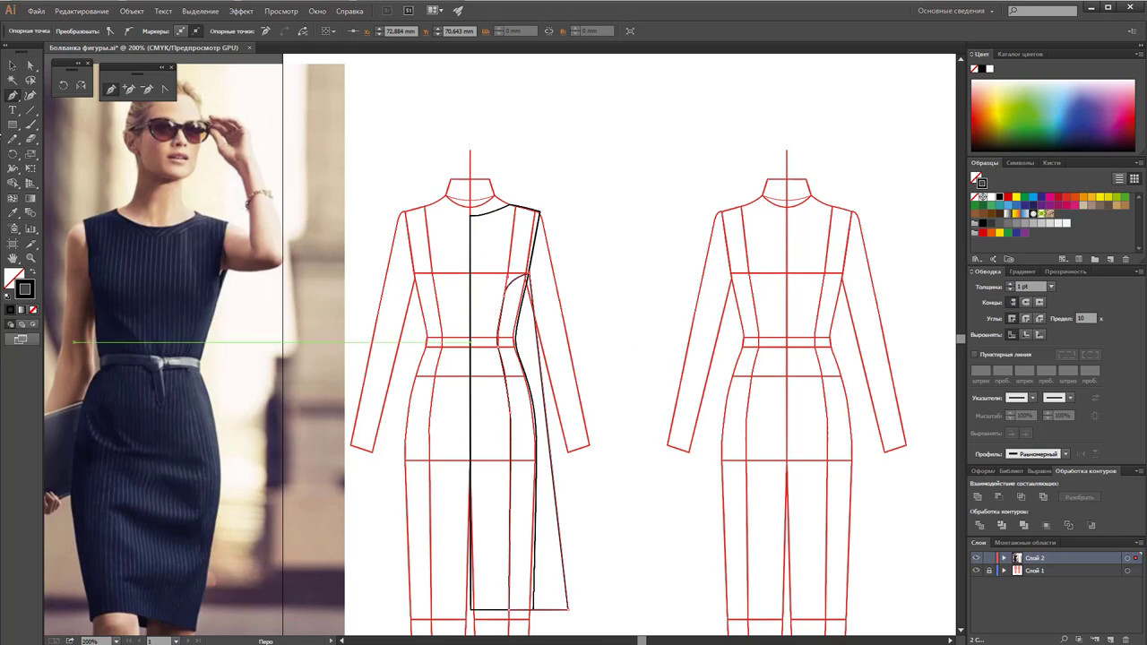
{"action": "left_click", "coordinate": [11, 65]}
{"action": "left_click", "coordinate": [615, 306]}
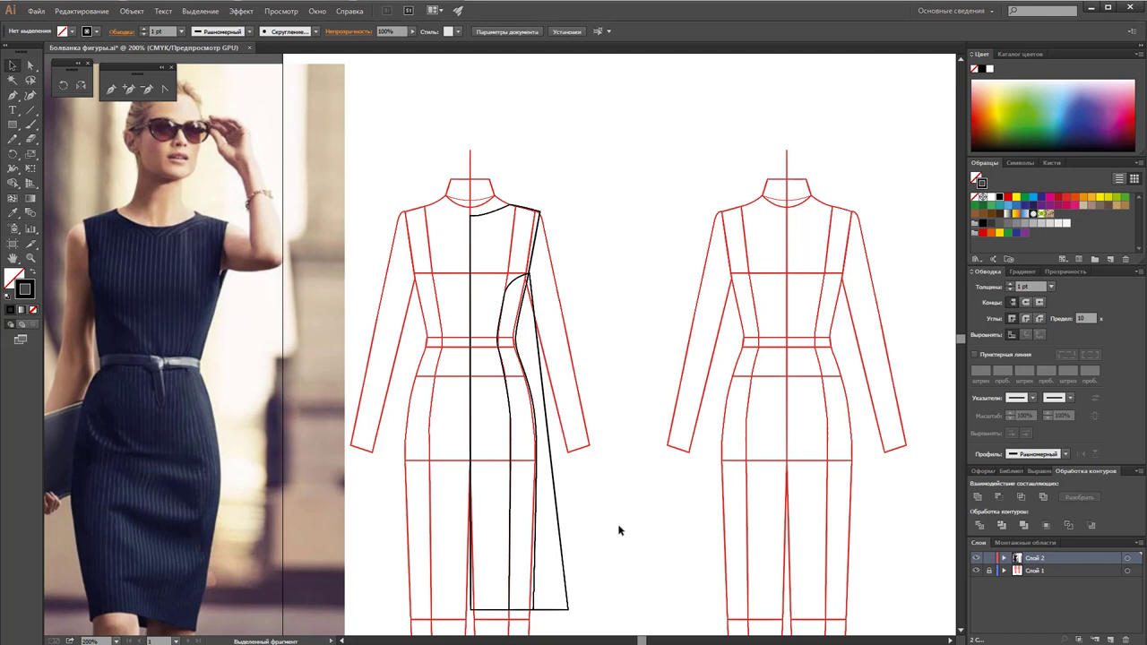
Step: Give the new side panel a temporary yellow fill to confirm it is a closed shape
{"action": "left_click_drag", "start_coordinate": [584, 548], "coordinate": [627, 524]}
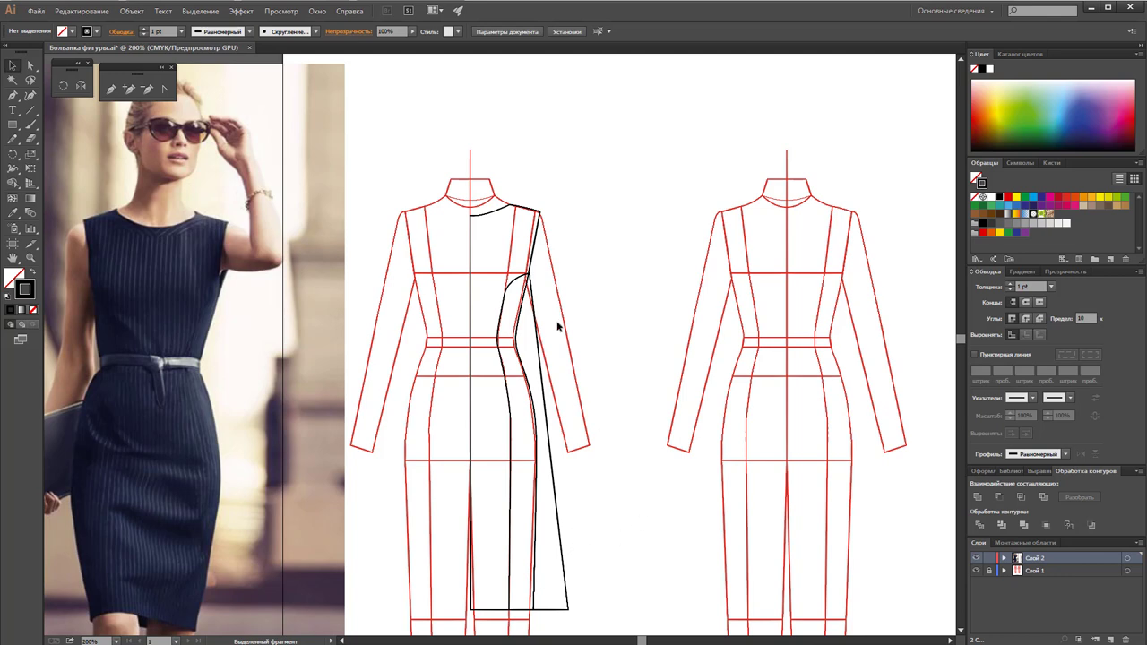
{"action": "left_click", "coordinate": [552, 411]}
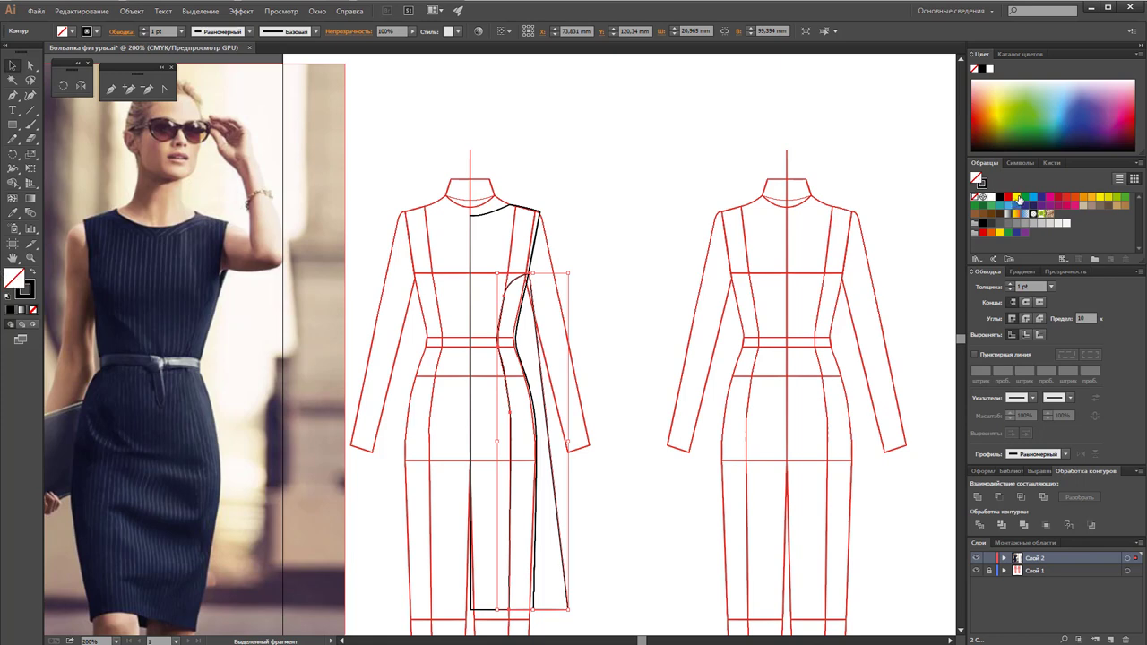
{"action": "left_click", "coordinate": [1018, 197]}
{"action": "left_click", "coordinate": [559, 170]}
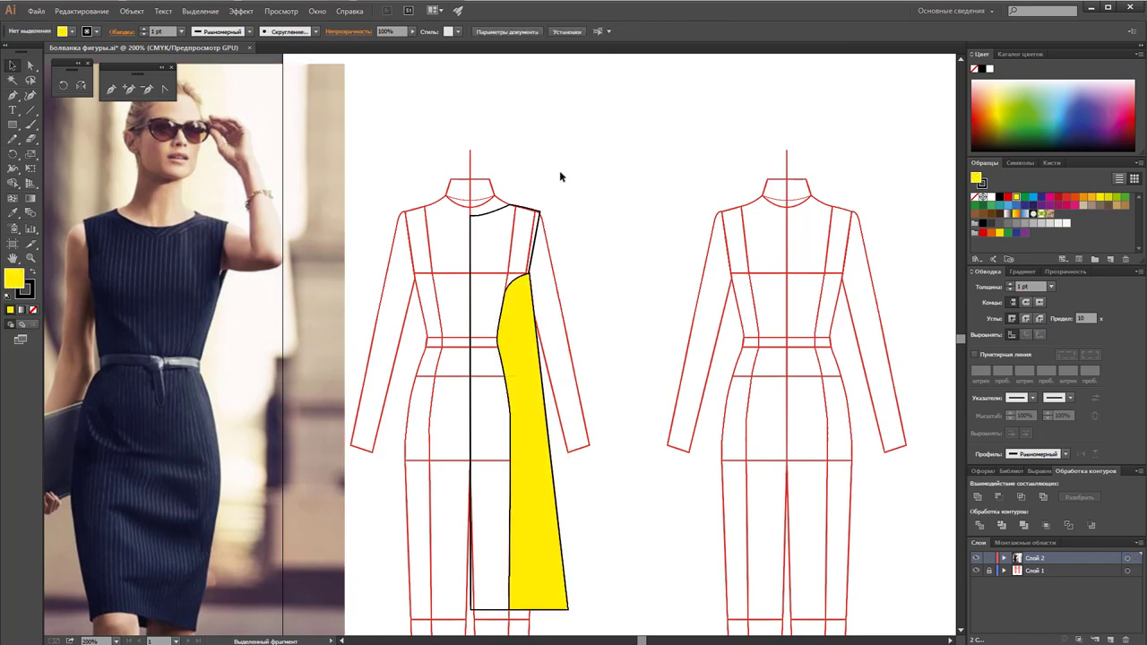
{"action": "left_click", "coordinate": [518, 356]}
Step: Set the side panel's fill to None and select both black front panel outlines
{"action": "left_click", "coordinate": [33, 311]}
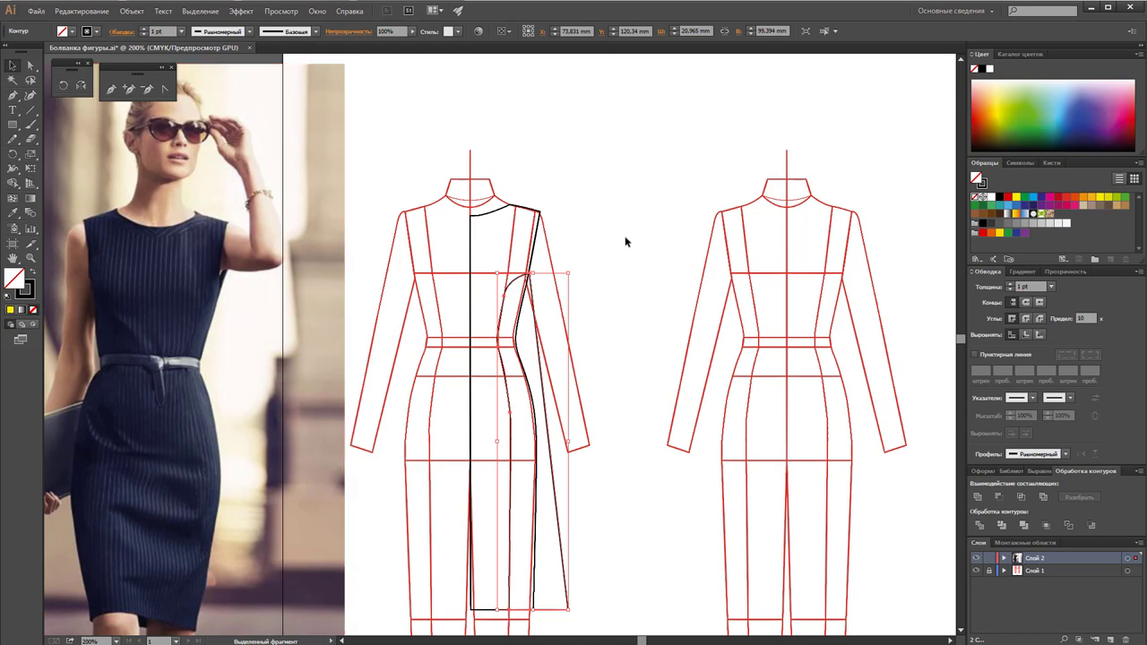
{"action": "left_click", "coordinate": [545, 248]}
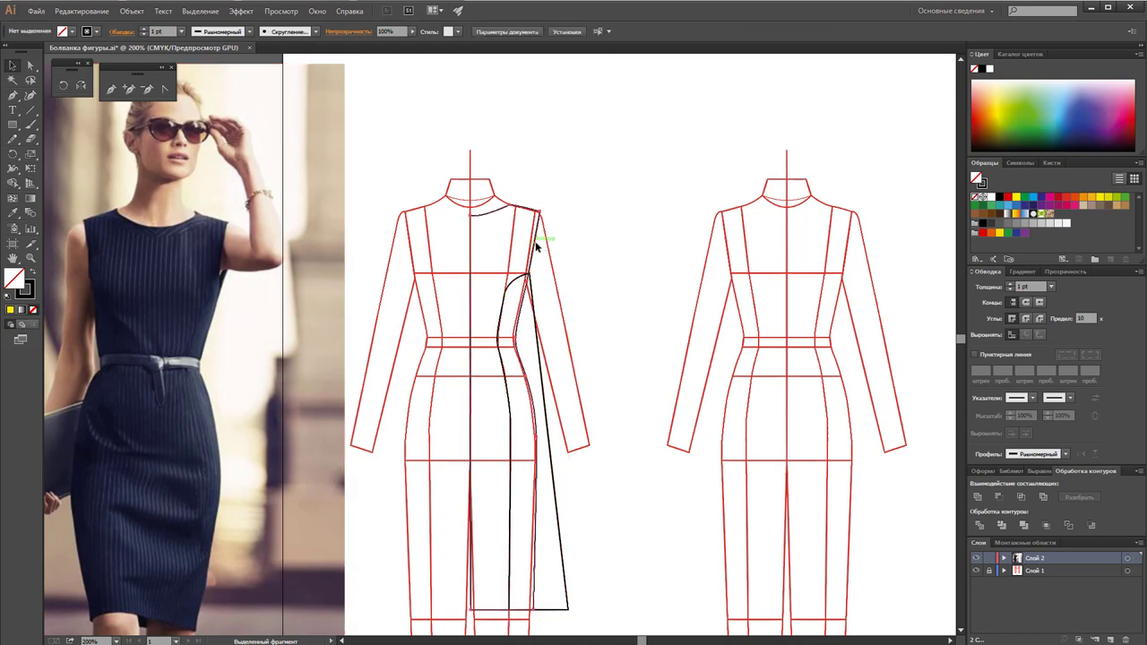
{"action": "left_click", "coordinate": [535, 241]}
{"action": "left_click_drag", "start_coordinate": [539, 267], "coordinate": [527, 284]}
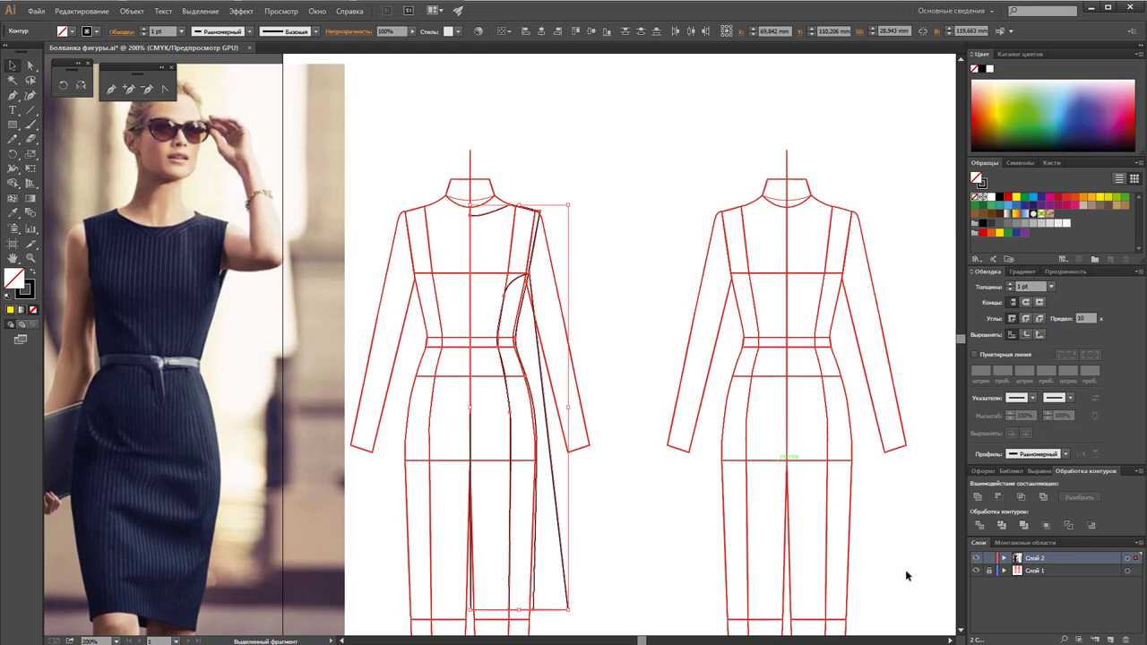
Step: Divide the overlapping outlines with Pathfinder, ungroup the pieces and delete the narrow skirt sliver
{"action": "left_click", "coordinate": [980, 525]}
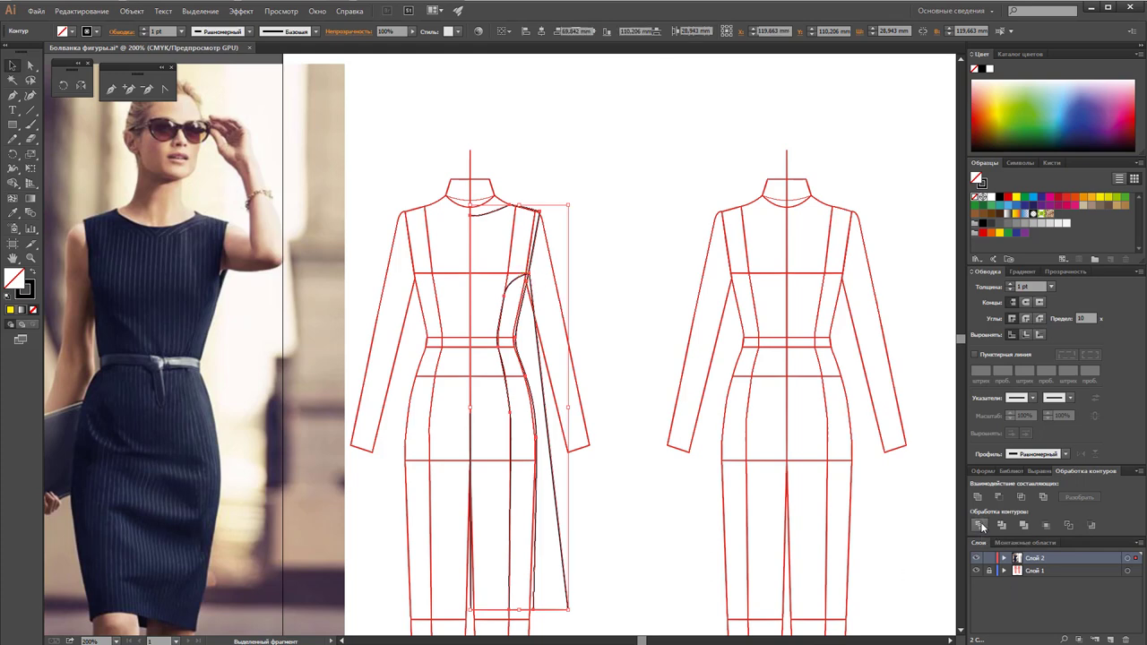
{"action": "right_click", "coordinate": [531, 318]}
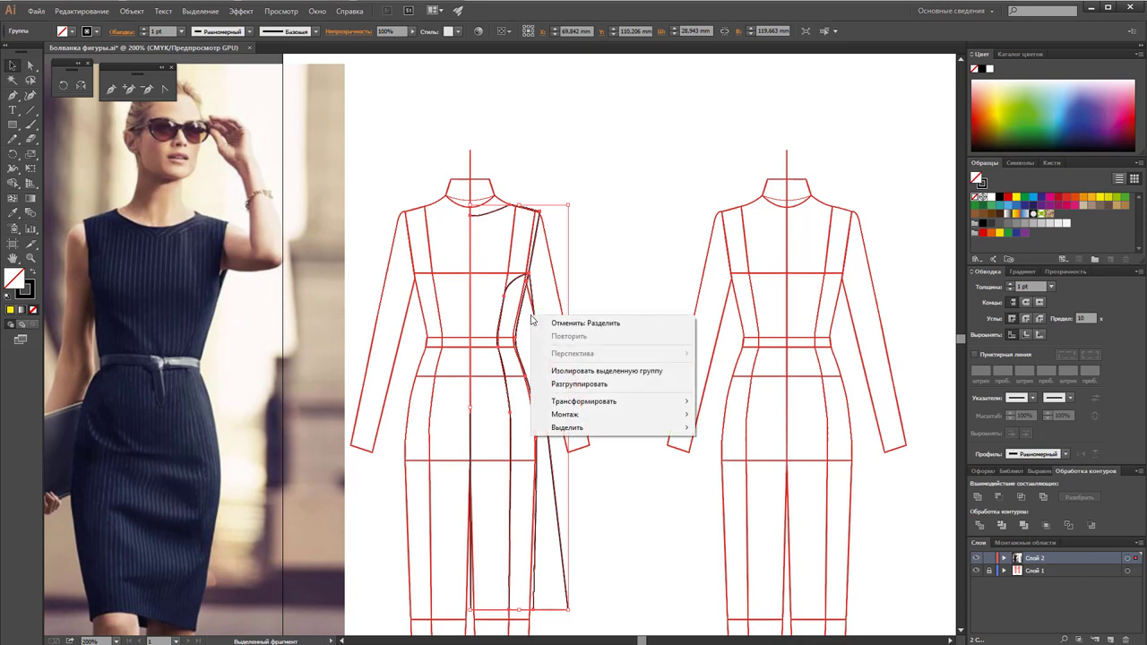
{"action": "left_click", "coordinate": [596, 378]}
{"action": "left_click", "coordinate": [616, 365]}
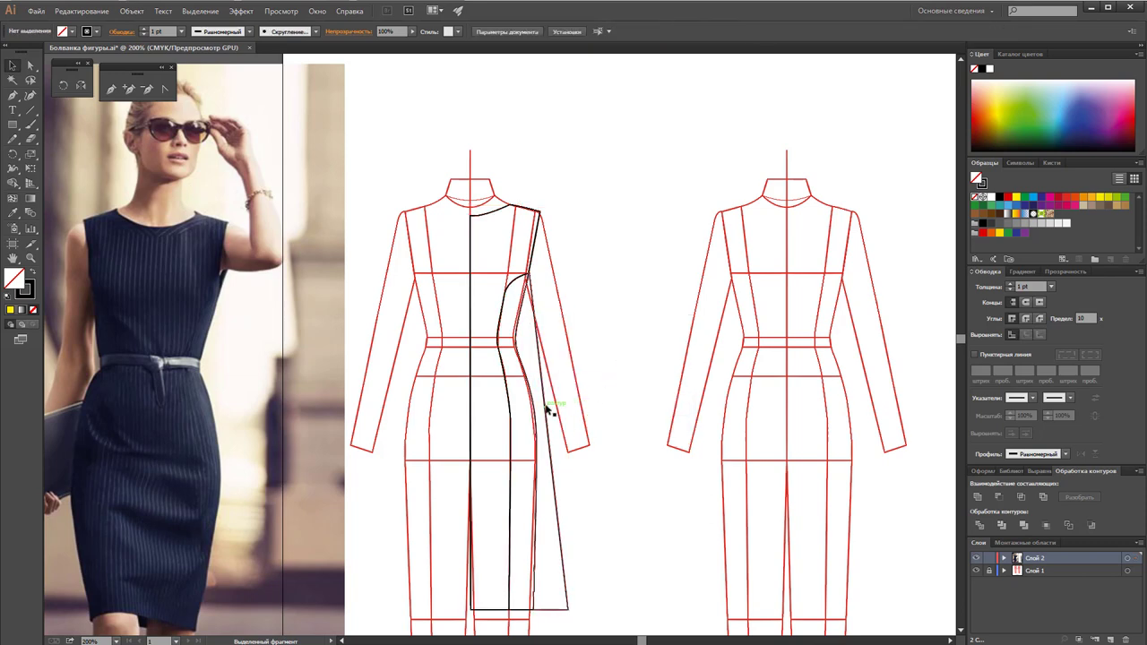
{"action": "left_click_drag", "start_coordinate": [550, 409], "coordinate": [659, 378]}
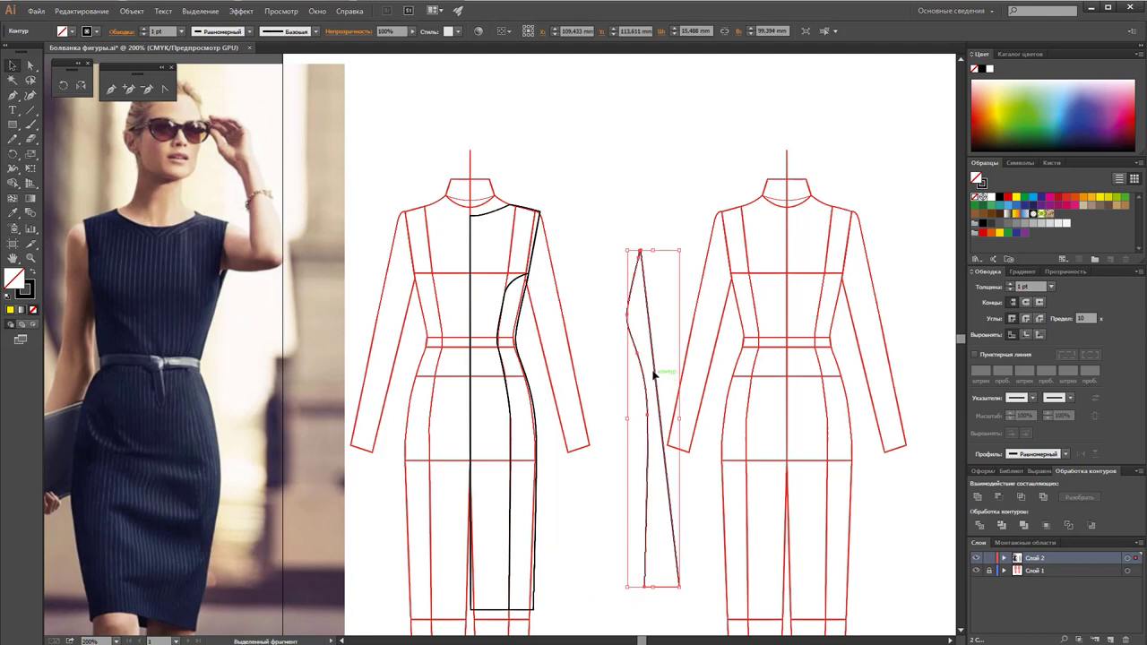
{"action": "key", "text": "Delete"}
Step: Test-fill the centre-front panel yellow and the side panel blue, then undo both fills
{"action": "left_click", "coordinate": [520, 205]}
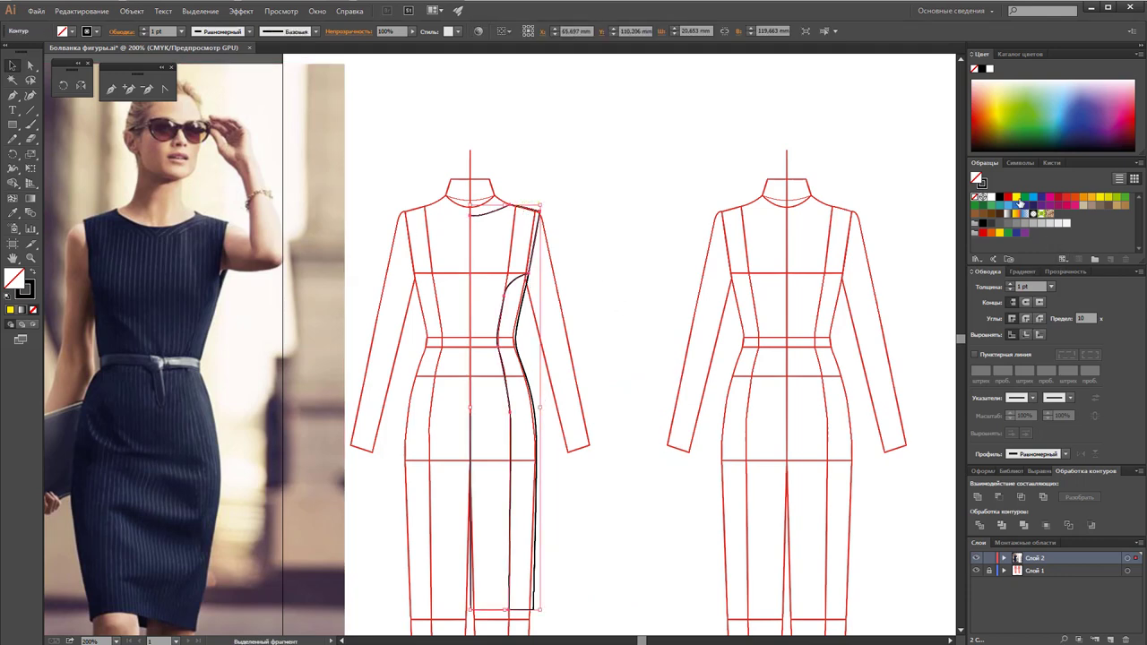
{"action": "left_click", "coordinate": [1016, 199]}
{"action": "left_click", "coordinate": [547, 354]}
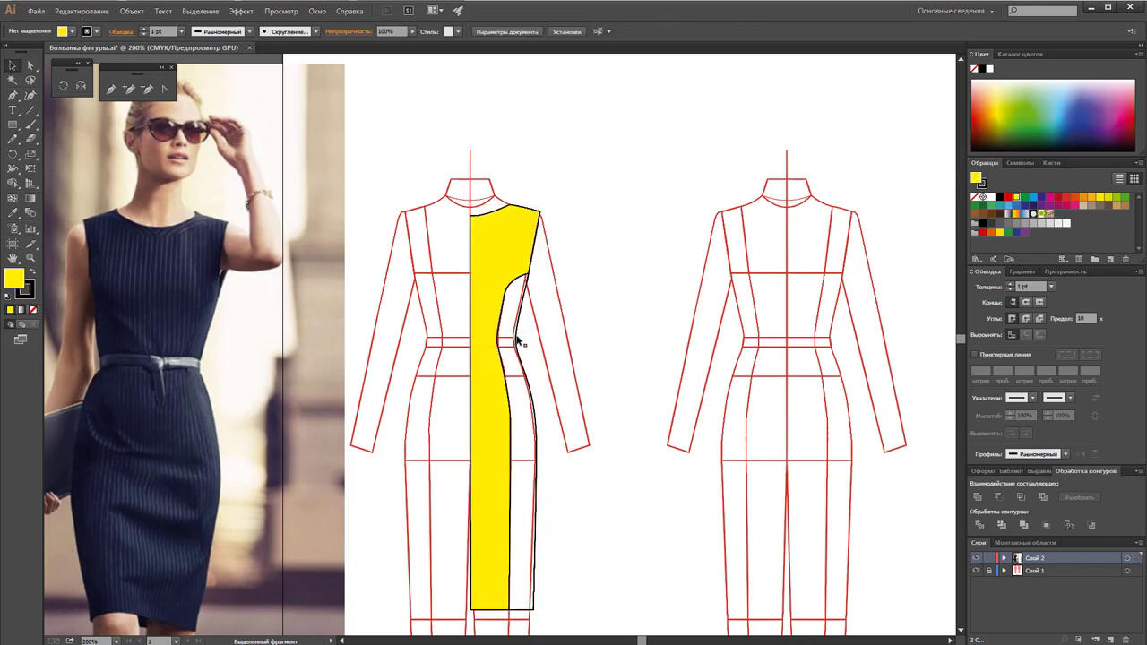
{"action": "left_click", "coordinate": [518, 339]}
{"action": "left_click", "coordinate": [1037, 203]}
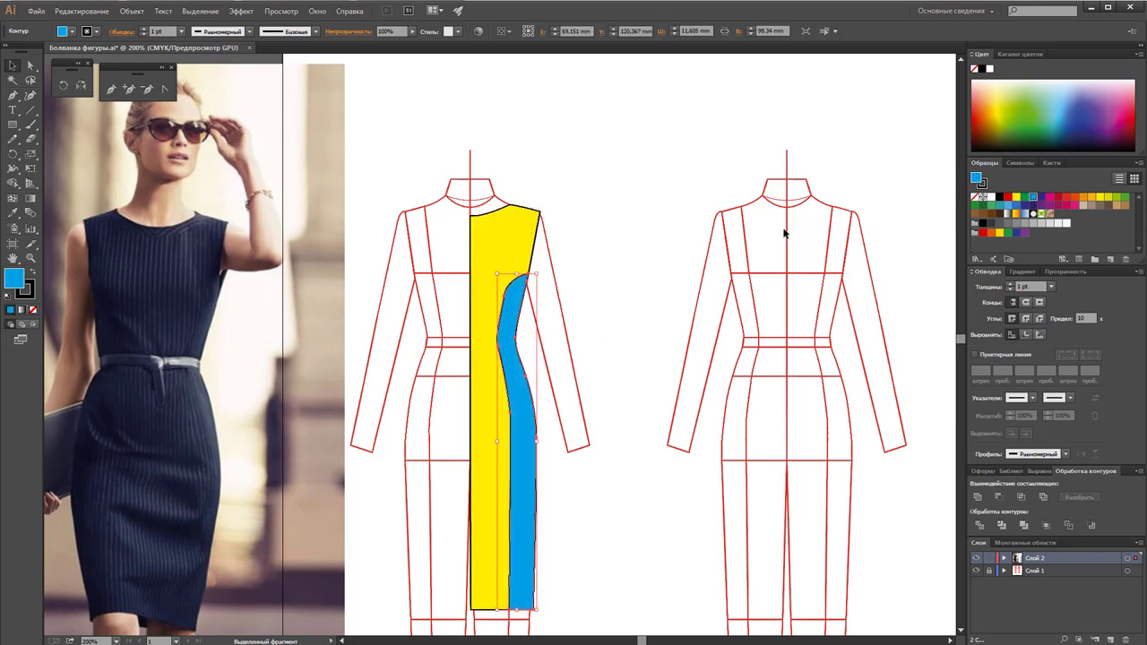
{"action": "left_click", "coordinate": [619, 209]}
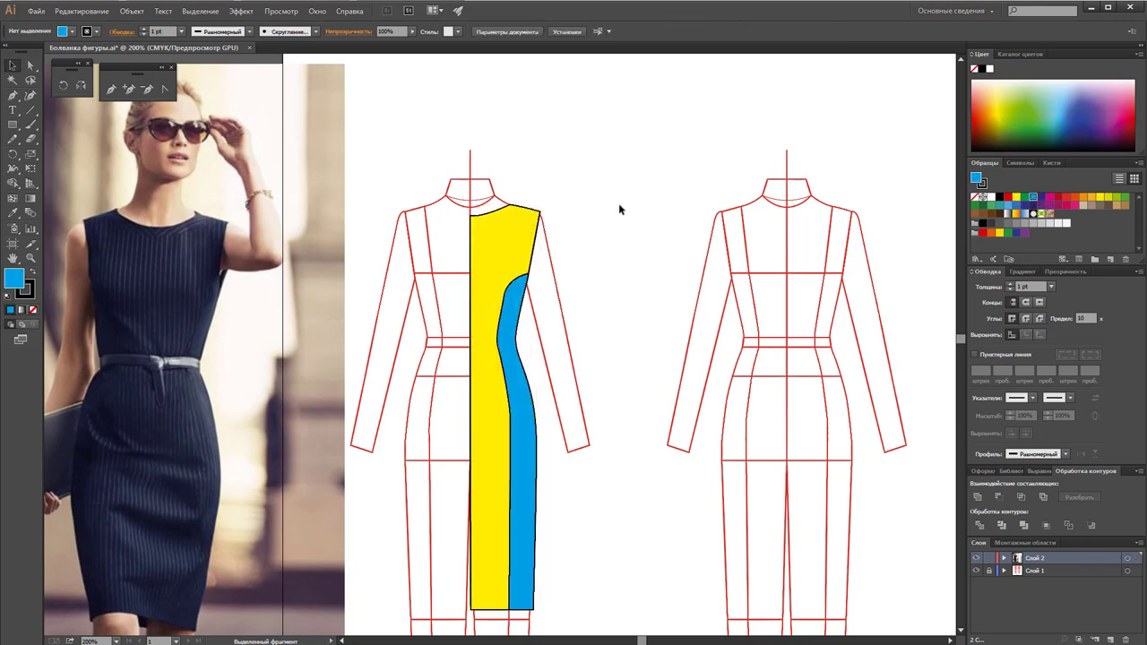
{"action": "key", "text": "ctrl+z"}
{"action": "key", "text": "ctrl+z"}
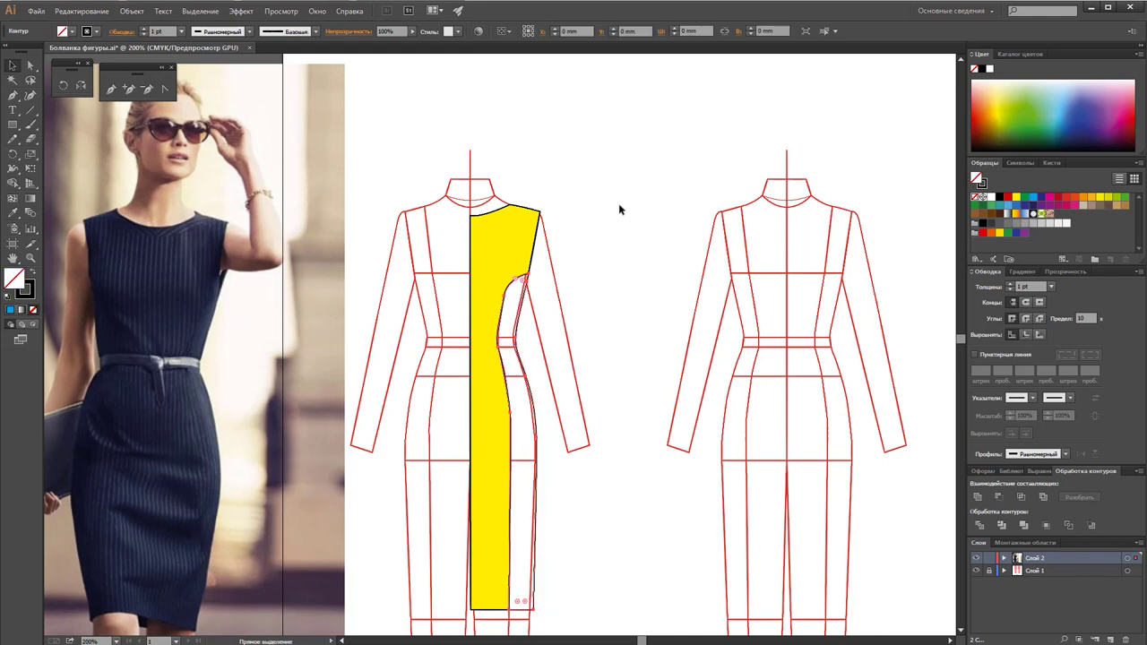
{"action": "key", "text": "ctrl+z"}
{"action": "key", "text": "ctrl+z"}
{"action": "key", "text": "ctrl+z"}
{"action": "left_click", "coordinate": [618, 208]}
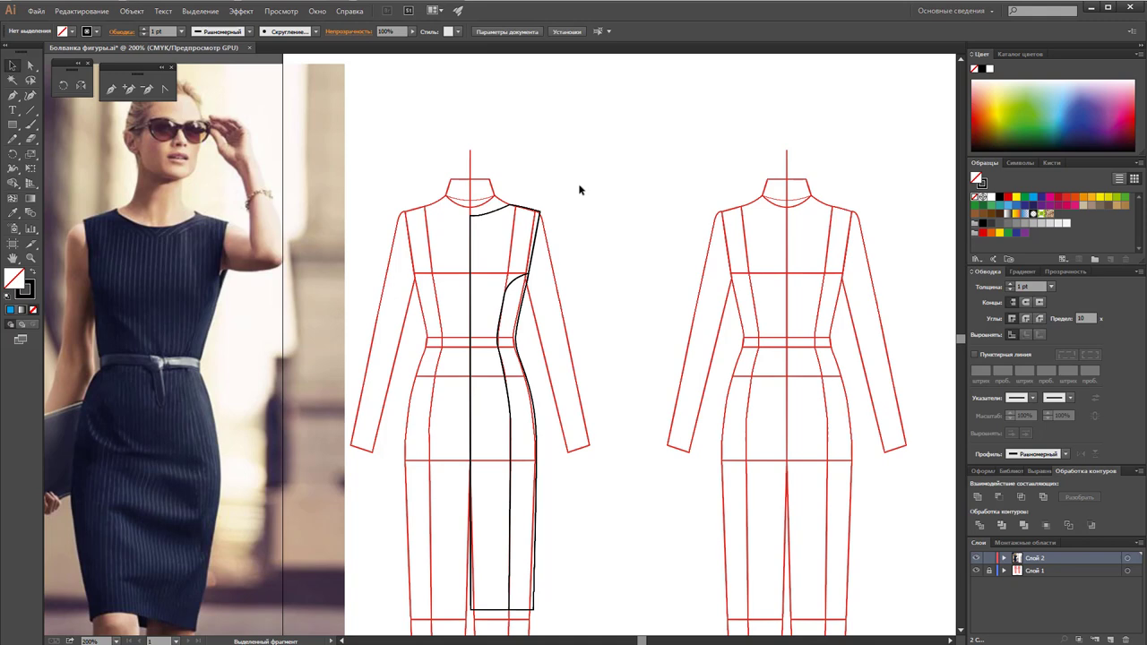
Step: Zoom in on the right-front neck and shoulder area
{"action": "left_click", "coordinate": [31, 257]}
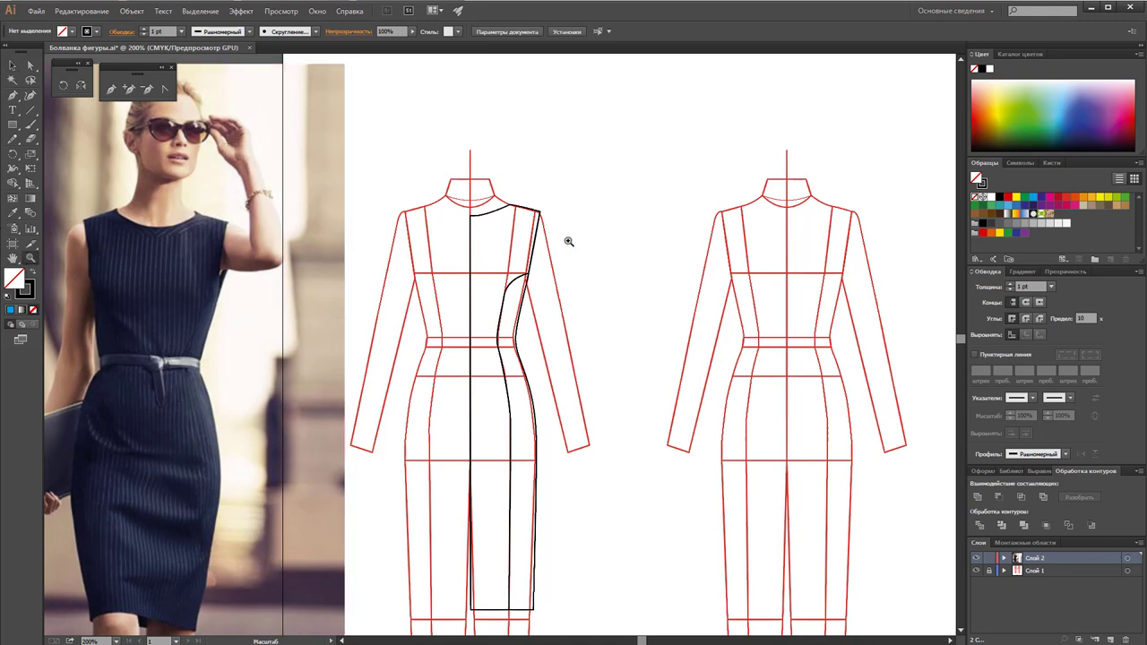
{"action": "left_click", "coordinate": [525, 244]}
{"action": "left_click", "coordinate": [502, 304]}
{"action": "left_click", "coordinate": [521, 284]}
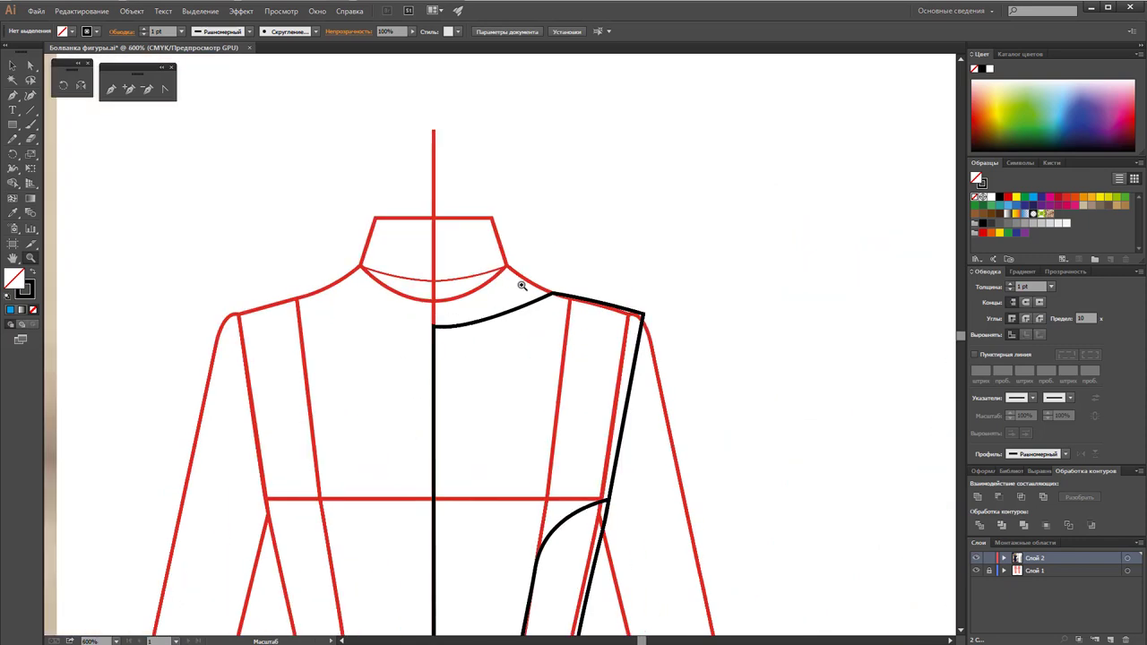
{"action": "left_click", "coordinate": [111, 89]}
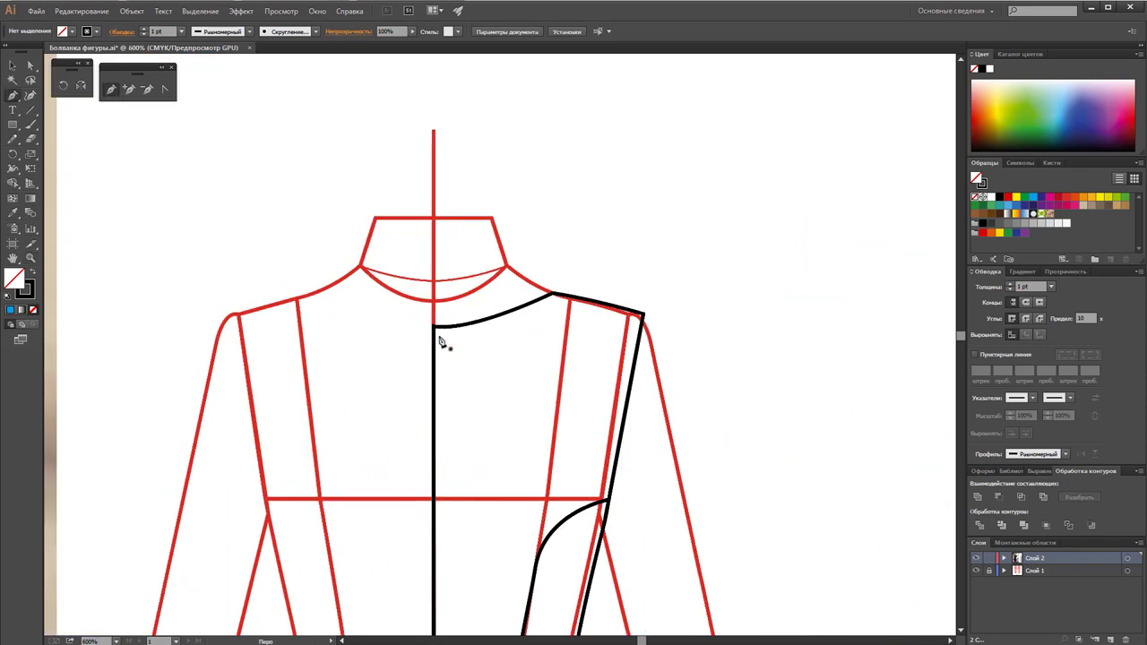
Step: Draw the collar band's closing curve from the shoulder to centre front and close it on its start point
{"action": "mouse_move", "coordinate": [552, 293]}
{"action": "left_mouse_down"}
{"action": "mouse_move", "coordinate": [664, 243]}
{"action": "mouse_move", "coordinate": [615, 252]}
{"action": "left_mouse_up"}
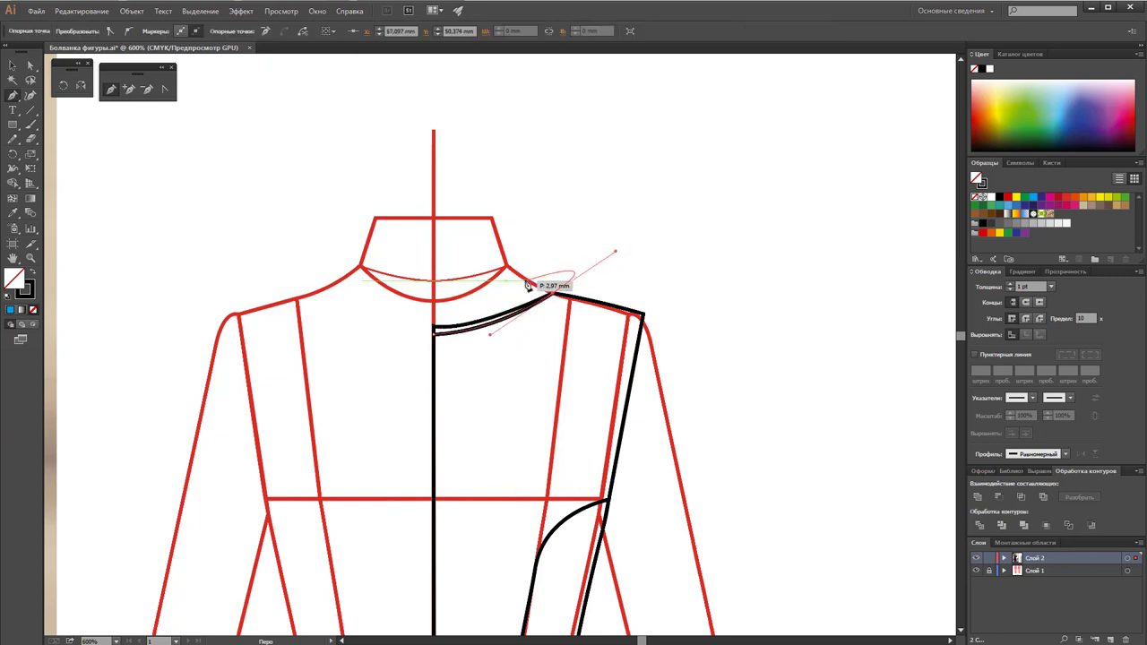
{"action": "left_click_drag", "start_coordinate": [434, 326], "coordinate": [436, 316]}
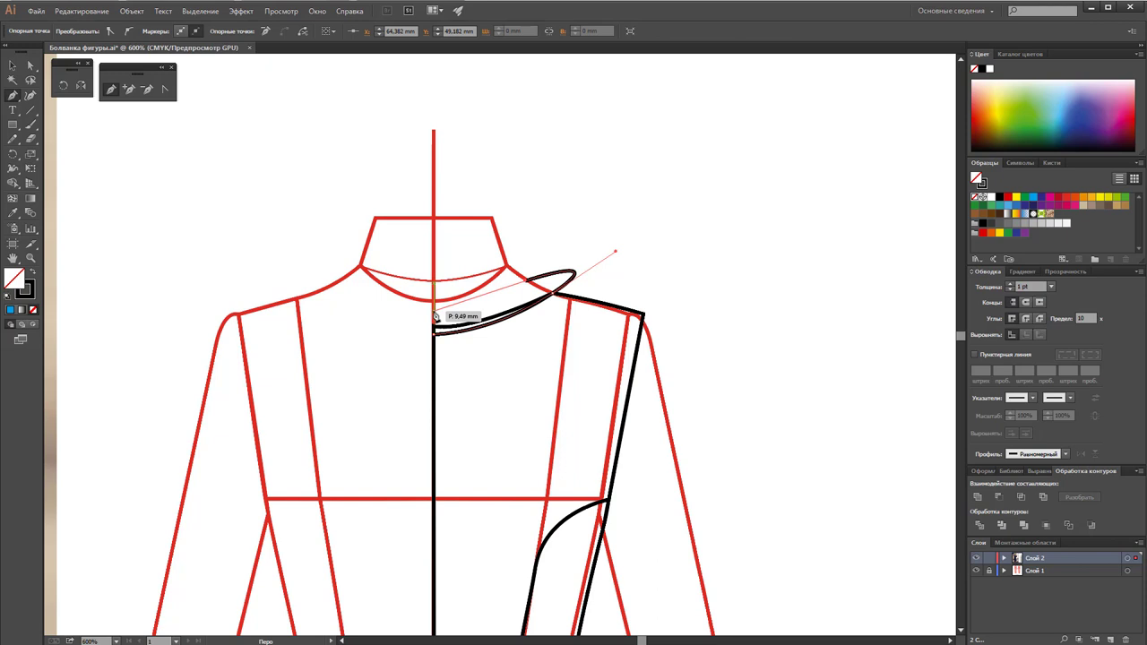
{"action": "left_click_drag", "start_coordinate": [433, 316], "coordinate": [379, 310]}
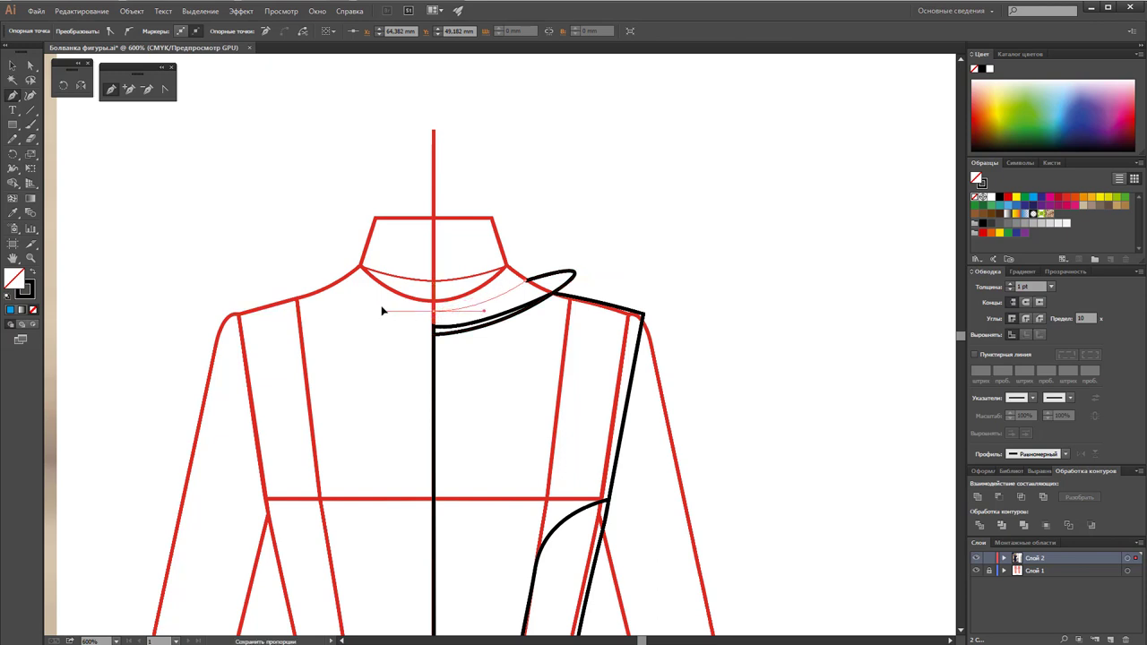
{"action": "left_click", "coordinate": [432, 331]}
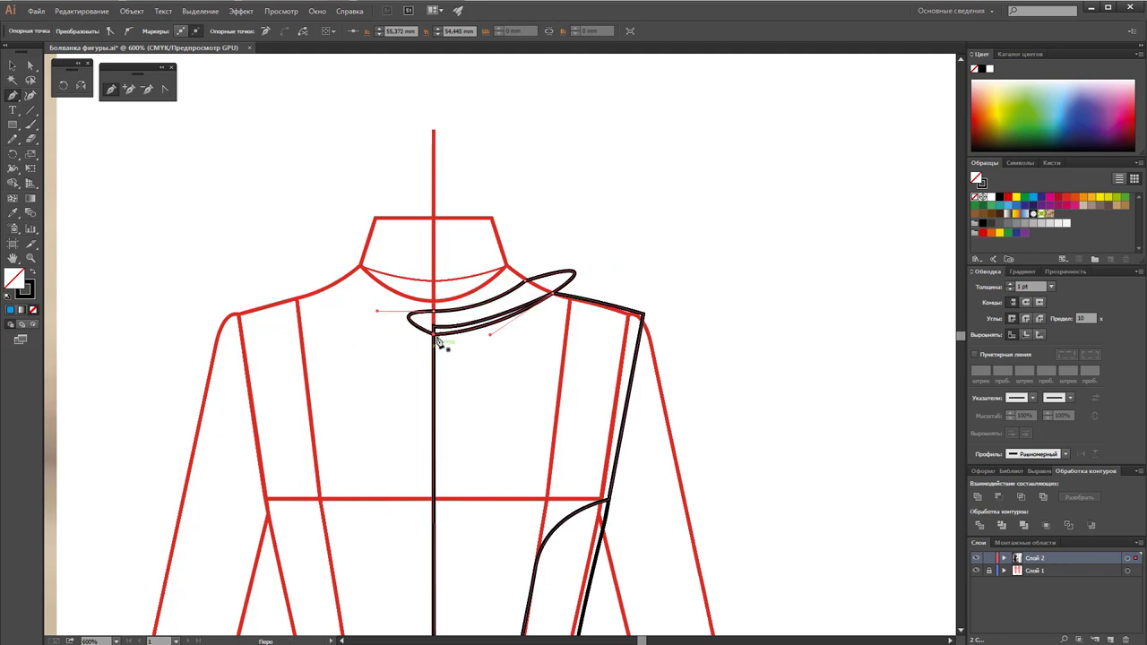
Step: Raise the collar anchor and convert its looped end into a corner point
{"action": "left_click", "coordinate": [30, 66]}
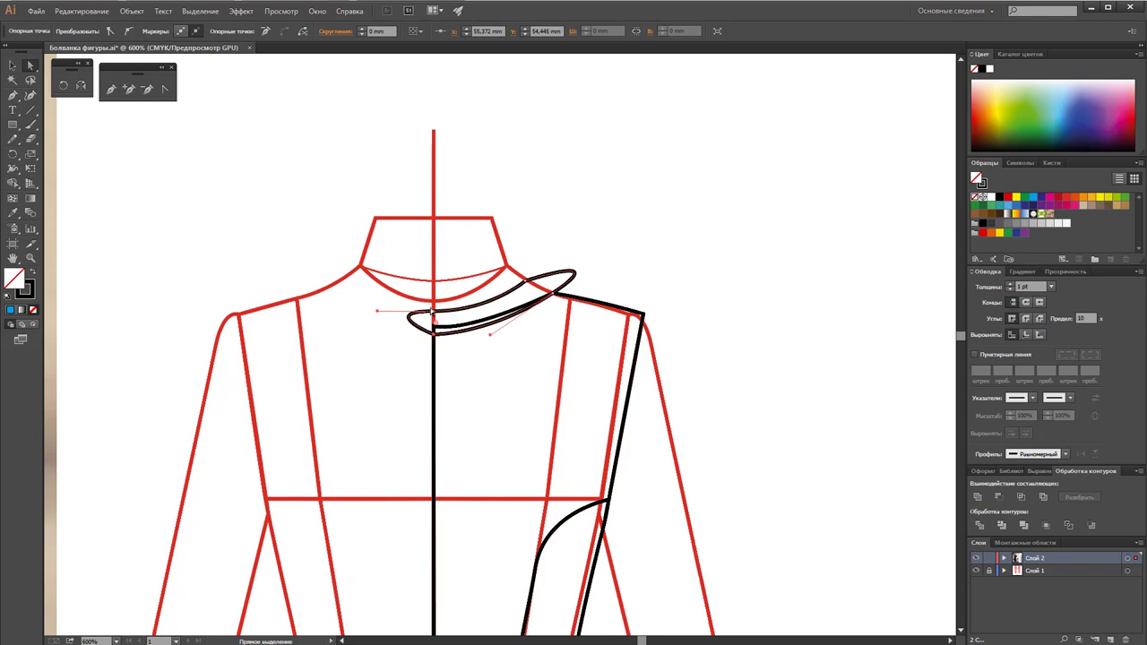
{"action": "left_click_drag", "start_coordinate": [432, 322], "coordinate": [432, 310]}
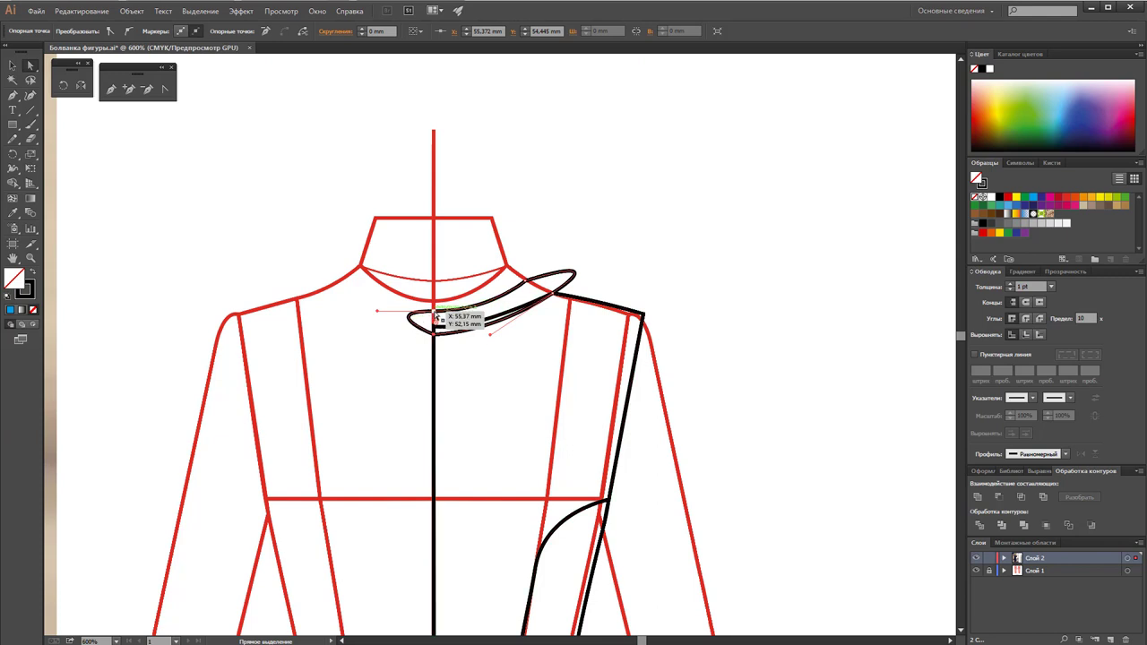
{"action": "left_click", "coordinate": [162, 88]}
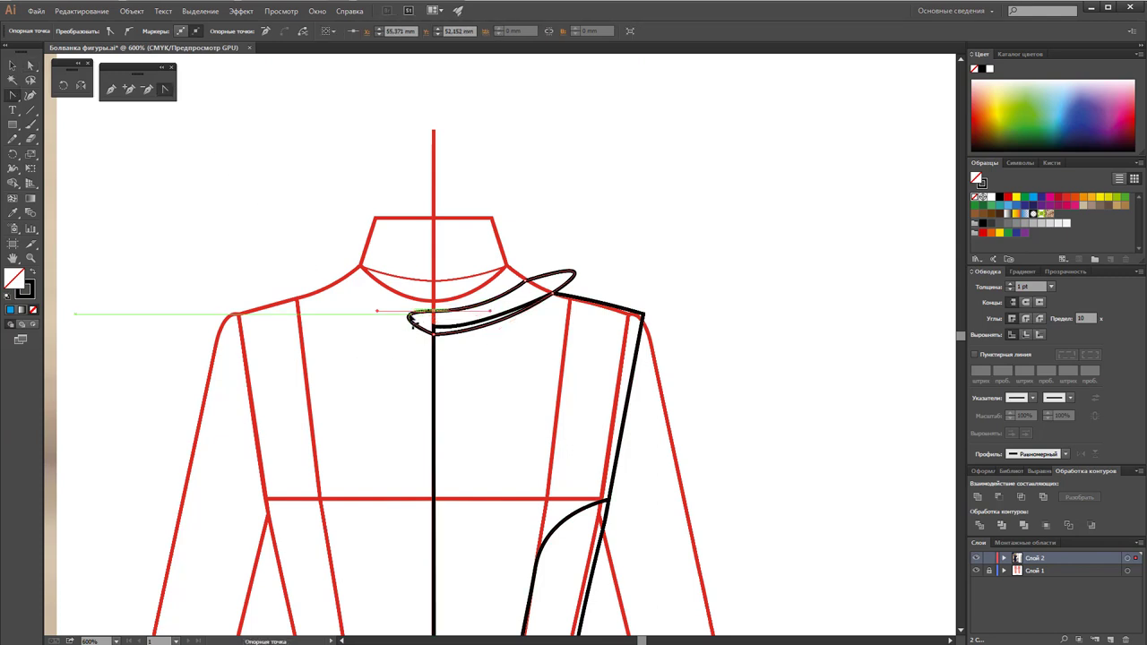
{"action": "left_click", "coordinate": [376, 315]}
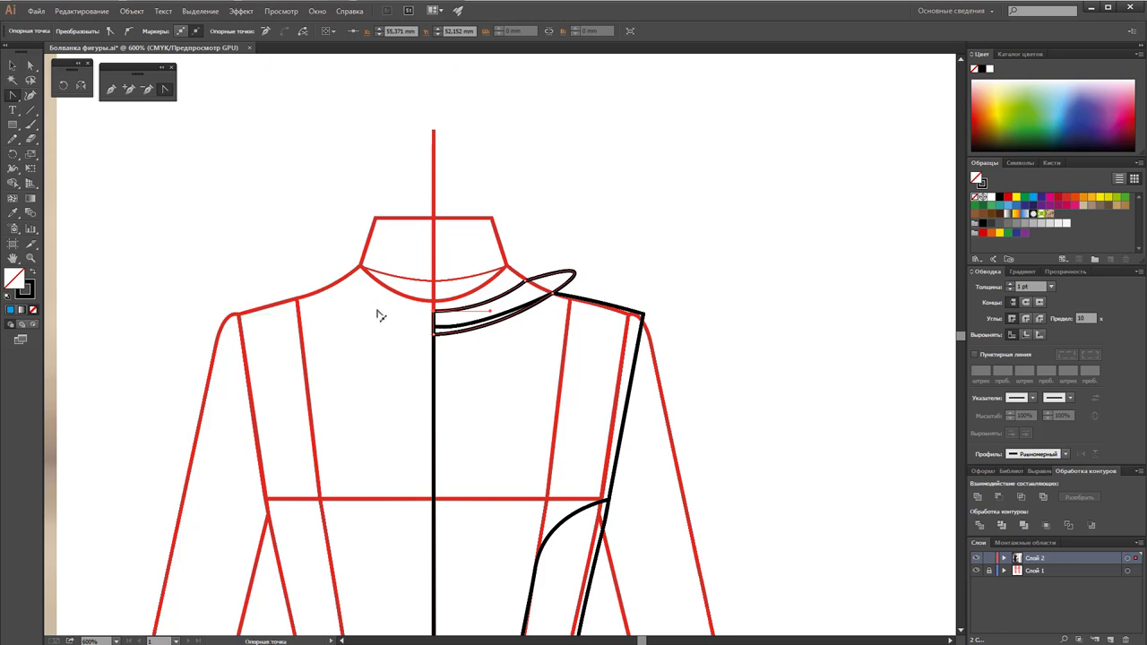
{"action": "left_click", "coordinate": [30, 65]}
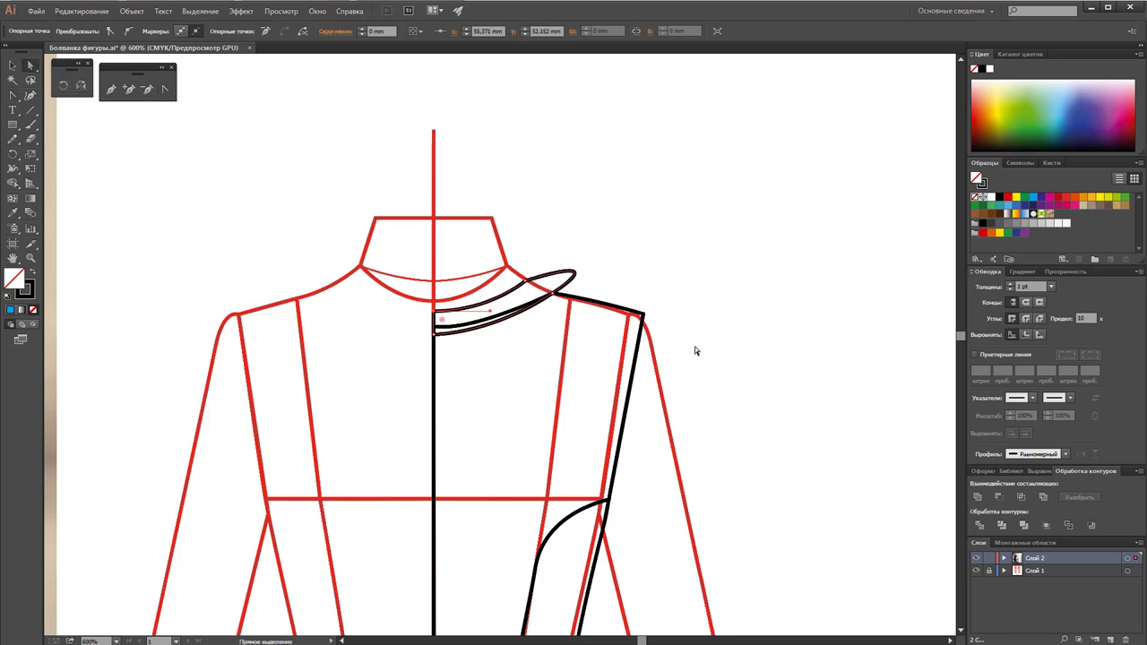
{"action": "left_click", "coordinate": [555, 294]}
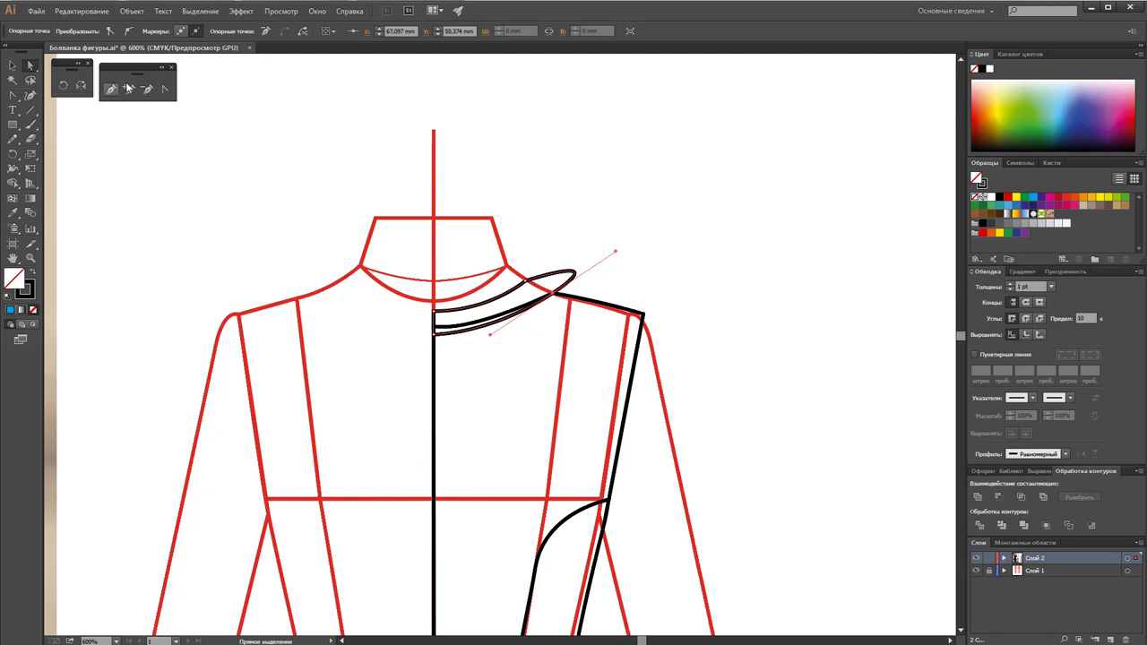
Step: Pull the collar's handle toward the shoulder and nudge its anchor up so the band ends cleanly
{"action": "left_click", "coordinate": [165, 90]}
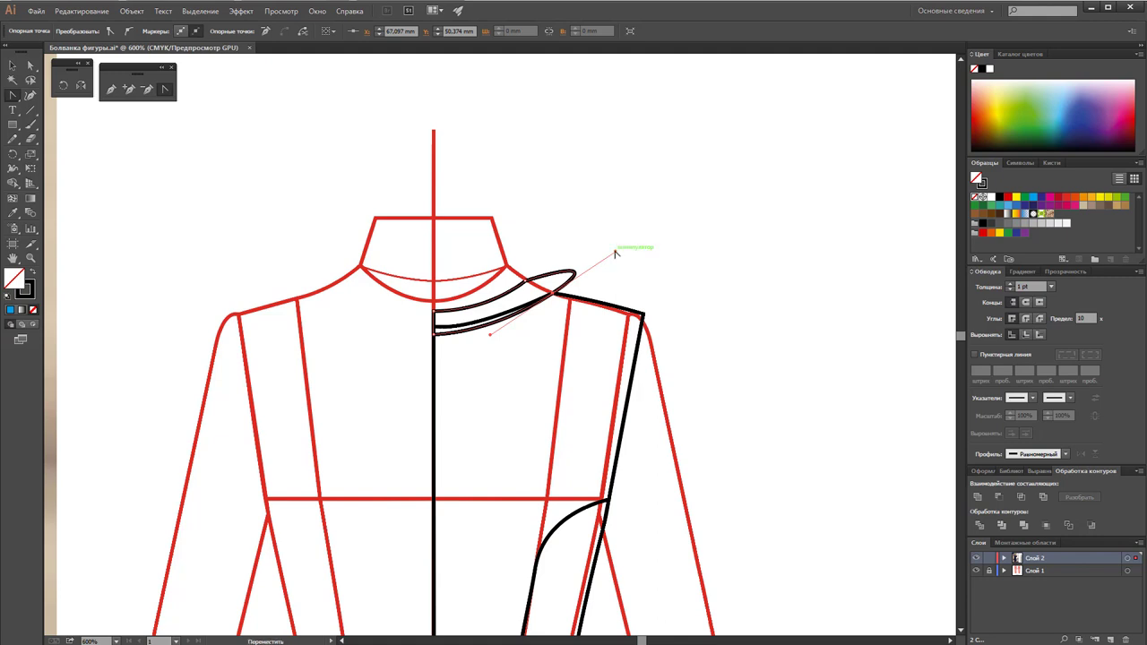
{"action": "mouse_move", "coordinate": [614, 253]}
{"action": "left_mouse_down"}
{"action": "mouse_move", "coordinate": [551, 290]}
{"action": "mouse_move", "coordinate": [736, 132]}
{"action": "mouse_move", "coordinate": [553, 288]}
{"action": "left_mouse_up"}
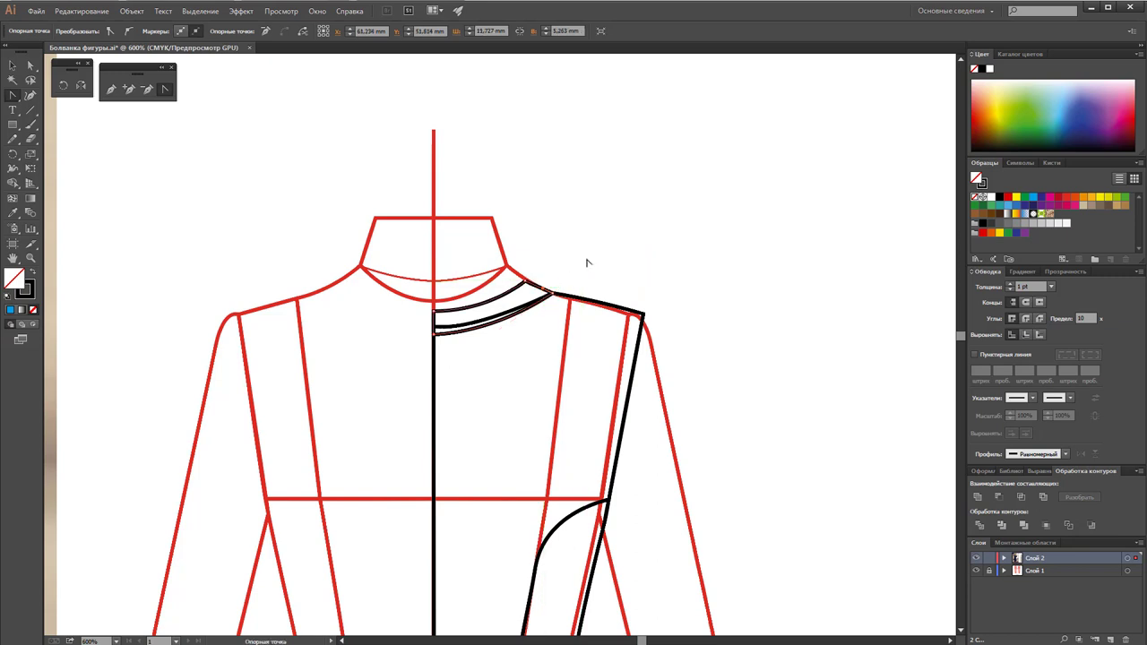
{"action": "left_click", "coordinate": [31, 64]}
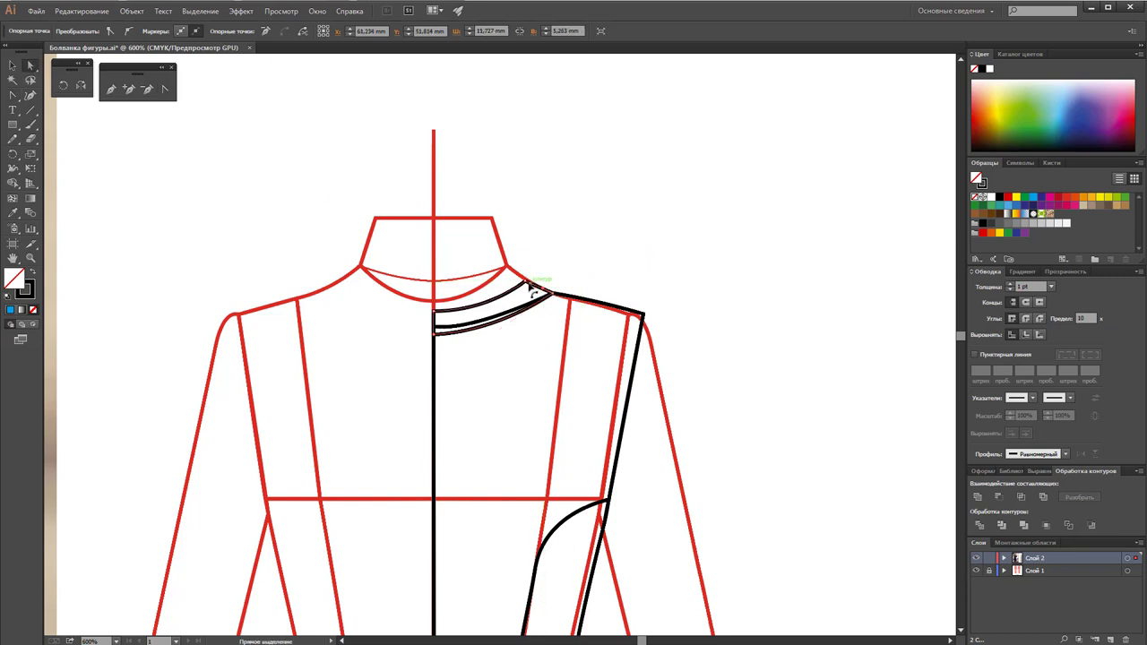
{"action": "left_click_drag", "start_coordinate": [529, 283], "coordinate": [551, 296]}
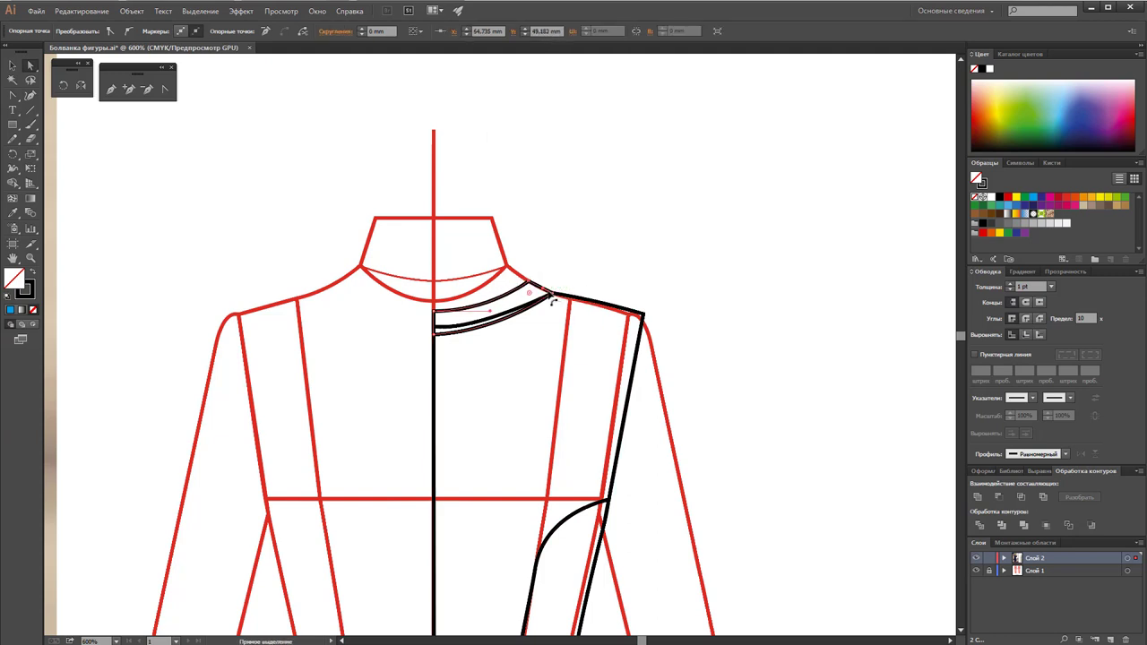
{"action": "key", "text": "Up"}
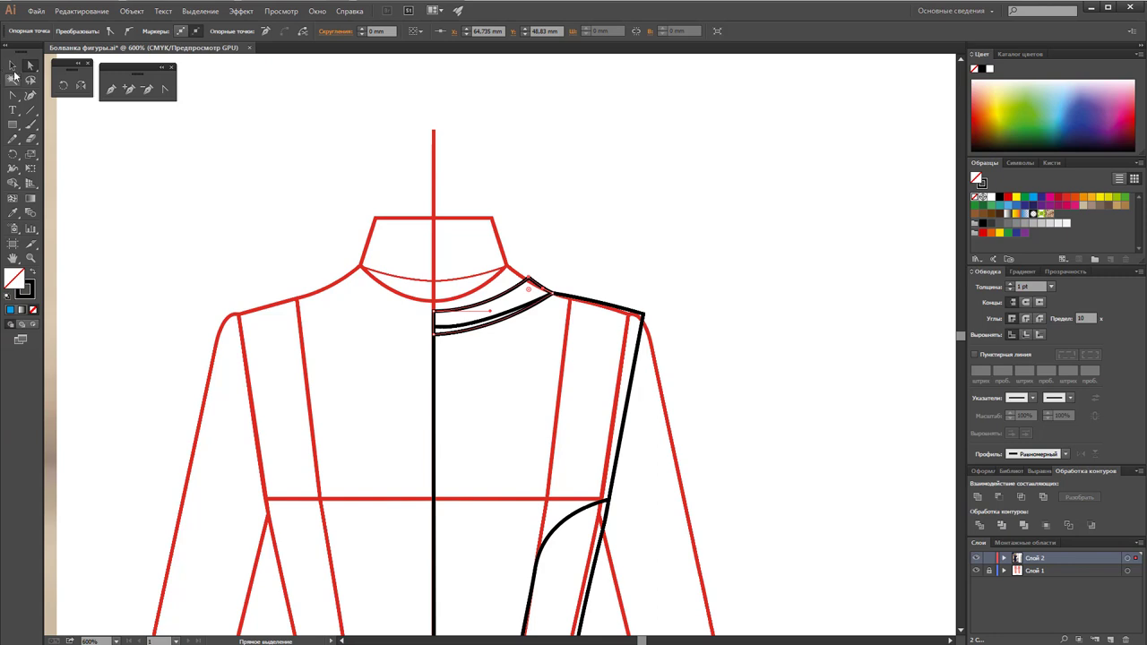
{"action": "left_click", "coordinate": [11, 65]}
{"action": "left_click", "coordinate": [601, 263]}
Step: Zoom out from 600% until both whole croquis figures are visible
{"action": "key", "text": "z"}
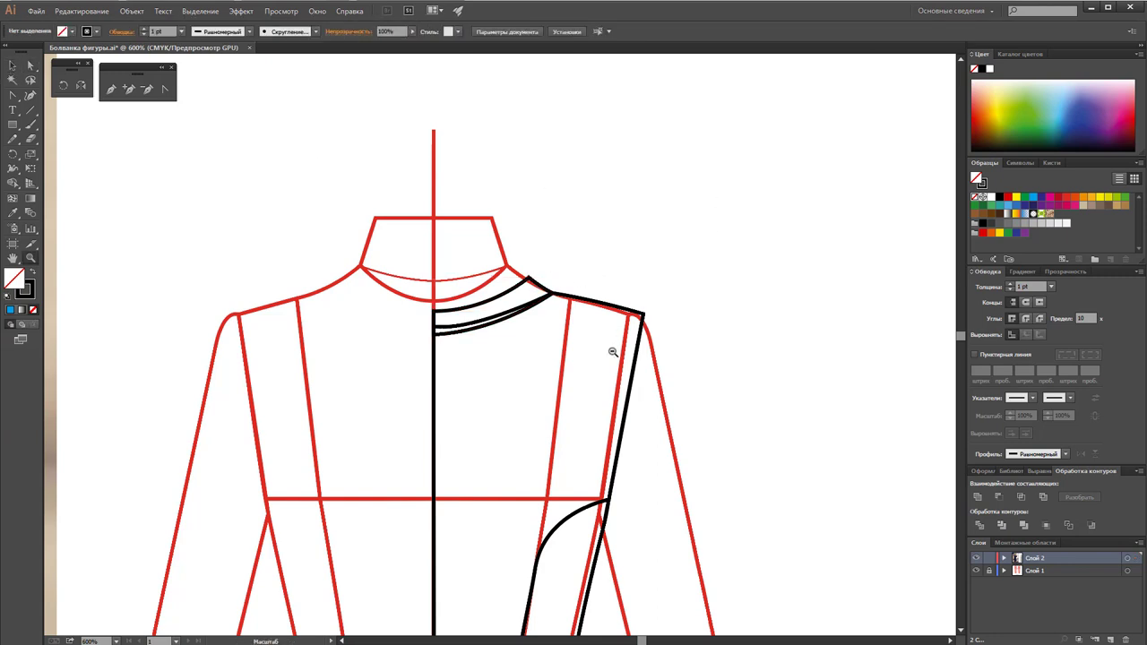
{"action": "left_click", "coordinate": [614, 350], "text": "alt"}
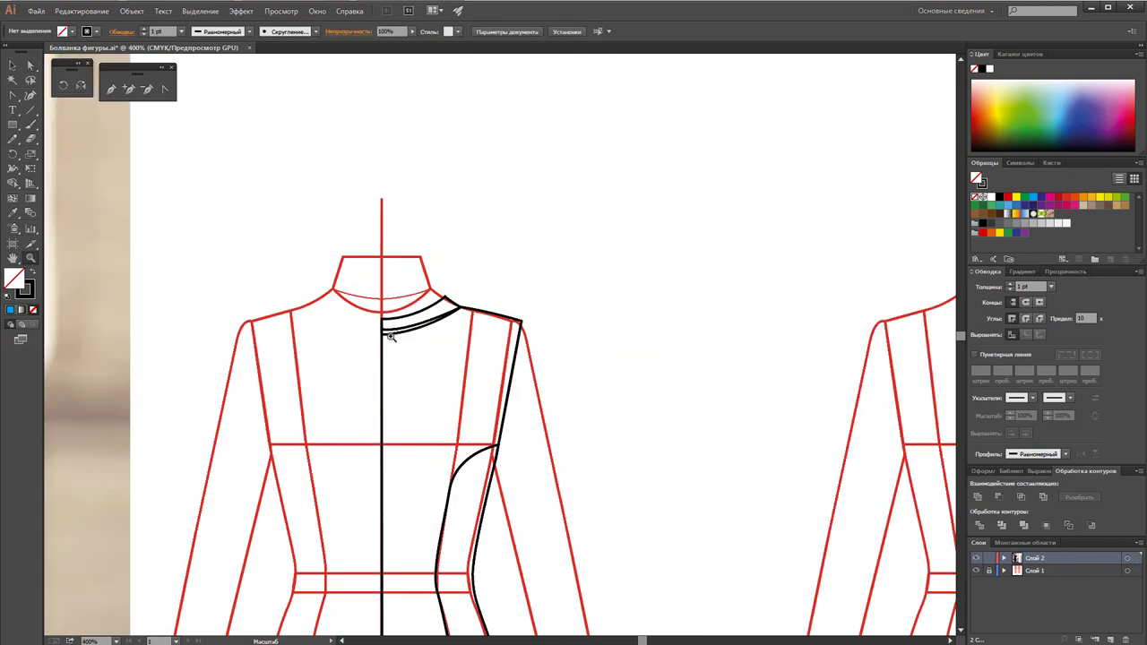
{"action": "scroll", "coordinate": [427, 302], "scroll_direction": "down", "scroll_amount": 2}
{"action": "scroll", "coordinate": [427, 290], "scroll_direction": "down", "scroll_amount": 2}
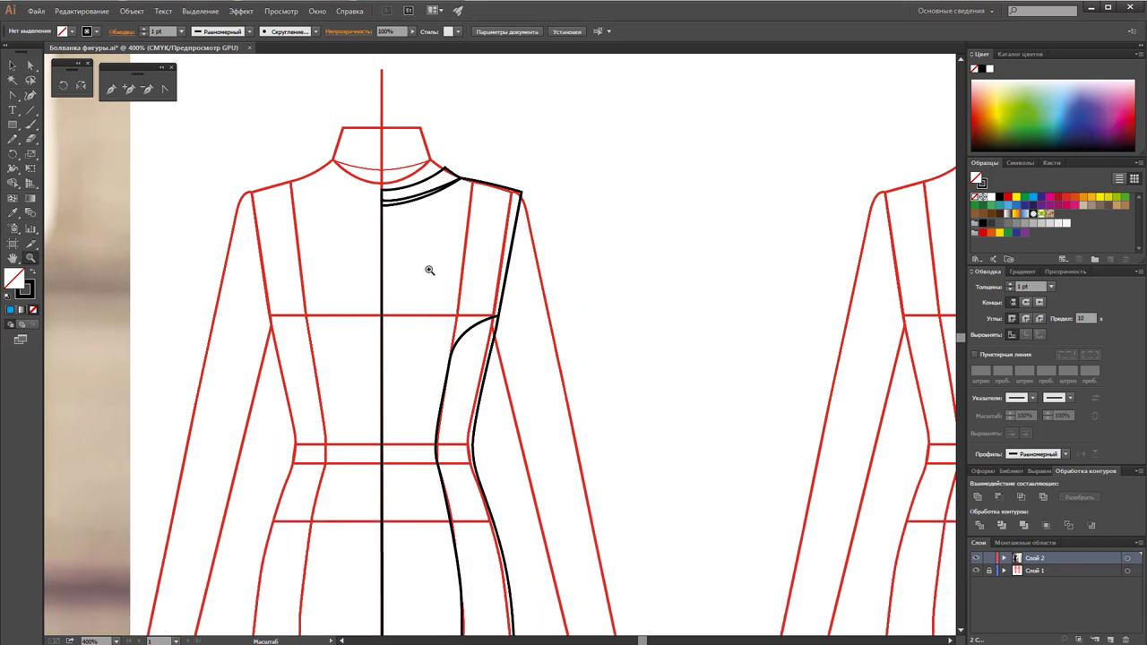
{"action": "scroll", "coordinate": [427, 262], "scroll_direction": "down", "scroll_amount": 4}
{"action": "left_click", "coordinate": [446, 316], "text": "alt"}
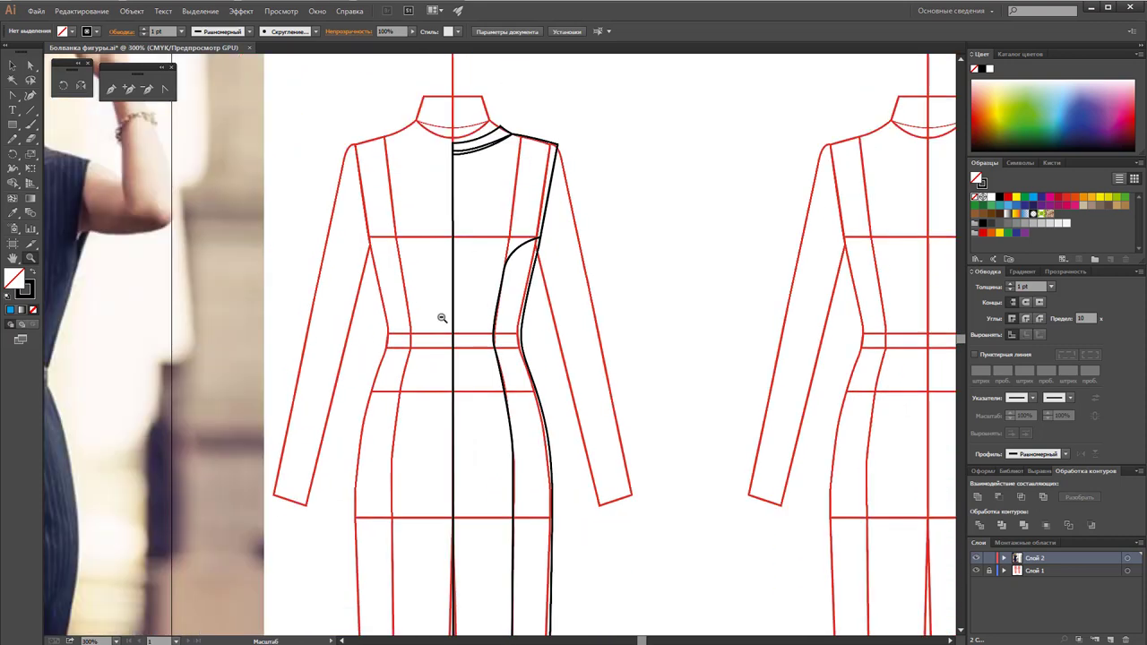
{"action": "scroll", "coordinate": [480, 274], "scroll_direction": "down", "scroll_amount": 2}
{"action": "left_click", "coordinate": [496, 283], "text": "alt"}
{"action": "scroll", "coordinate": [526, 290], "scroll_direction": "down", "scroll_amount": 1}
{"action": "scroll", "coordinate": [527, 289], "scroll_direction": "down", "scroll_amount": 1}
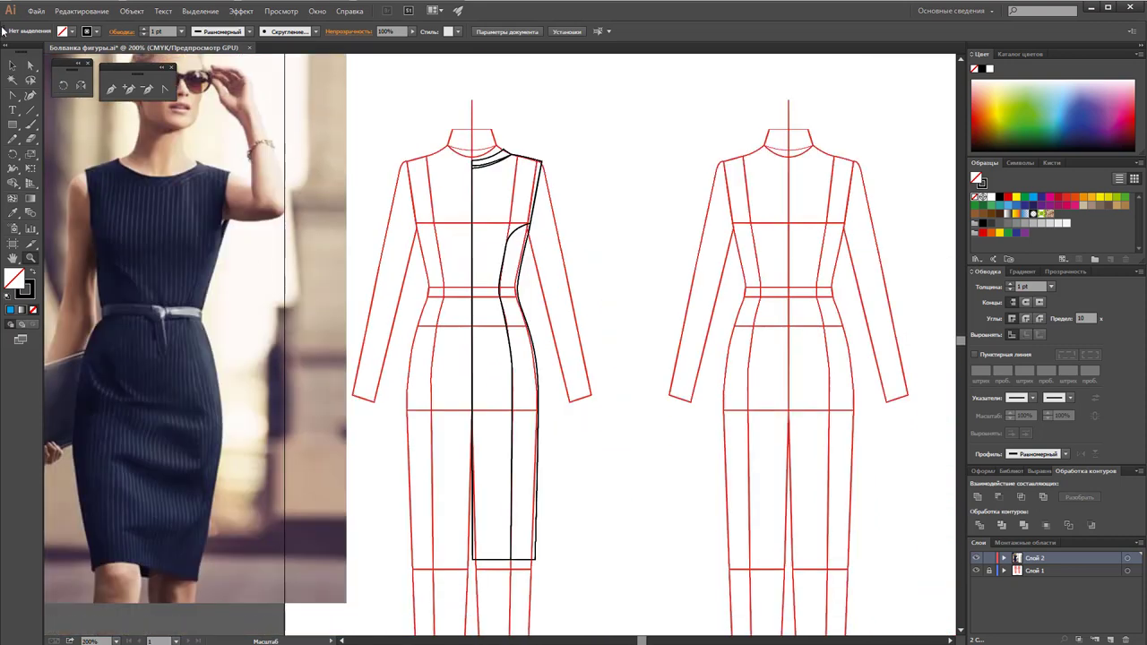
Step: Fill the right front dress half with white and reselect the whole half
{"action": "left_click", "coordinate": [12, 65]}
{"action": "left_click_drag", "start_coordinate": [620, 121], "coordinate": [412, 353]}
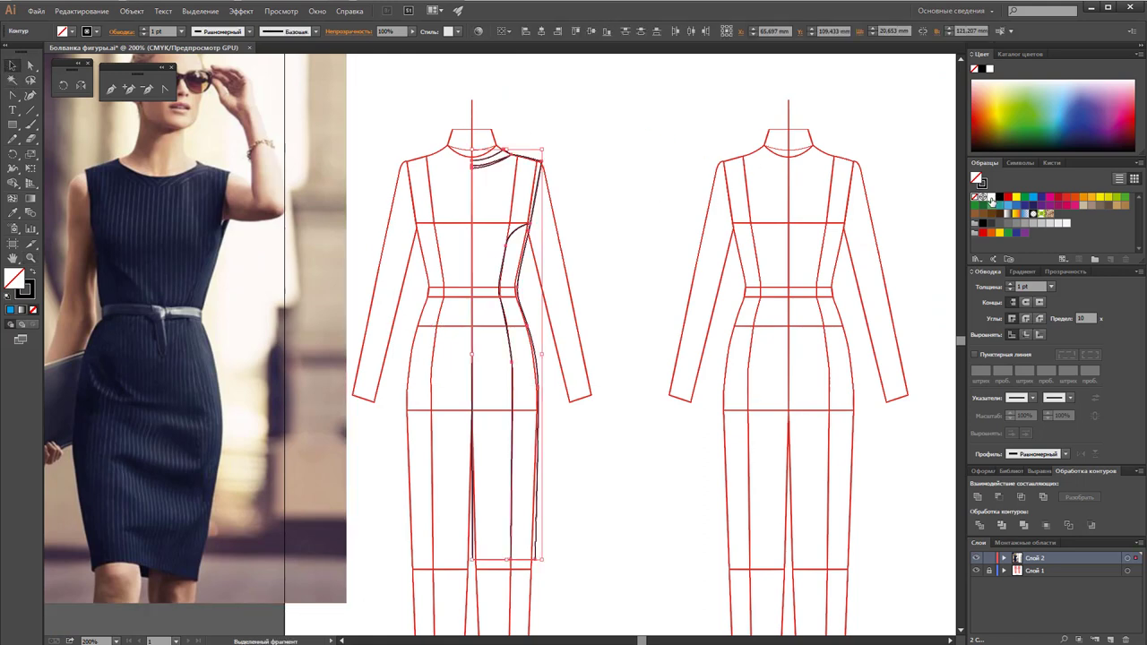
{"action": "left_click", "coordinate": [991, 198]}
{"action": "left_click", "coordinate": [568, 157]}
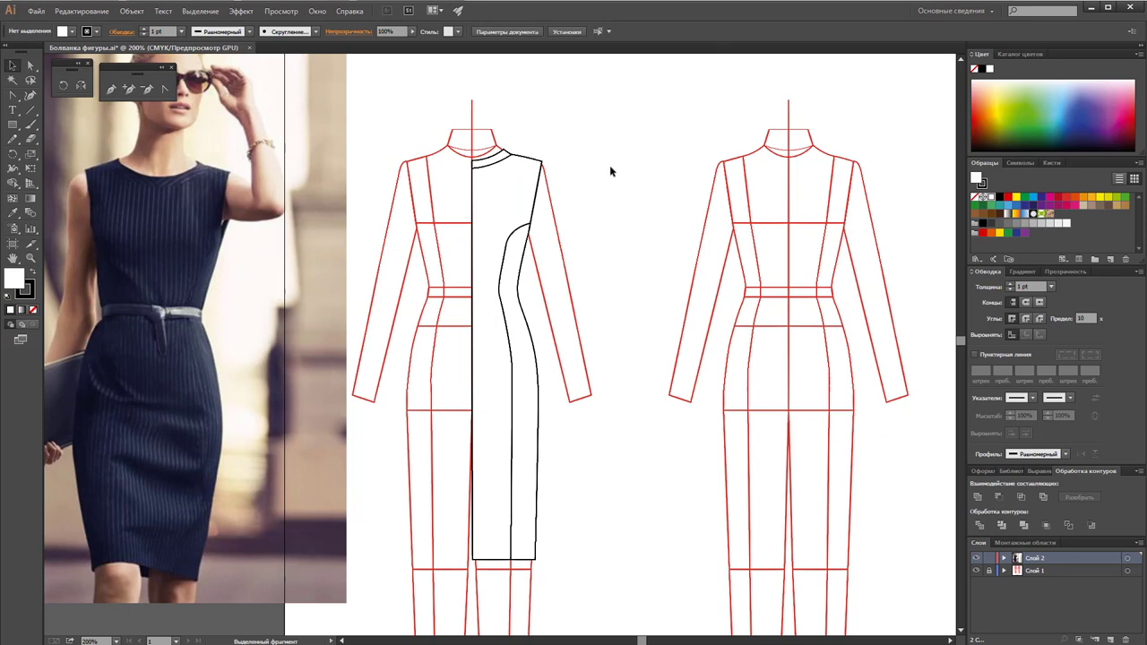
{"action": "left_click_drag", "start_coordinate": [632, 117], "coordinate": [463, 294]}
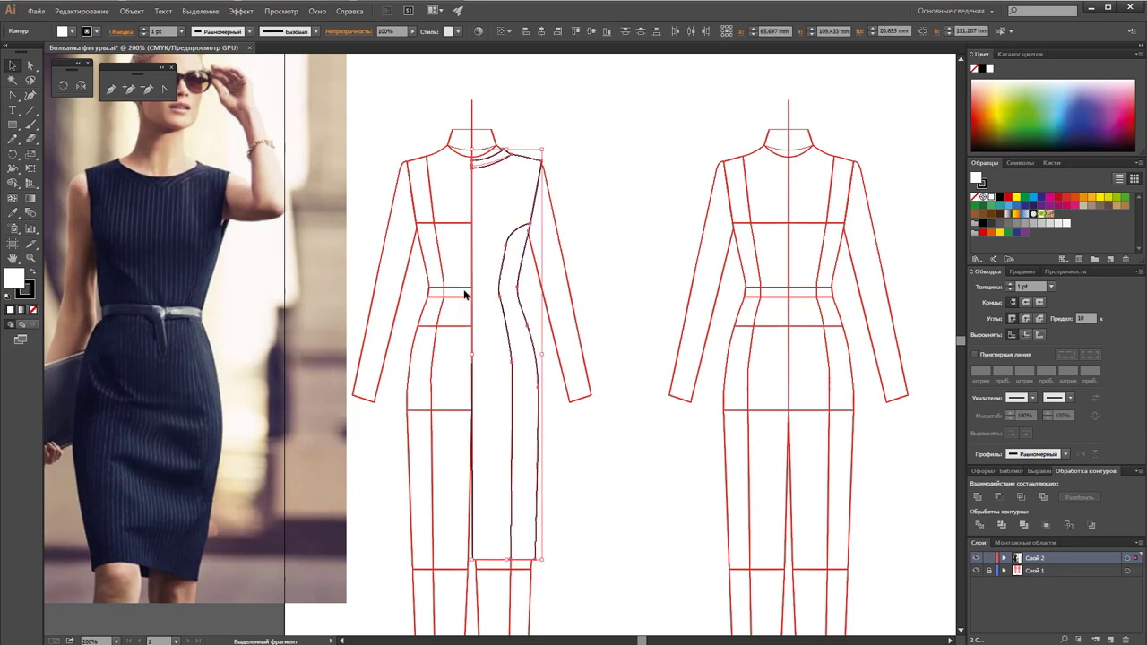
{"action": "left_click", "coordinate": [627, 124]}
{"action": "left_click_drag", "start_coordinate": [630, 114], "coordinate": [573, 190]}
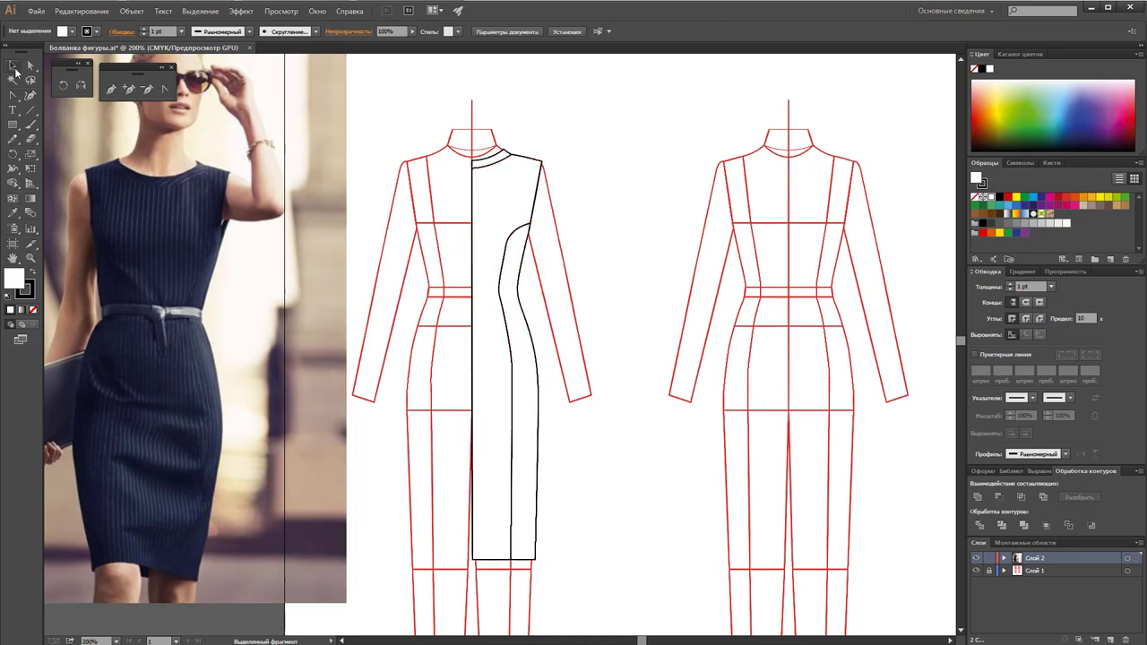
{"action": "left_click_drag", "start_coordinate": [620, 113], "coordinate": [374, 348]}
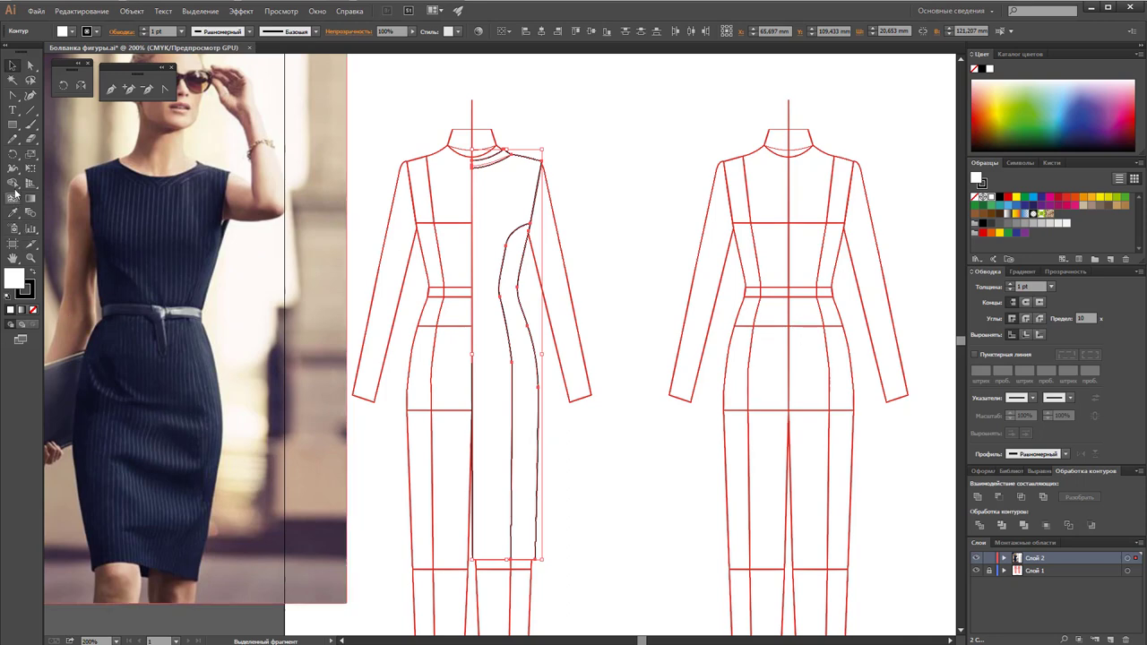
Step: Reflect a copy of the right dress half across a vertical -90° axis onto the left side
{"action": "left_click", "coordinate": [14, 157]}
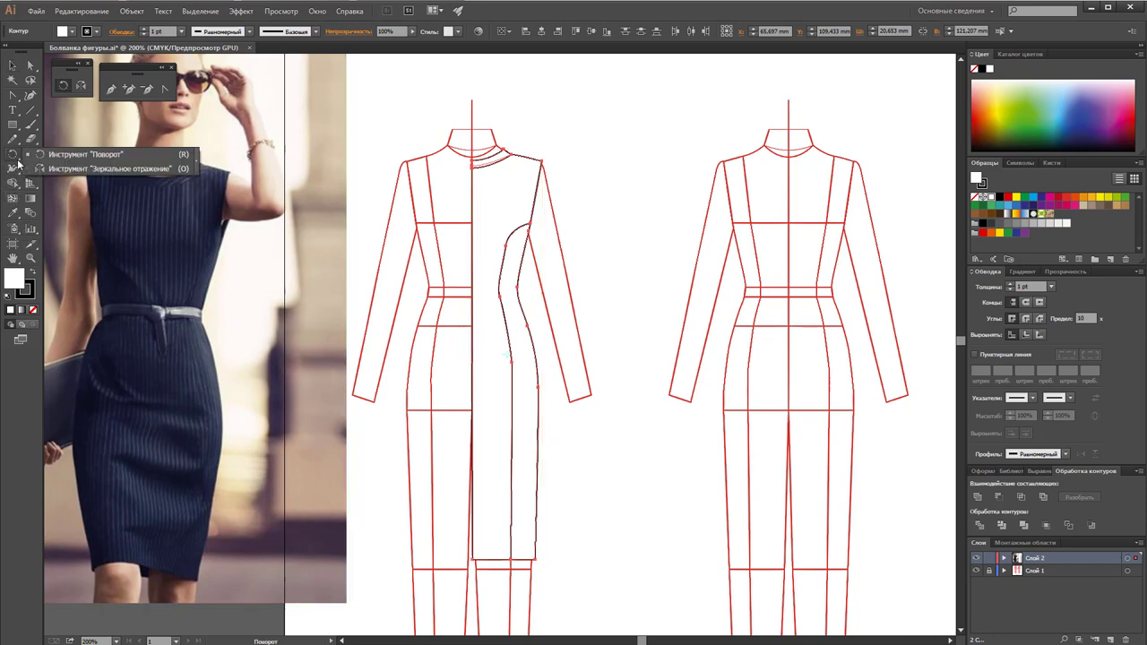
{"action": "left_click_drag", "start_coordinate": [17, 161], "coordinate": [65, 169]}
{"action": "left_click", "coordinate": [54, 168]}
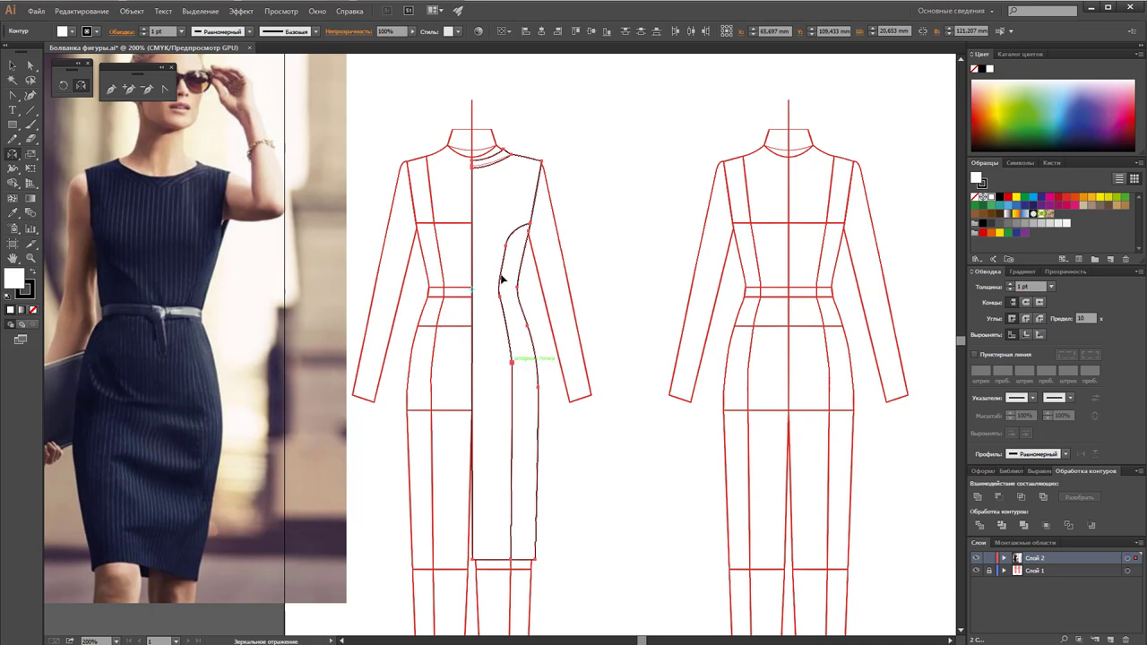
{"action": "mouse_move", "coordinate": [513, 280]}
{"action": "left_mouse_down"}
{"action": "mouse_move", "coordinate": [426, 215]}
{"action": "mouse_move", "coordinate": [387, 231]}
{"action": "mouse_move", "coordinate": [442, 205]}
{"action": "mouse_move", "coordinate": [506, 288]}
{"action": "left_mouse_up"}
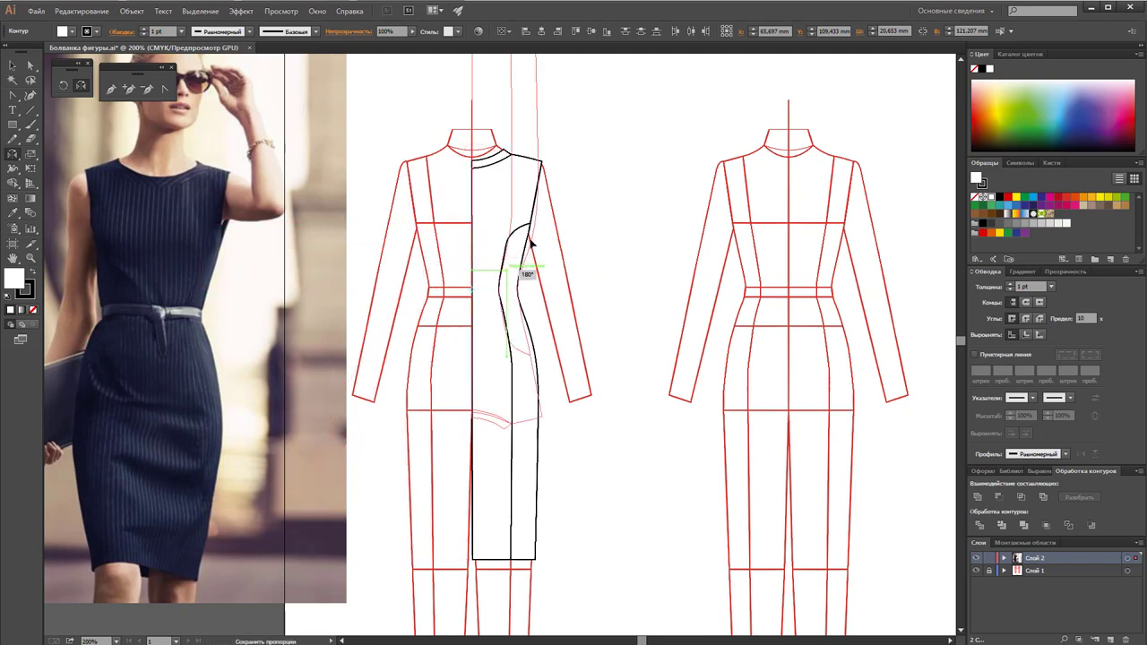
{"action": "mouse_move", "coordinate": [531, 240]}
{"action": "left_mouse_down"}
{"action": "mouse_move", "coordinate": [468, 192]}
{"action": "mouse_move", "coordinate": [409, 196]}
{"action": "left_mouse_up"}
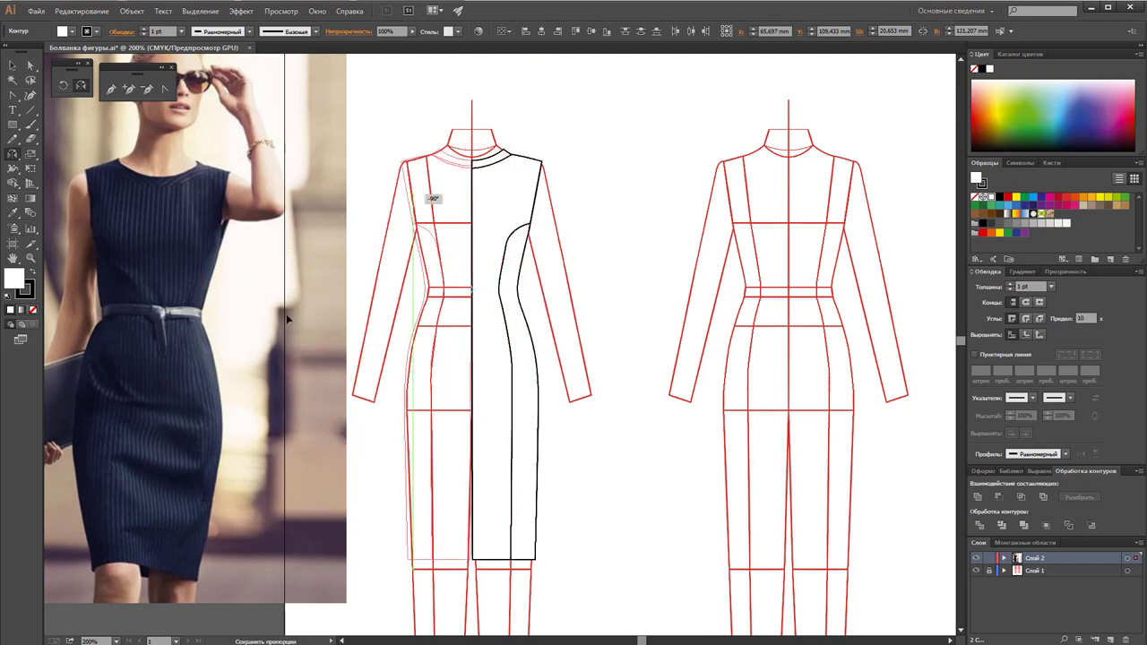
{"action": "mouse_move", "coordinate": [287, 314]}
{"action": "left_mouse_down"}
{"action": "mouse_move", "coordinate": [522, 225]}
{"action": "mouse_move", "coordinate": [525, 367]}
{"action": "mouse_move", "coordinate": [358, 311]}
{"action": "left_mouse_up"}
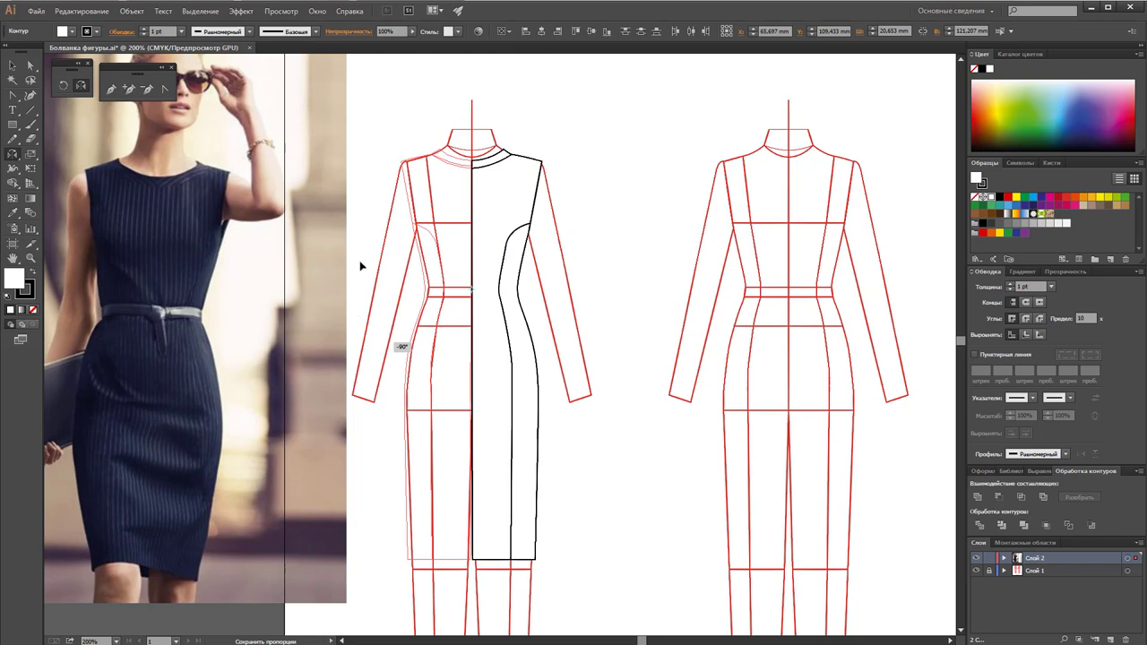
{"action": "key", "text": "alt"}
{"action": "left_click_drag", "start_coordinate": [361, 266], "coordinate": [361, 266]}
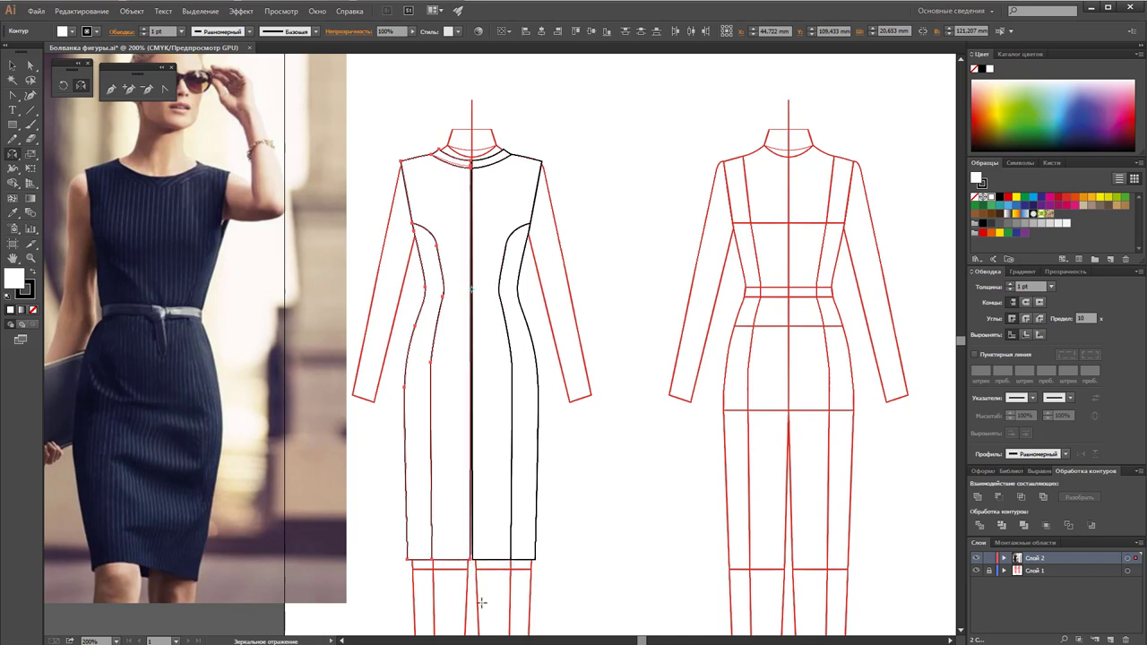
Step: Zoom into the centre seam at the hem and nudge the left dress half rightward
{"action": "left_click", "coordinate": [30, 257]}
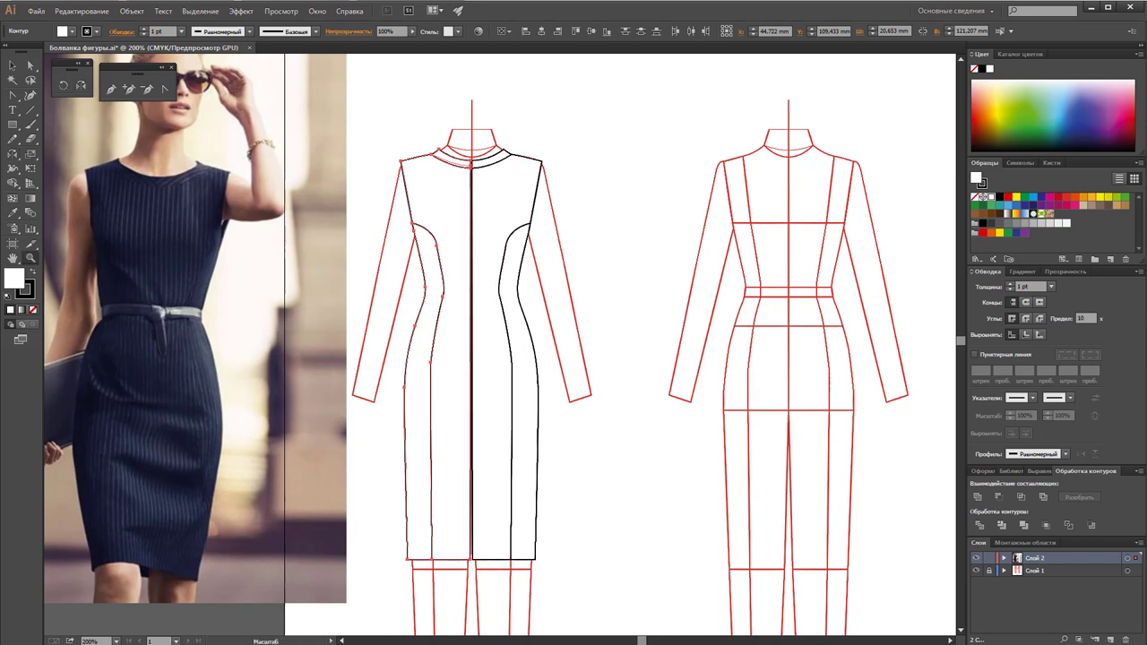
{"action": "left_click", "coordinate": [477, 551]}
{"action": "left_click", "coordinate": [502, 336]}
{"action": "left_click", "coordinate": [498, 363]}
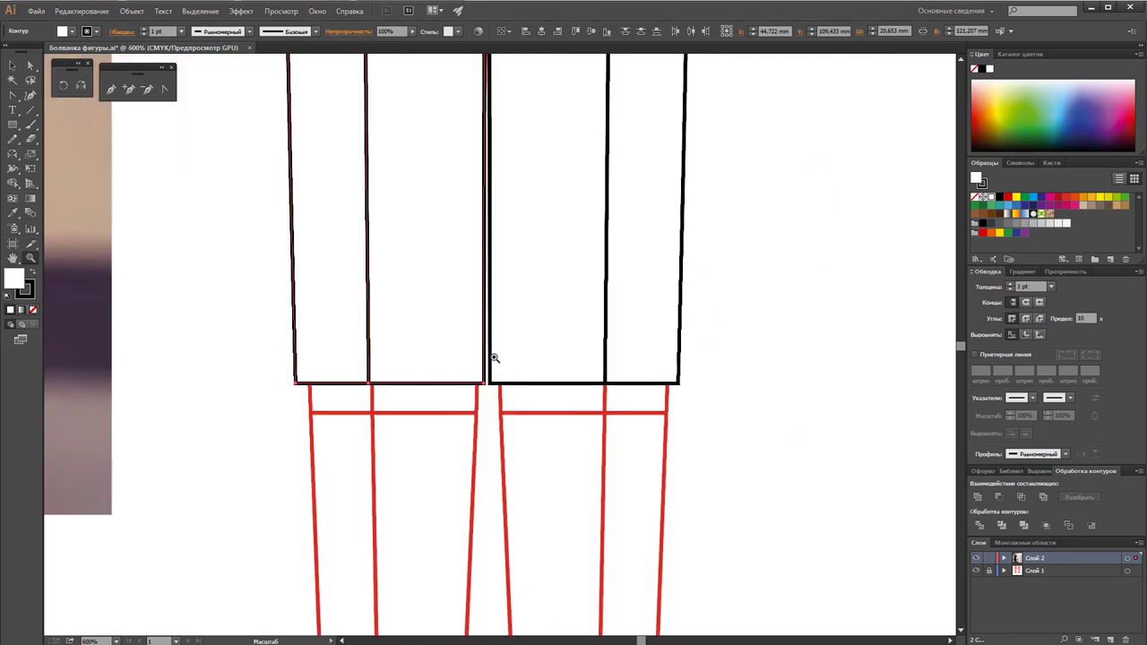
{"action": "left_click", "coordinate": [492, 358]}
{"action": "key", "text": "Right"}
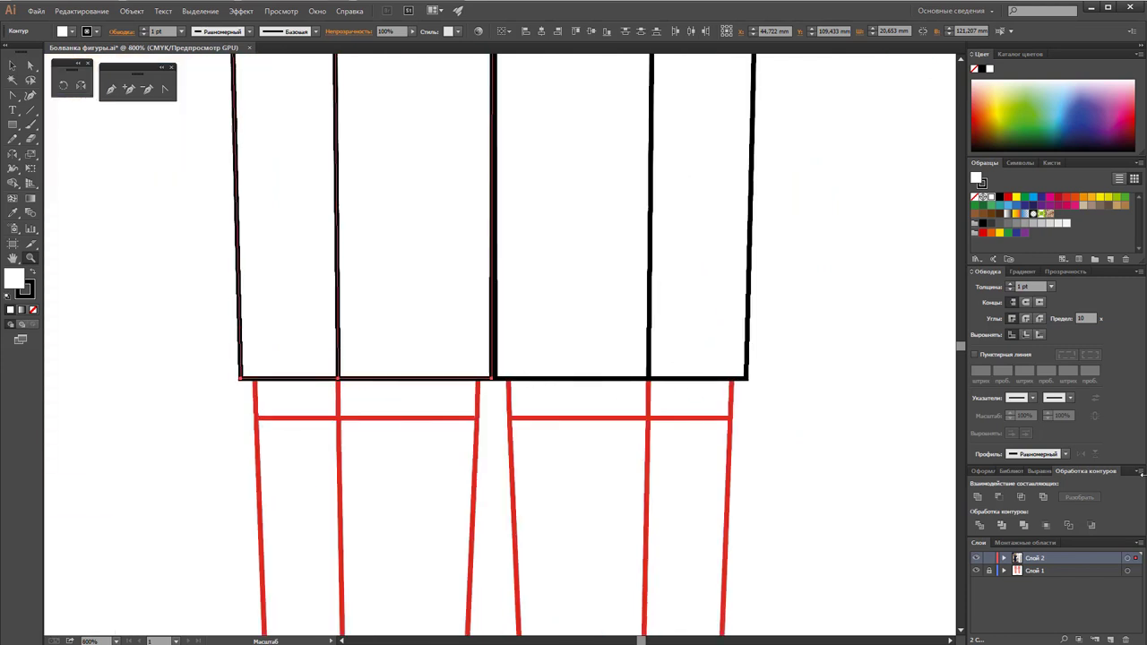
{"action": "key", "text": "Right"}
{"action": "scroll", "coordinate": [844, 405], "scroll_direction": "up", "scroll_amount": 5}
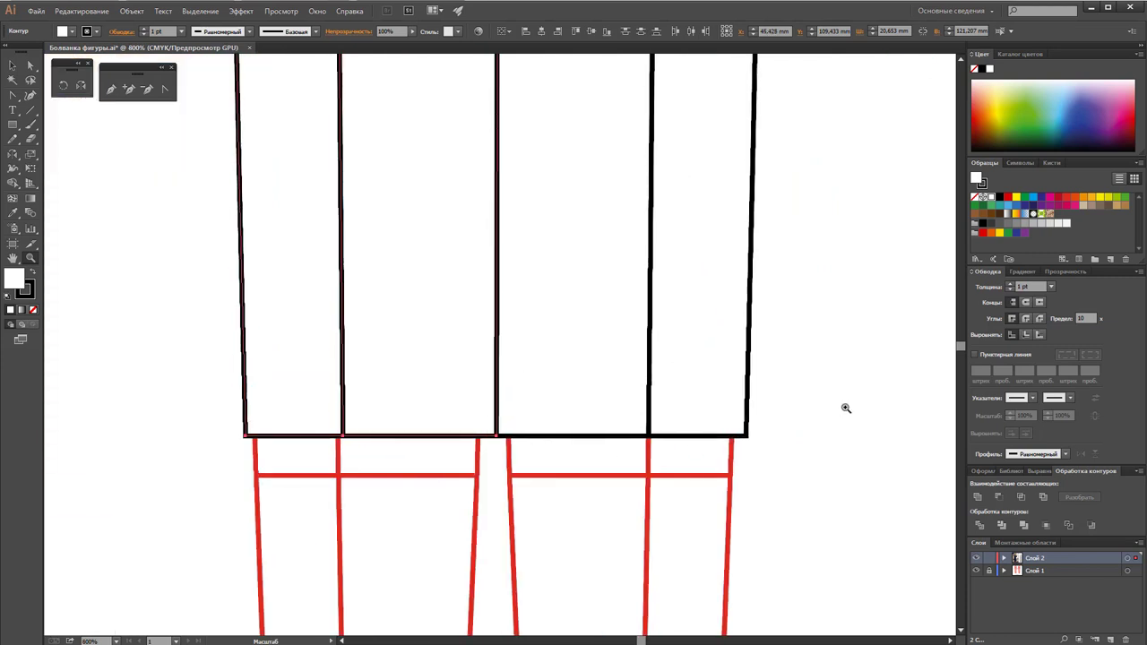
{"action": "scroll", "coordinate": [844, 404], "scroll_direction": "up", "scroll_amount": 5}
{"action": "scroll", "coordinate": [844, 404], "scroll_direction": "up", "scroll_amount": 5}
{"action": "scroll", "coordinate": [845, 404], "scroll_direction": "up", "scroll_amount": 5}
{"action": "scroll", "coordinate": [845, 404], "scroll_direction": "up", "scroll_amount": 5}
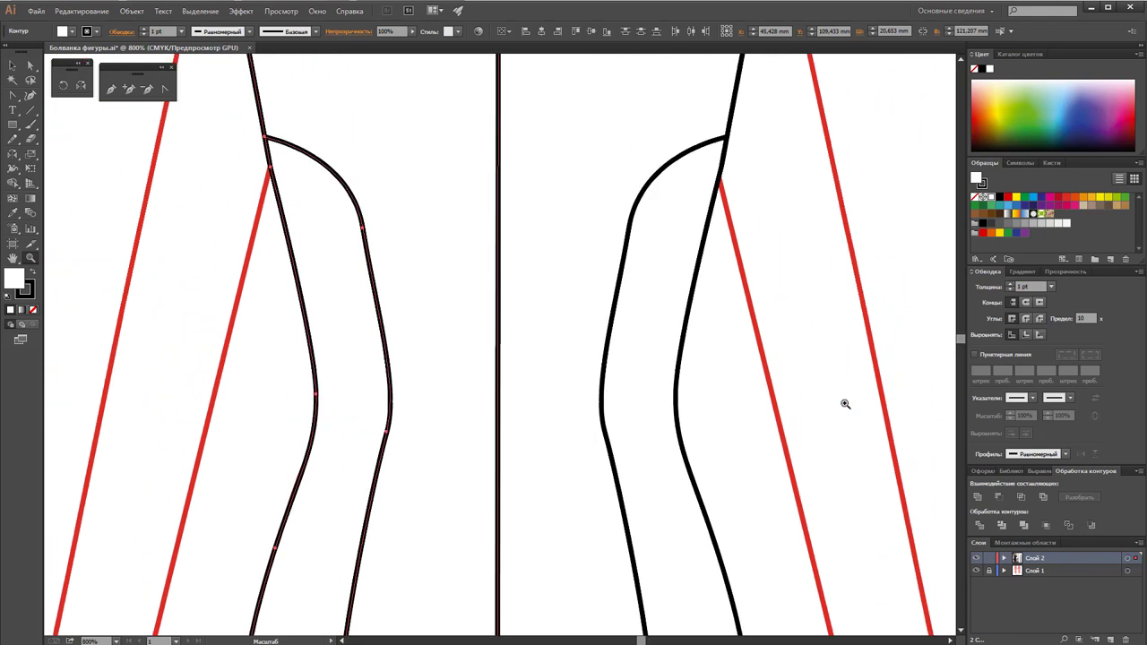
{"action": "scroll", "coordinate": [845, 404], "scroll_direction": "up", "scroll_amount": 5}
{"action": "scroll", "coordinate": [844, 404], "scroll_direction": "up", "scroll_amount": 5}
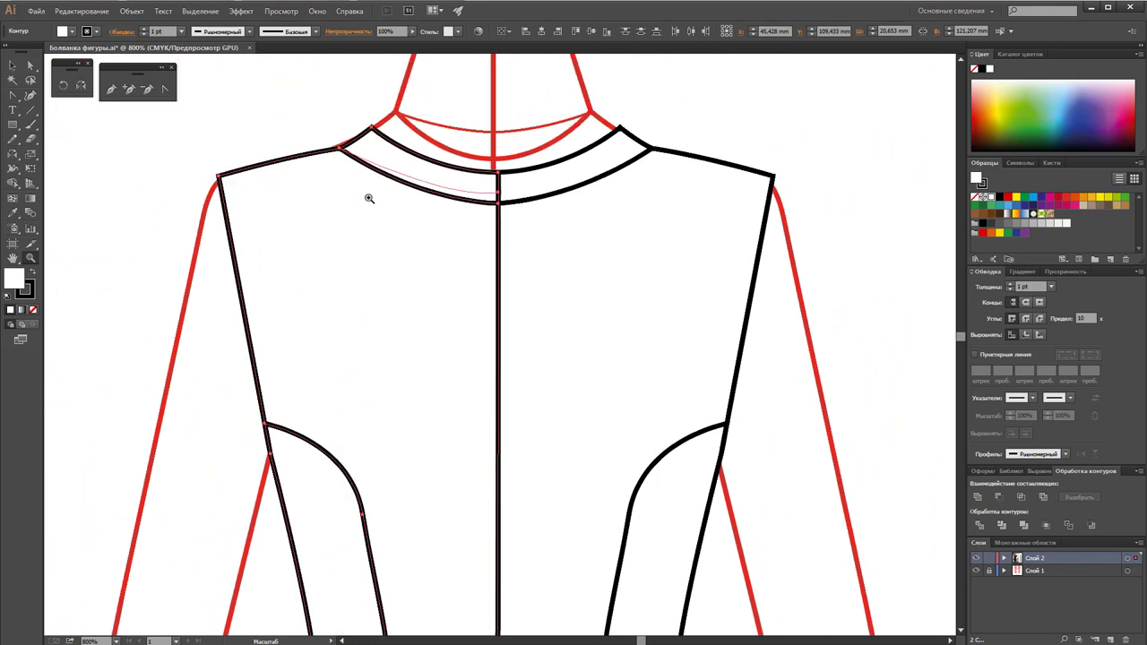
Step: Nudge the left bodice piece and shift it slightly left to meet the centre seam
{"action": "key", "text": "Left"}
{"action": "key", "text": "Right"}
{"action": "left_click", "coordinate": [16, 67]}
{"action": "left_click_drag", "start_coordinate": [497, 349], "coordinate": [490, 351]}
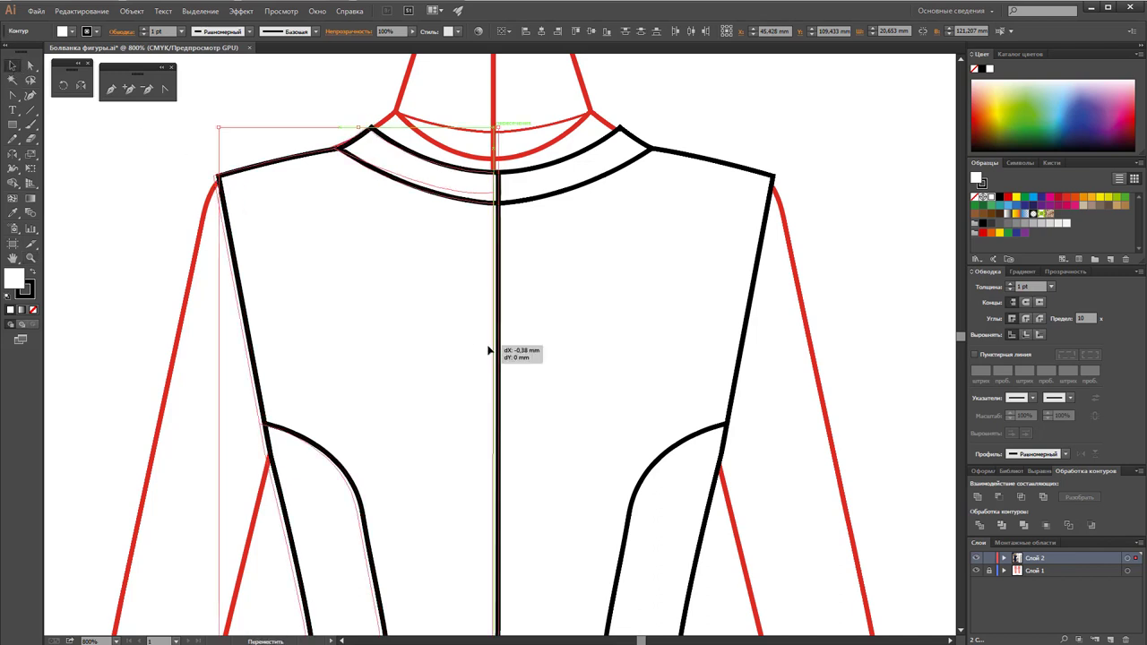
{"action": "scroll", "coordinate": [490, 351], "scroll_direction": "down", "scroll_amount": 3}
{"action": "scroll", "coordinate": [520, 290], "scroll_direction": "down", "scroll_amount": 3}
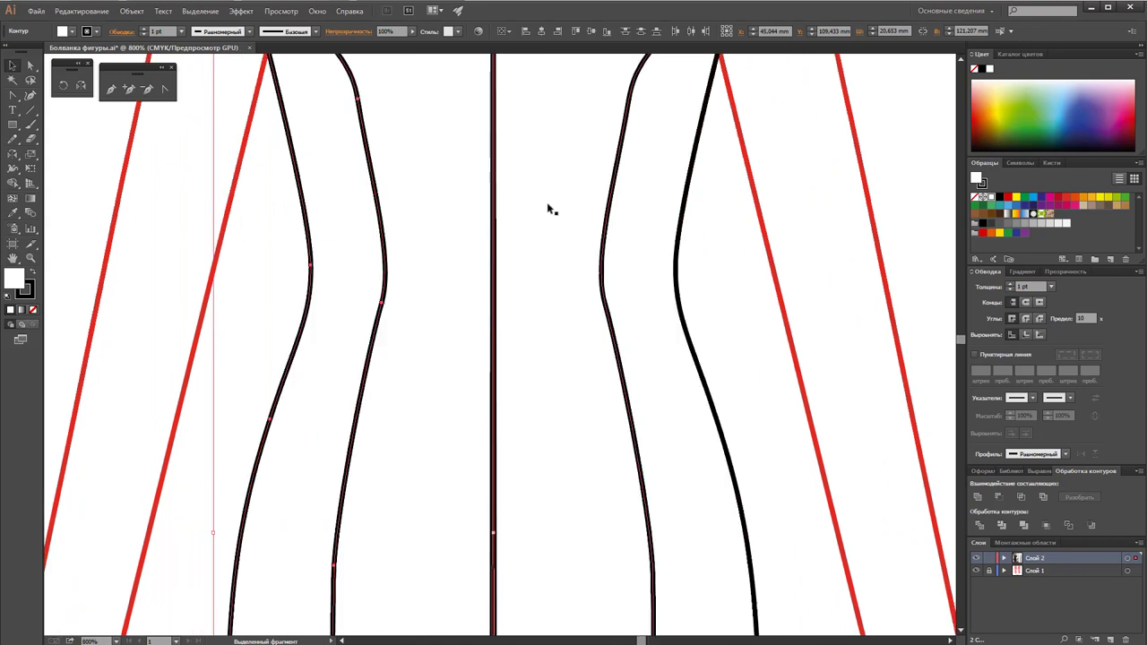
{"action": "scroll", "coordinate": [550, 210], "scroll_direction": "down", "scroll_amount": 3}
{"action": "scroll", "coordinate": [522, 179], "scroll_direction": "down", "scroll_amount": 3}
{"action": "scroll", "coordinate": [507, 170], "scroll_direction": "down", "scroll_amount": 2}
{"action": "scroll", "coordinate": [501, 164], "scroll_direction": "down", "scroll_amount": 3}
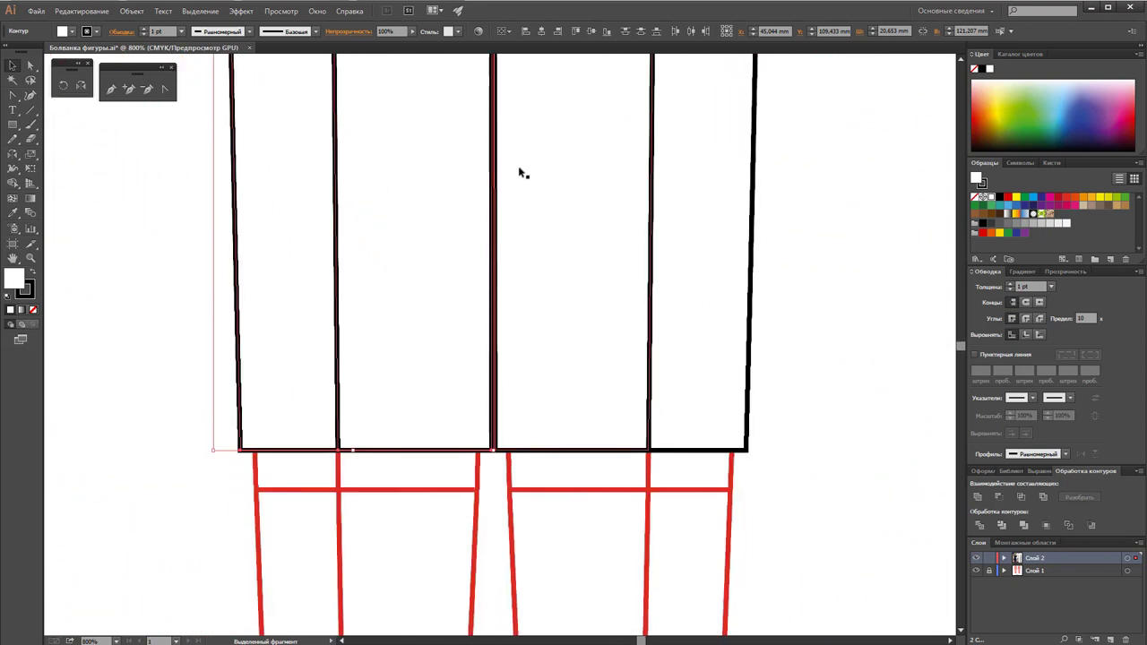
Step: Check which dress half is selected by clicking each half at the hem
{"action": "left_click", "coordinate": [867, 377]}
{"action": "left_click", "coordinate": [516, 383]}
{"action": "left_click", "coordinate": [463, 379], "text": "shift"}
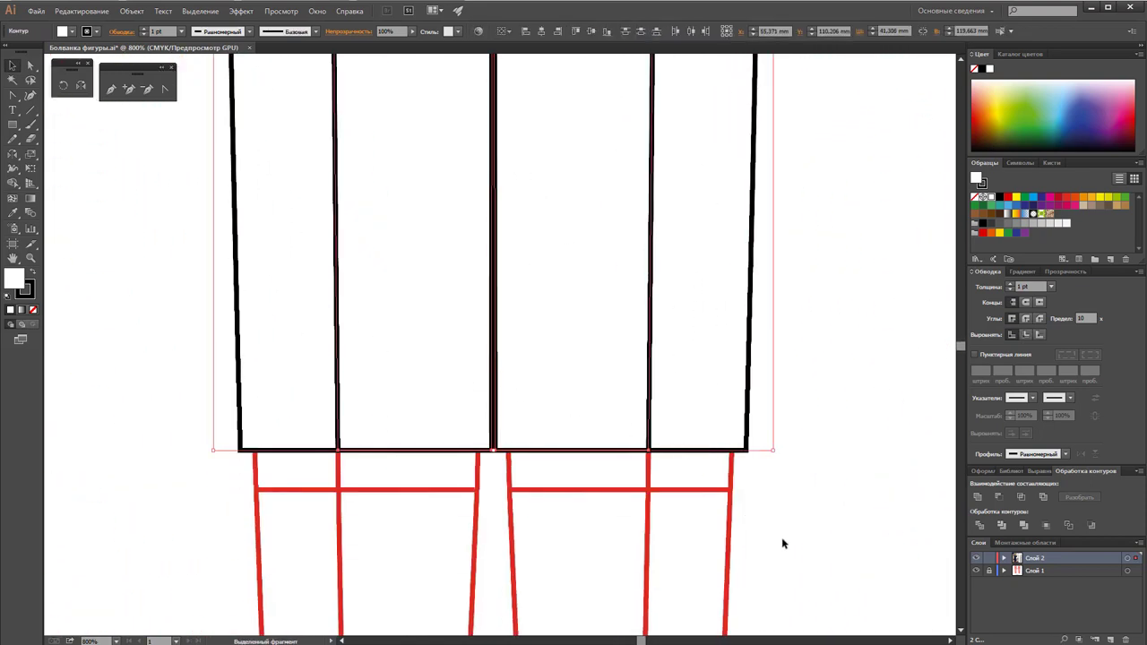
{"action": "left_click", "coordinate": [505, 442]}
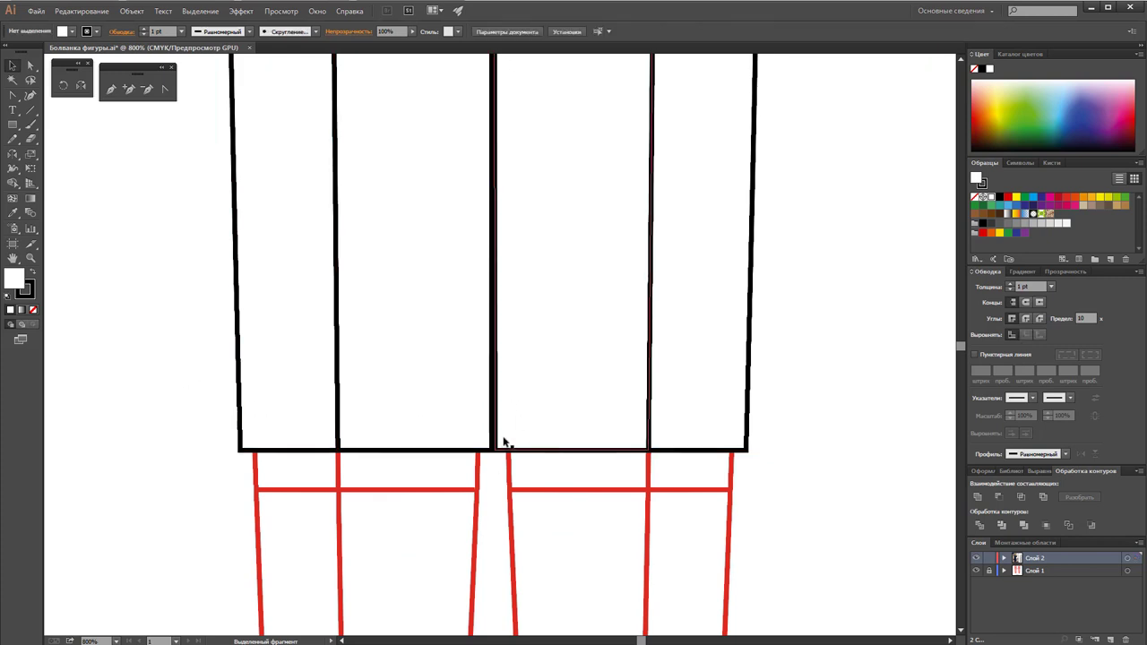
{"action": "left_click", "coordinate": [491, 449]}
{"action": "left_click", "coordinate": [482, 451]}
{"action": "left_click", "coordinate": [497, 449]}
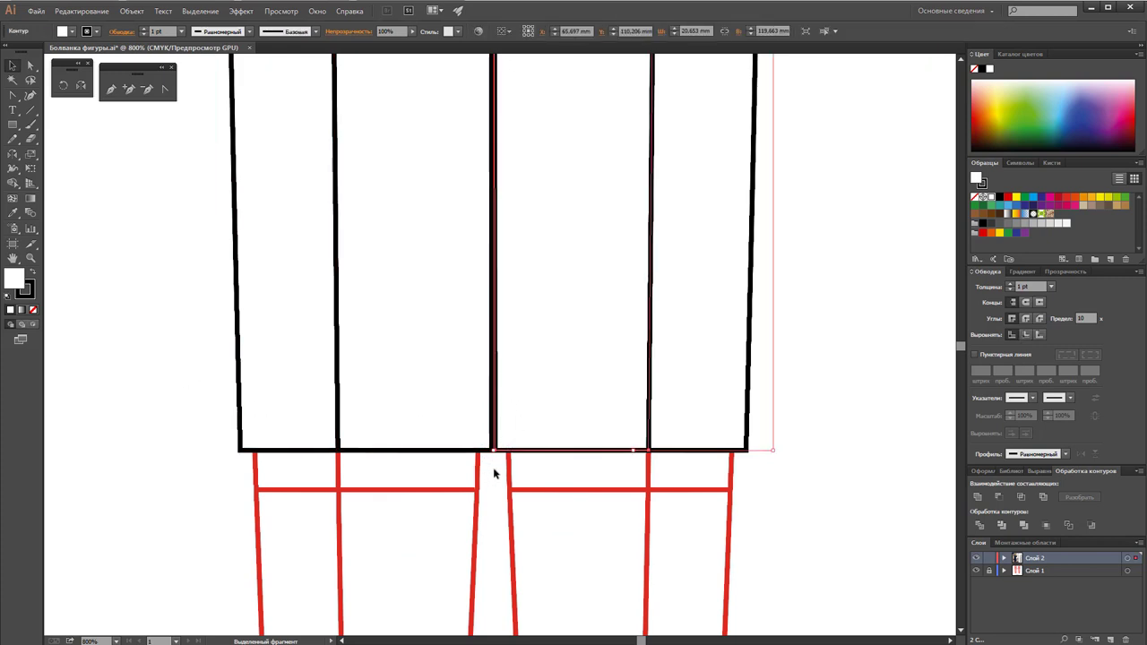
{"action": "left_click", "coordinate": [491, 434]}
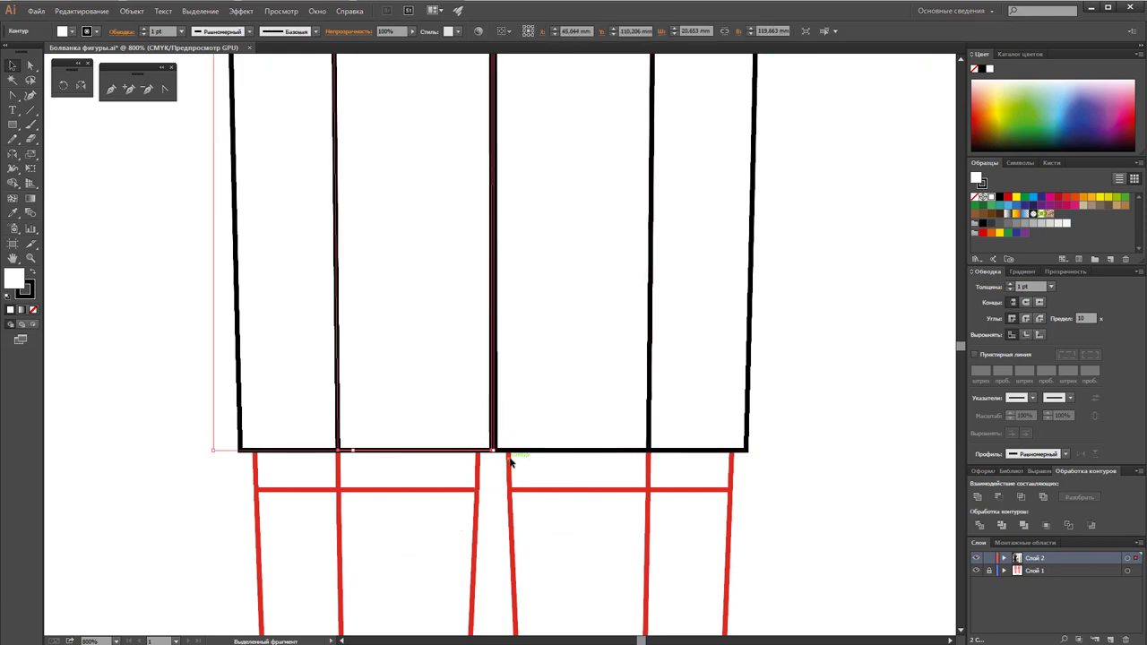
{"action": "left_click", "coordinate": [505, 451], "text": "shift"}
{"action": "left_click", "coordinate": [491, 492]}
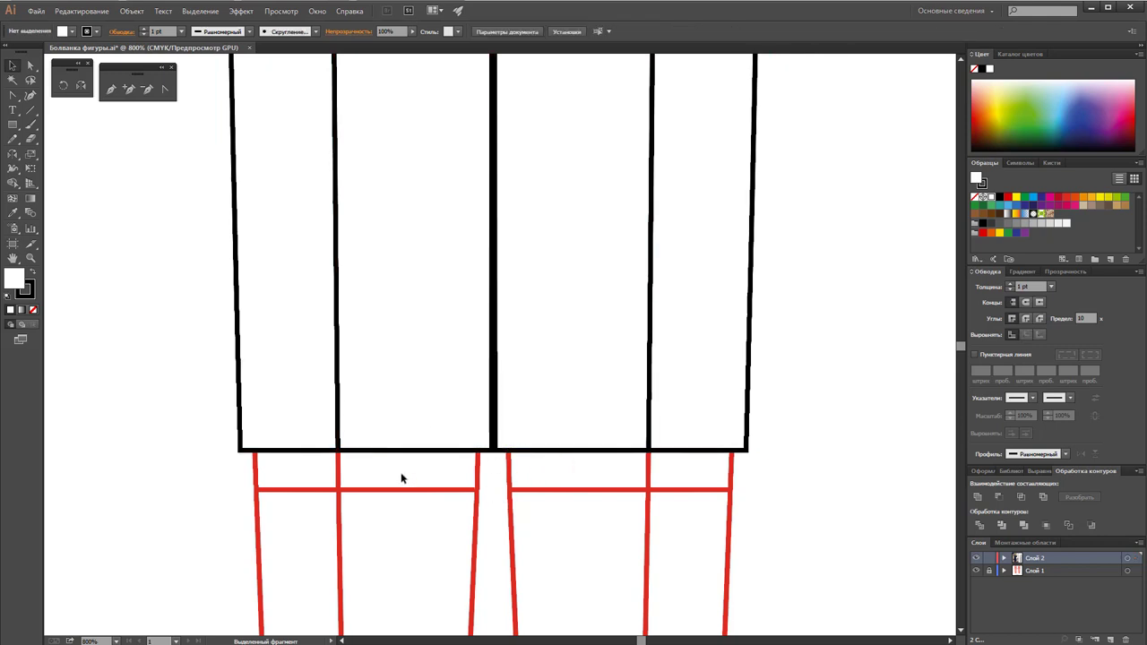
Step: Inspect the shared bottom corner anchor, then select both dress halves together
{"action": "left_click", "coordinate": [30, 65]}
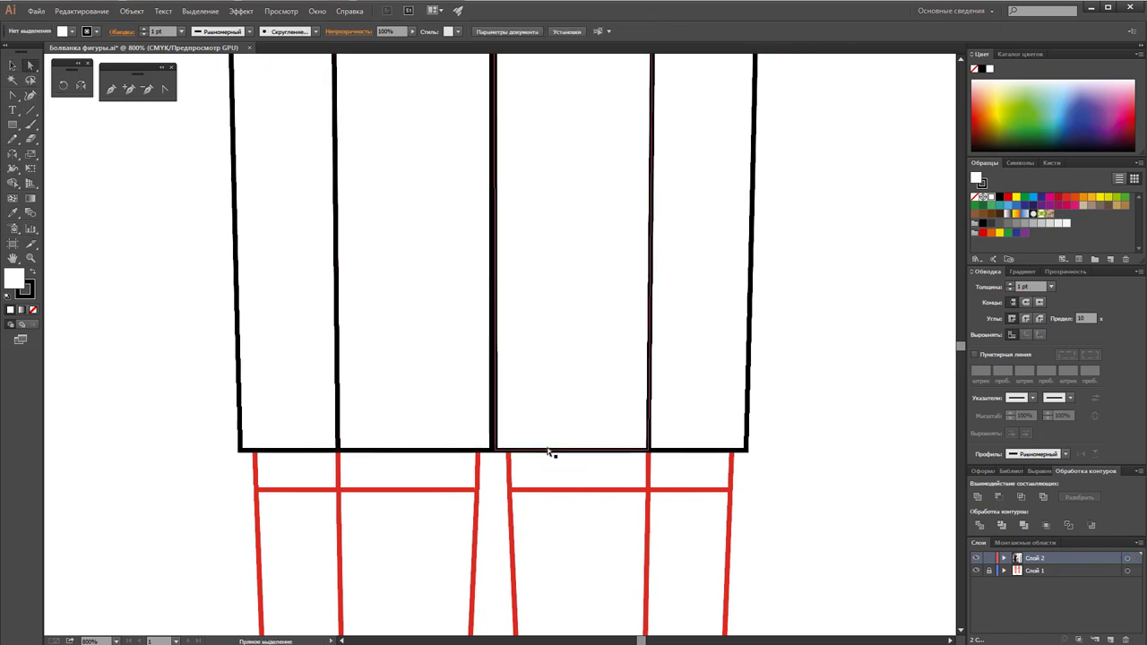
{"action": "left_click", "coordinate": [493, 449]}
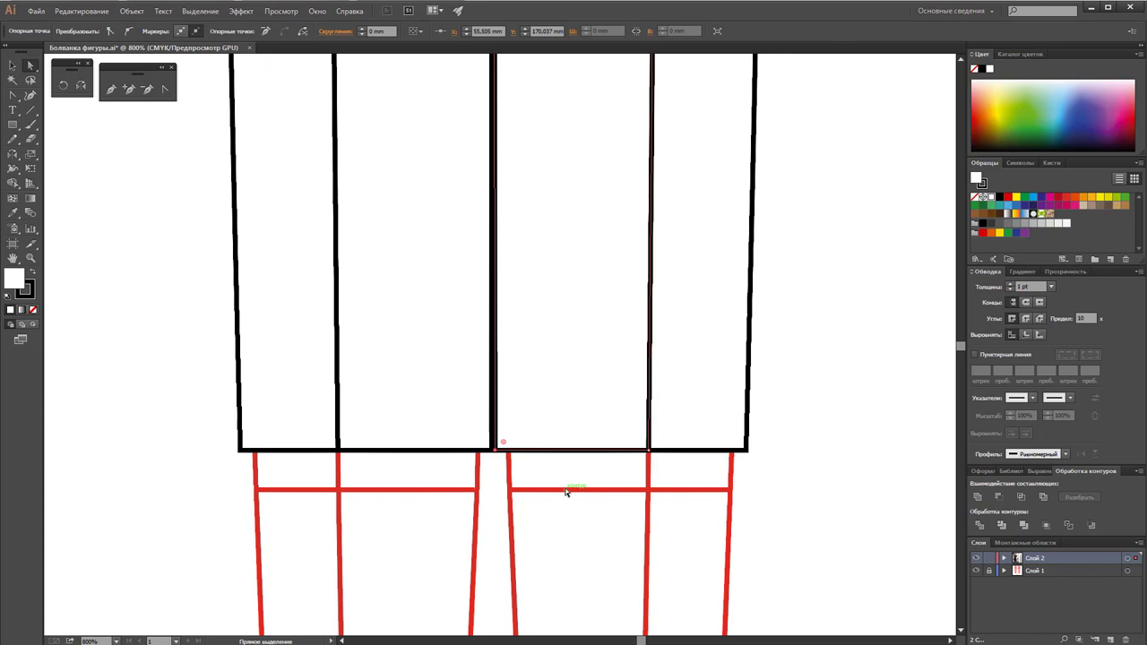
{"action": "left_click", "coordinate": [565, 490]}
{"action": "left_click", "coordinate": [436, 450]}
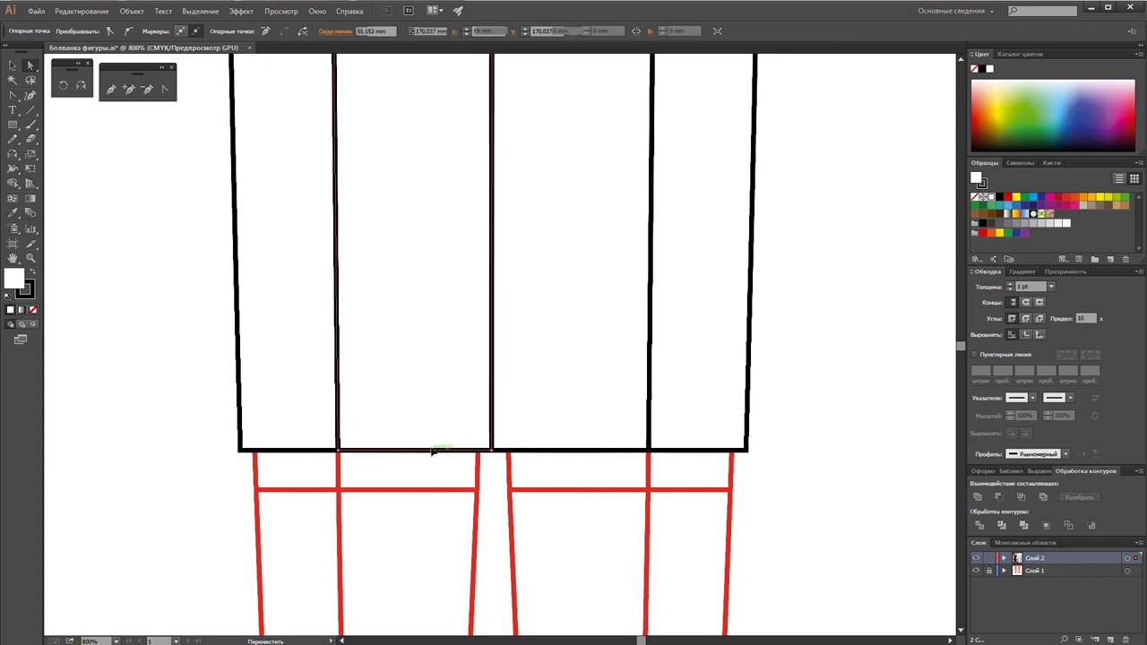
{"action": "left_click", "coordinate": [491, 452]}
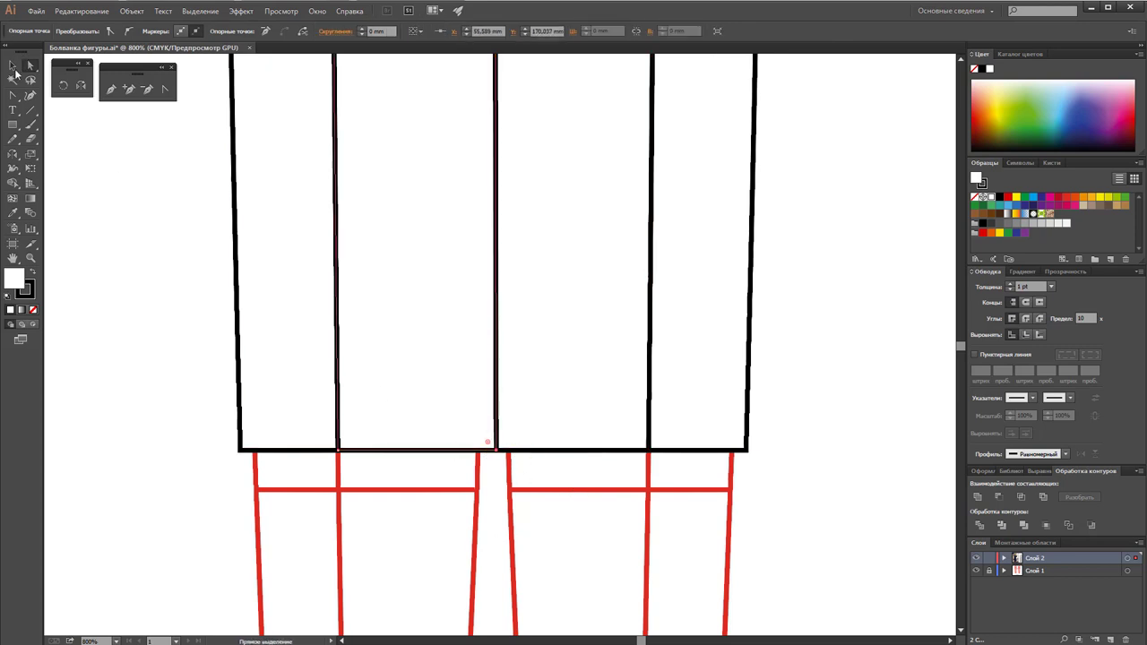
{"action": "left_click", "coordinate": [12, 65]}
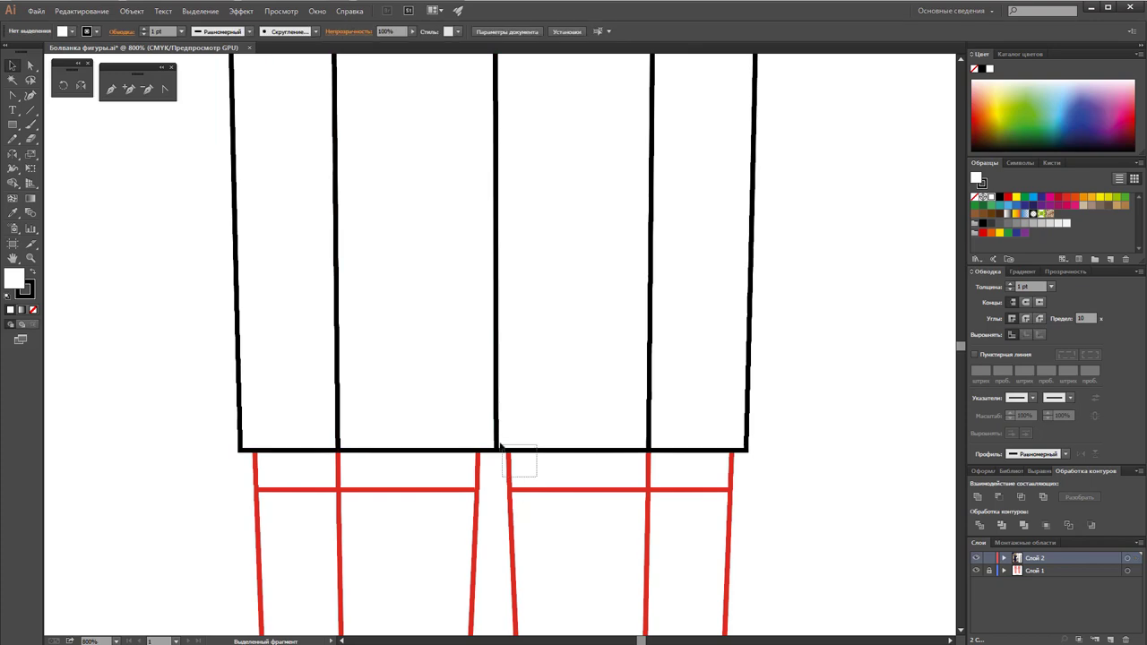
{"action": "left_click", "coordinate": [513, 417], "text": "shift"}
Step: Zoom out to the whole figure and unite the two dress halves with Pathfinder
{"action": "left_click", "coordinate": [563, 296], "text": "alt"}
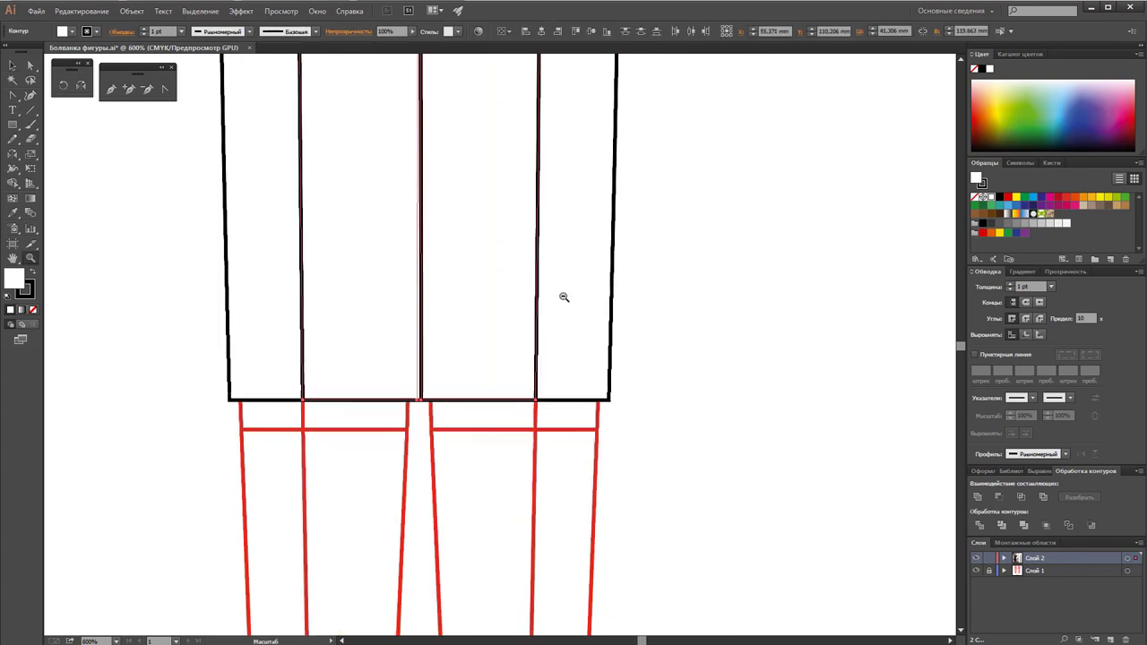
{"action": "left_click", "coordinate": [469, 123], "text": "alt"}
{"action": "left_click", "coordinate": [596, 241], "text": "alt"}
{"action": "left_click", "coordinate": [439, 294], "text": "alt"}
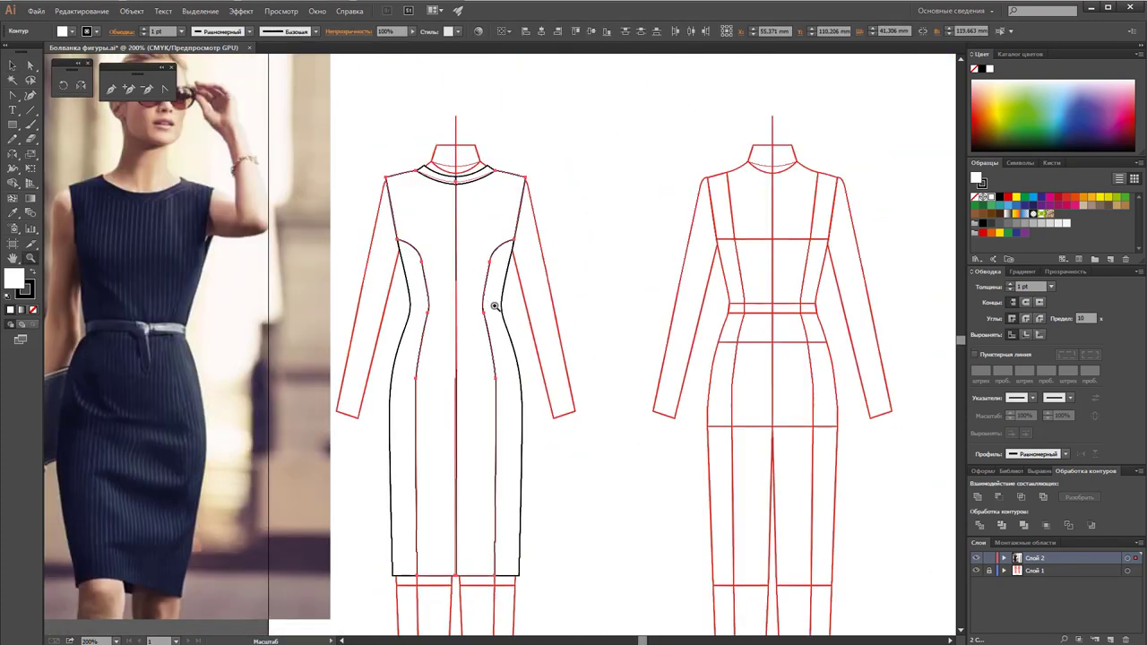
{"action": "left_click", "coordinate": [978, 497]}
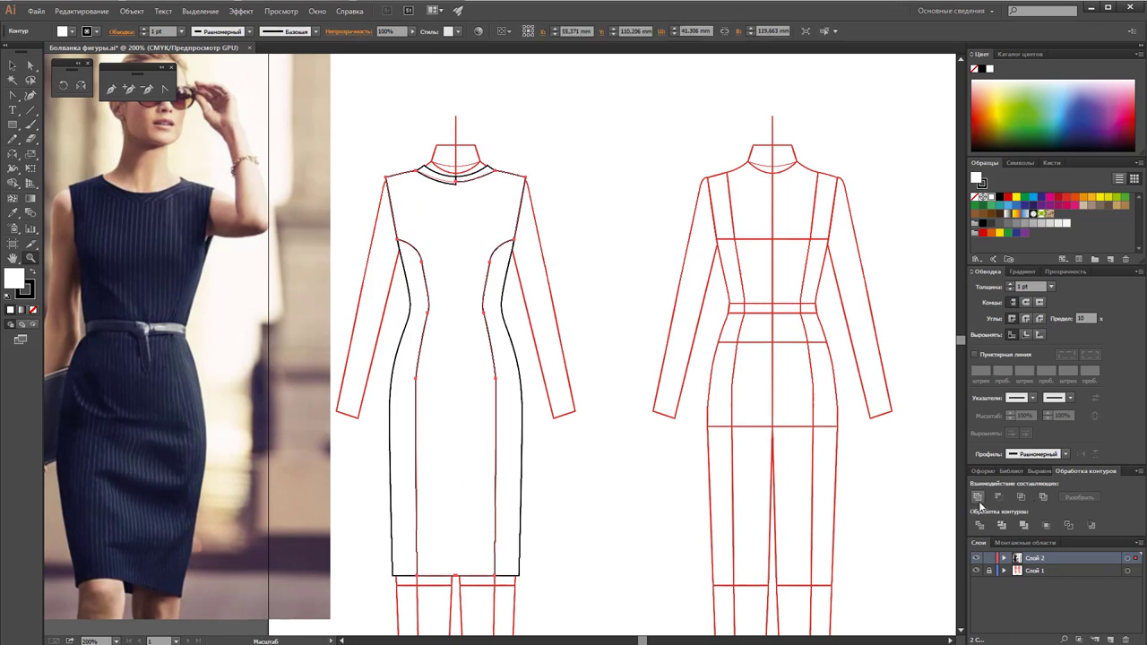
Step: Send the merged dress shape to the back, behind the collar lines
{"action": "left_click", "coordinate": [12, 65]}
{"action": "left_click", "coordinate": [609, 185]}
{"action": "left_click", "coordinate": [481, 232]}
{"action": "right_click", "coordinate": [481, 234]}
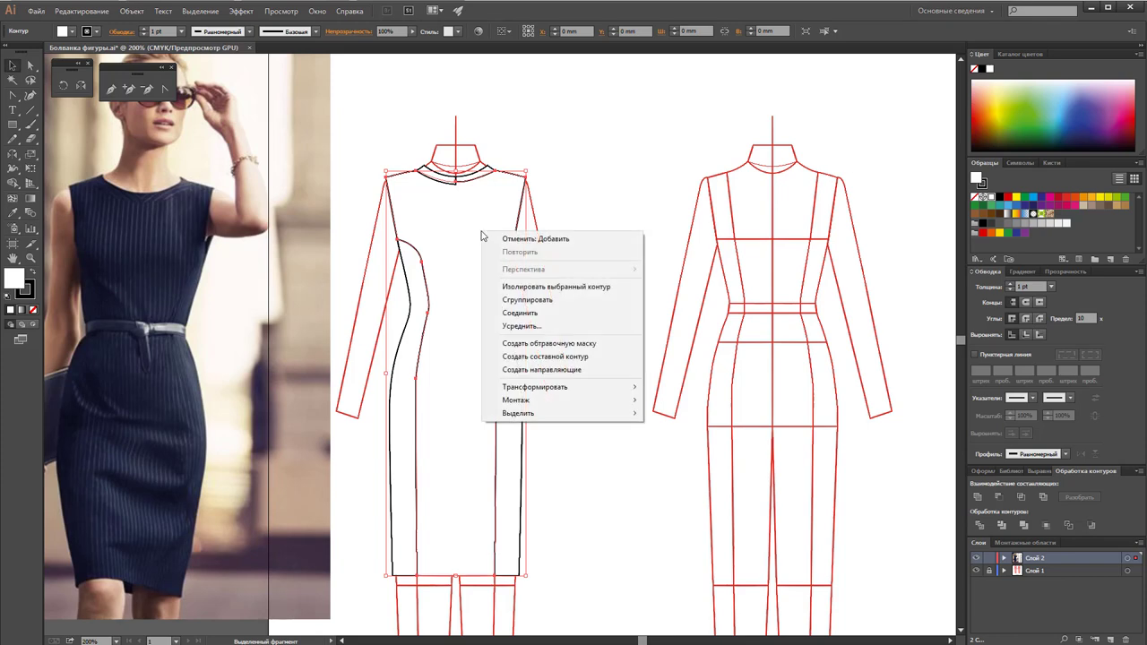
{"action": "mouse_move", "coordinate": [518, 399]}
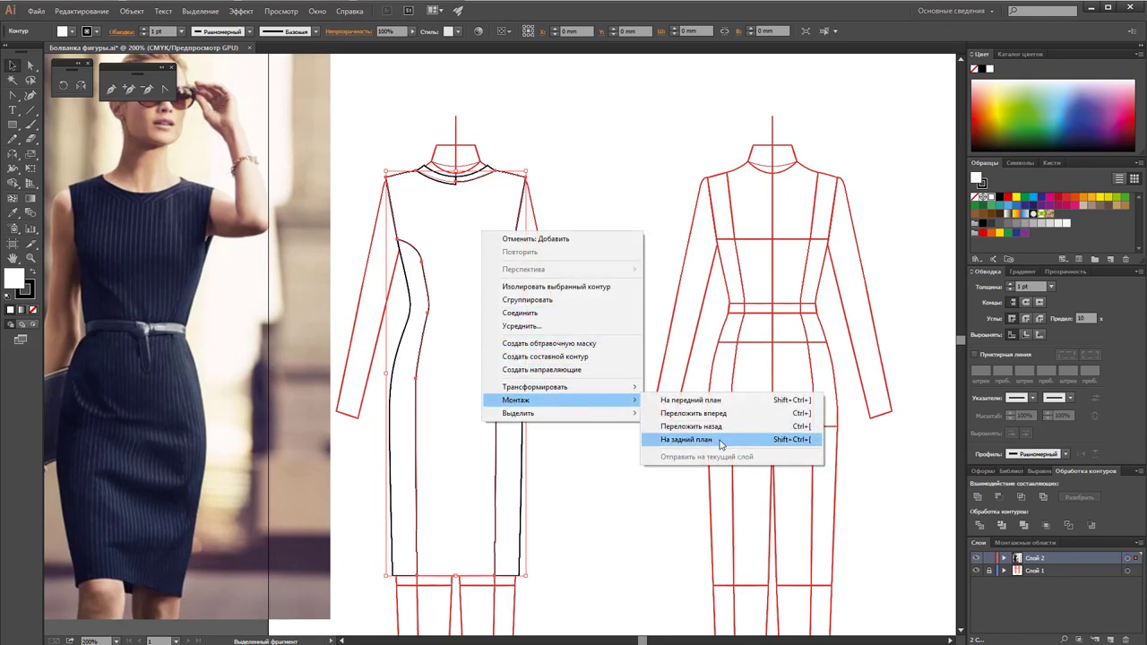
{"action": "left_click", "coordinate": [722, 442]}
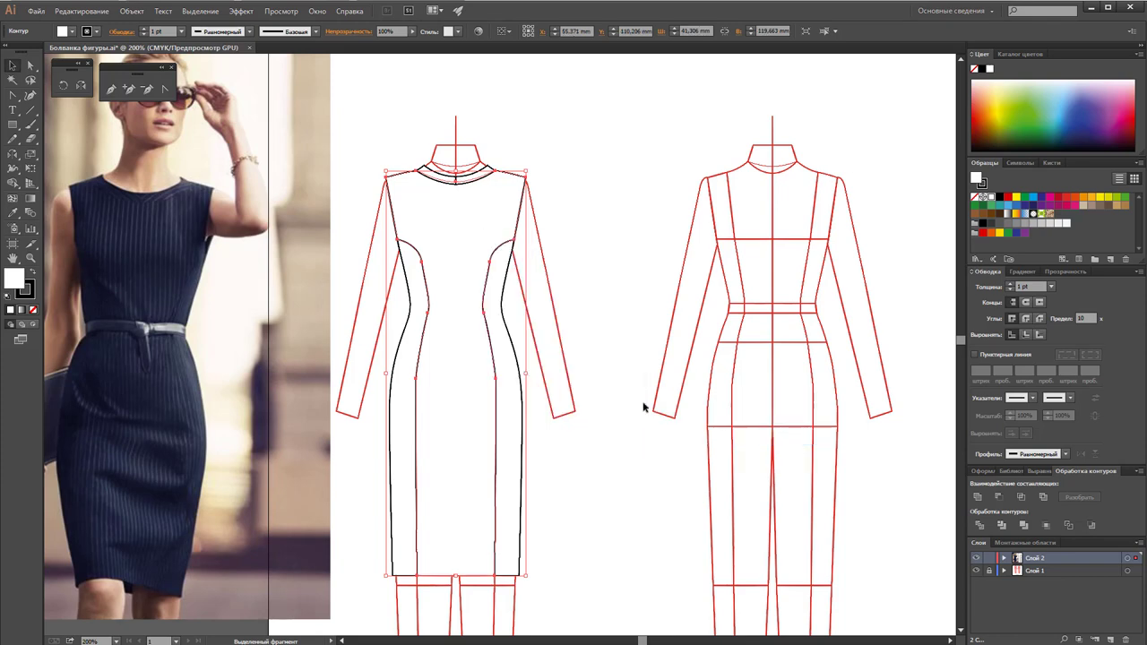
Step: Select the neckline curves to check the merged collar band, then zoom toward the neckline
{"action": "left_click", "coordinate": [448, 175]}
{"action": "left_click_drag", "start_coordinate": [412, 161], "coordinate": [498, 188]}
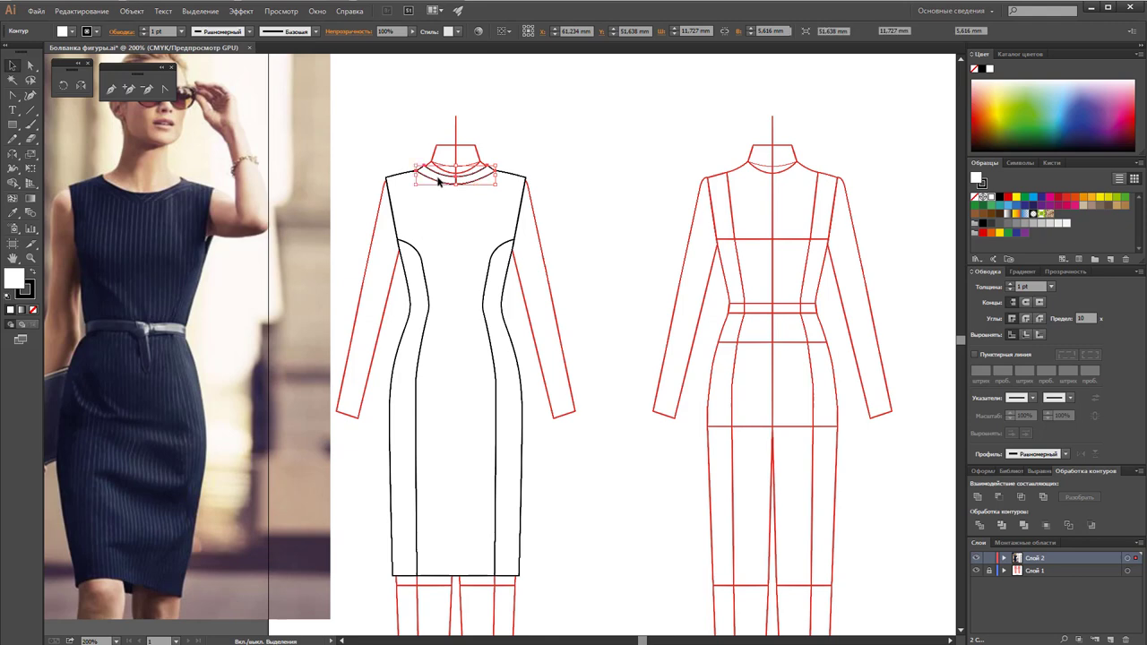
{"action": "left_click", "coordinate": [979, 498]}
{"action": "left_click", "coordinate": [609, 243]}
{"action": "left_click", "coordinate": [439, 184]}
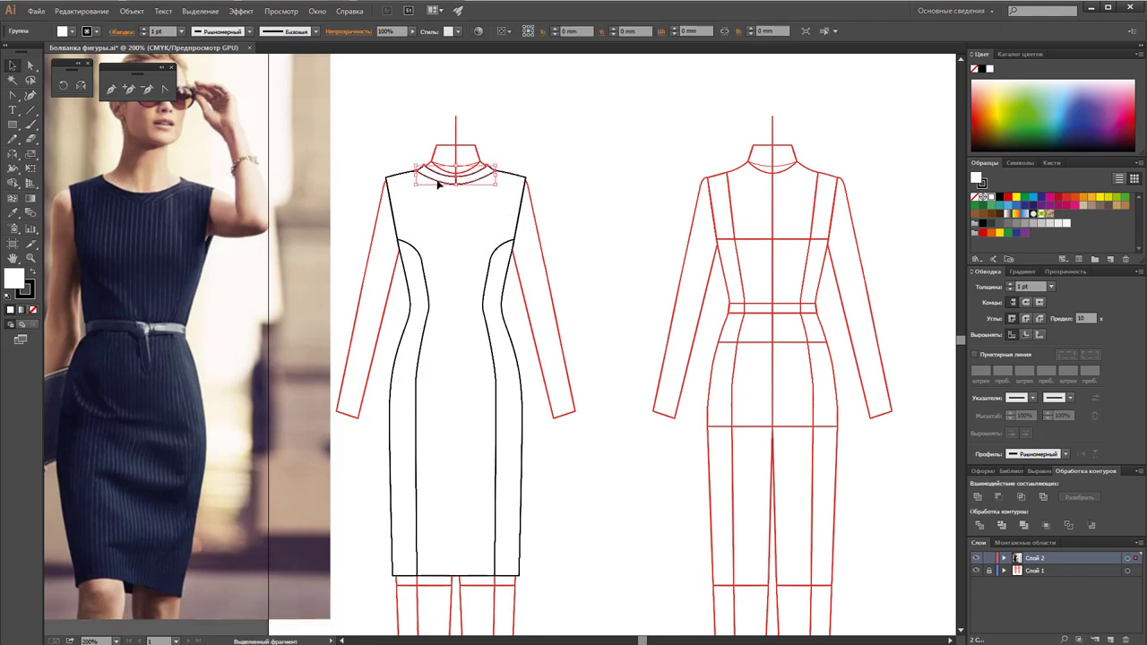
{"action": "left_click", "coordinate": [504, 172]}
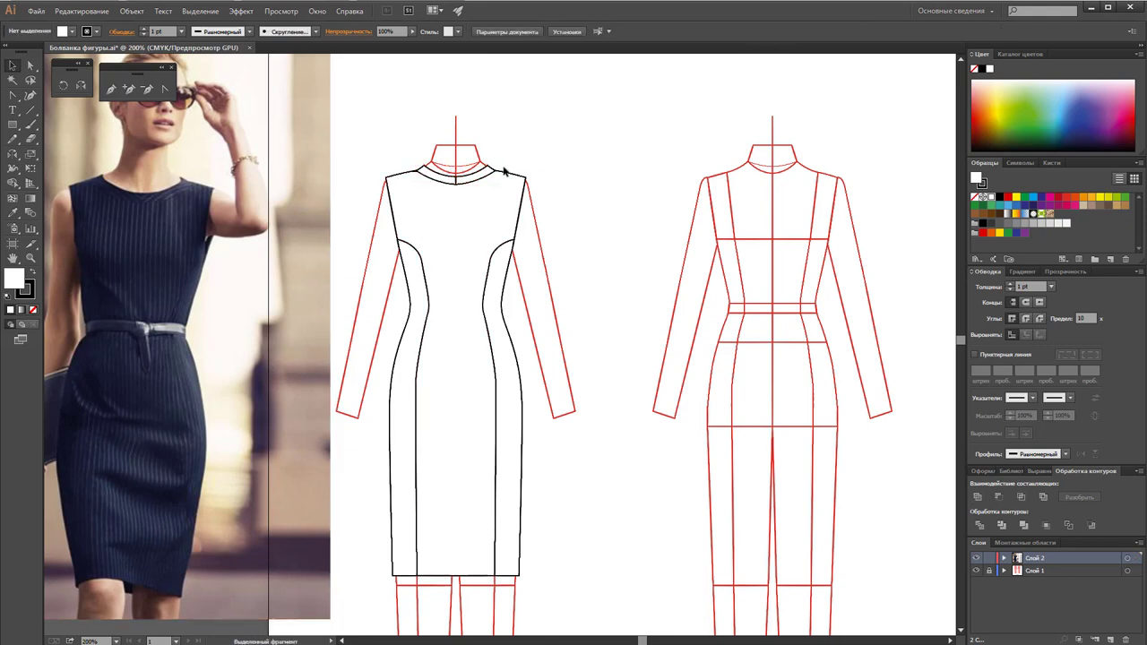
{"action": "left_click_drag", "start_coordinate": [422, 175], "coordinate": [498, 189]}
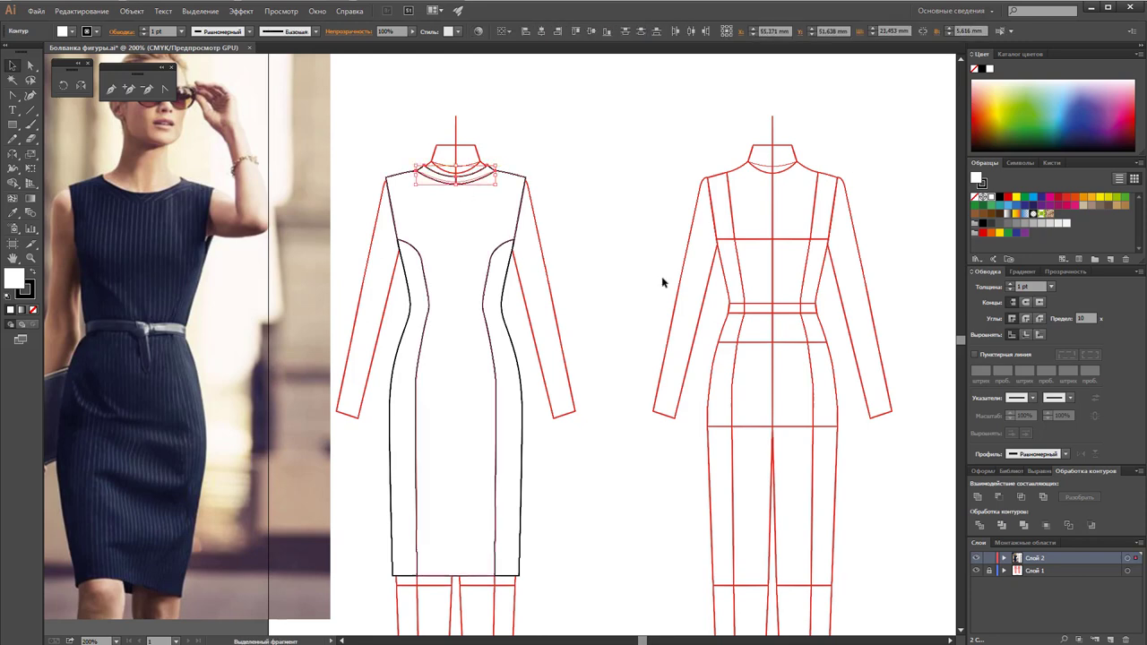
{"action": "left_click", "coordinate": [979, 498]}
{"action": "left_click", "coordinate": [656, 325]}
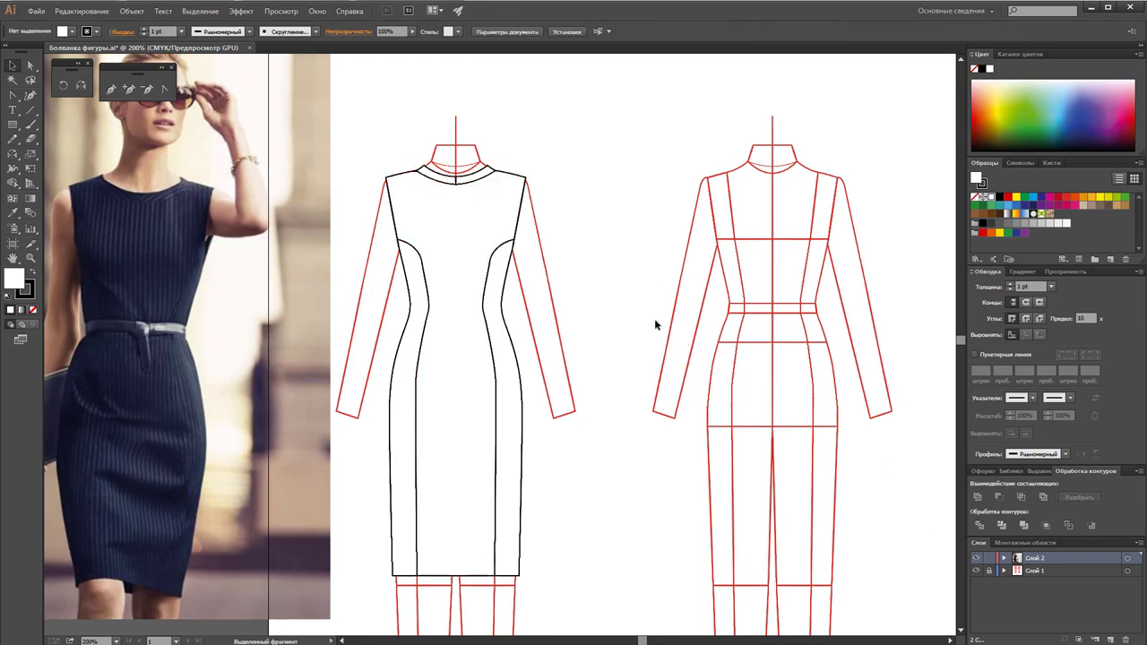
{"action": "left_click", "coordinate": [29, 259]}
Step: Zoom in on the neckline and ungroup the black collar band group
{"action": "left_click", "coordinate": [481, 212]}
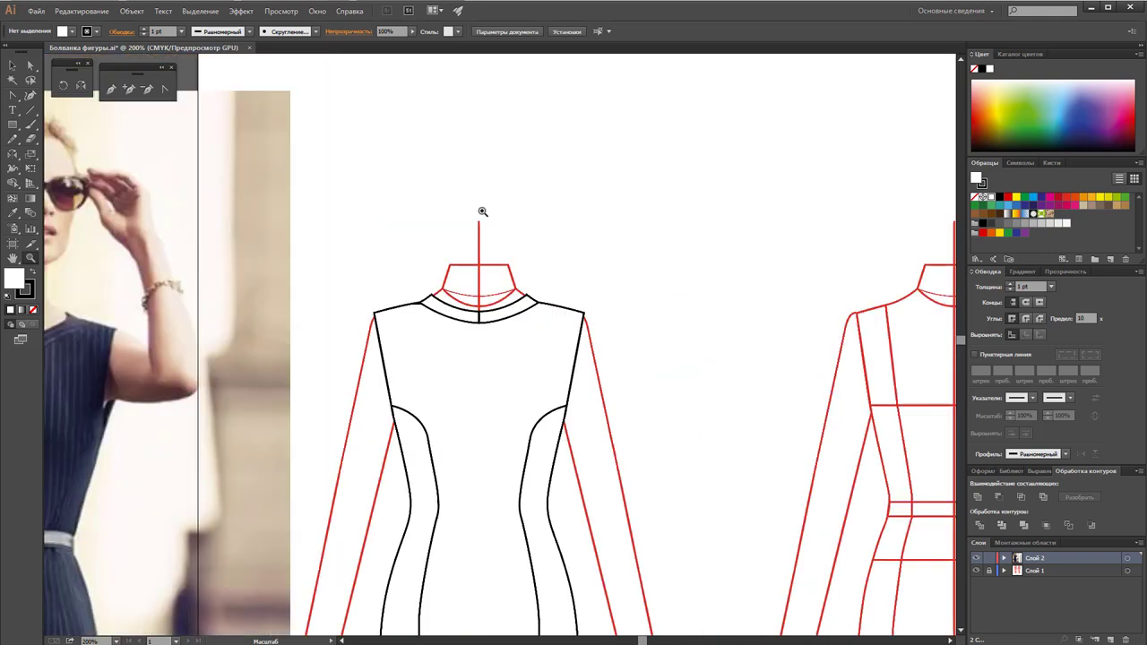
{"action": "left_click", "coordinate": [484, 334]}
{"action": "left_click", "coordinate": [514, 312]}
{"action": "left_click", "coordinate": [481, 355]}
{"action": "left_click", "coordinate": [484, 378]}
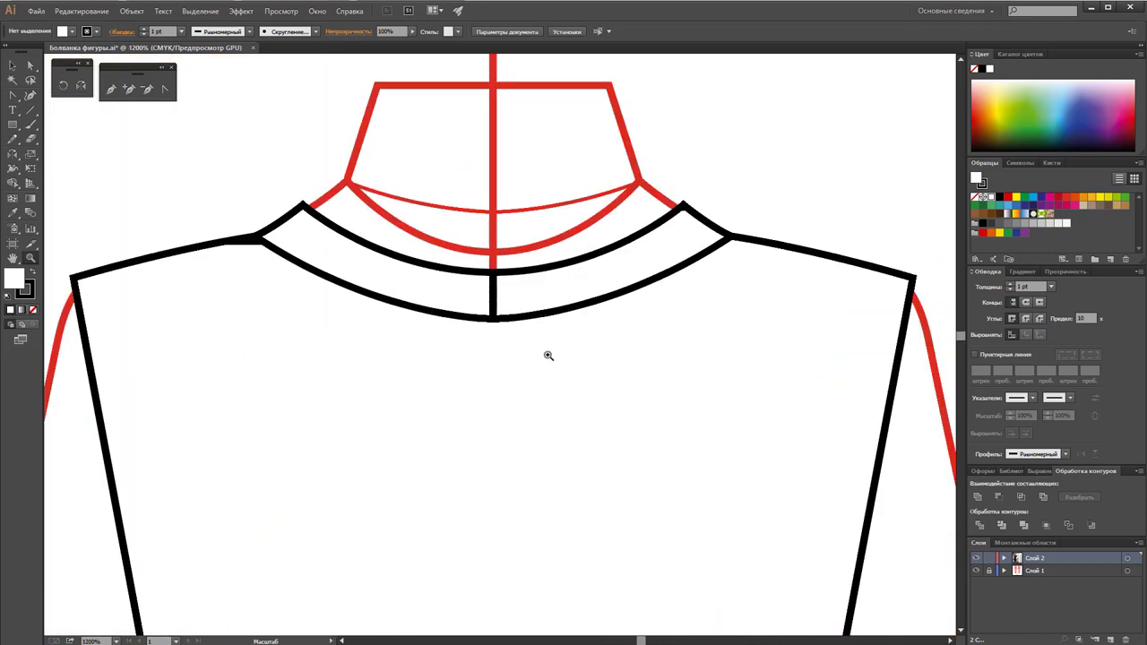
{"action": "left_click", "coordinate": [541, 335]}
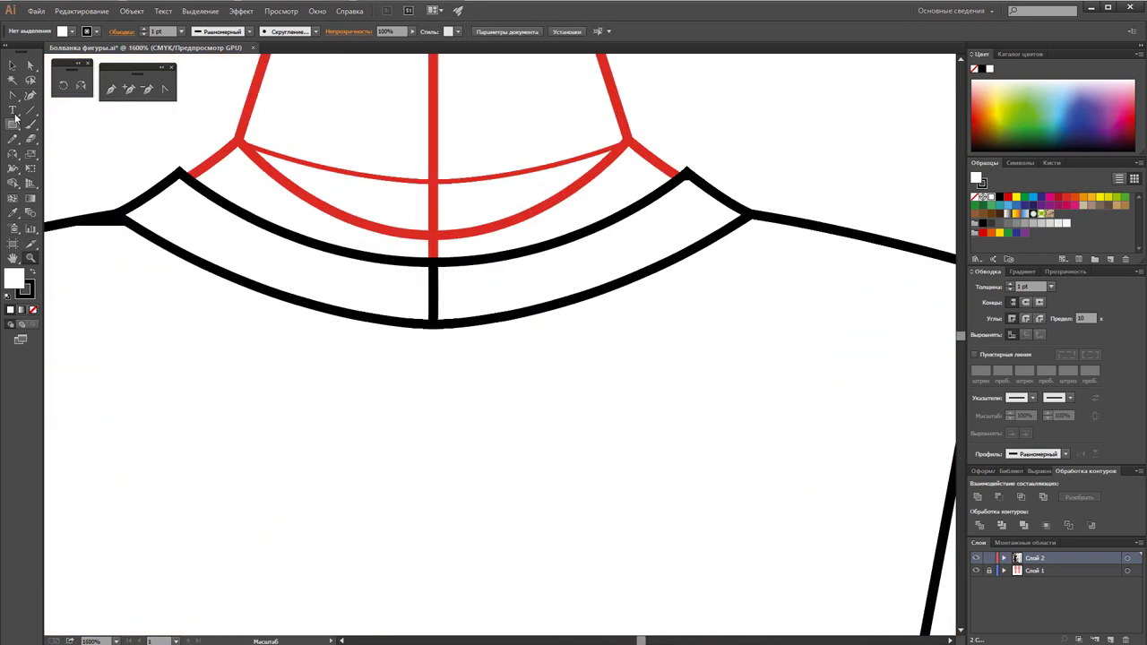
{"action": "left_click", "coordinate": [12, 66]}
{"action": "left_click", "coordinate": [424, 291]}
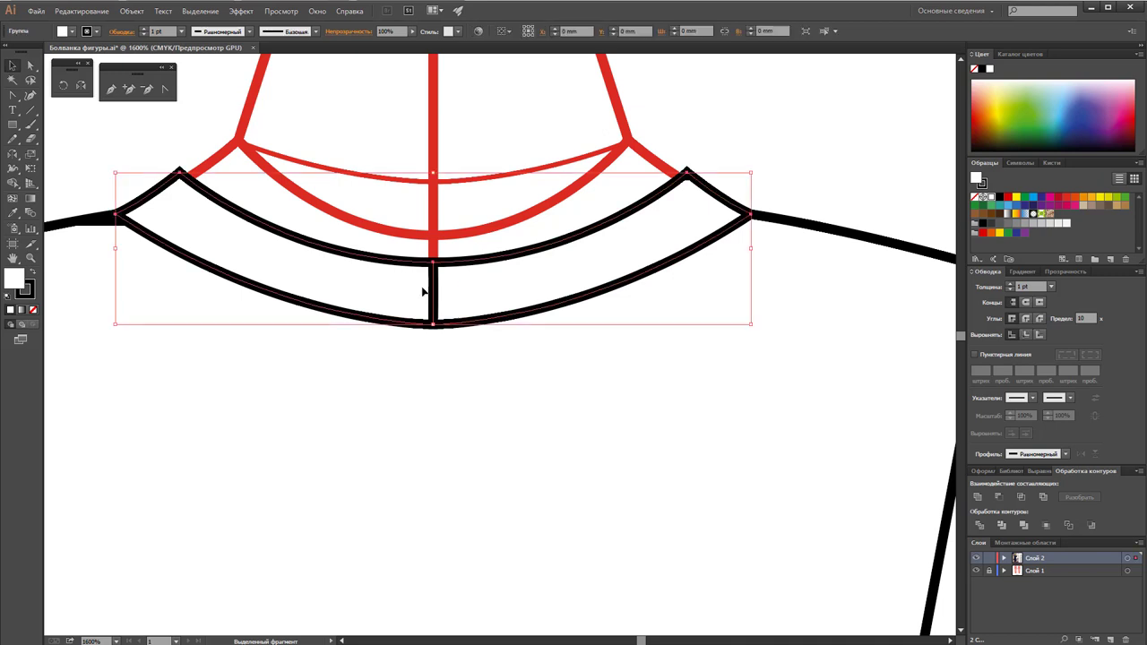
{"action": "right_click", "coordinate": [428, 294]}
{"action": "left_click", "coordinate": [466, 358]}
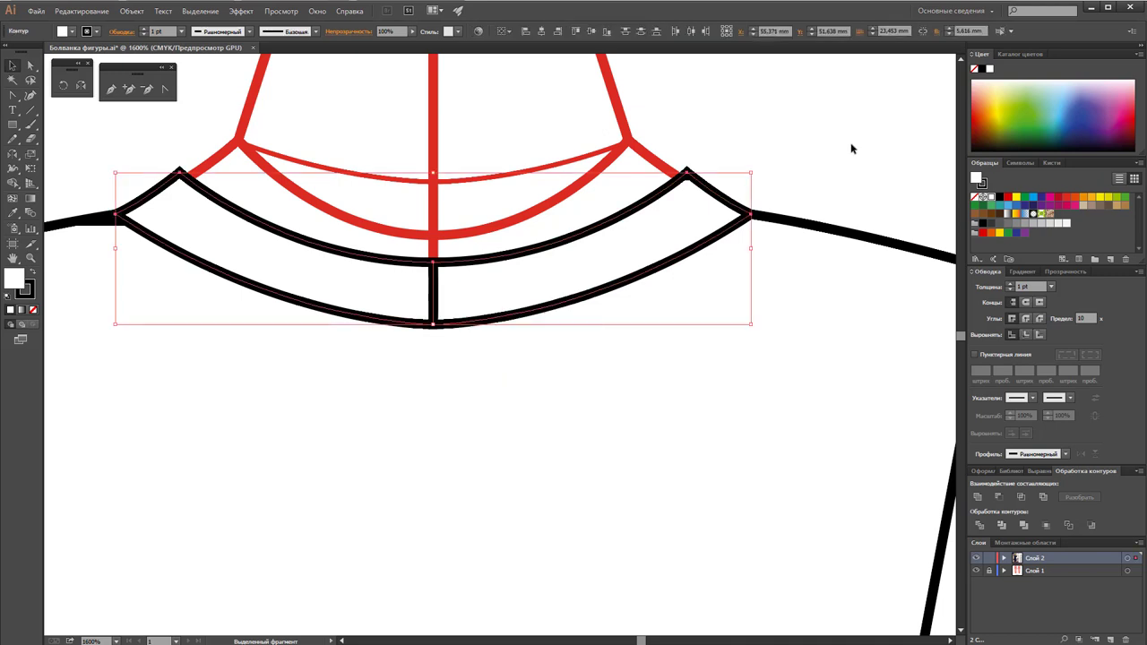
Step: Select the left and right collar halves to confirm they are now separate paths
{"action": "left_click", "coordinate": [851, 149]}
{"action": "left_click", "coordinate": [456, 264]}
{"action": "left_click", "coordinate": [415, 263], "text": "shift"}
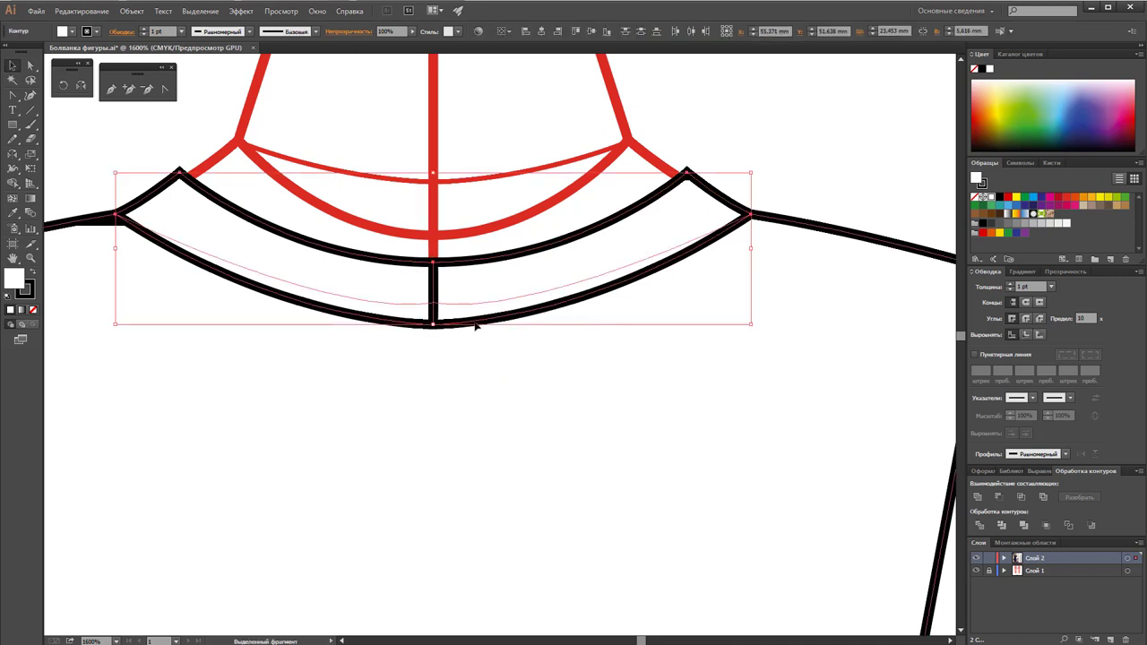
{"action": "left_click", "coordinate": [589, 240]}
Step: Join the top and bottom centre-front junction anchors of the collar with Ctrl+J
{"action": "left_click", "coordinate": [548, 246]}
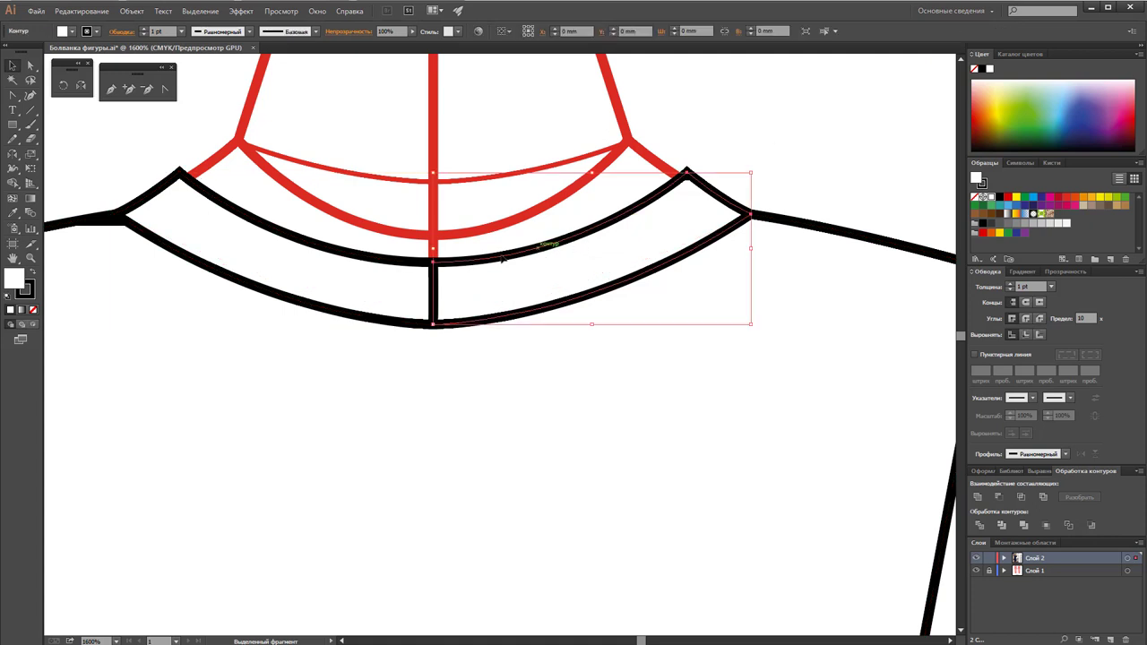
{"action": "left_click", "coordinate": [30, 64]}
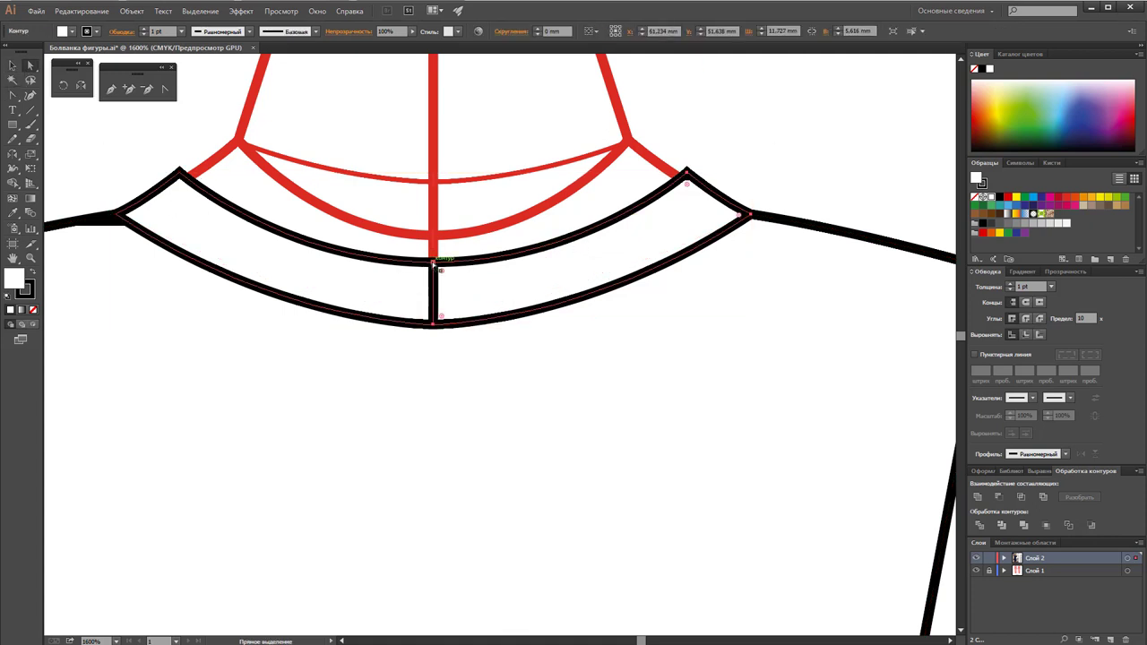
{"action": "left_click", "coordinate": [431, 261]}
{"action": "left_click", "coordinate": [448, 324]}
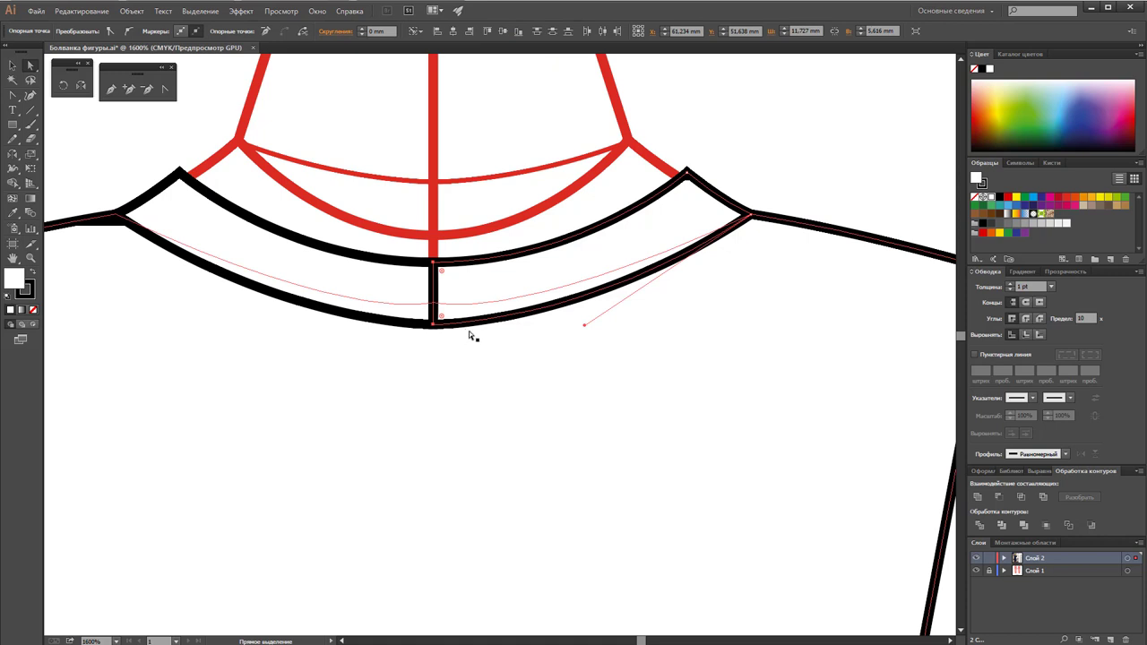
{"action": "key", "text": "ctrl+j"}
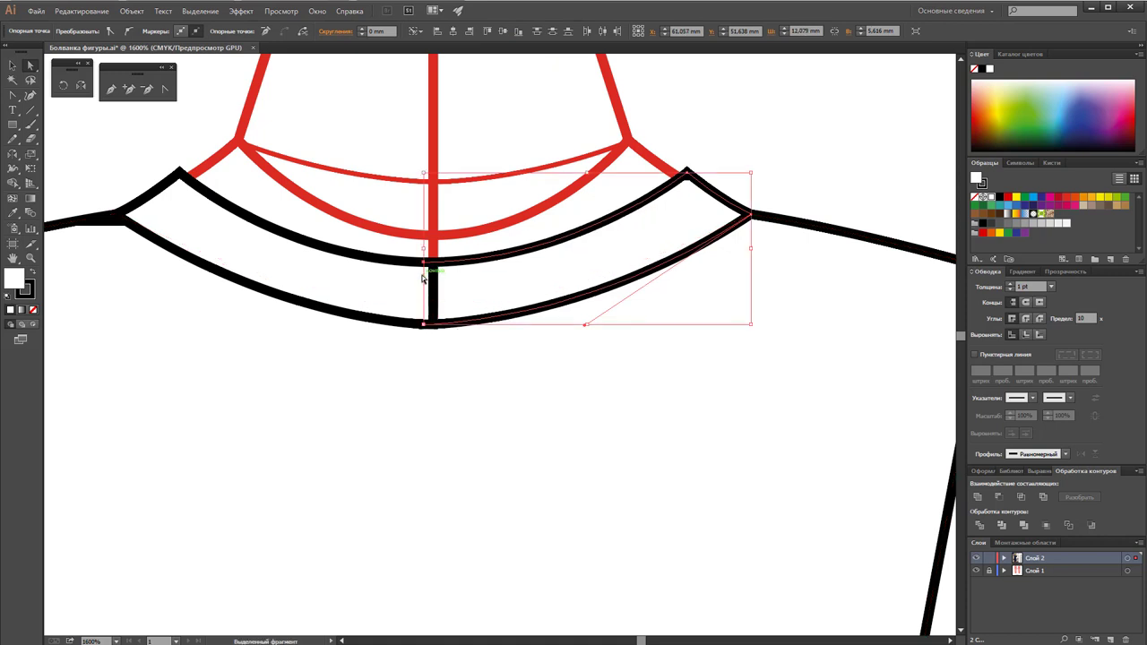
{"action": "key", "text": "v"}
{"action": "left_click", "coordinate": [805, 145]}
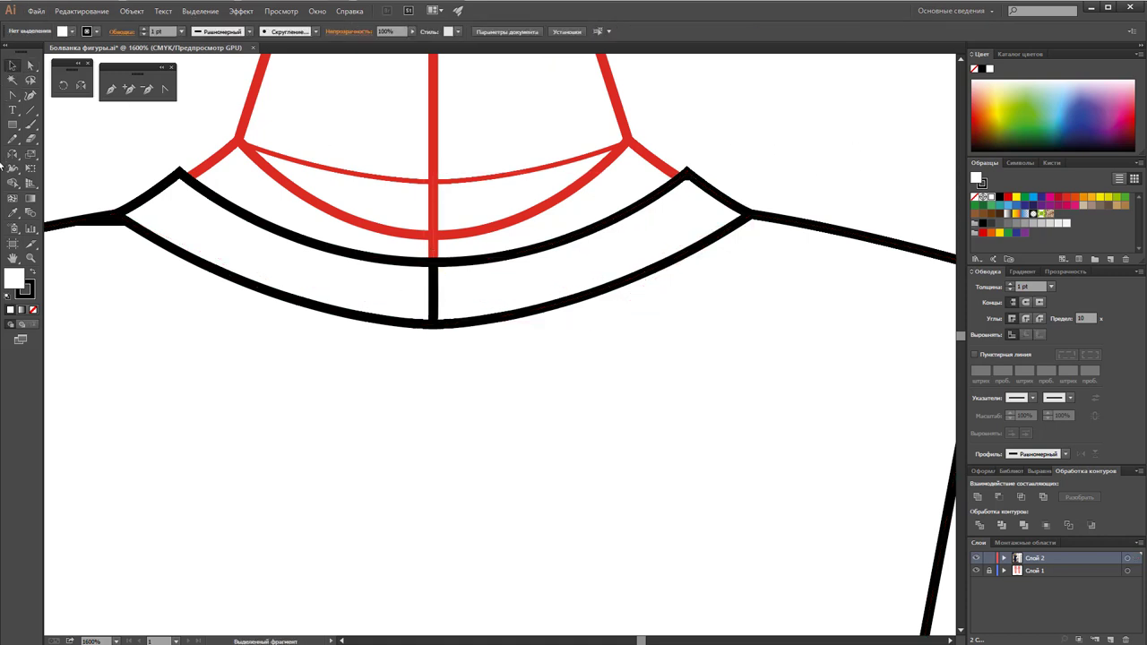
{"action": "left_click", "coordinate": [12, 124]}
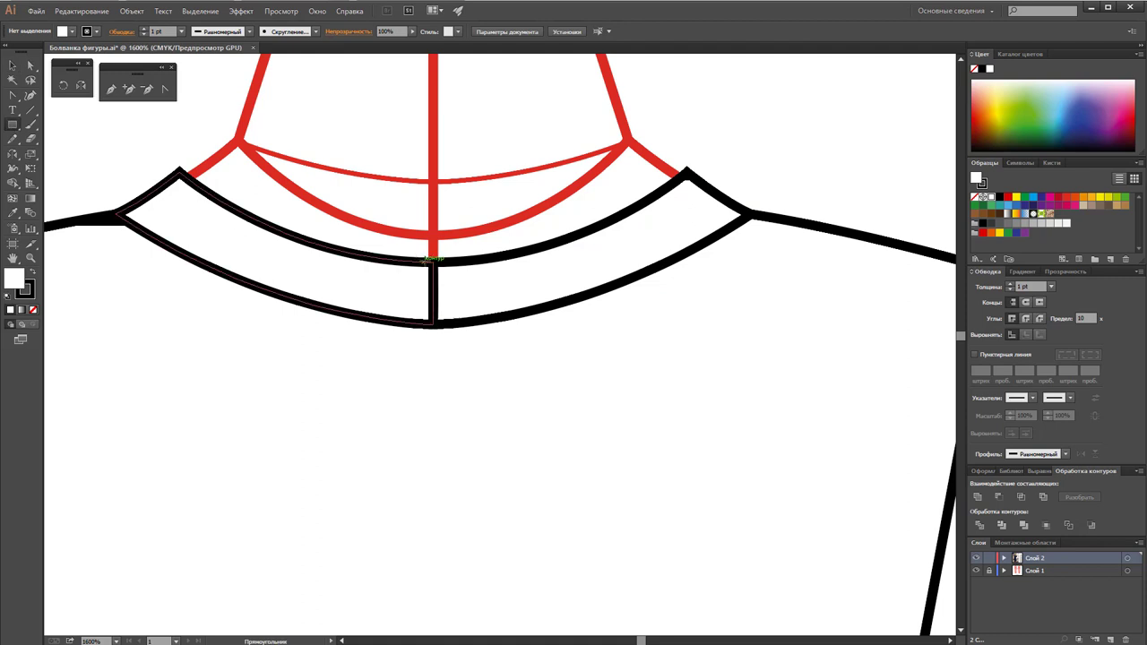
Step: Draw a small rectangle across the centre-front gap and unite it with both collar halves
{"action": "left_click_drag", "start_coordinate": [422, 264], "coordinate": [448, 326]}
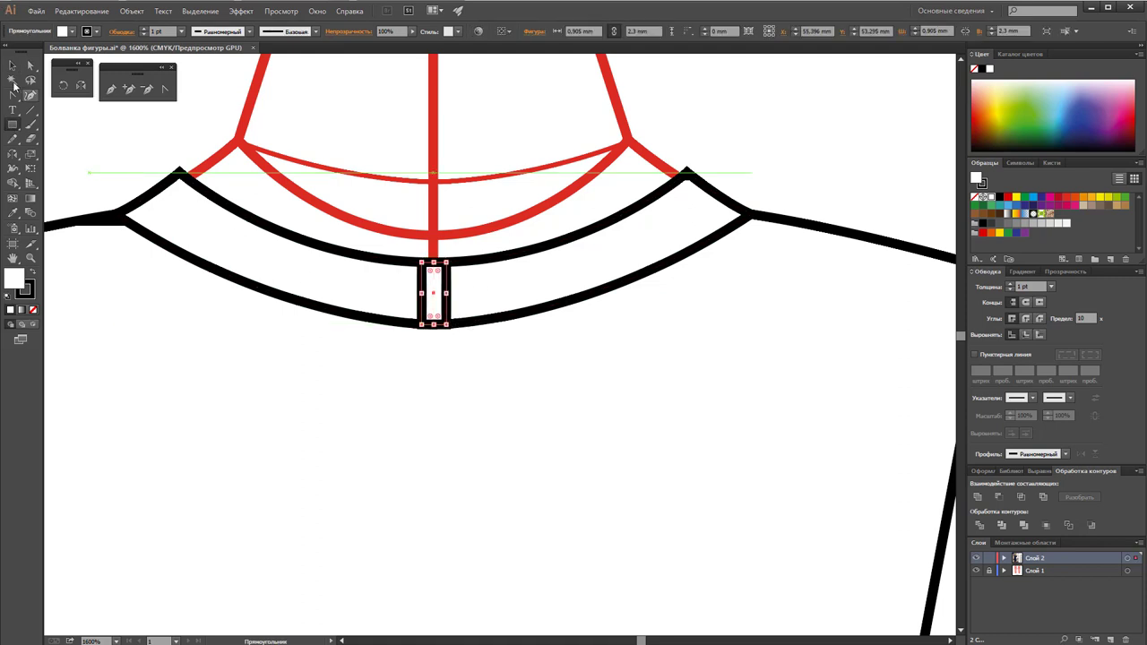
{"action": "left_click", "coordinate": [13, 66]}
{"action": "left_click", "coordinate": [235, 257]}
{"action": "left_click", "coordinate": [583, 259], "text": "shift"}
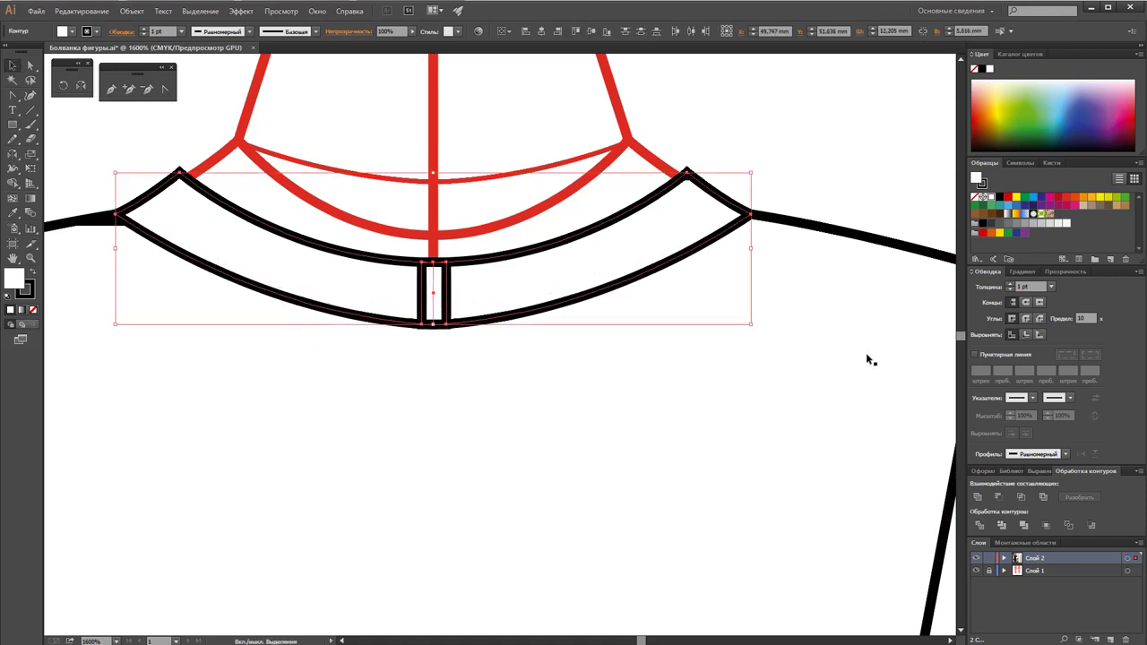
{"action": "left_click", "coordinate": [977, 498]}
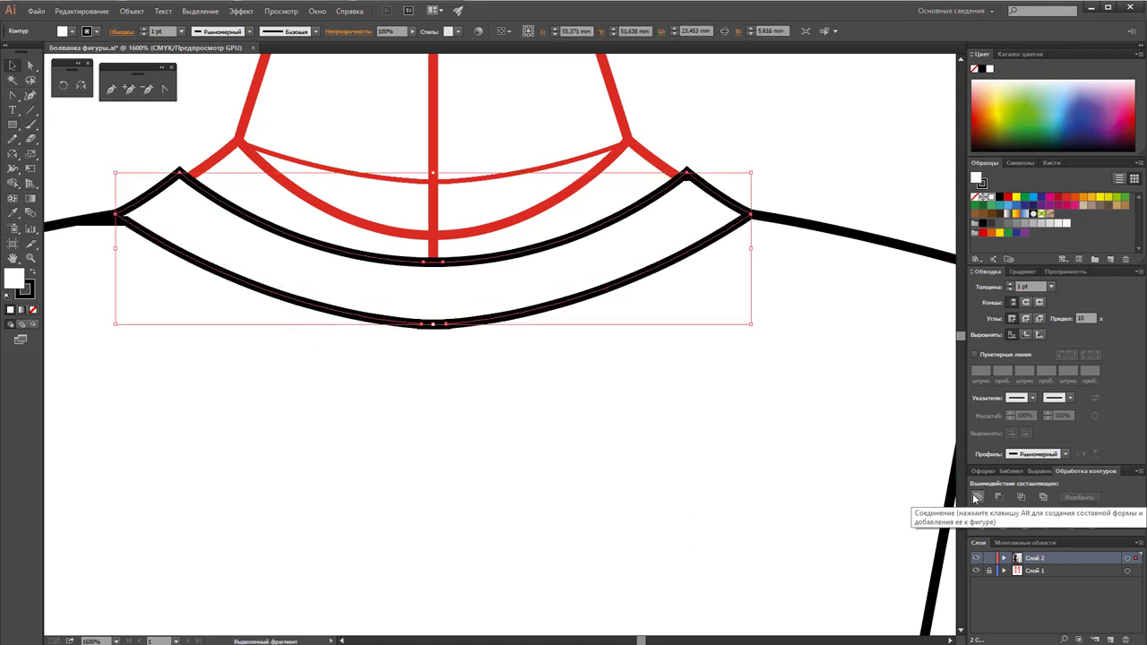
{"action": "left_click", "coordinate": [776, 230]}
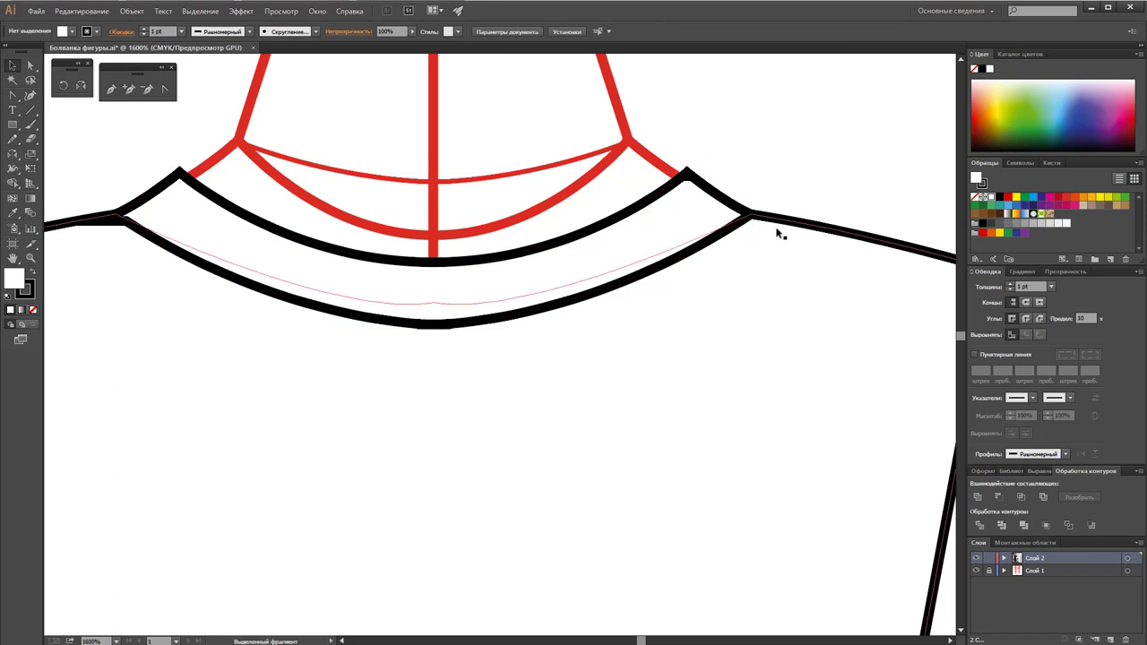
{"action": "left_click", "coordinate": [436, 326]}
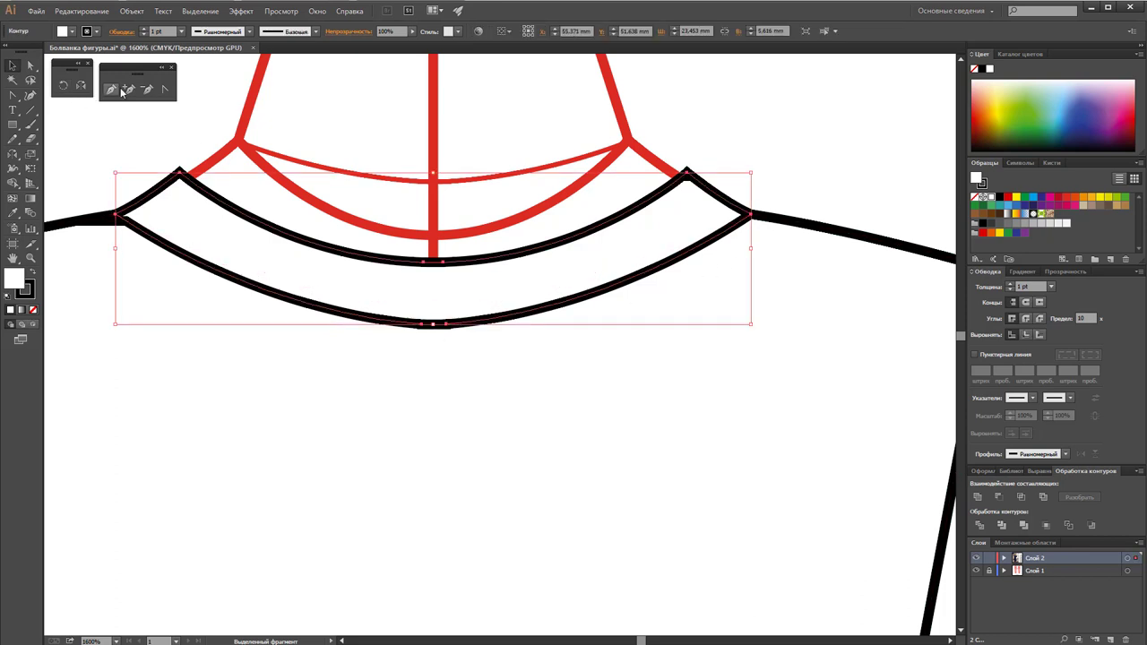
Step: Delete the extra centre anchors on the collar band's upper and lower edges
{"action": "left_click", "coordinate": [148, 88]}
{"action": "left_click", "coordinate": [446, 329]}
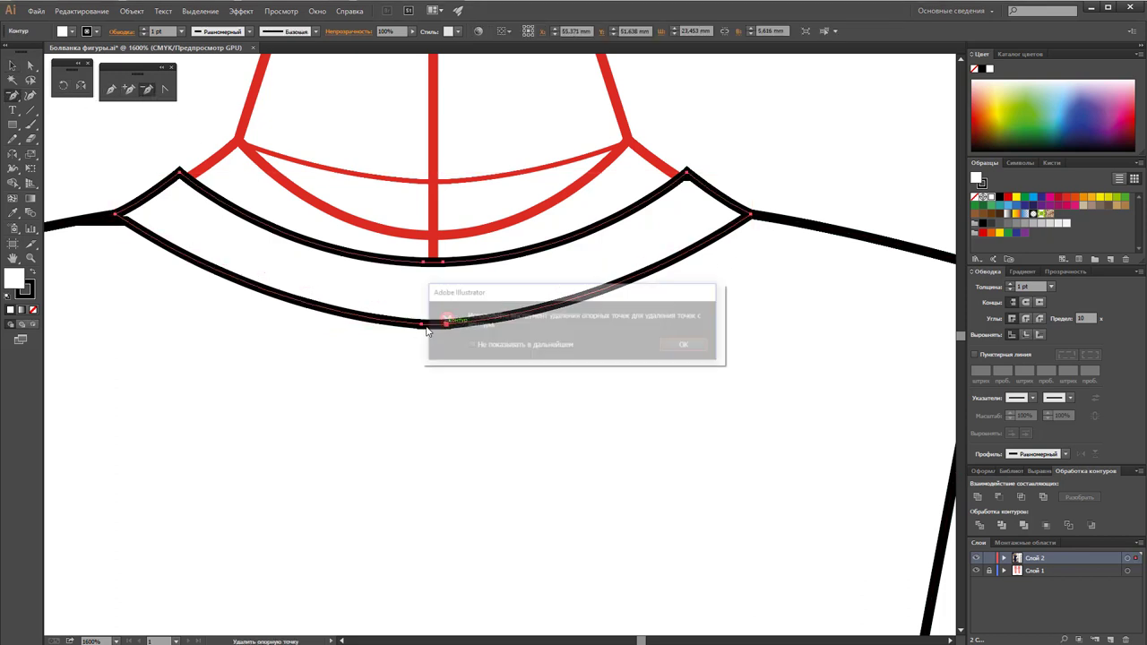
{"action": "key", "text": "Return"}
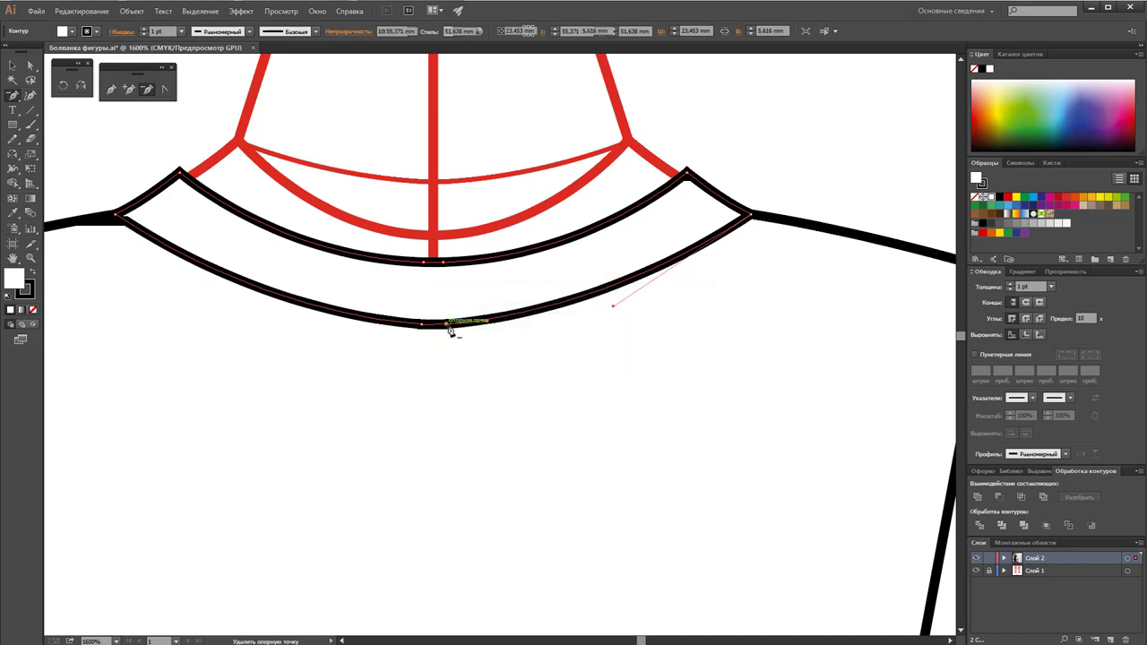
{"action": "left_click", "coordinate": [439, 328]}
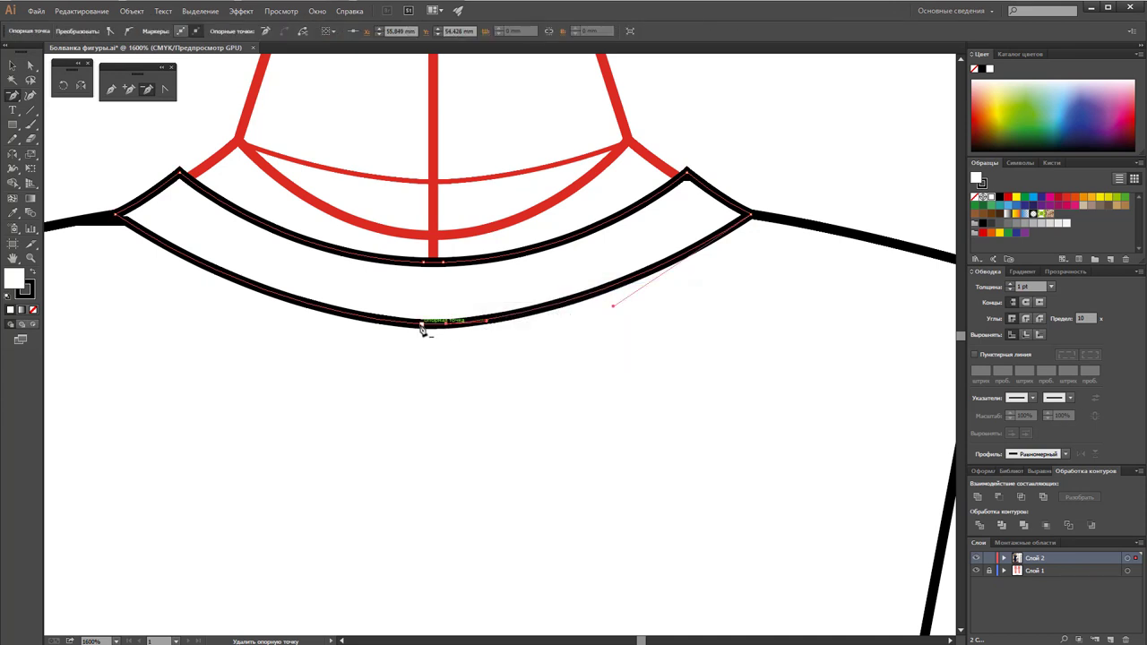
{"action": "left_click", "coordinate": [422, 326]}
{"action": "left_click", "coordinate": [446, 263]}
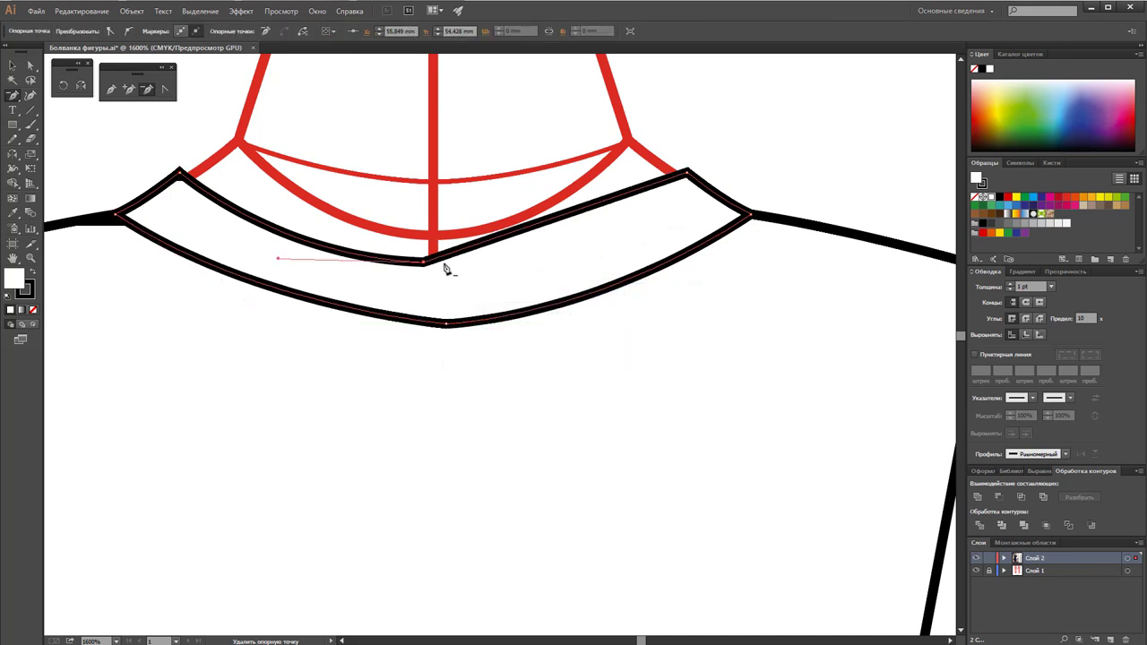
{"action": "left_click", "coordinate": [425, 264]}
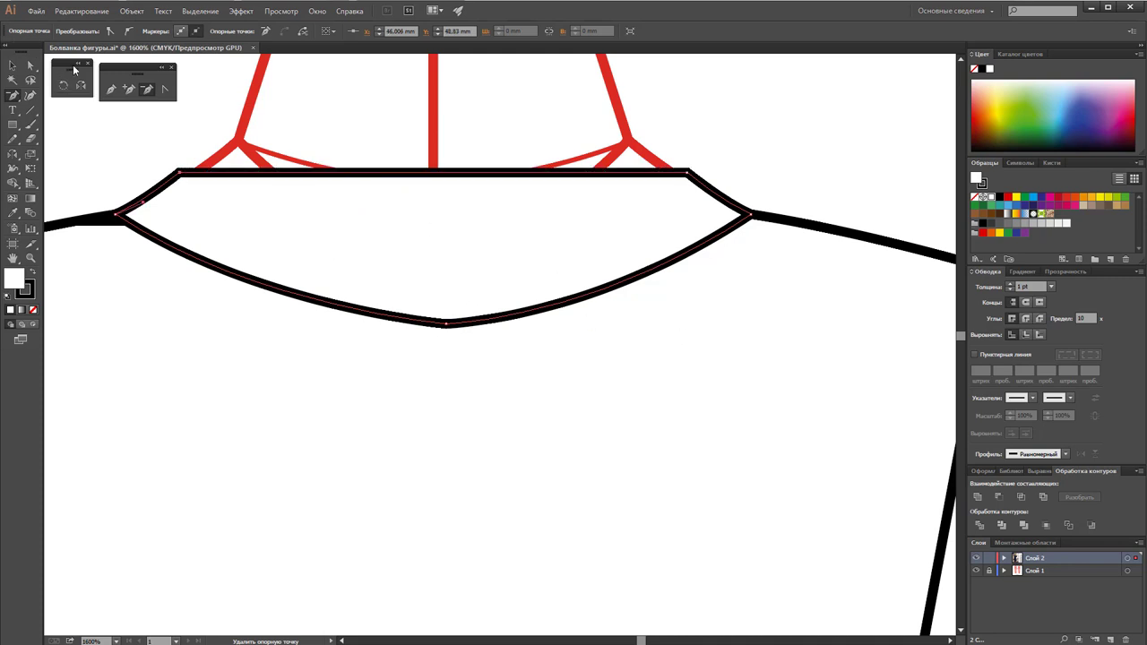
Step: Bend the collar band's edge into a smooth curve, keeping the corner sharp
{"action": "left_click", "coordinate": [171, 95]}
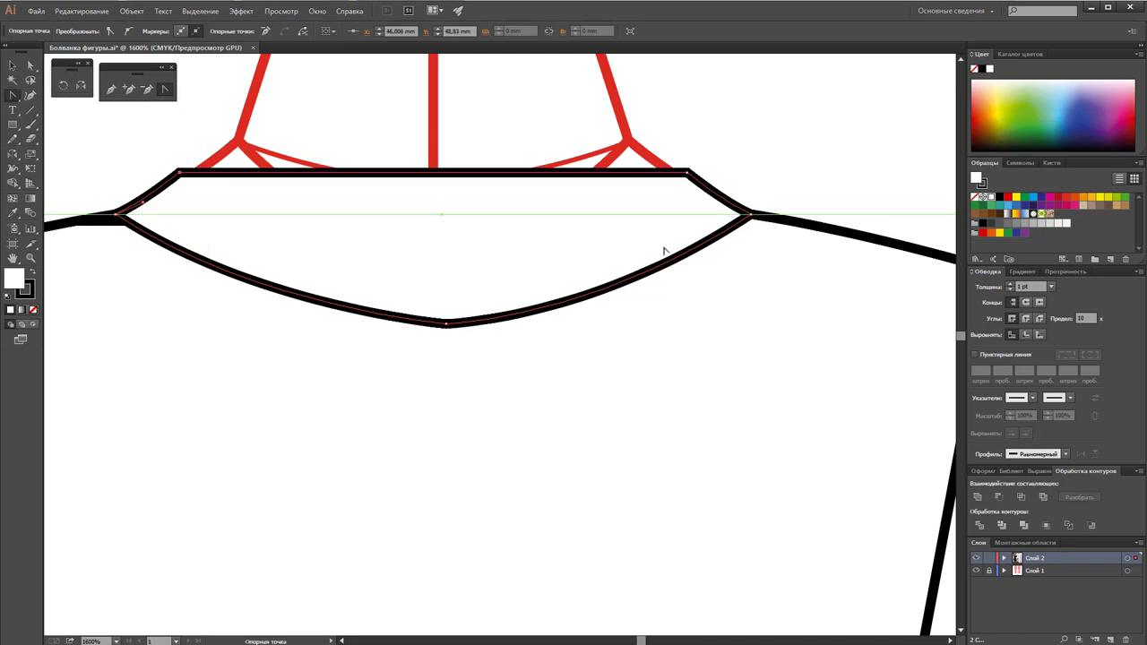
{"action": "mouse_move", "coordinate": [687, 172]}
{"action": "left_mouse_down"}
{"action": "mouse_move", "coordinate": [464, 232]}
{"action": "mouse_move", "coordinate": [452, 339]}
{"action": "left_mouse_up"}
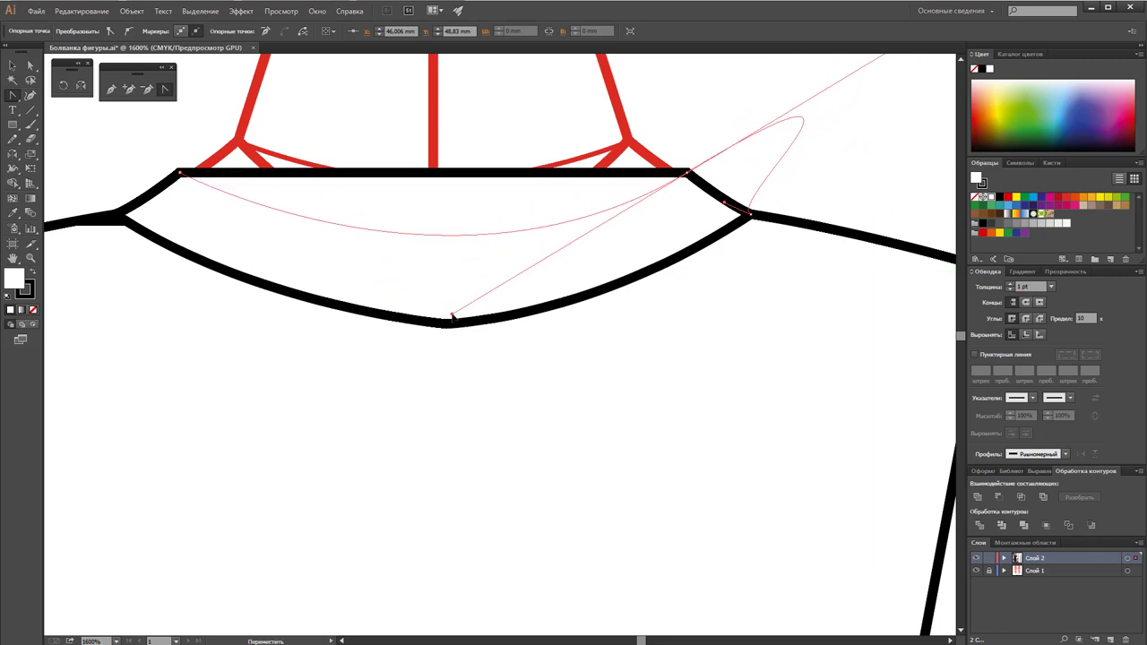
{"action": "left_click_drag", "start_coordinate": [452, 338], "coordinate": [455, 310]}
{"action": "scroll", "coordinate": [860, 200], "scroll_direction": "up", "scroll_amount": 2}
{"action": "scroll", "coordinate": [869, 195], "scroll_direction": "up", "scroll_amount": 1}
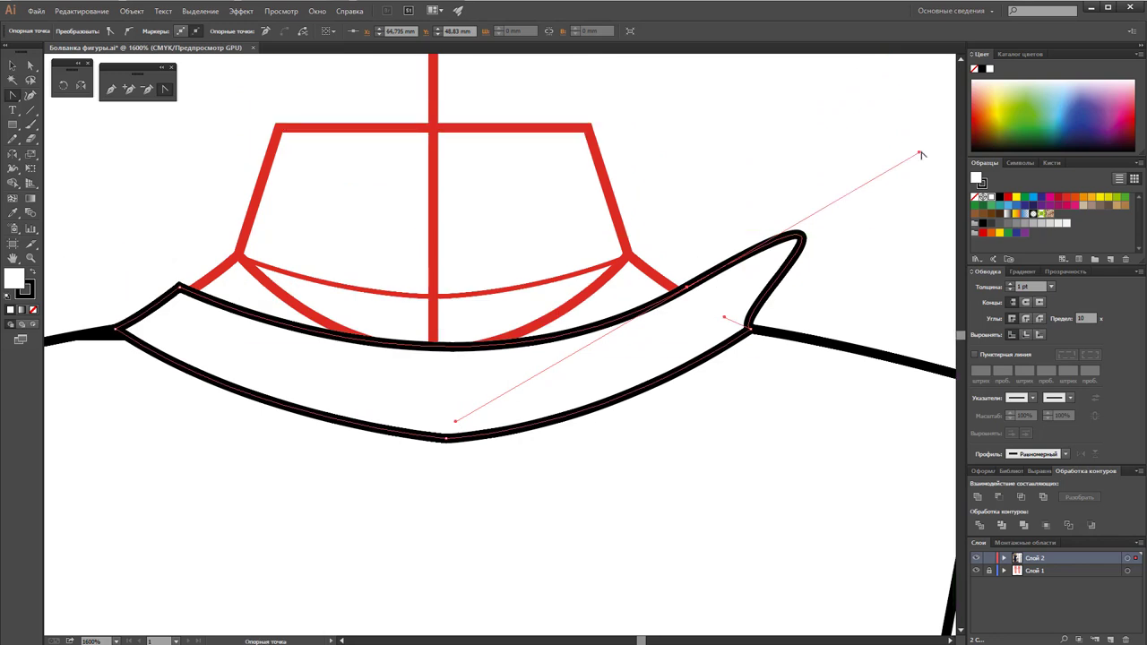
{"action": "left_click", "coordinate": [920, 156], "text": "alt"}
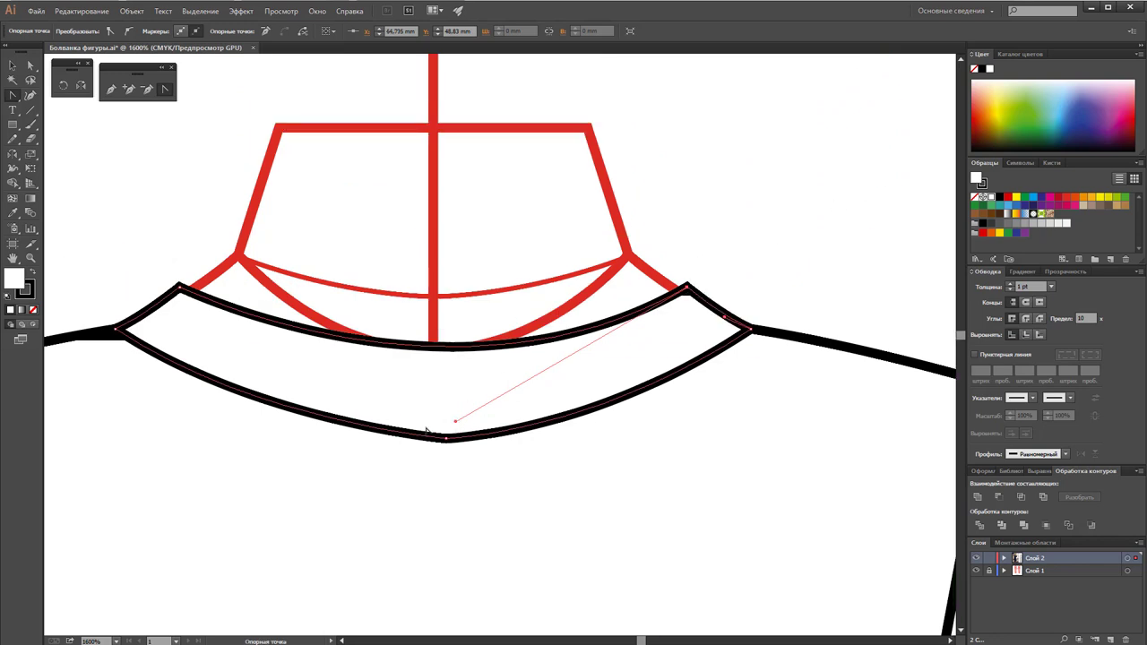
{"action": "left_click_drag", "start_coordinate": [457, 423], "coordinate": [386, 448]}
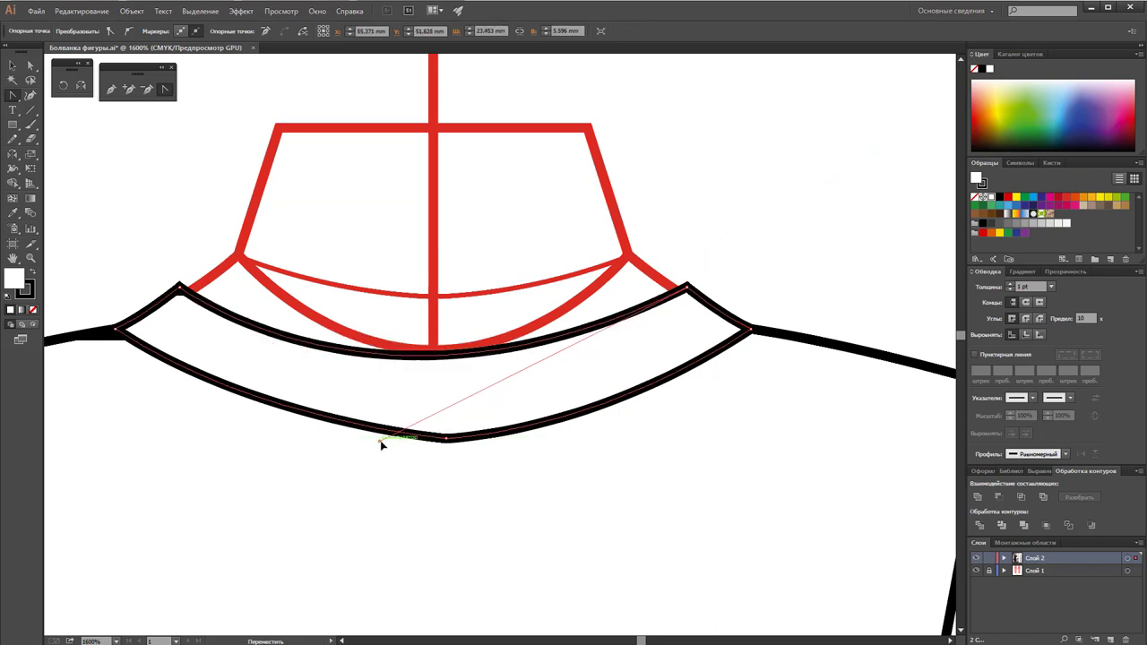
{"action": "left_click_drag", "start_coordinate": [385, 448], "coordinate": [425, 437]}
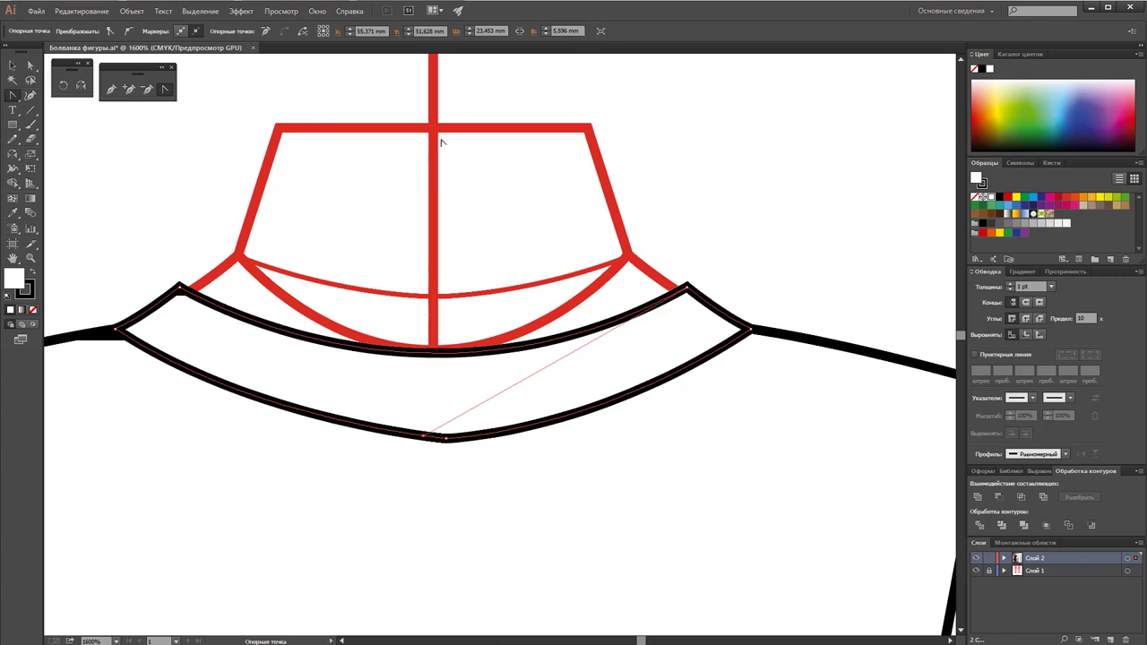
{"action": "left_click_drag", "start_coordinate": [425, 439], "coordinate": [409, 446]}
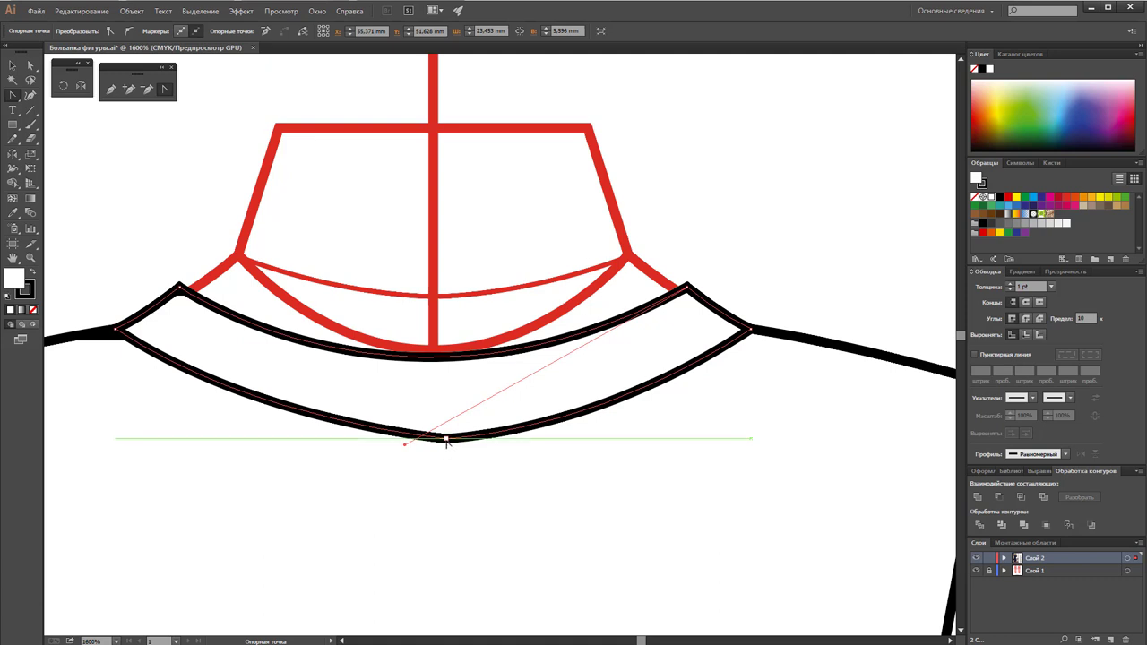
Step: Smooth the bottom anchor of the collar's lower curve and adjust its handles
{"action": "left_click", "coordinate": [29, 66]}
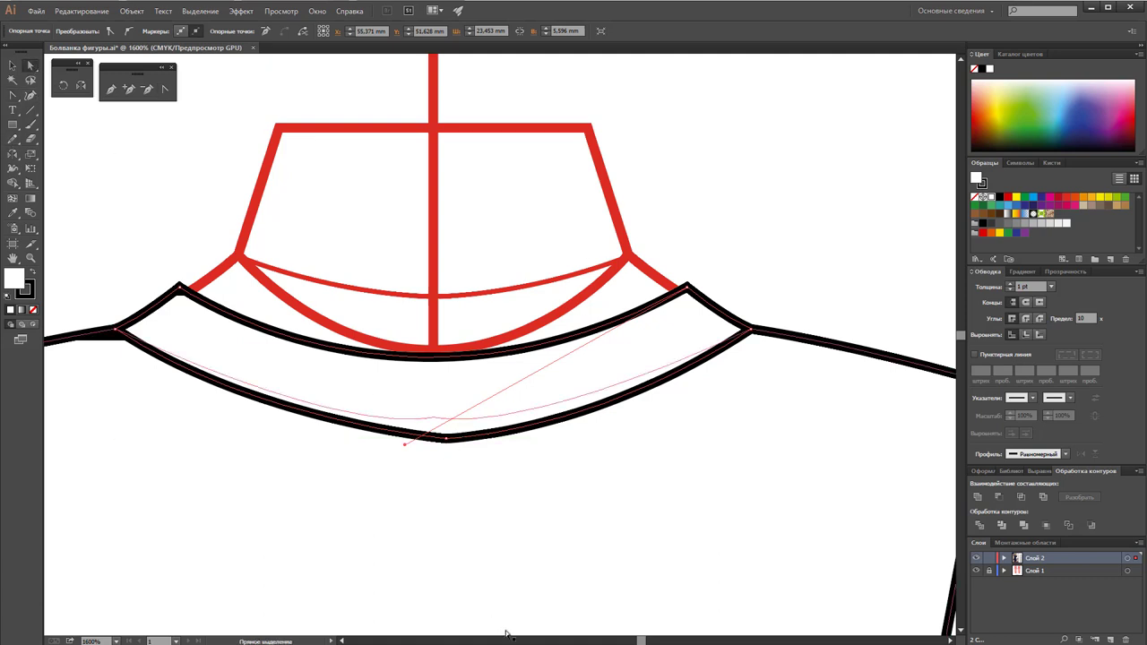
{"action": "left_click_drag", "start_coordinate": [446, 438], "coordinate": [432, 442]}
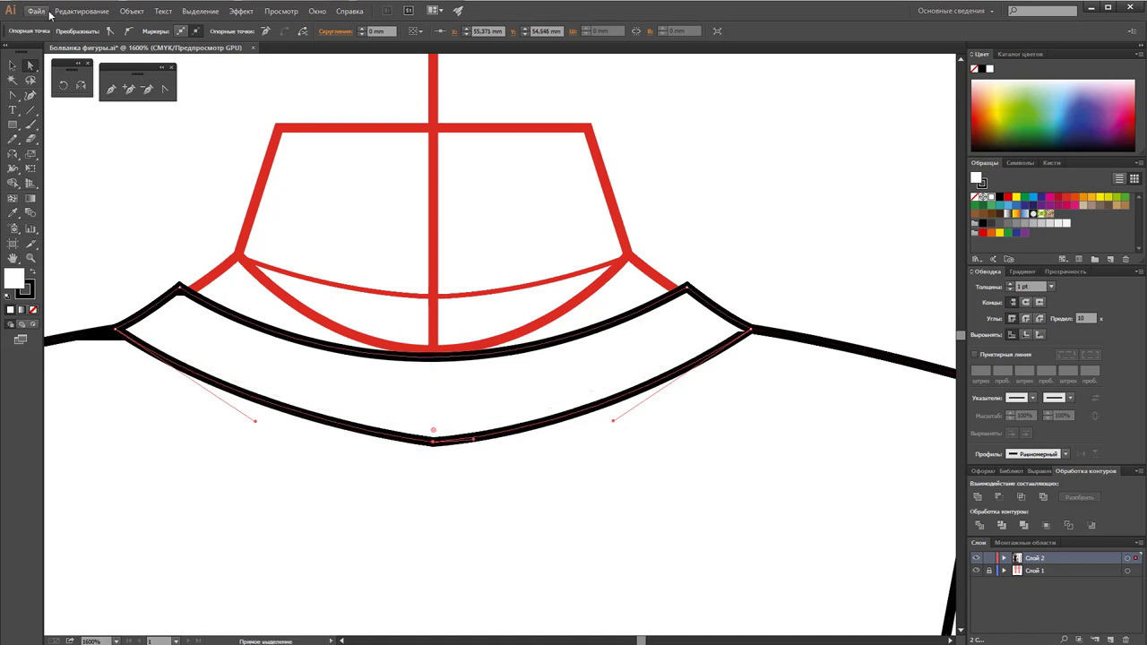
{"action": "left_click", "coordinate": [163, 87]}
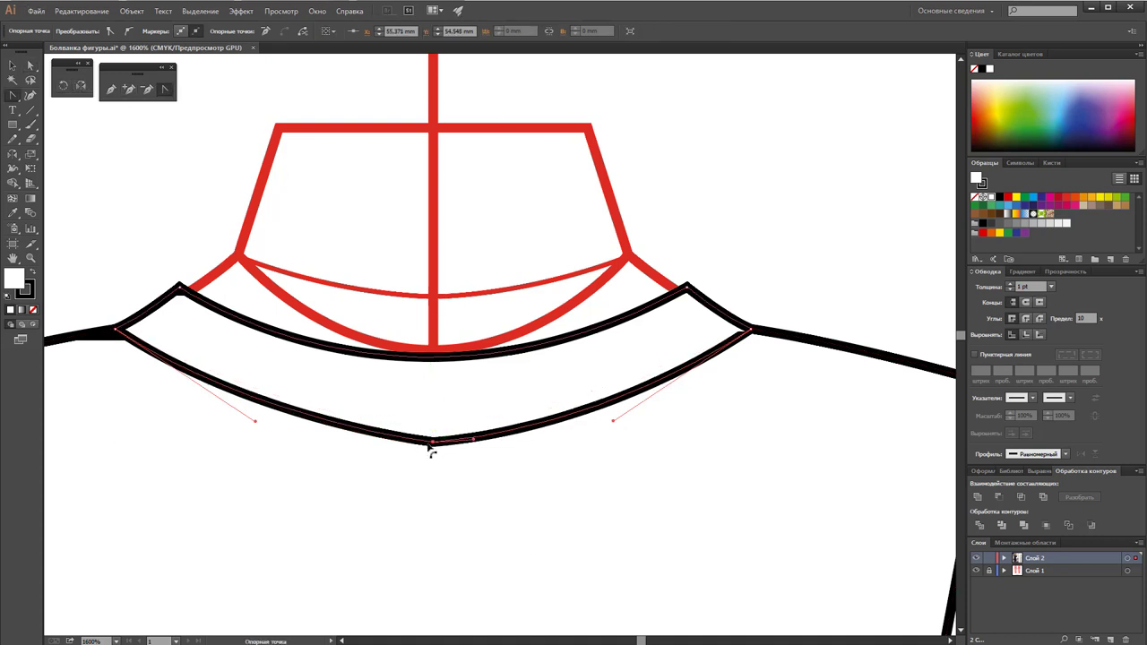
{"action": "mouse_move", "coordinate": [432, 443]}
{"action": "left_mouse_down"}
{"action": "mouse_move", "coordinate": [562, 443]}
{"action": "mouse_move", "coordinate": [548, 450]}
{"action": "left_mouse_up"}
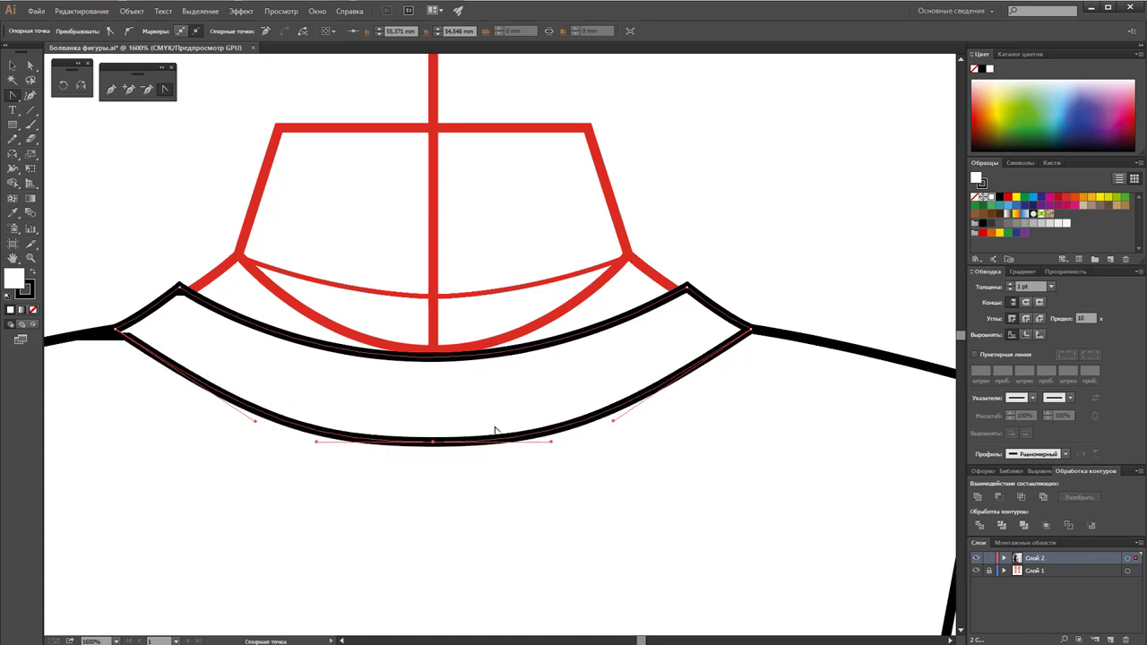
{"action": "left_click", "coordinate": [30, 65]}
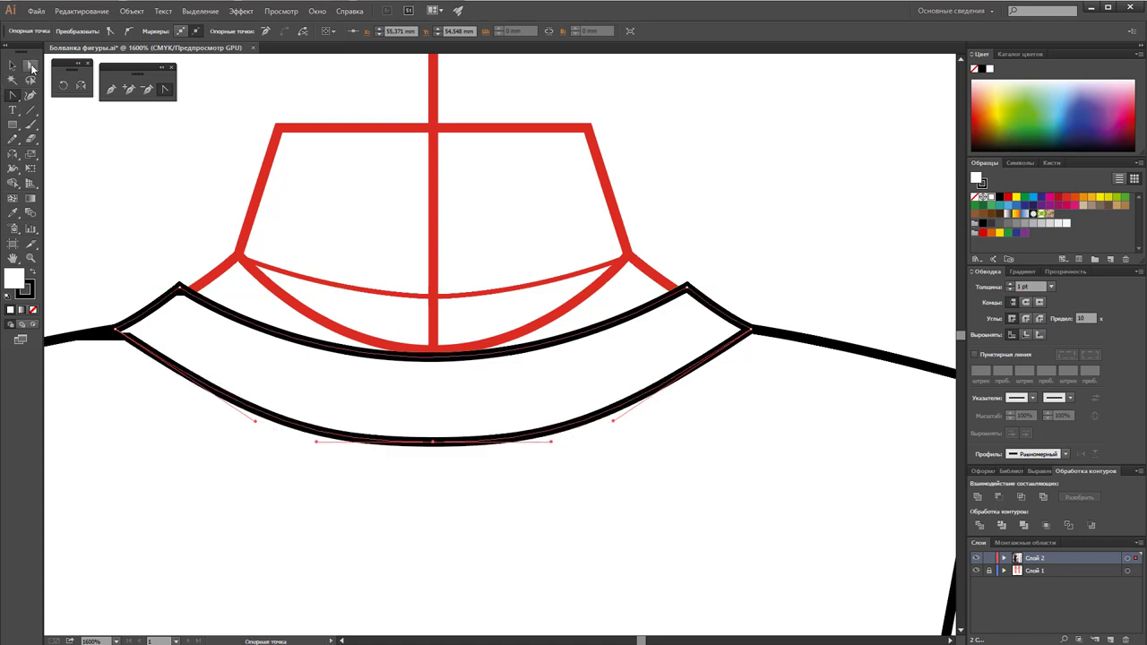
{"action": "left_click", "coordinate": [434, 444]}
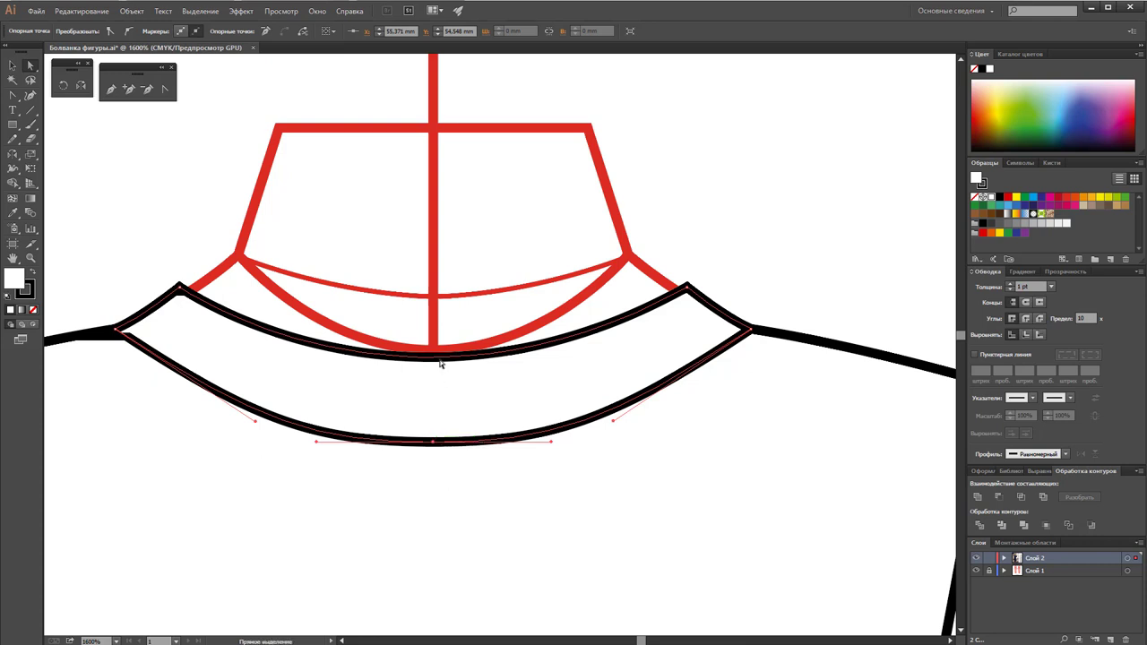
{"action": "left_click_drag", "start_coordinate": [448, 365], "coordinate": [395, 465]}
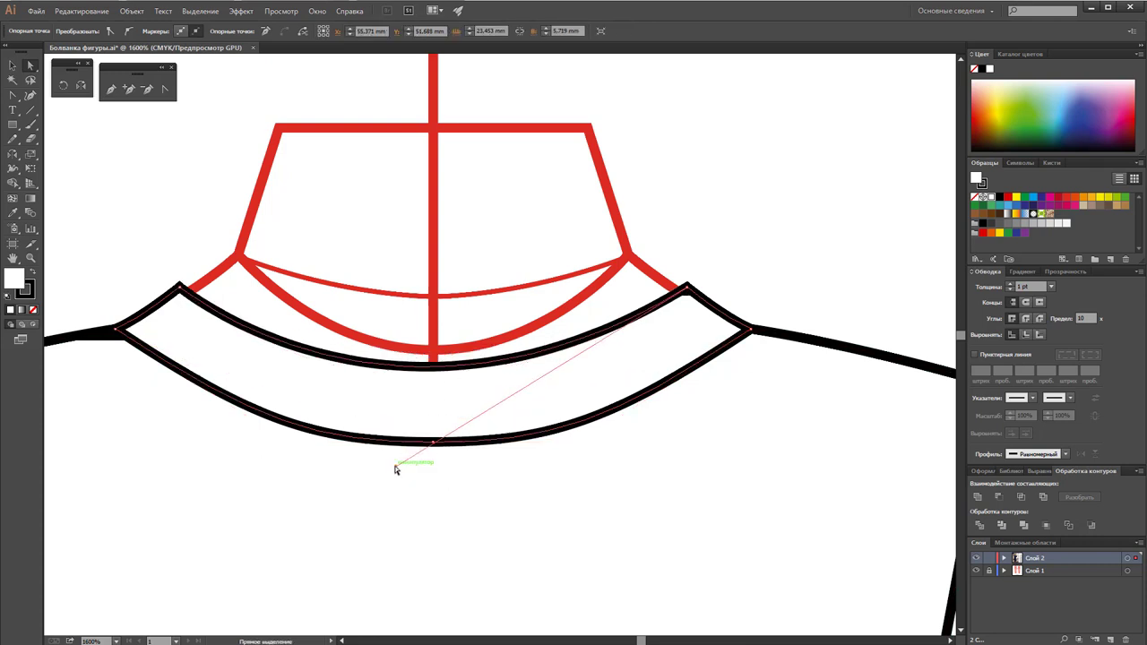
{"action": "mouse_move", "coordinate": [429, 344]}
{"action": "left_mouse_down"}
{"action": "mouse_move", "coordinate": [446, 490]}
{"action": "mouse_move", "coordinate": [400, 477]}
{"action": "mouse_move", "coordinate": [404, 489]}
{"action": "left_mouse_up"}
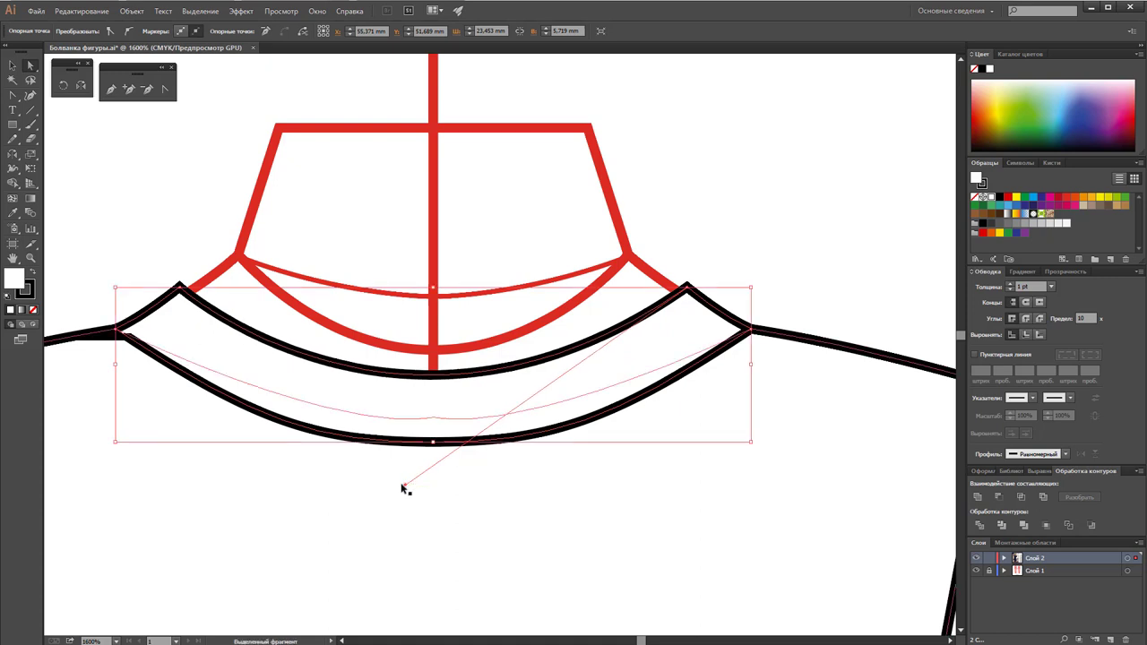
{"action": "left_click_drag", "start_coordinate": [402, 486], "coordinate": [402, 489]}
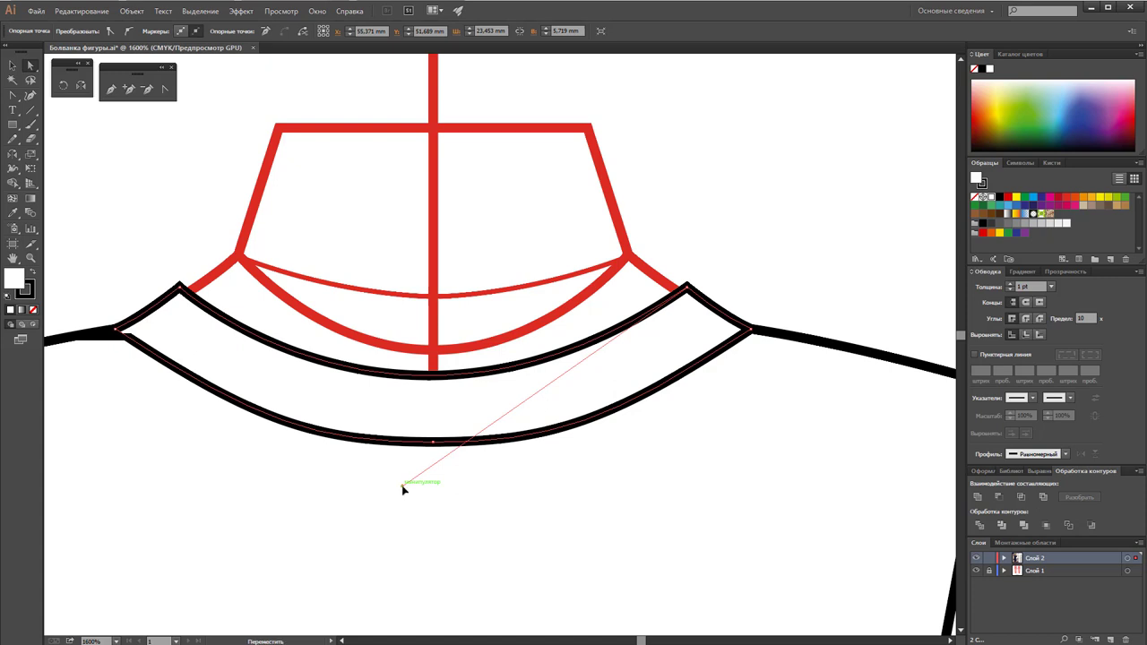
Step: Drag the bodice's centre neckline anchor down about 0.93 mm onto the band's lower edge
{"action": "left_click", "coordinate": [13, 65]}
{"action": "left_click", "coordinate": [185, 399]}
{"action": "left_click", "coordinate": [85, 329]}
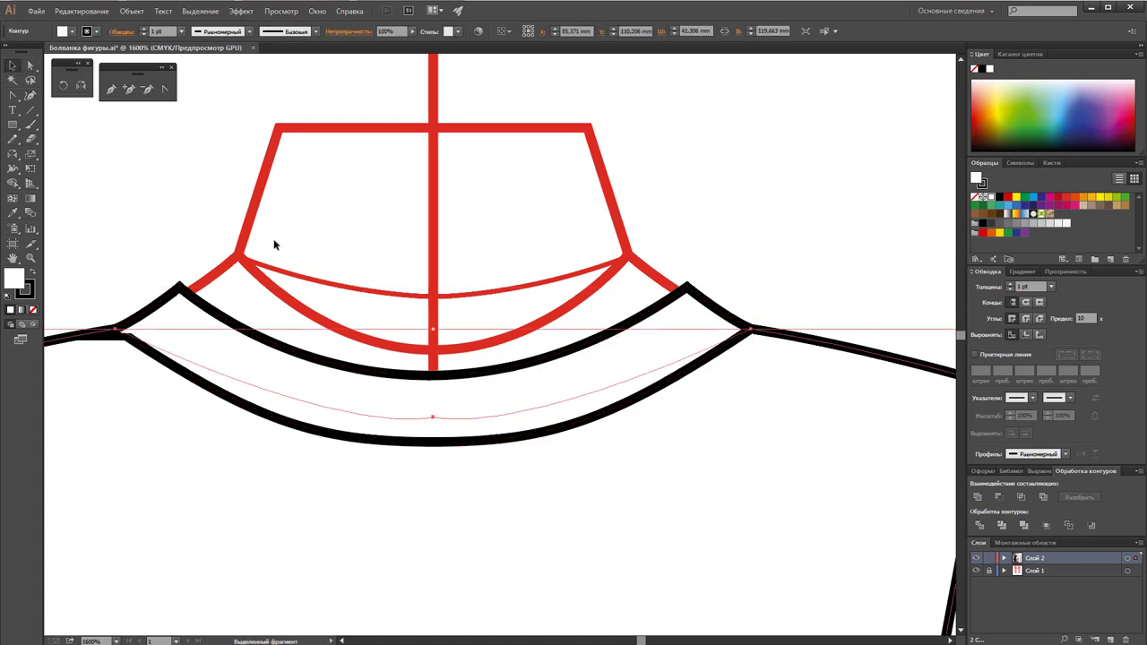
{"action": "left_click", "coordinate": [31, 64]}
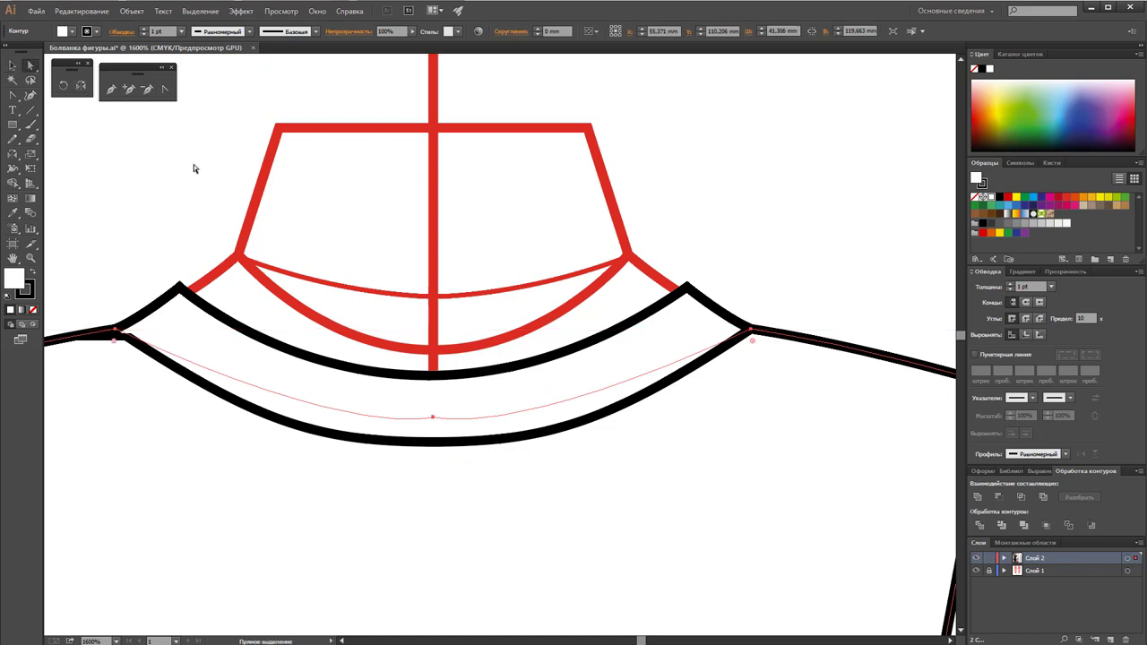
{"action": "left_click", "coordinate": [431, 416]}
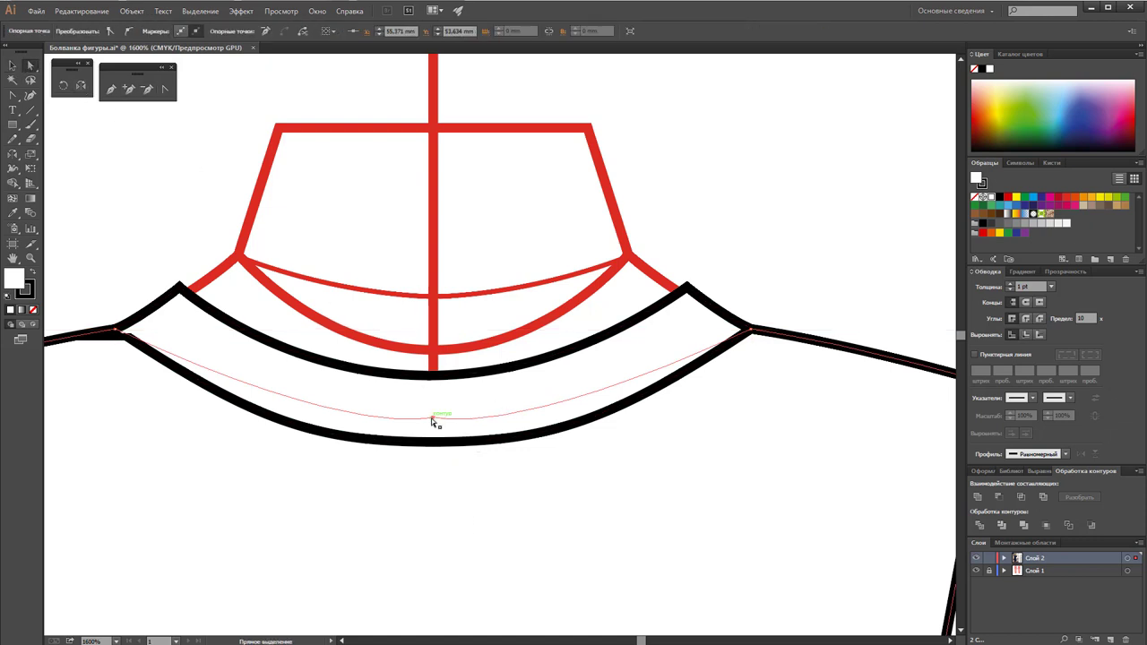
{"action": "left_click_drag", "start_coordinate": [433, 425], "coordinate": [432, 440]}
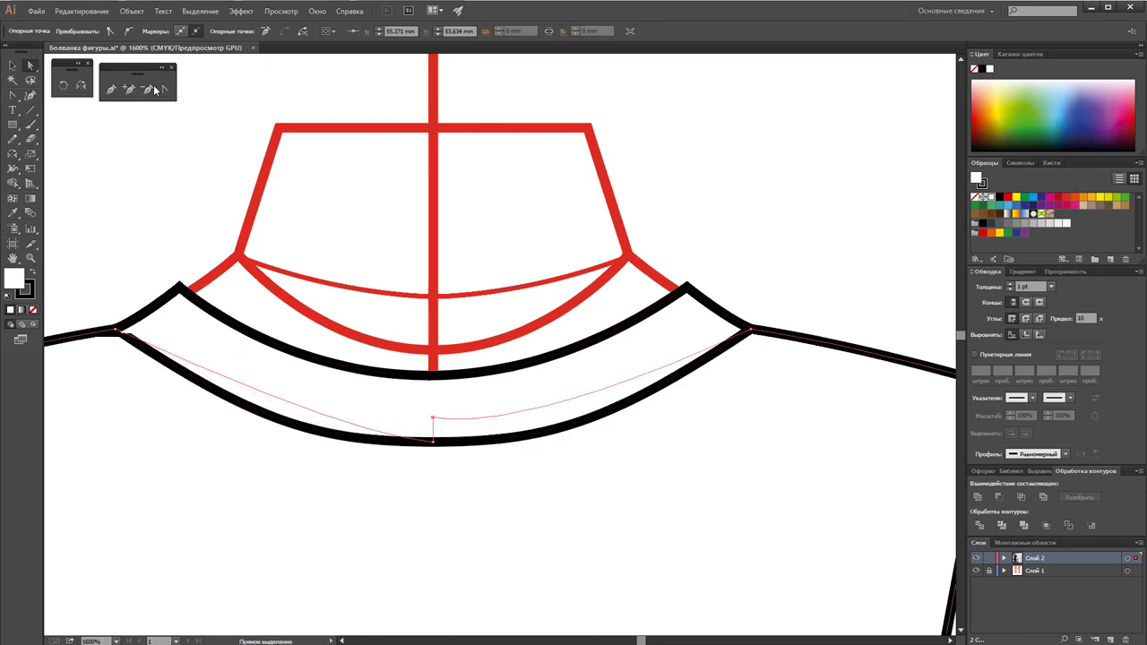
Step: Delete two extra neckline anchors and pull smooth handles from the bottom anchor
{"action": "key", "text": "minus"}
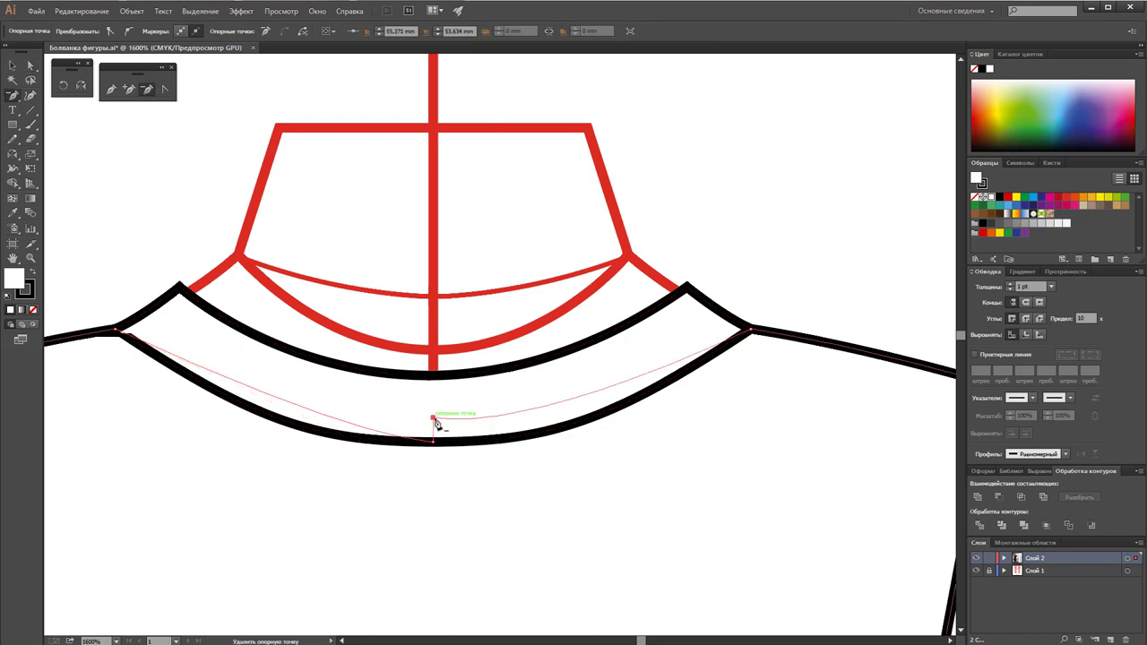
{"action": "left_click", "coordinate": [434, 418]}
{"action": "left_click", "coordinate": [434, 419]}
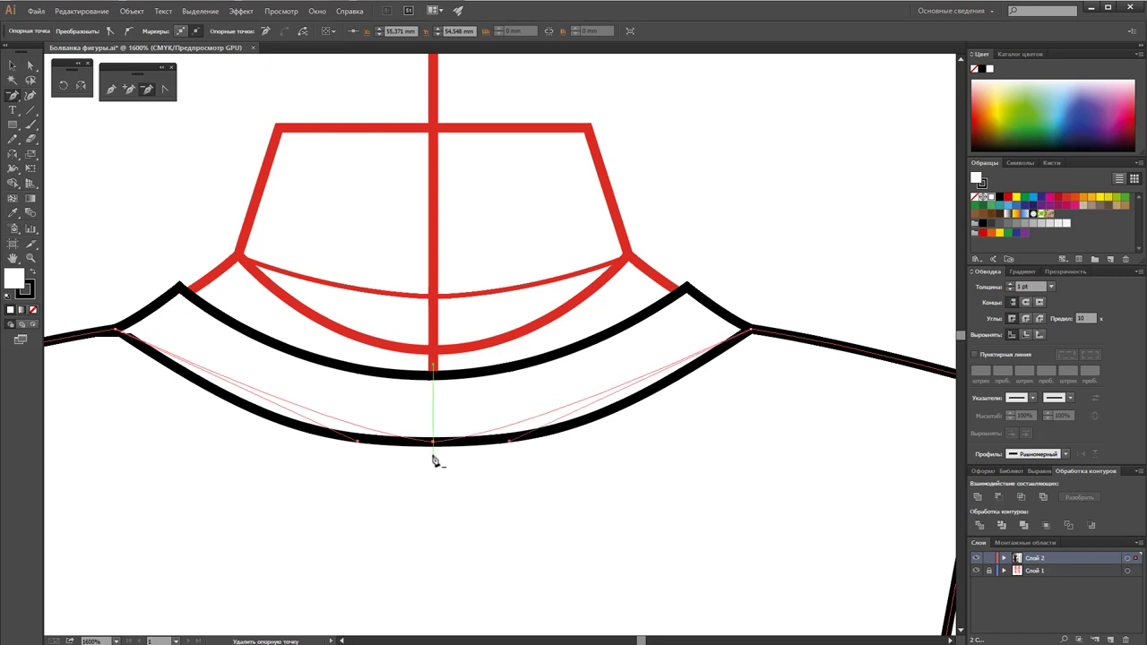
{"action": "left_click", "coordinate": [169, 93]}
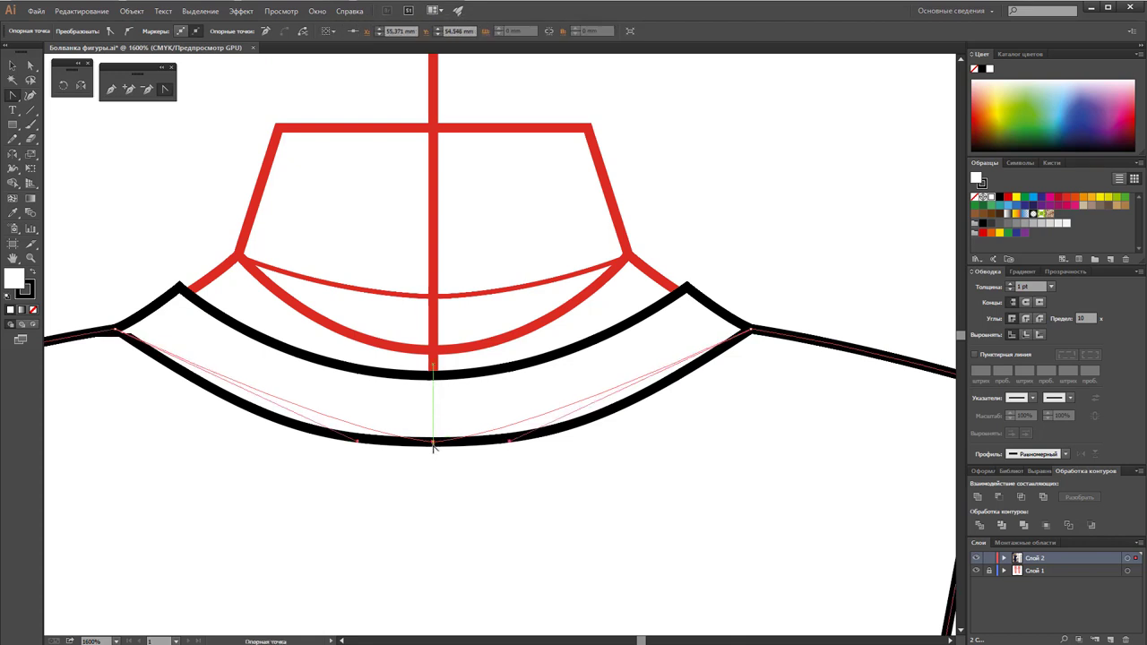
{"action": "left_click_drag", "start_coordinate": [433, 440], "coordinate": [269, 446]}
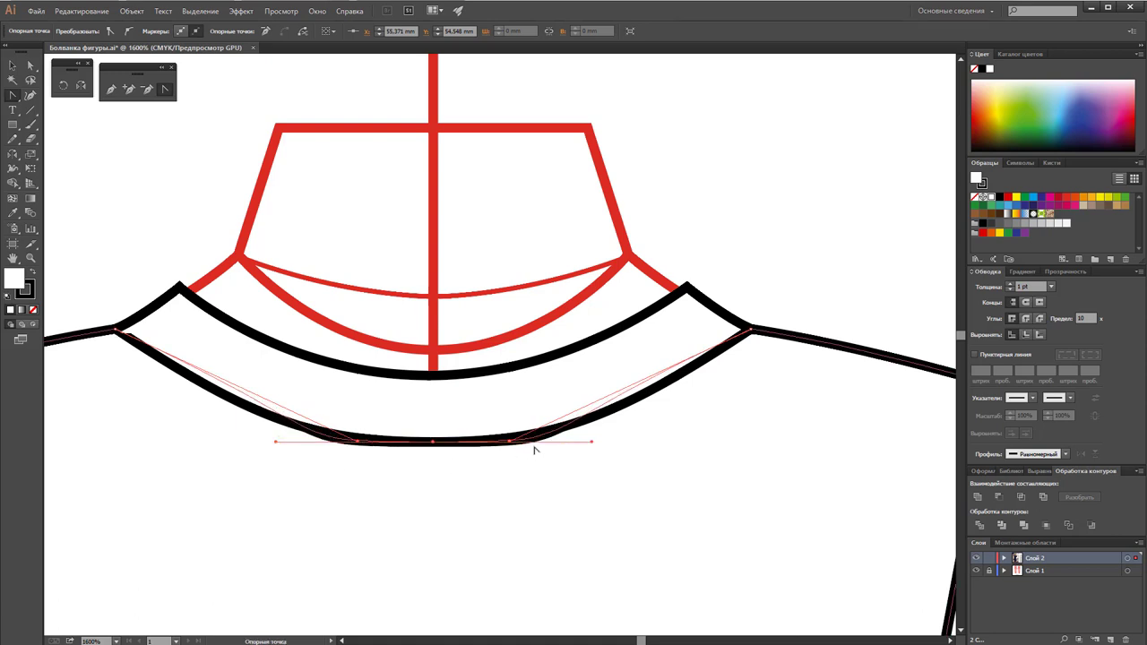
{"action": "key", "text": "Up"}
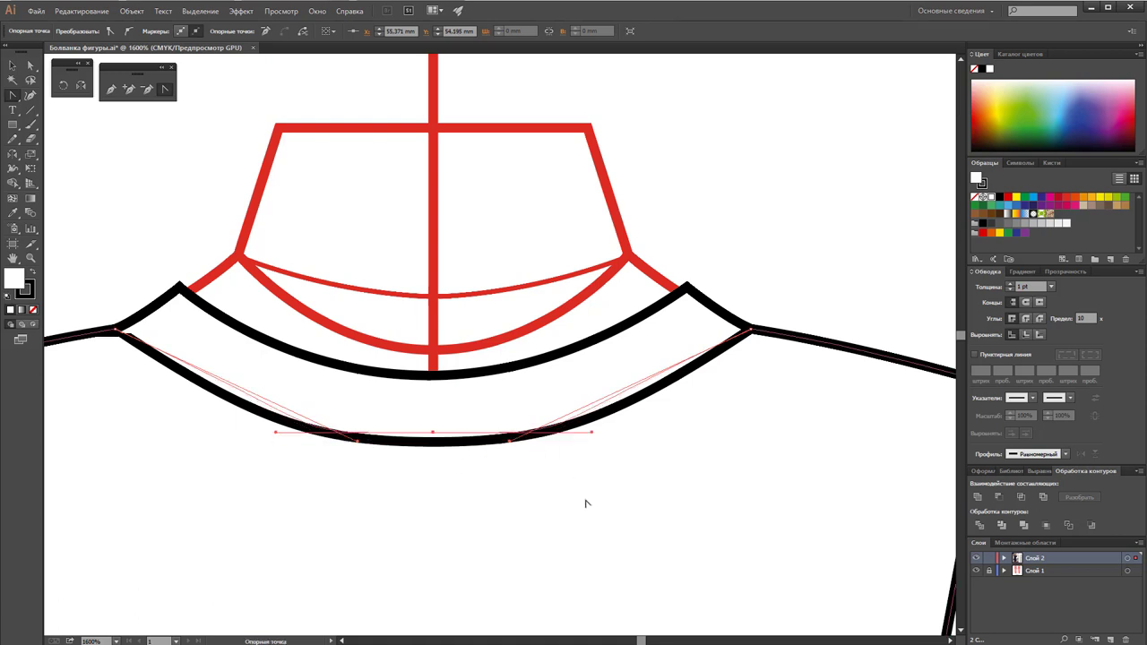
{"action": "key", "text": "v"}
{"action": "mouse_move", "coordinate": [276, 438]}
{"action": "left_mouse_down"}
{"action": "mouse_move", "coordinate": [231, 472]}
{"action": "mouse_move", "coordinate": [258, 422]}
{"action": "left_mouse_up"}
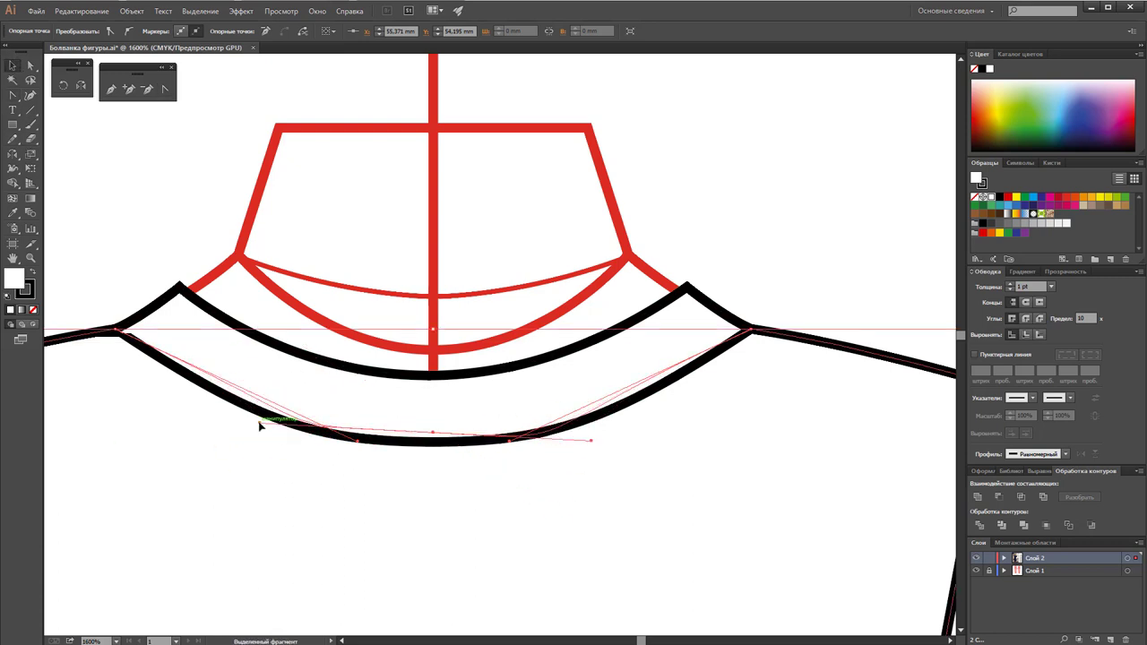
Step: Reposition the bottom anchor with horizontal handles so the neckline follows the band edge
{"action": "key", "text": "ctrl"}
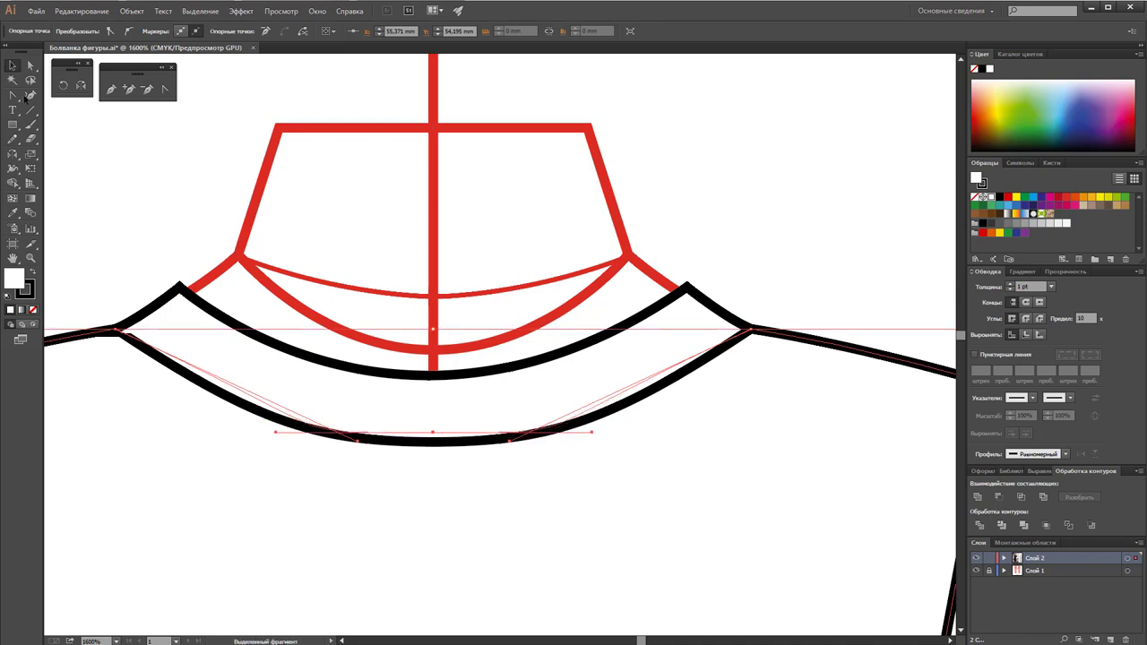
{"action": "left_click", "coordinate": [164, 88]}
{"action": "left_click_drag", "start_coordinate": [397, 436], "coordinate": [347, 441]}
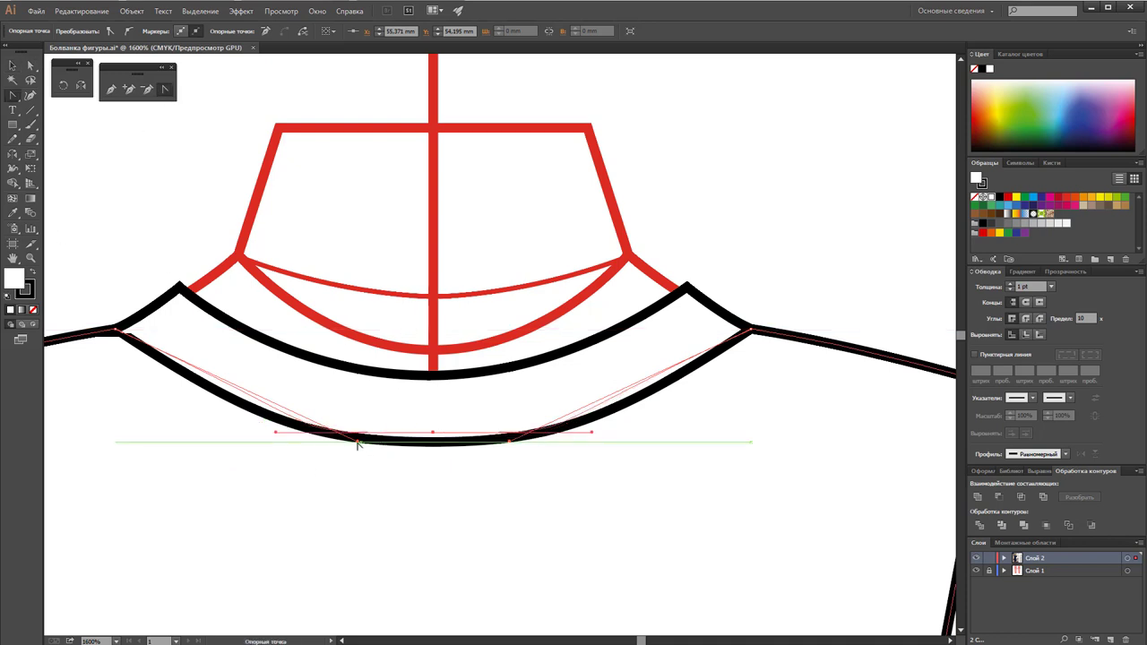
{"action": "left_click_drag", "start_coordinate": [240, 407], "coordinate": [234, 408]}
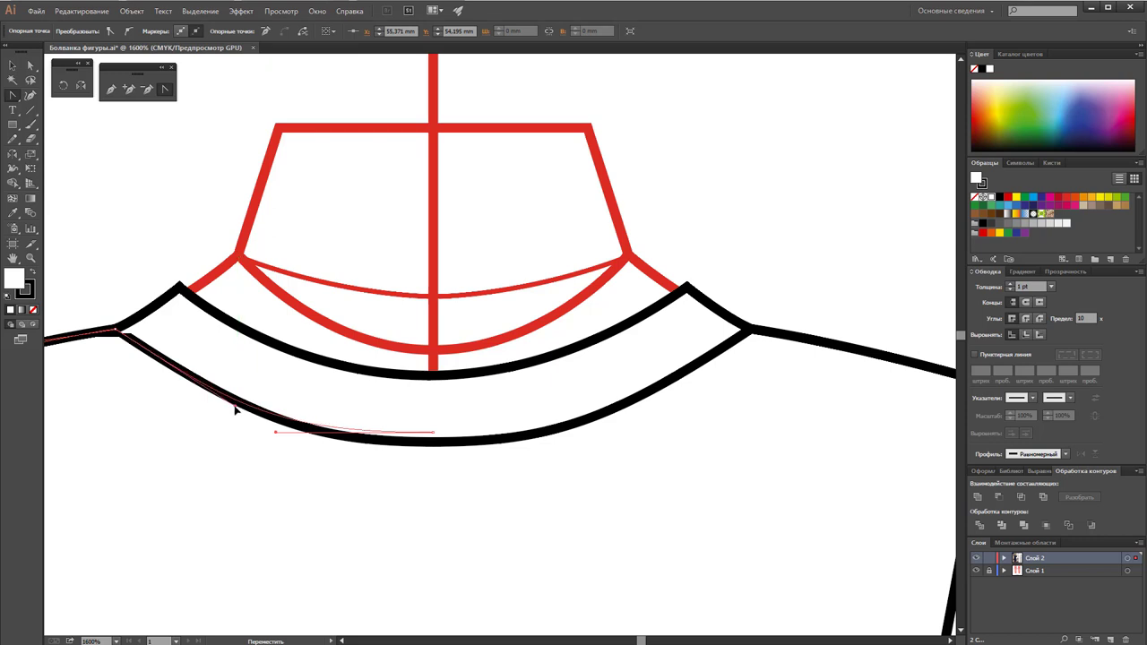
{"action": "left_click", "coordinate": [30, 64]}
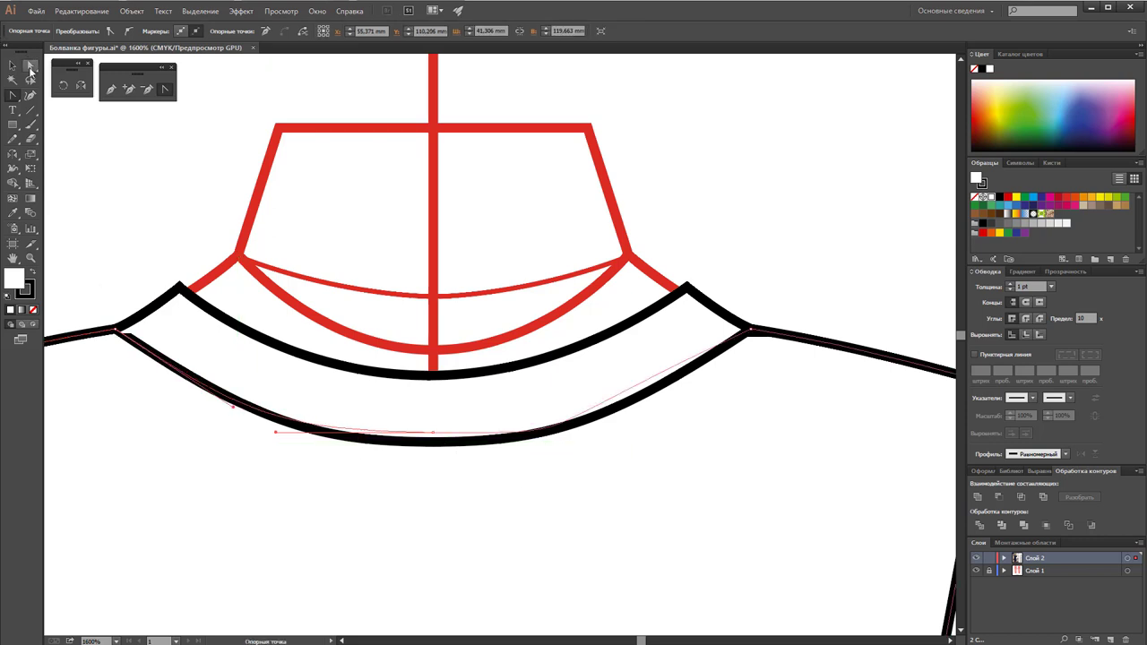
{"action": "left_click_drag", "start_coordinate": [434, 433], "coordinate": [434, 442]}
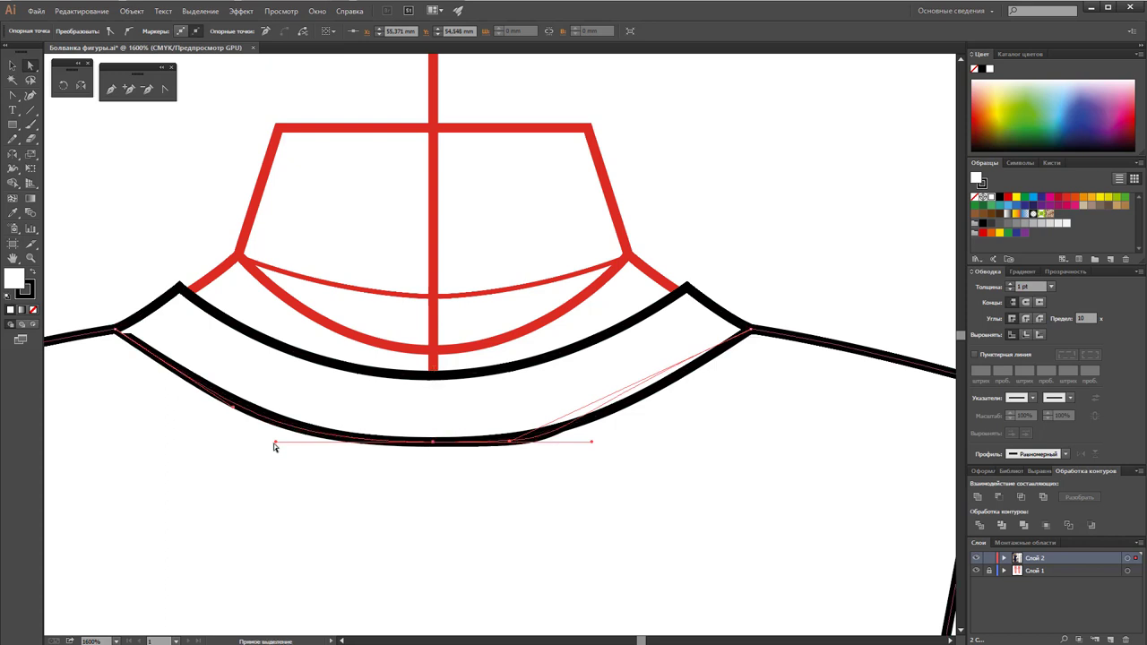
{"action": "left_click_drag", "start_coordinate": [274, 441], "coordinate": [302, 446]}
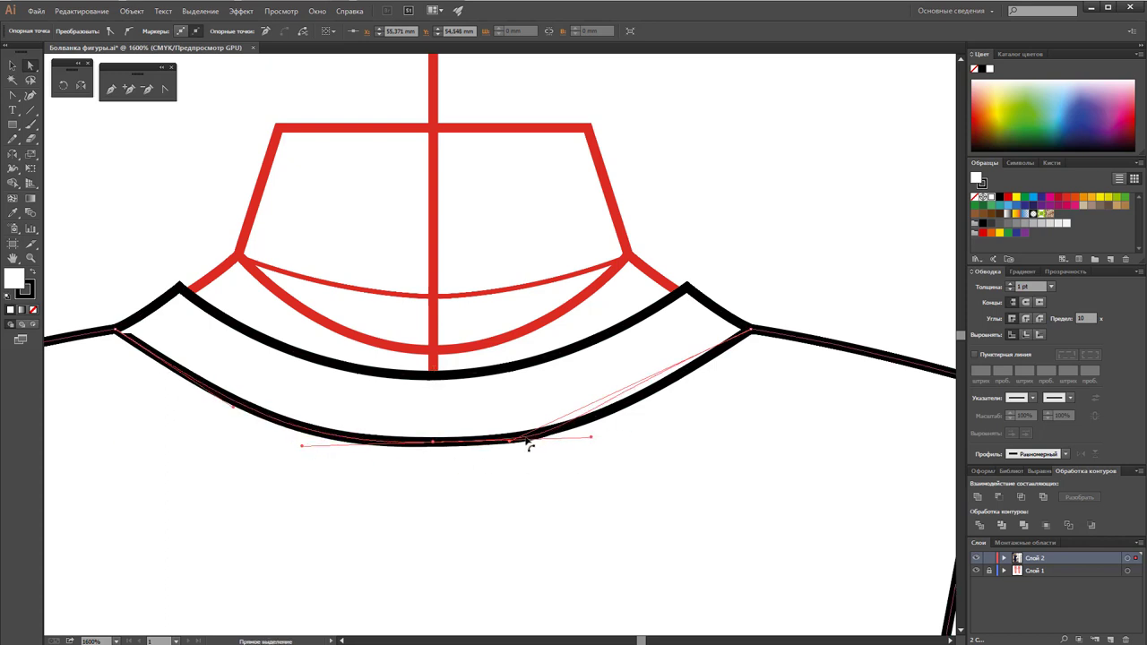
{"action": "left_click", "coordinate": [165, 88]}
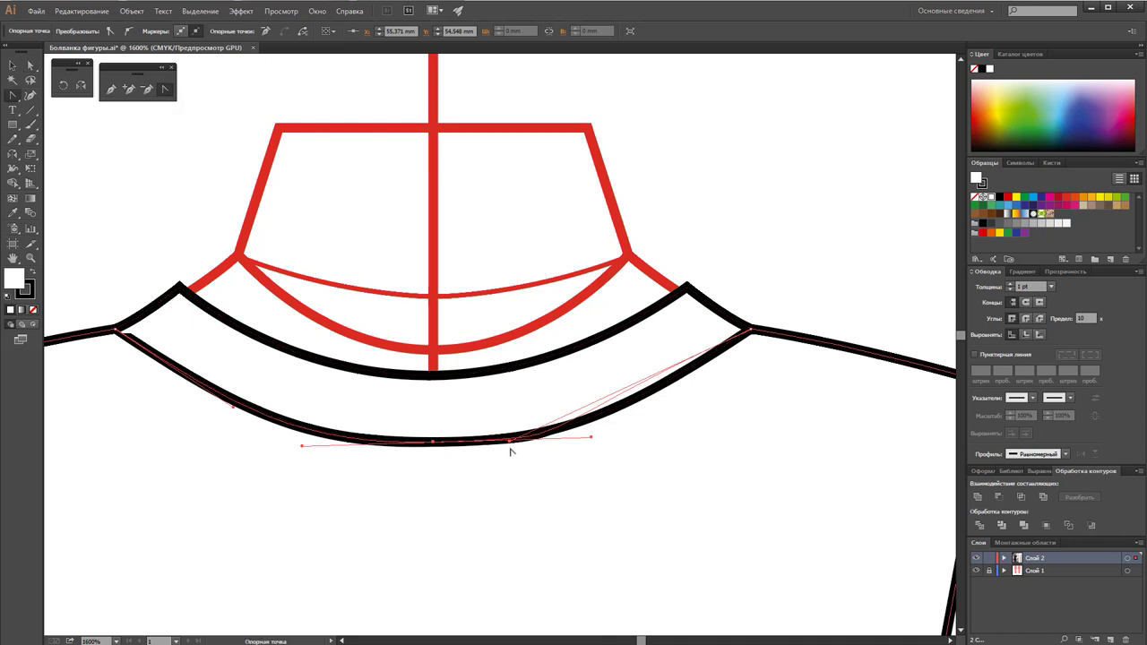
{"action": "left_click_drag", "start_coordinate": [510, 441], "coordinate": [509, 443]}
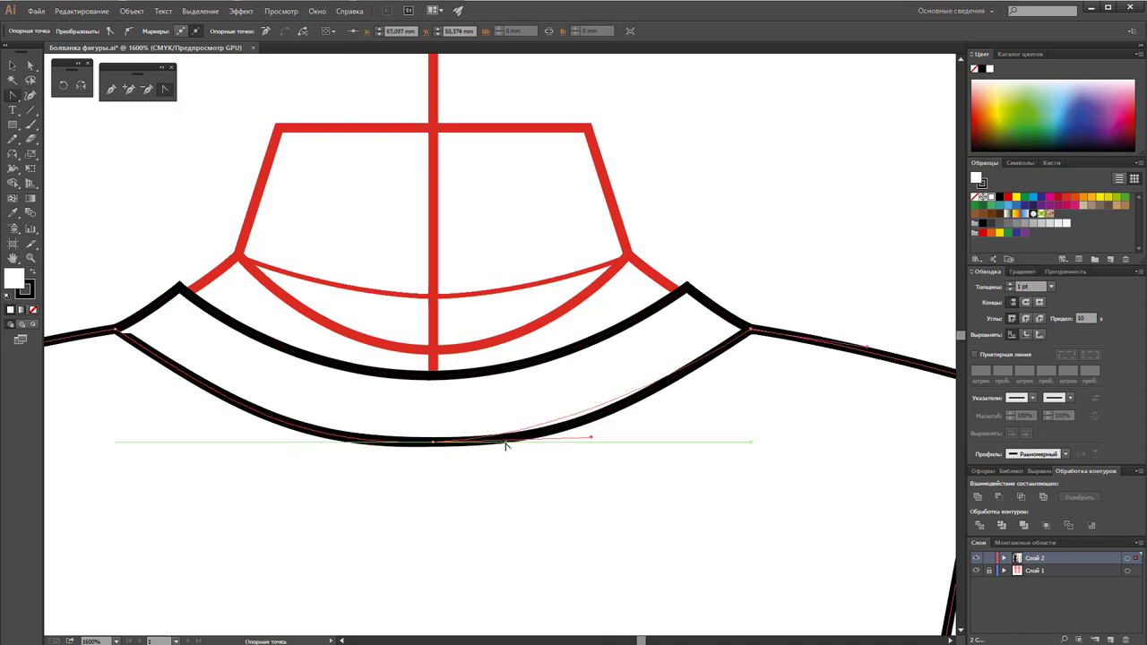
{"action": "left_click_drag", "start_coordinate": [506, 445], "coordinate": [597, 415]}
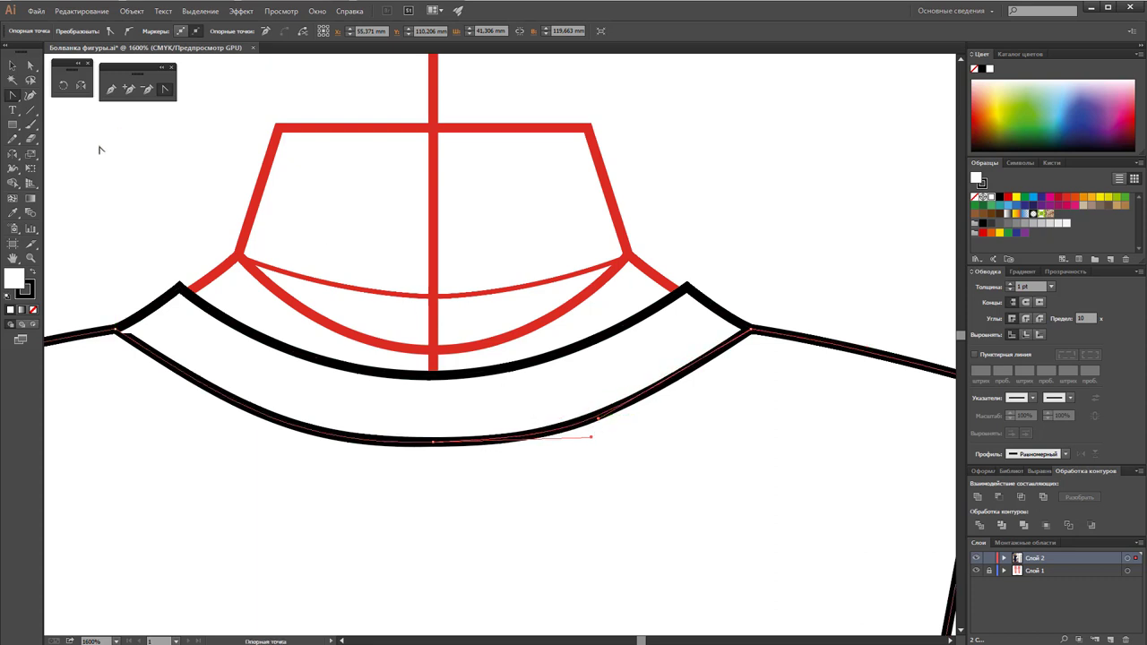
{"action": "left_click", "coordinate": [12, 65]}
Step: Nudge the collar band's left top corner slightly up into place
{"action": "left_click", "coordinate": [127, 203]}
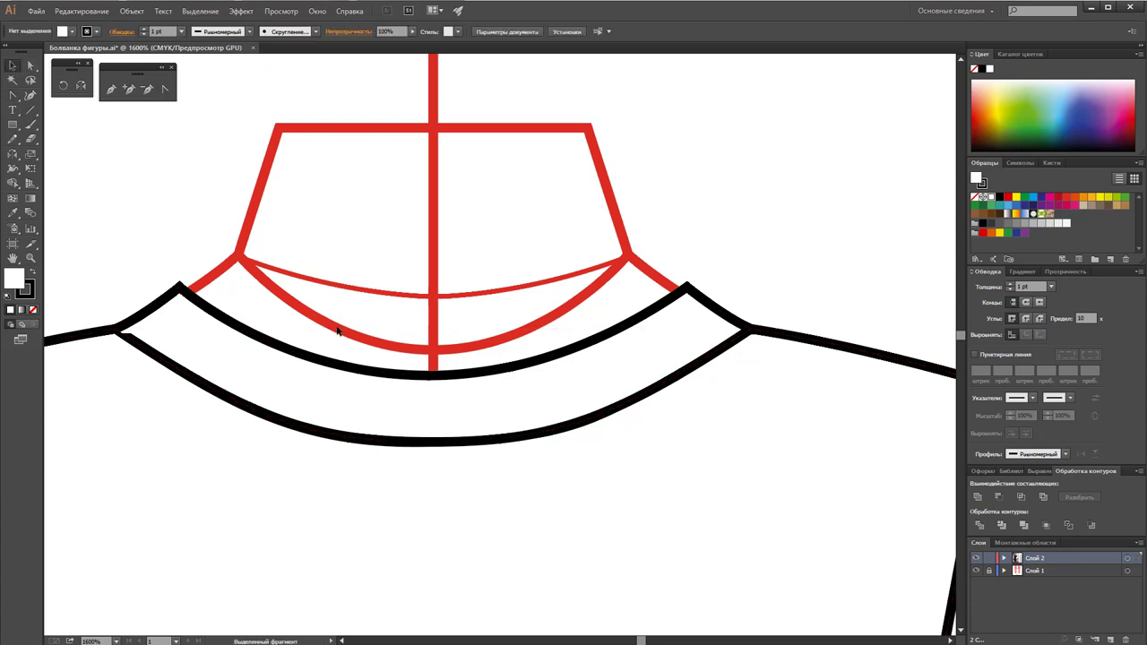
{"action": "left_click", "coordinate": [170, 318]}
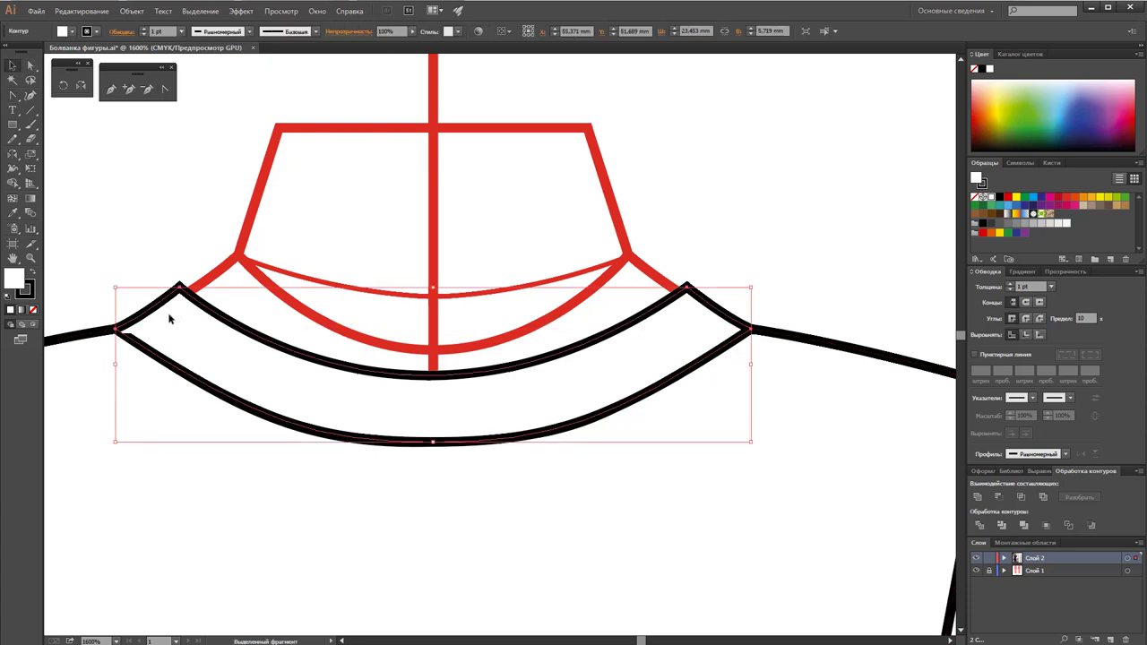
{"action": "left_click", "coordinate": [708, 226]}
{"action": "left_click", "coordinate": [633, 345]}
{"action": "left_click", "coordinate": [31, 80]}
{"action": "left_click", "coordinate": [29, 64]}
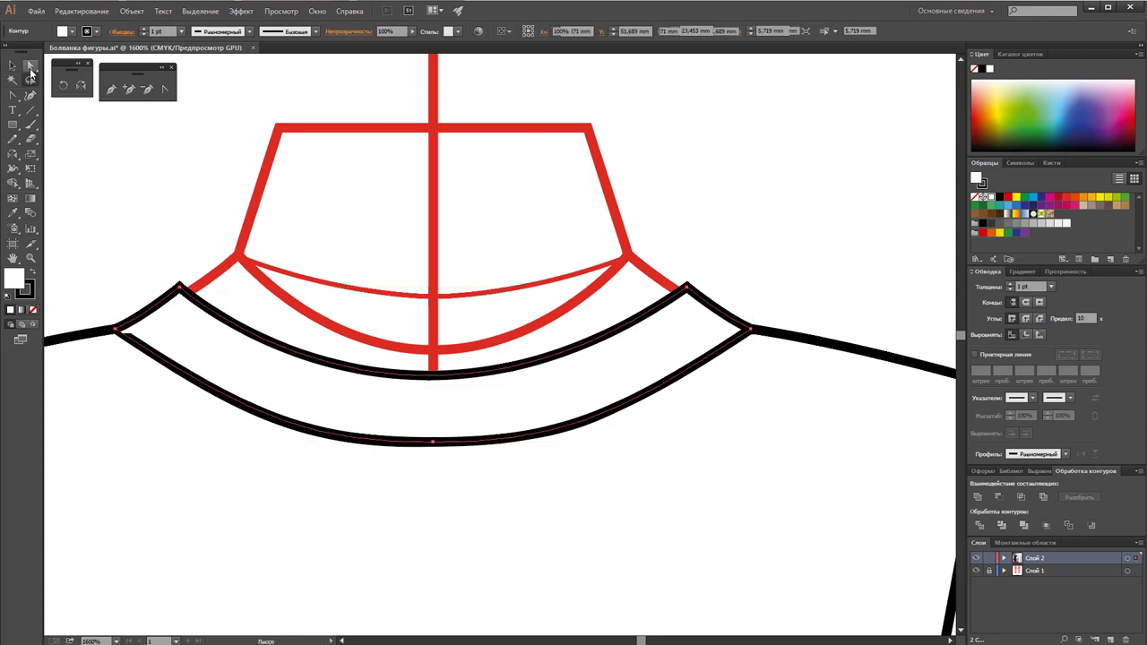
{"action": "left_click", "coordinate": [179, 287]}
{"action": "left_click_drag", "start_coordinate": [180, 286], "coordinate": [181, 283]}
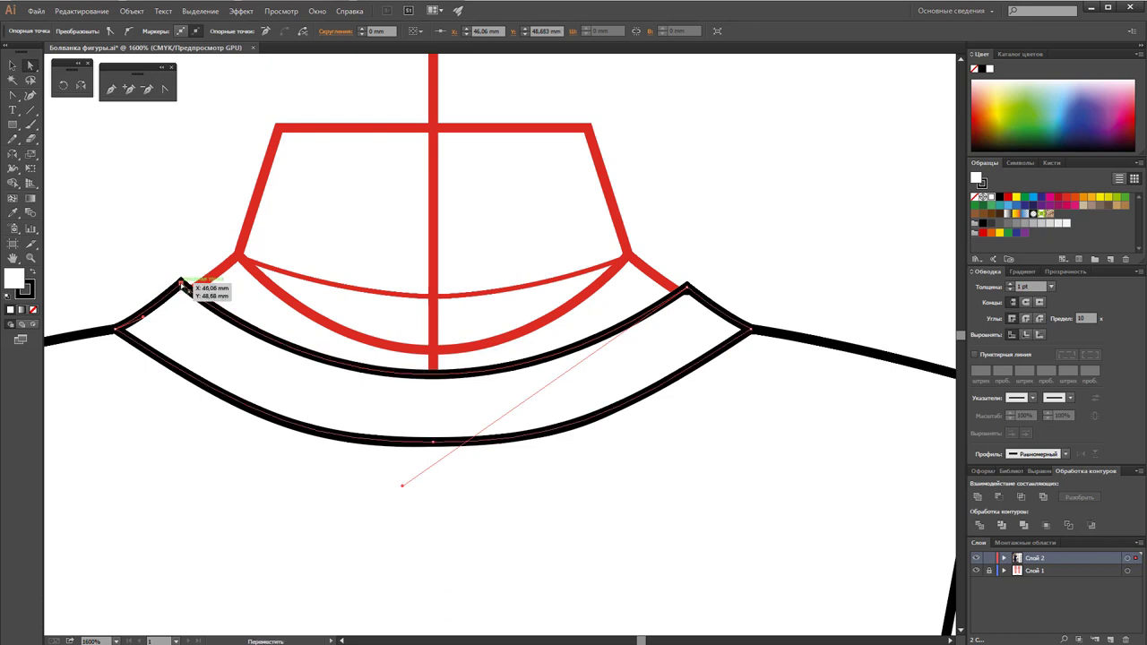
{"action": "left_click_drag", "start_coordinate": [180, 285], "coordinate": [184, 289]}
Step: Zoom out to review both figures and the reference photo, then zoom back onto the collar
{"action": "key", "text": "z"}
{"action": "left_click", "coordinate": [534, 499], "text": "alt"}
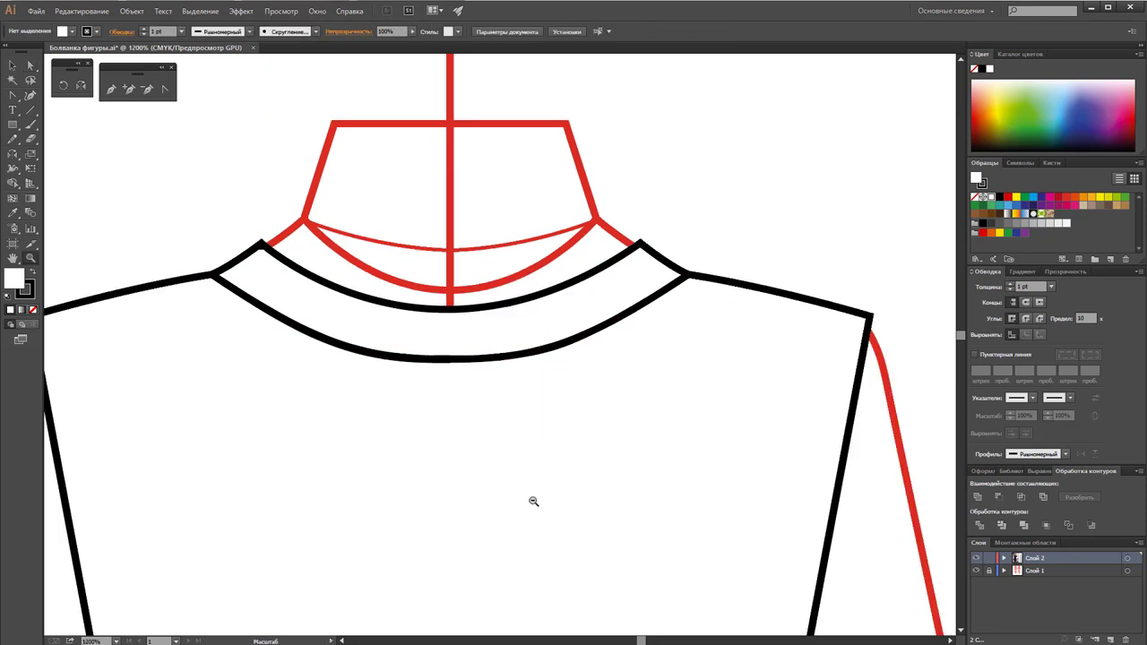
{"action": "left_click", "coordinate": [515, 454], "text": "alt"}
{"action": "left_click", "coordinate": [510, 453], "text": "alt"}
{"action": "left_click", "coordinate": [509, 451], "text": "alt"}
{"action": "left_click", "coordinate": [511, 444], "text": "alt"}
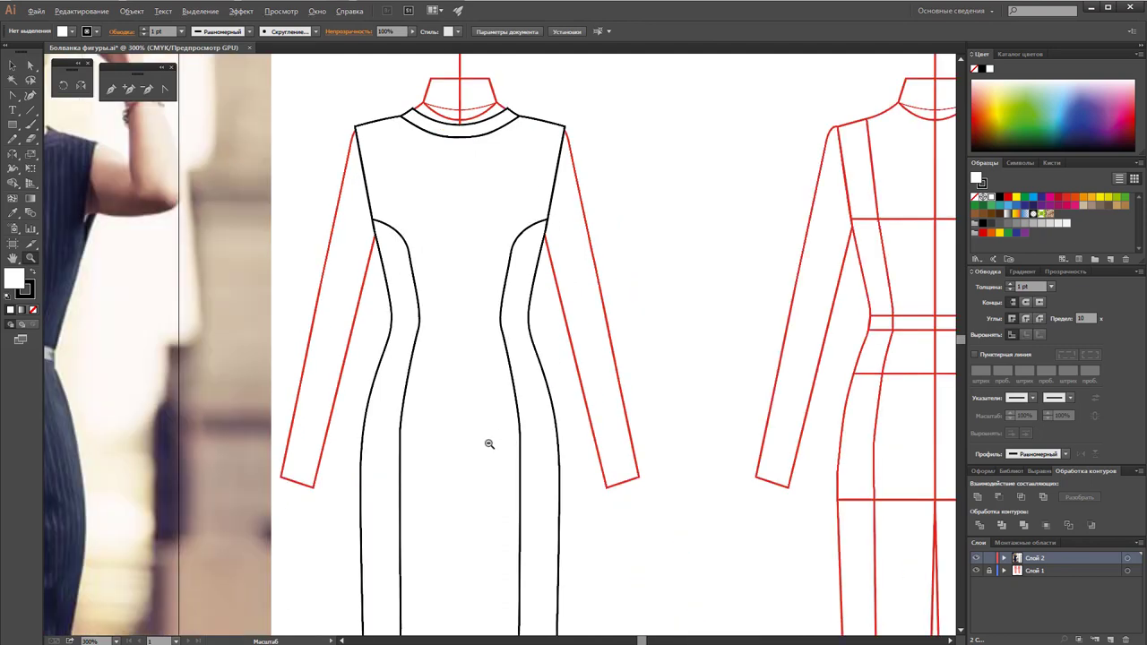
{"action": "left_click", "coordinate": [490, 444], "text": "alt"}
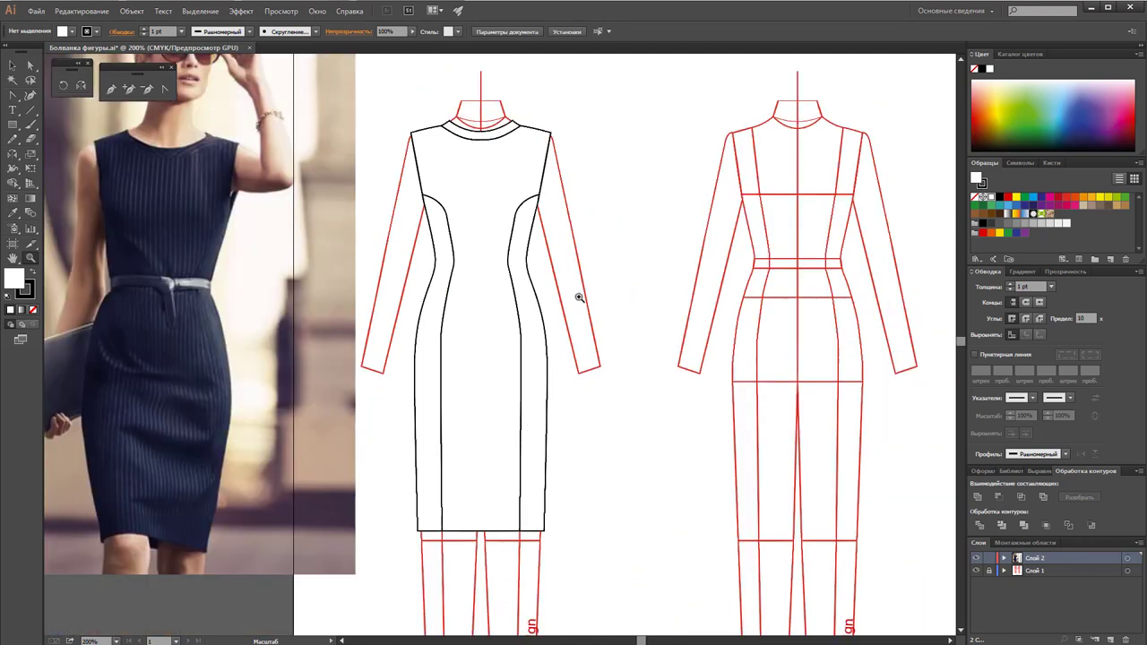
{"action": "left_click", "coordinate": [493, 163]}
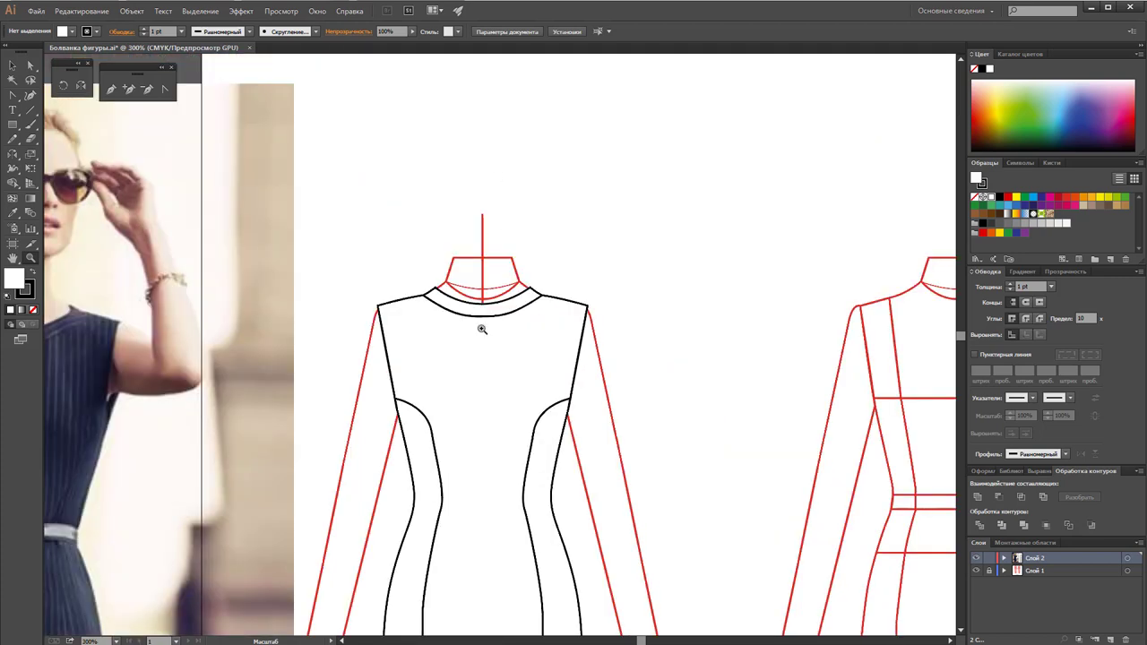
{"action": "left_click", "coordinate": [483, 330]}
{"action": "left_click", "coordinate": [494, 305]}
{"action": "left_click", "coordinate": [519, 381]}
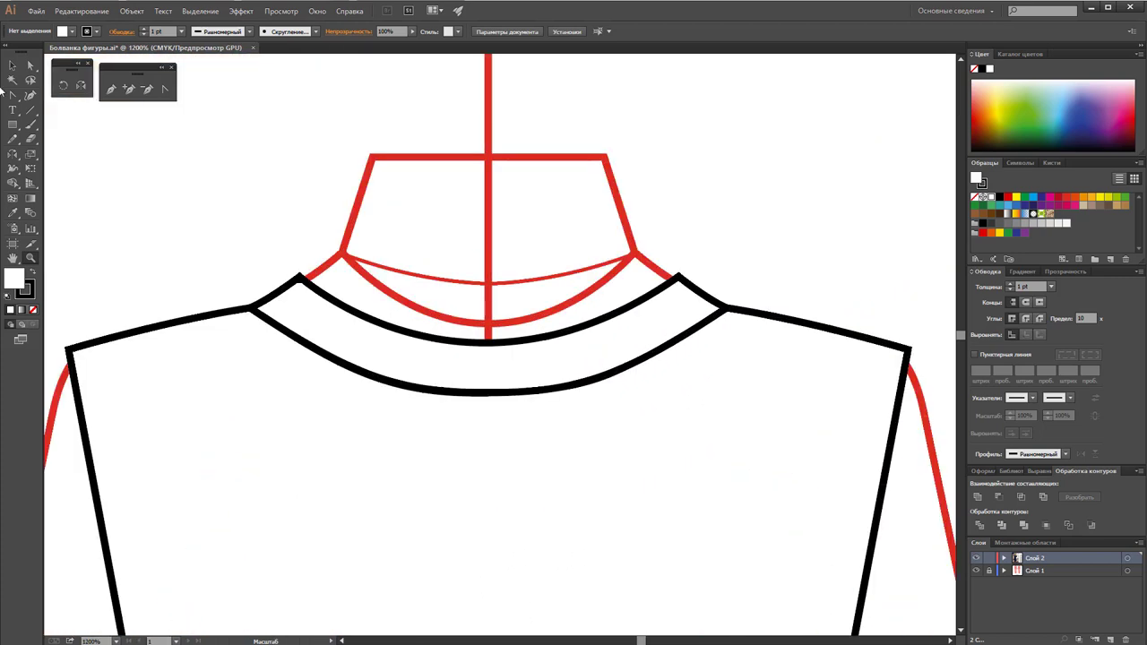
Step: Move the collar's left end inward and its right corner 0.44 mm down onto the neckline
{"action": "left_click", "coordinate": [29, 66]}
{"action": "left_click", "coordinate": [301, 280]}
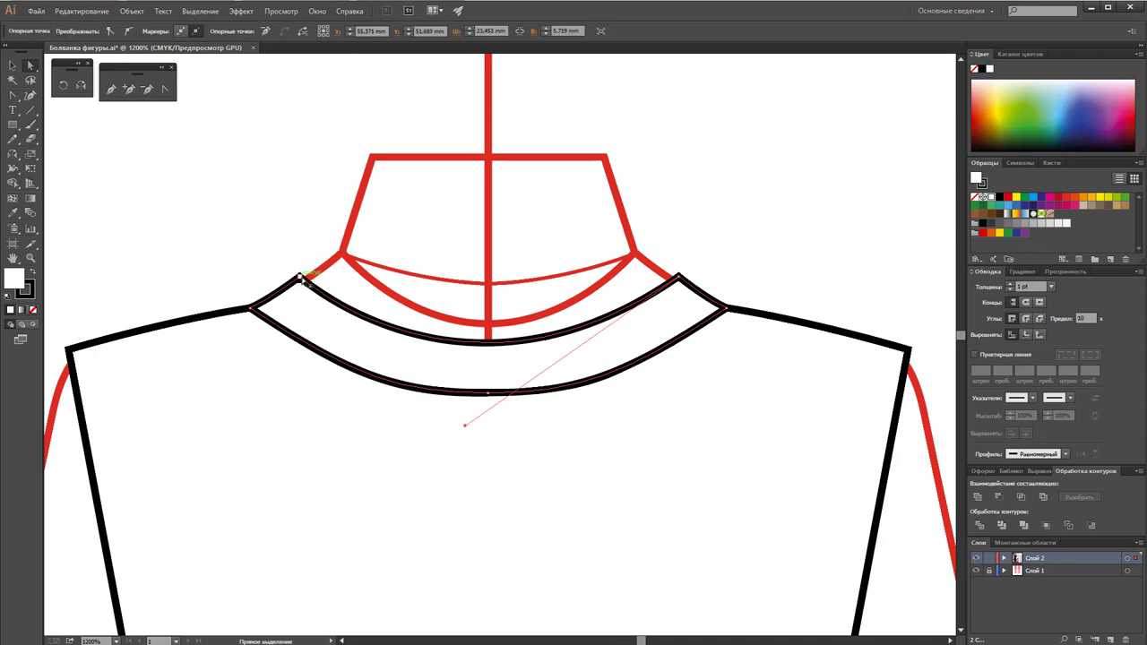
{"action": "left_click_drag", "start_coordinate": [301, 280], "coordinate": [311, 281]}
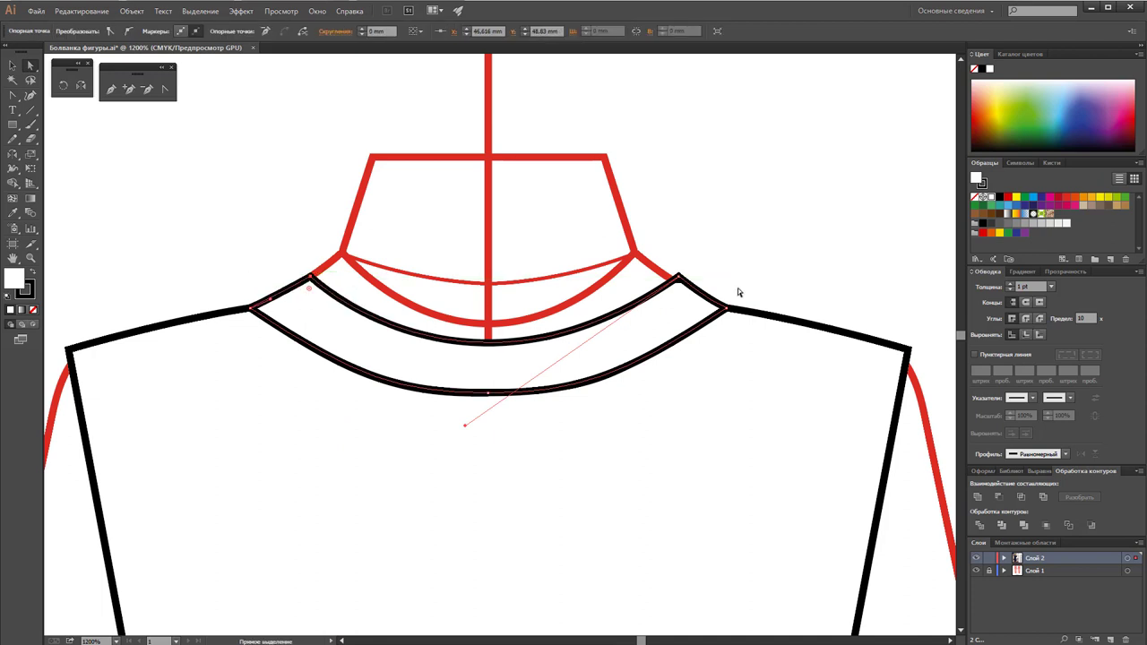
{"action": "left_click_drag", "start_coordinate": [679, 276], "coordinate": [669, 289]}
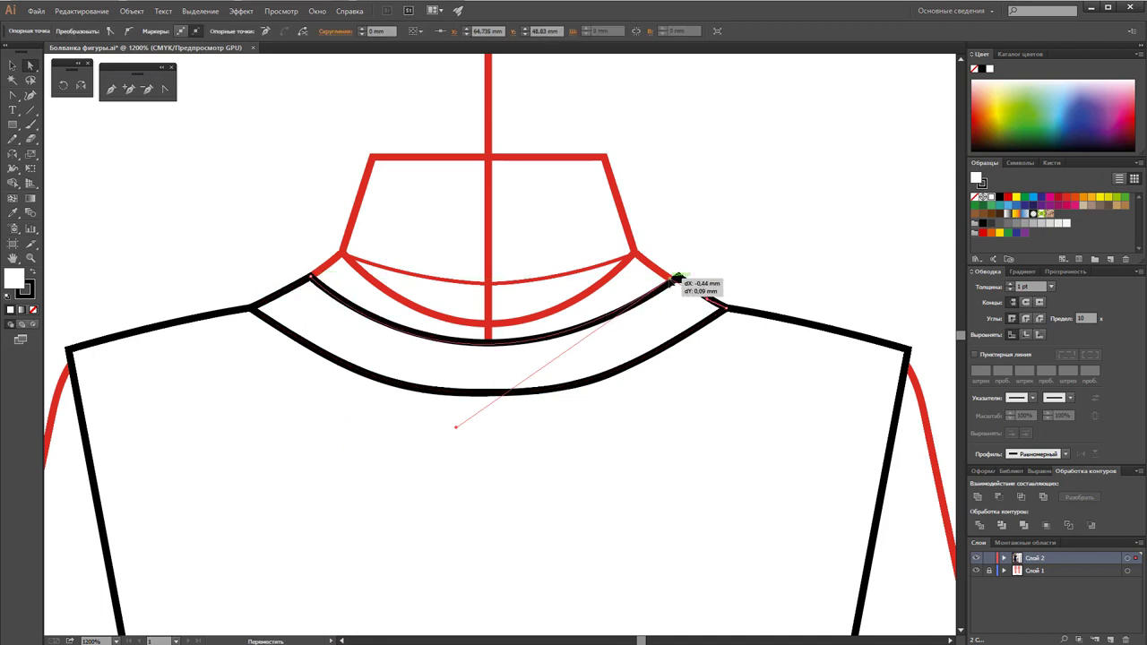
{"action": "left_click", "coordinate": [12, 65]}
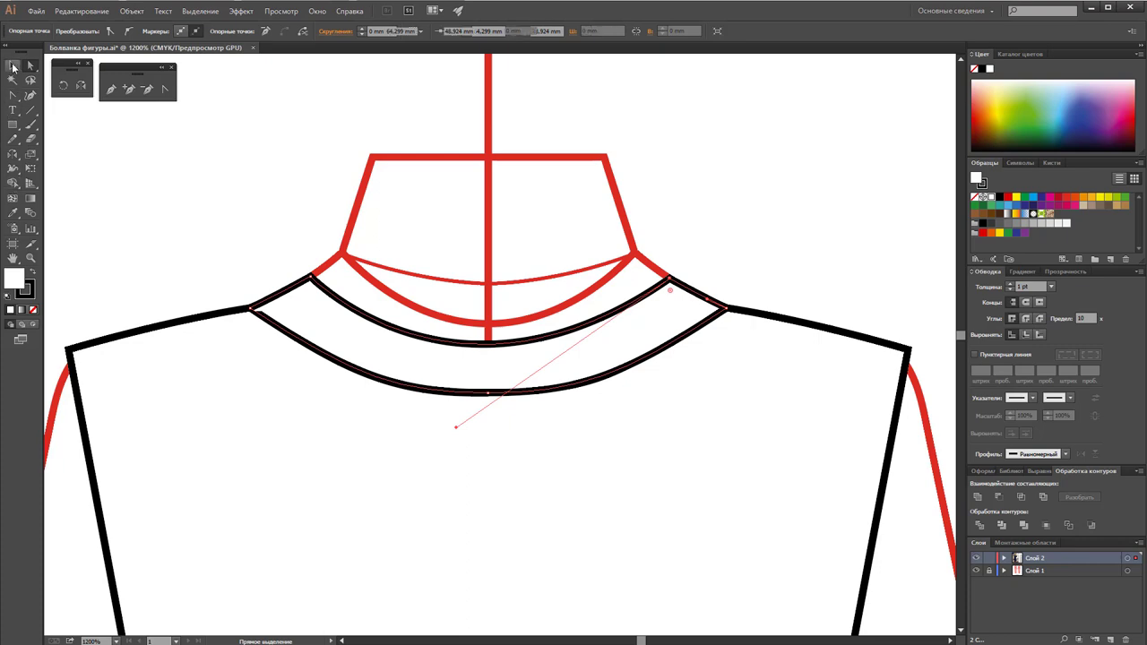
{"action": "left_click", "coordinate": [269, 228]}
{"action": "key", "text": "z"}
{"action": "left_click", "coordinate": [476, 489], "text": "alt"}
{"action": "left_click", "coordinate": [522, 454], "text": "alt"}
{"action": "left_click", "coordinate": [475, 450], "text": "alt"}
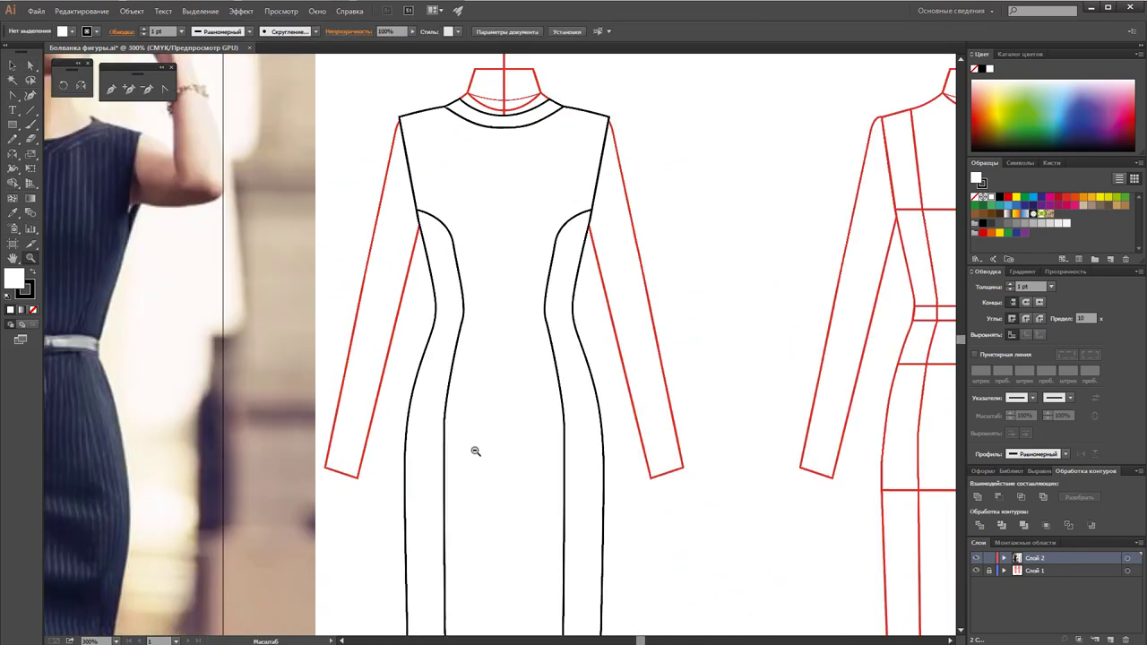
{"action": "left_click", "coordinate": [463, 422], "text": "alt"}
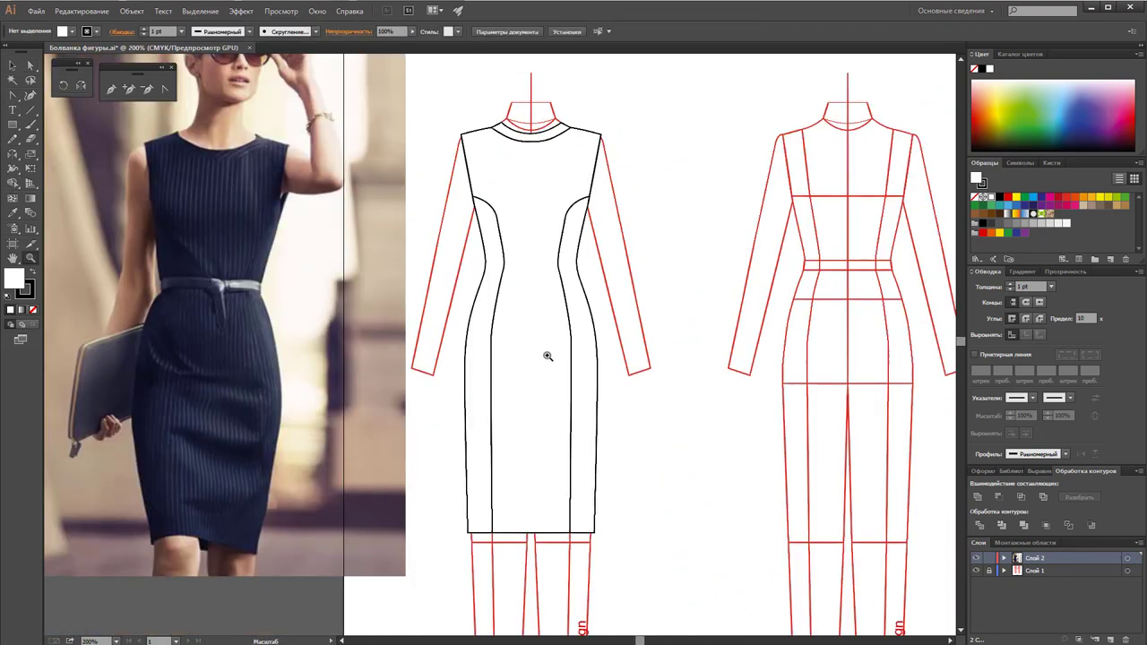
Step: Draw a hem line and make it a 0.25 pt dashed stroke with 2 pt dashes and gaps
{"action": "scroll", "coordinate": [549, 356], "scroll_direction": "down", "scroll_amount": 1}
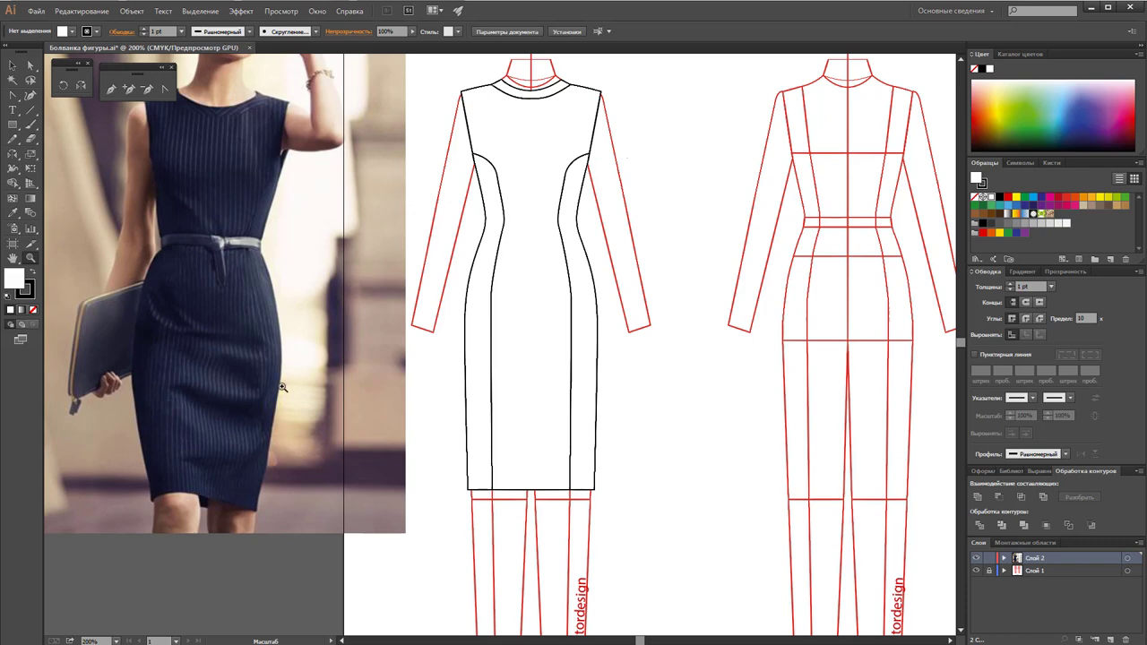
{"action": "scroll", "coordinate": [651, 414], "scroll_direction": "up", "scroll_amount": 2}
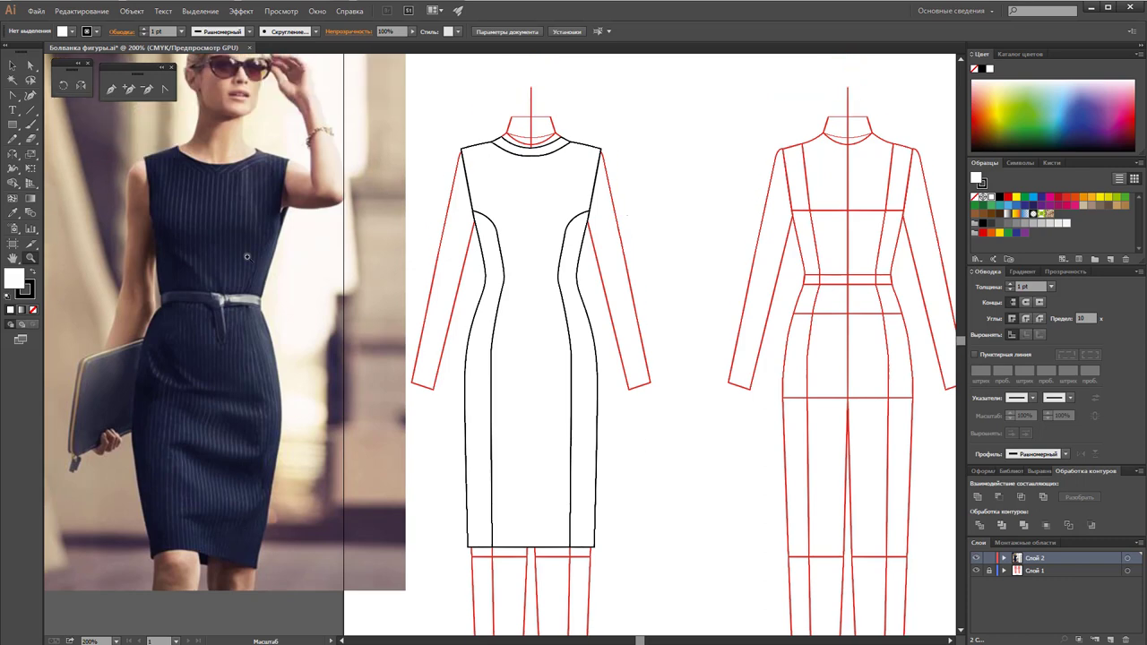
{"action": "left_click", "coordinate": [30, 110]}
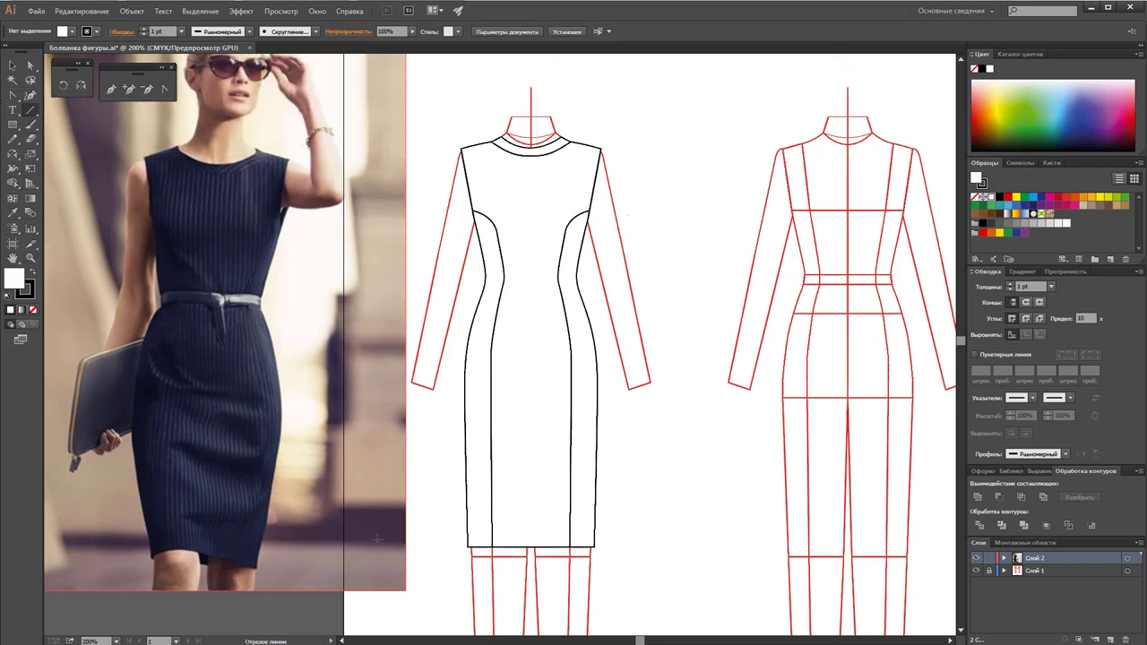
{"action": "left_click_drag", "start_coordinate": [467, 544], "coordinate": [593, 539]}
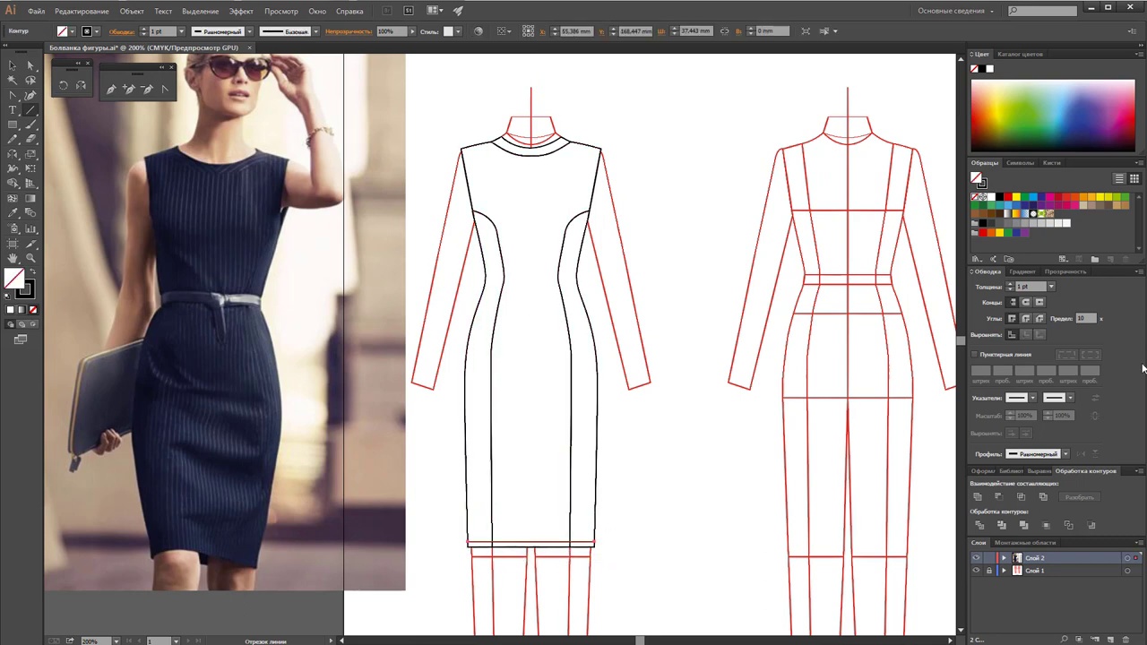
{"action": "left_click", "coordinate": [976, 355]}
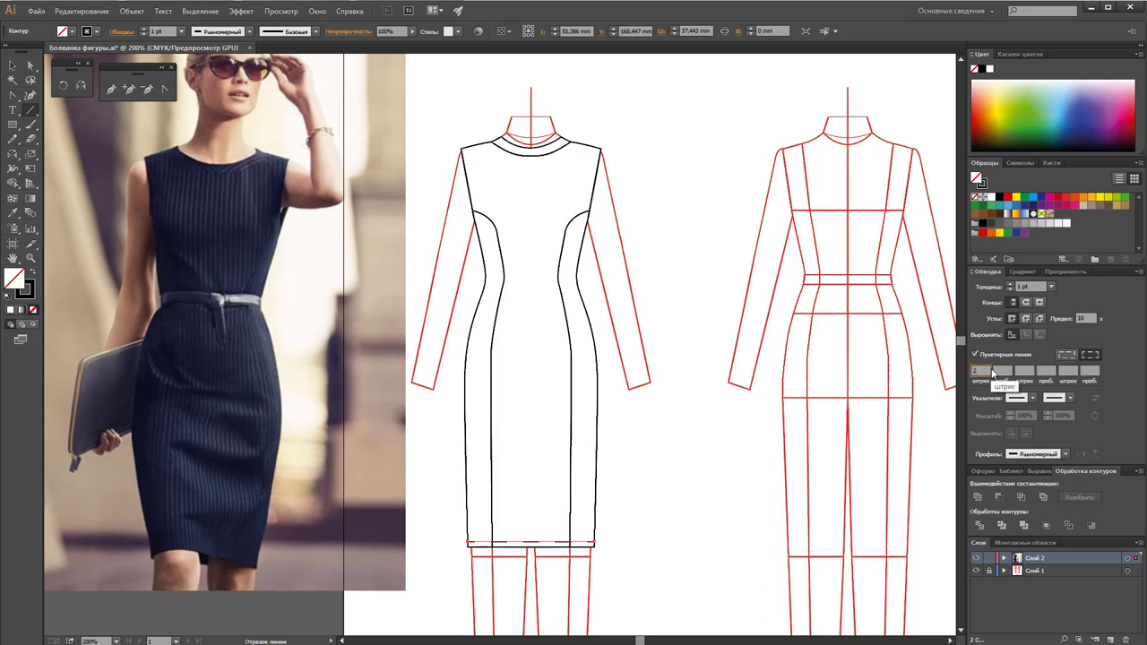
{"action": "key", "text": "Tab"}
{"action": "type", "text": "2"}
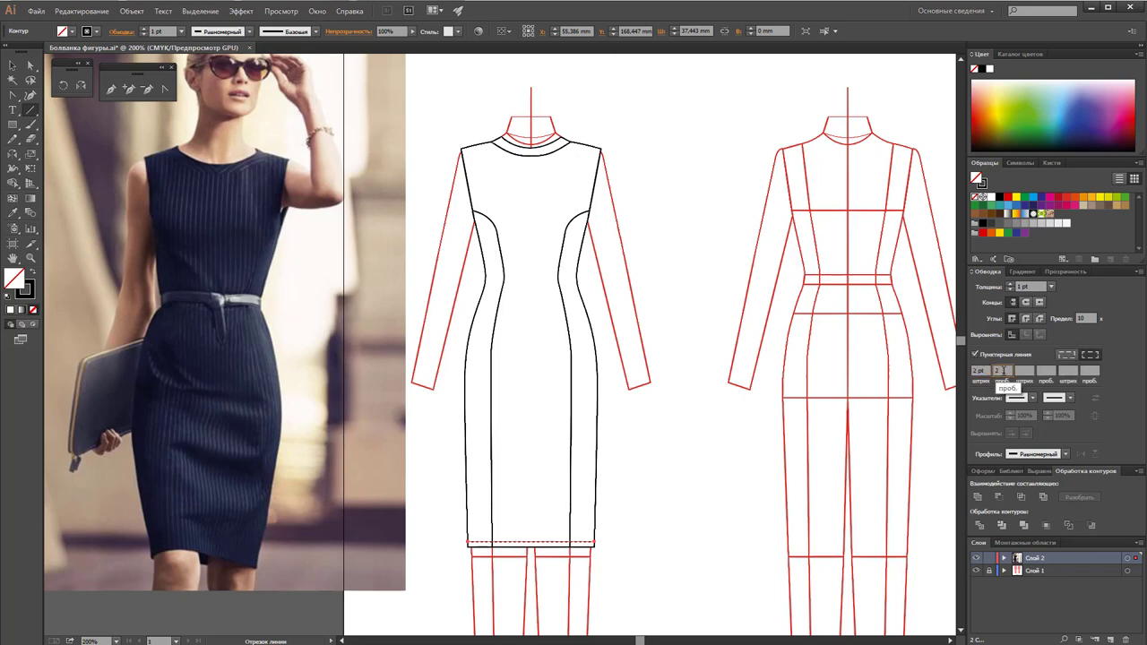
{"action": "left_click", "coordinate": [1051, 285]}
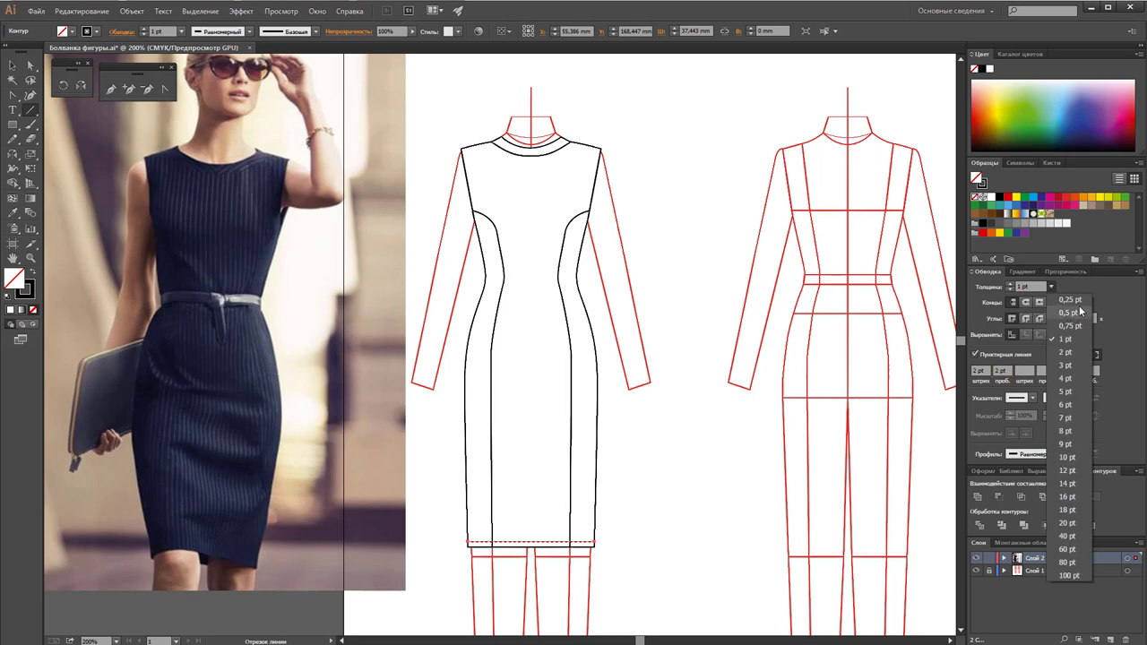
{"action": "left_click", "coordinate": [1071, 299]}
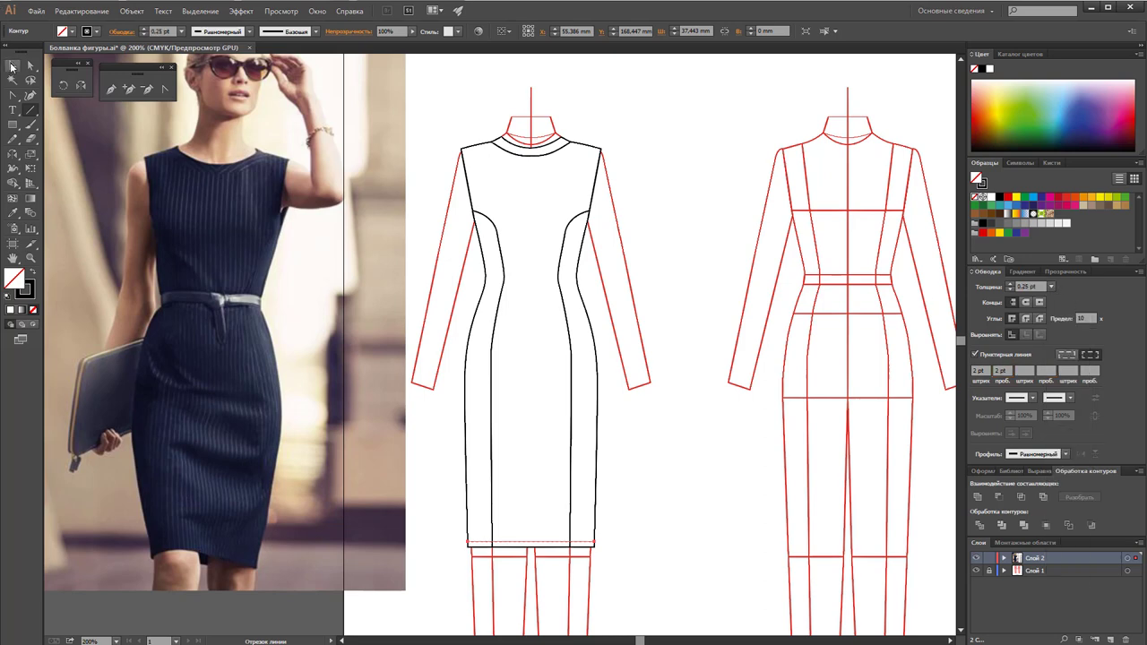
{"action": "left_click", "coordinate": [12, 66]}
{"action": "left_click", "coordinate": [710, 524]}
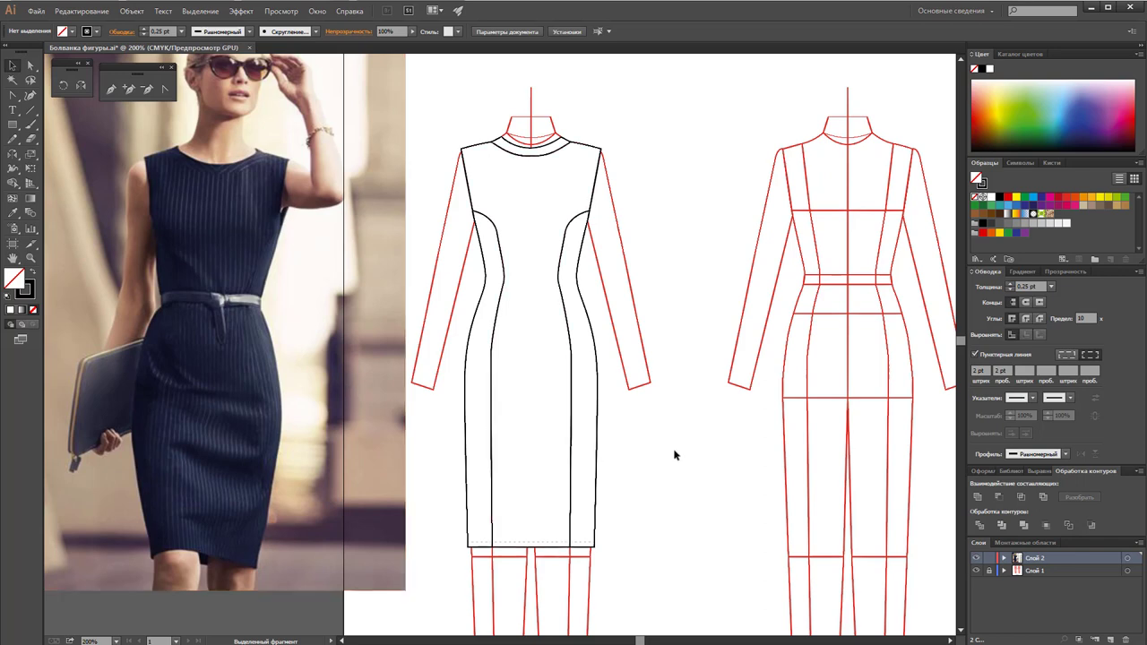
Step: Alt-drag a copy of the whole front dress, hem stitching included, onto the right-hand croquis
{"action": "key", "text": "z"}
{"action": "left_click", "coordinate": [653, 394], "text": "alt"}
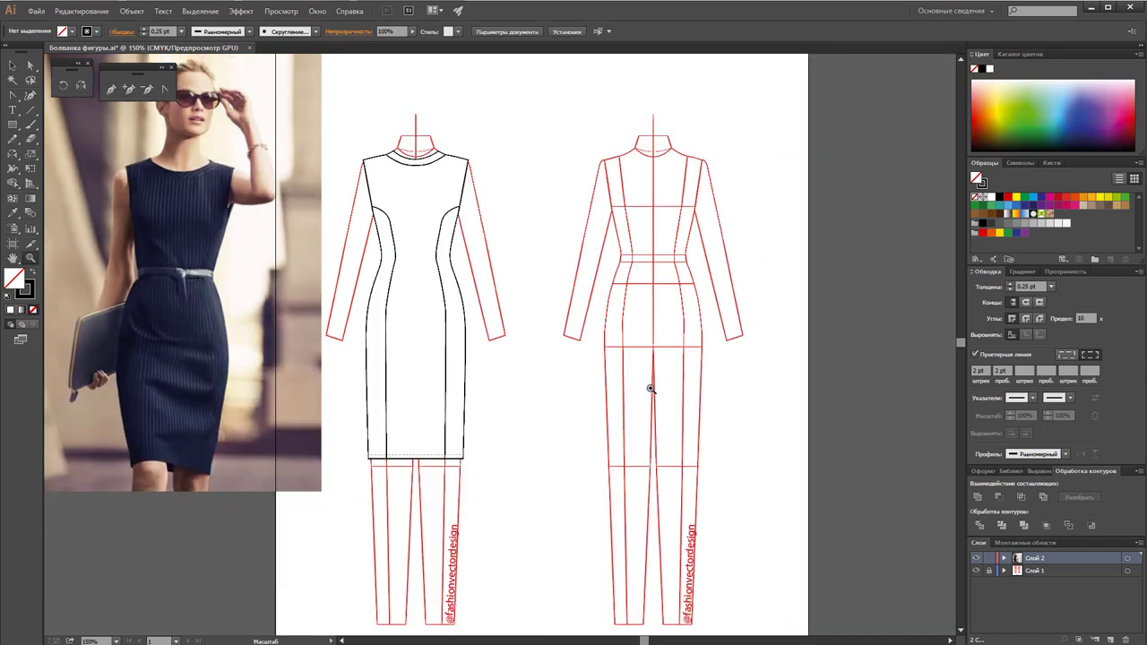
{"action": "scroll", "coordinate": [563, 327], "scroll_direction": "up", "scroll_amount": 3}
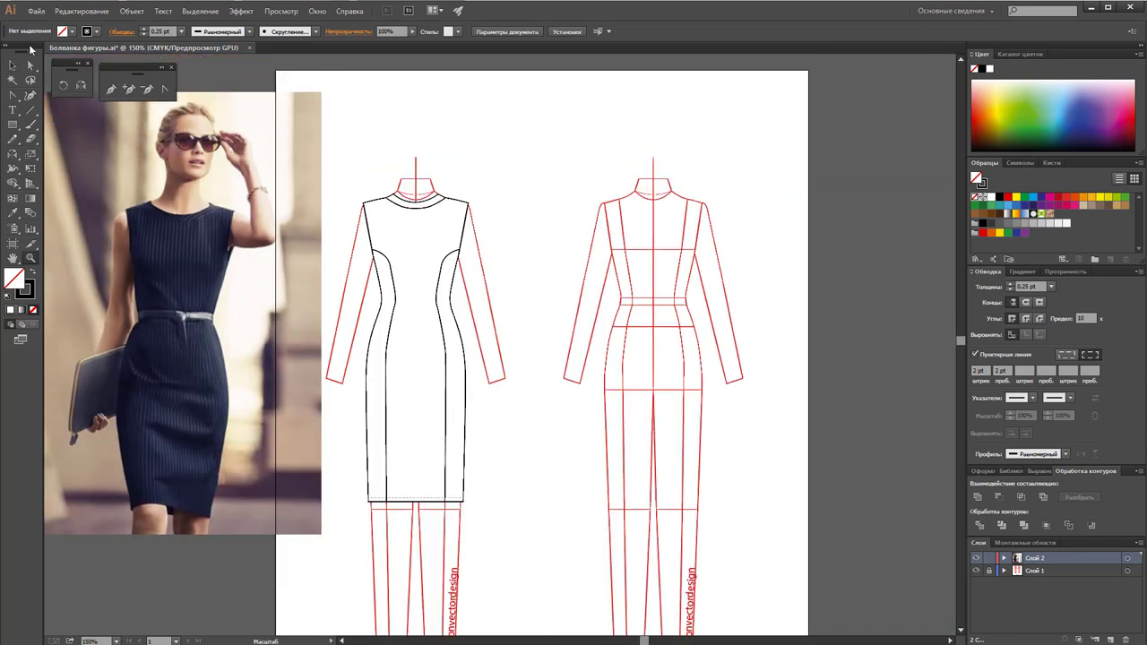
{"action": "left_click", "coordinate": [12, 64]}
{"action": "left_click_drag", "start_coordinate": [333, 143], "coordinate": [572, 541]}
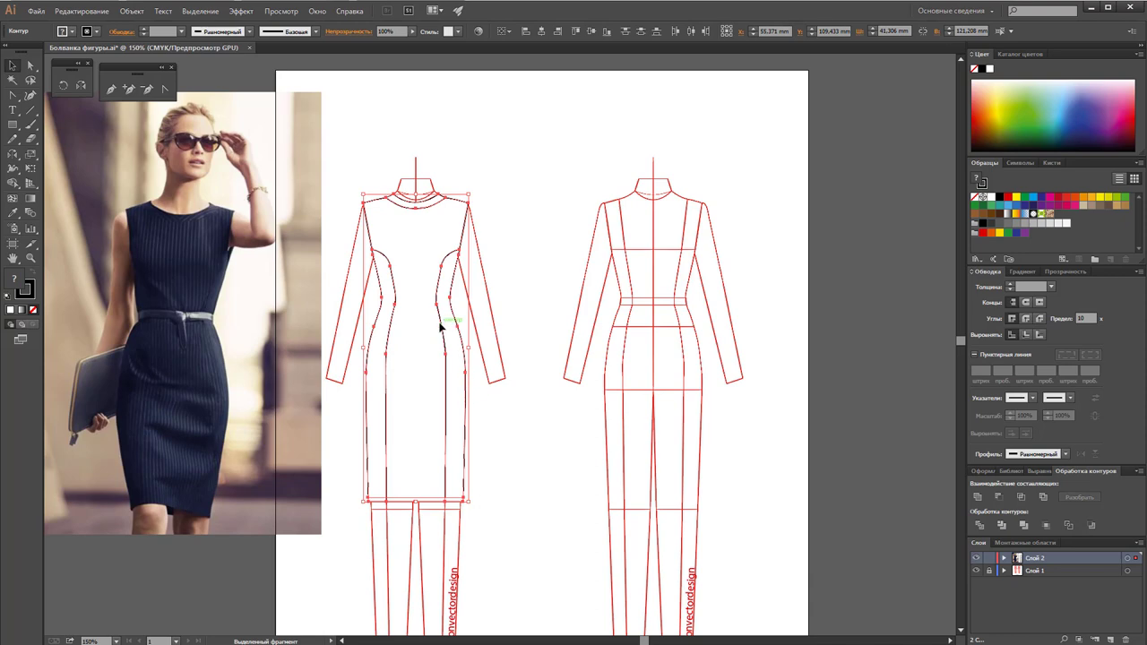
{"action": "left_click_drag", "start_coordinate": [443, 328], "coordinate": [681, 333]}
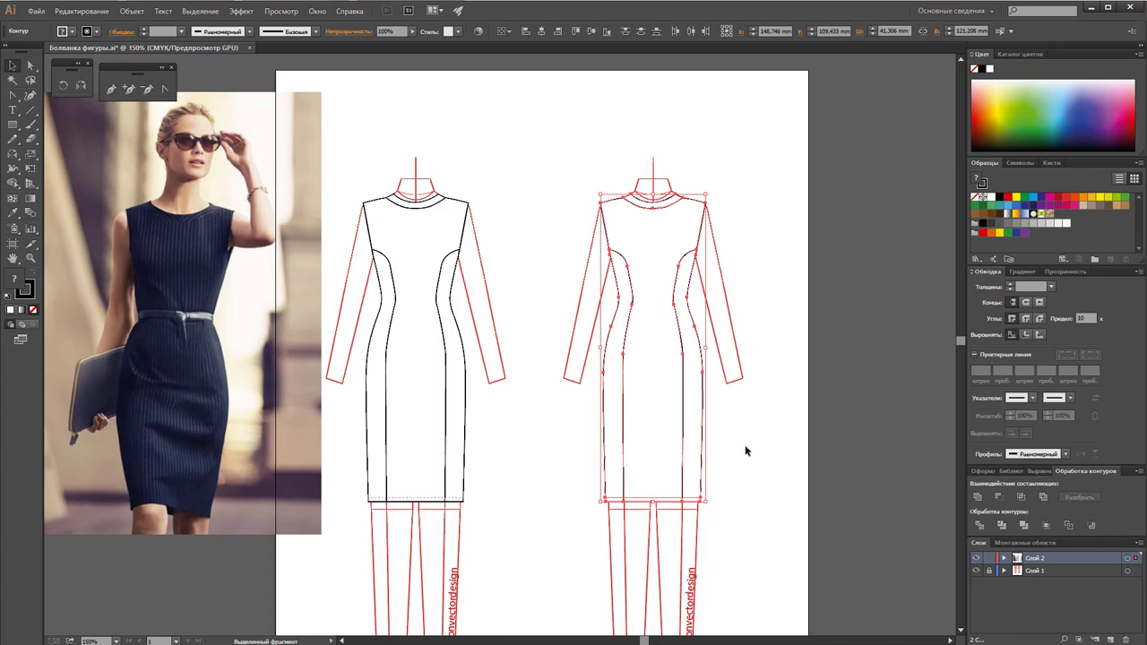
{"action": "left_click", "coordinate": [745, 444]}
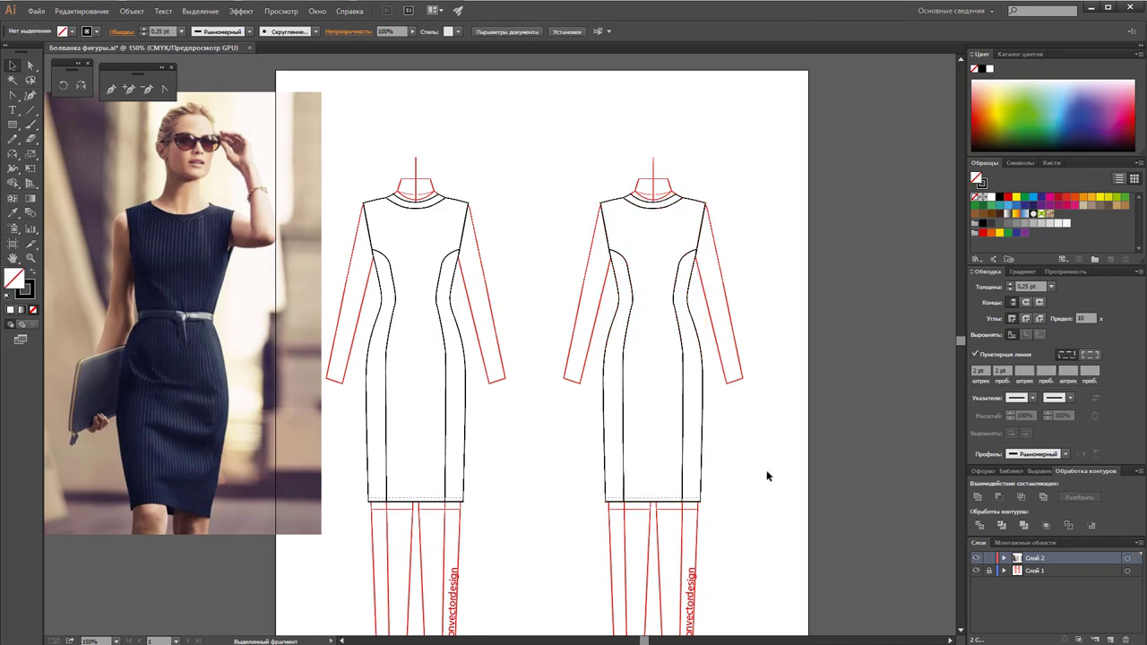
{"action": "scroll", "coordinate": [840, 521], "scroll_direction": "down", "scroll_amount": 2}
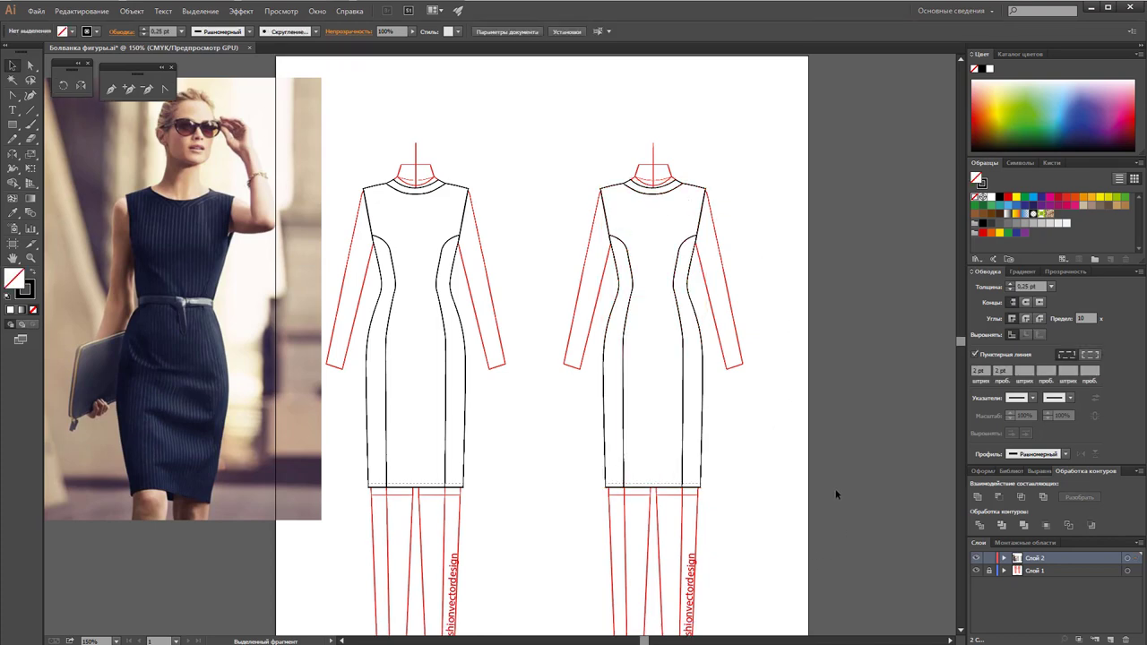
{"action": "scroll", "coordinate": [836, 473], "scroll_direction": "up", "scroll_amount": 2}
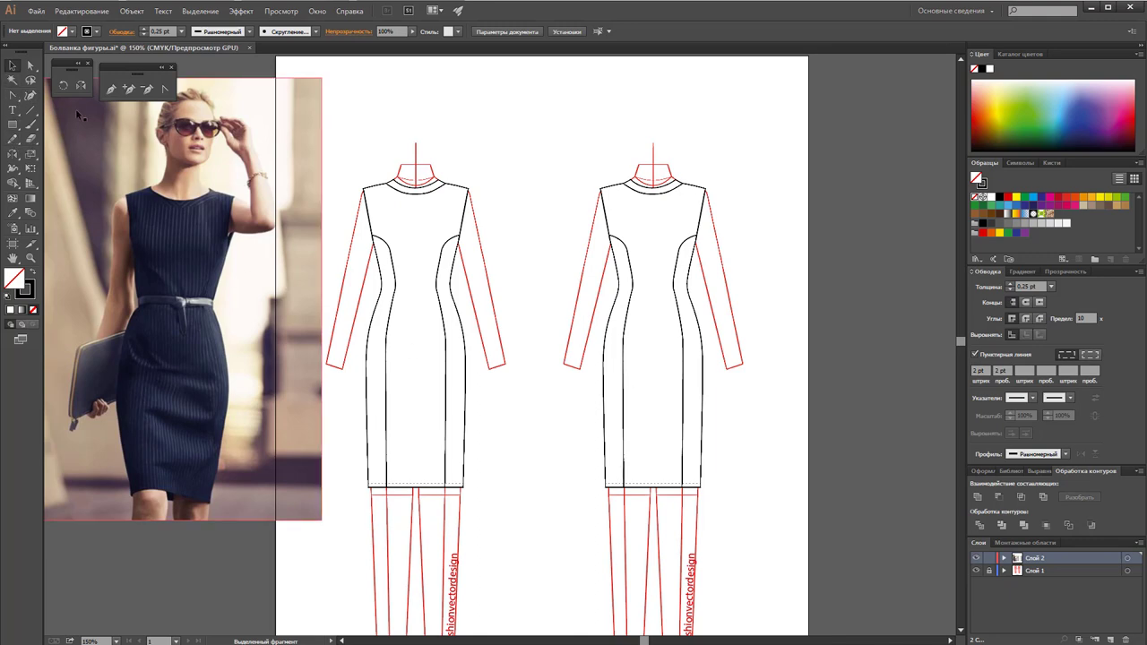
Step: Divide the back dress down the centre with a solid-outlined rectangle, then ungroup the pieces
{"action": "left_click", "coordinate": [13, 124]}
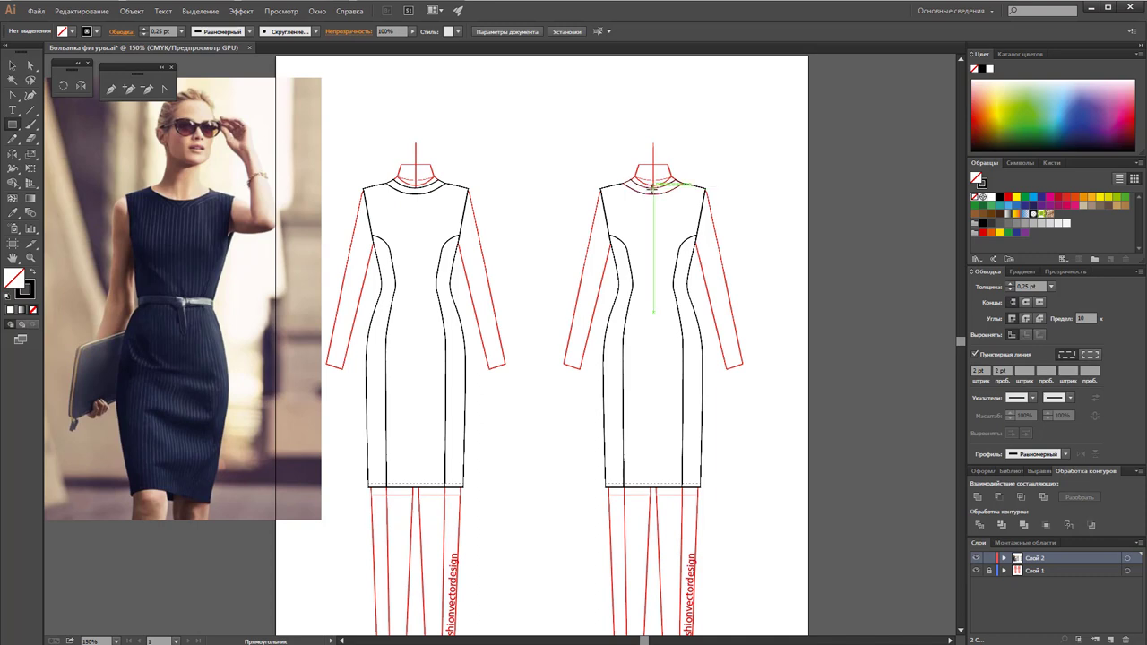
{"action": "left_click_drag", "start_coordinate": [653, 186], "coordinate": [793, 498]}
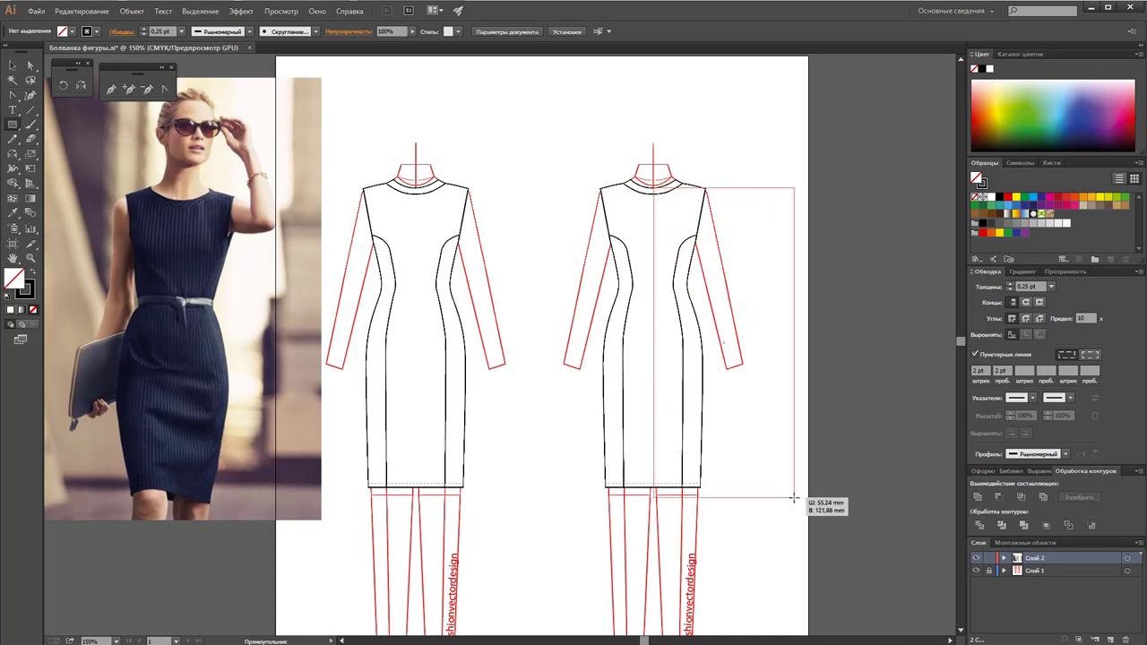
{"action": "key", "text": "v"}
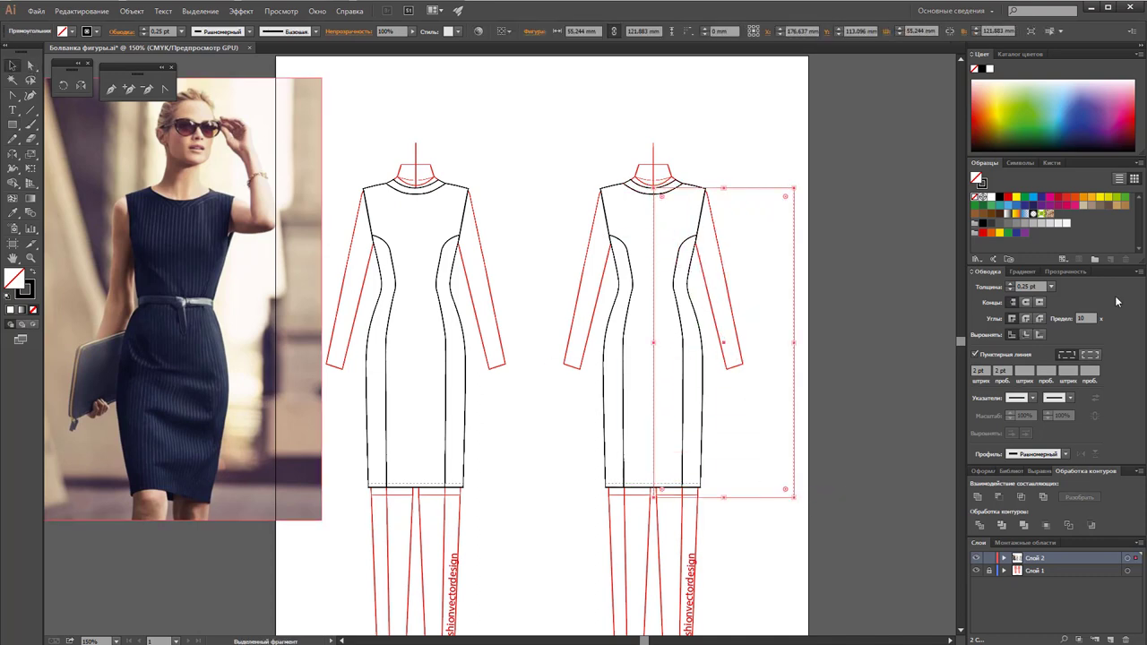
{"action": "left_click_drag", "start_coordinate": [723, 188], "coordinate": [730, 164]}
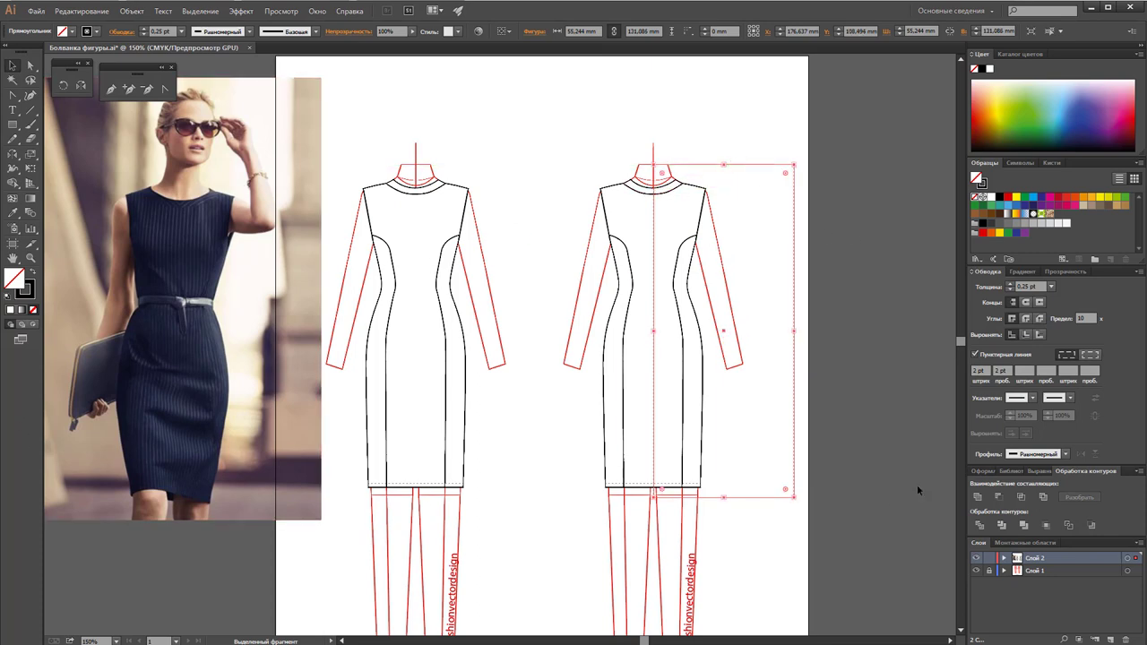
{"action": "left_click", "coordinate": [975, 354]}
{"action": "left_click", "coordinate": [802, 314]}
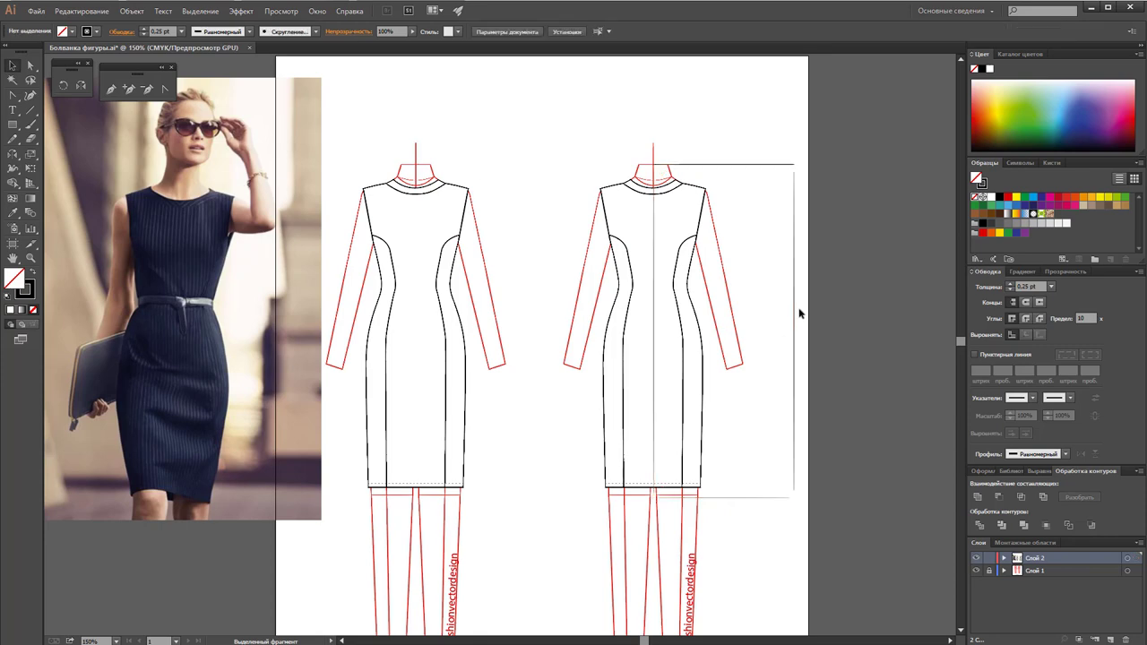
{"action": "left_click_drag", "start_coordinate": [722, 145], "coordinate": [760, 192]}
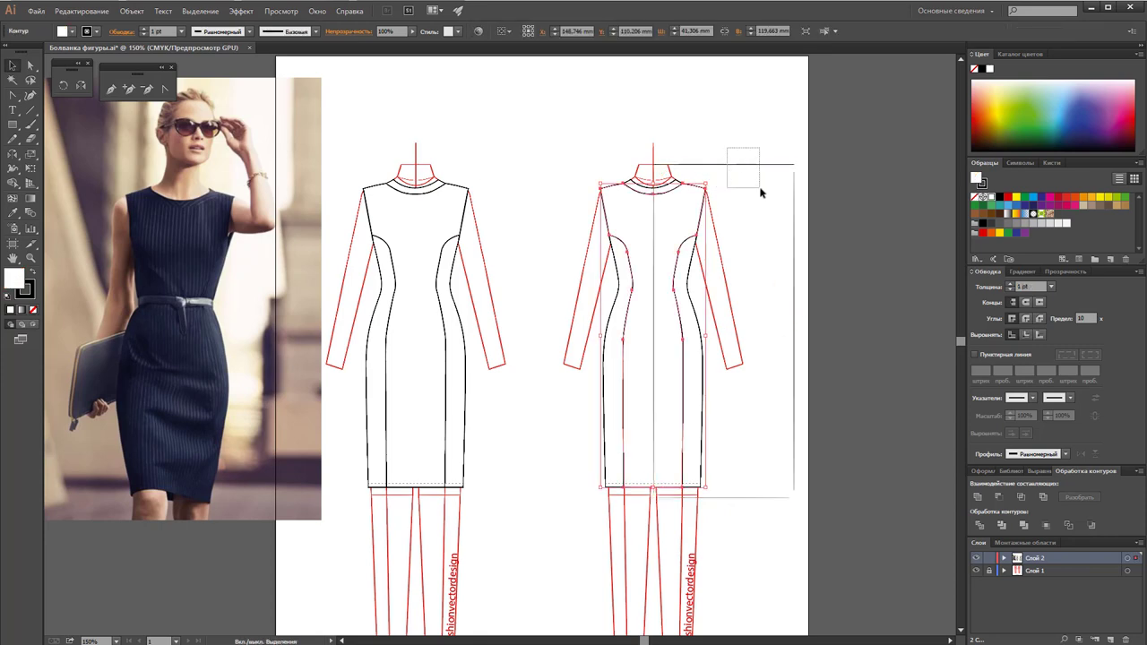
{"action": "left_click", "coordinate": [979, 526]}
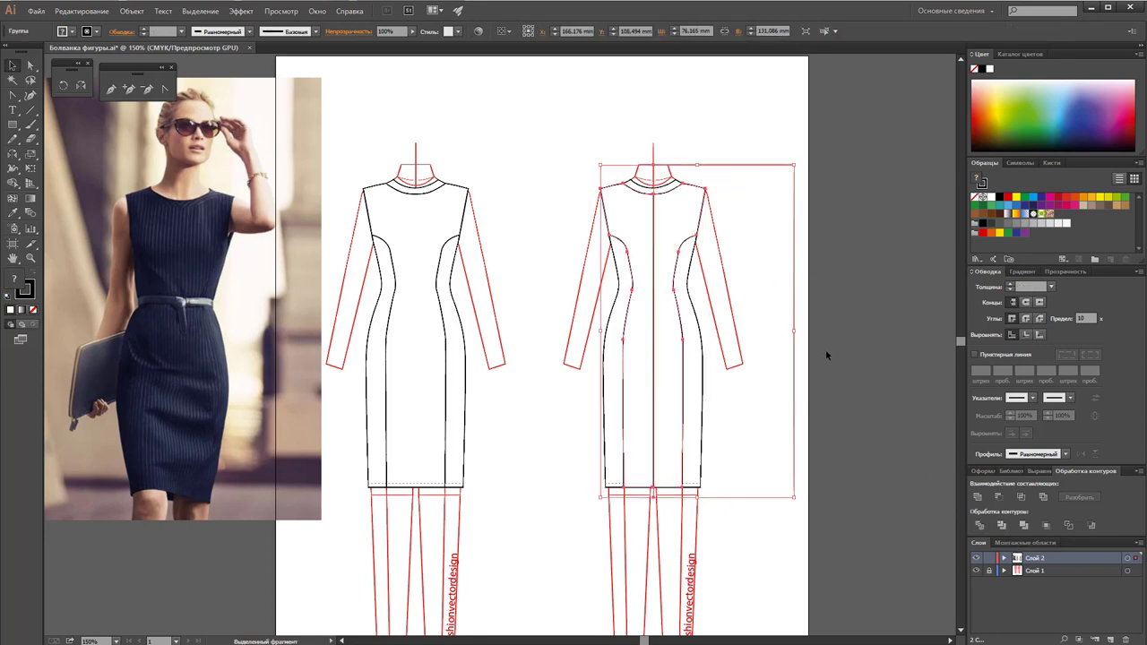
{"action": "right_click", "coordinate": [776, 337]}
{"action": "left_click", "coordinate": [842, 412]}
{"action": "left_click", "coordinate": [768, 336]}
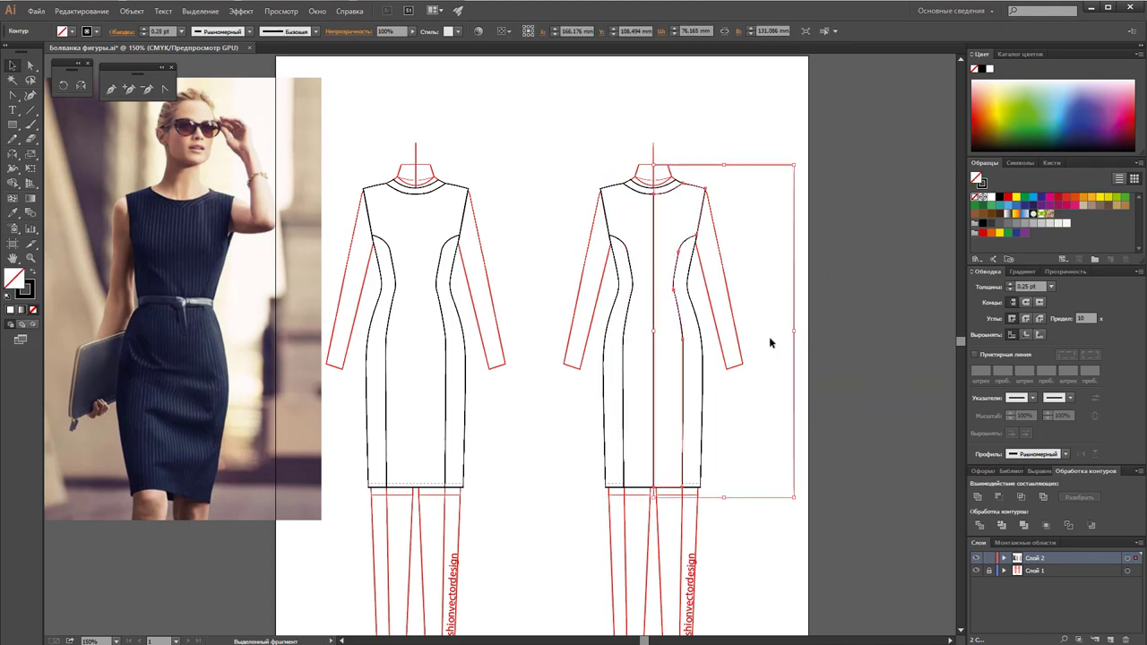
{"action": "left_click", "coordinate": [769, 337]}
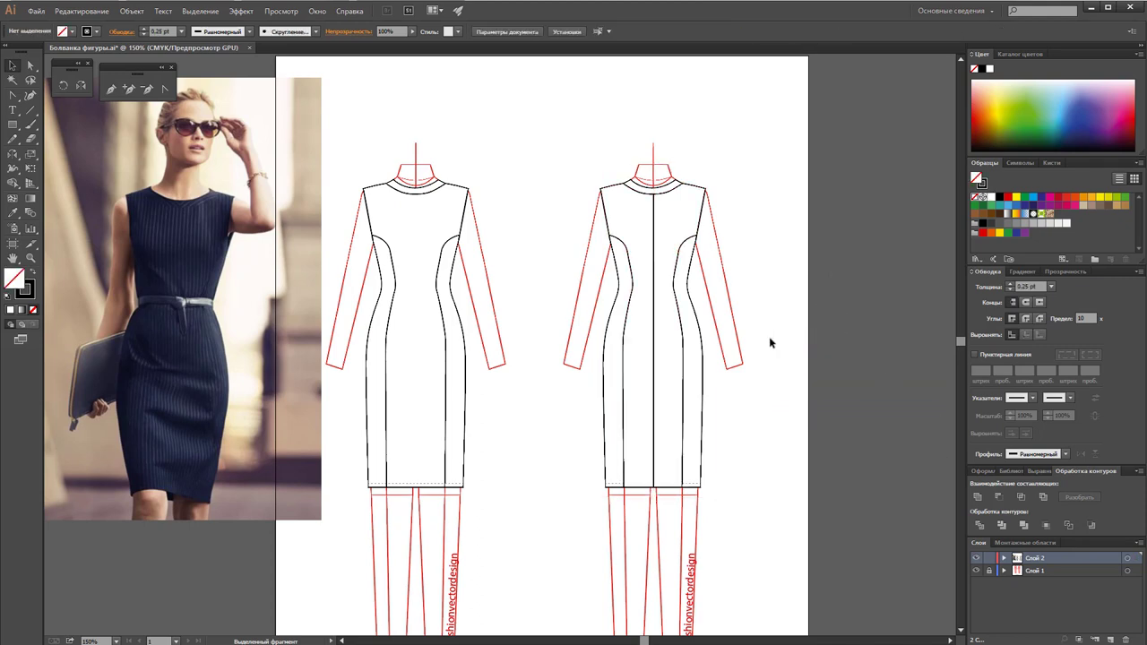
Step: Fill the right centre-back panel yellow and the left centre-back panel green
{"action": "left_click", "coordinate": [699, 186]}
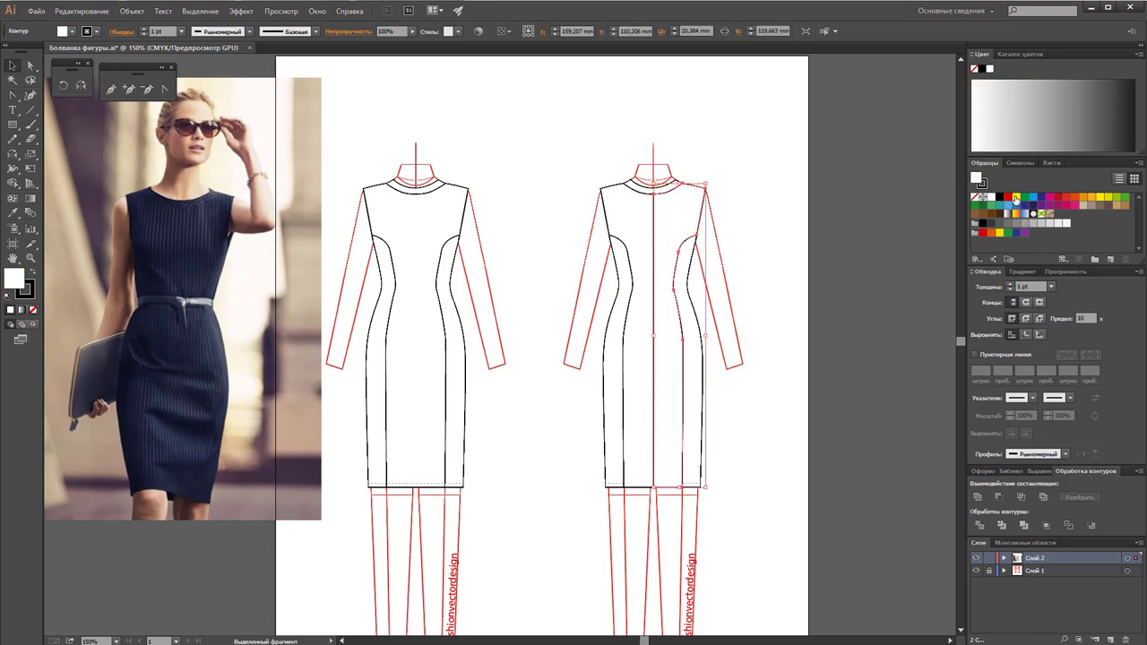
{"action": "left_click", "coordinate": [1015, 198]}
{"action": "left_click", "coordinate": [609, 189]}
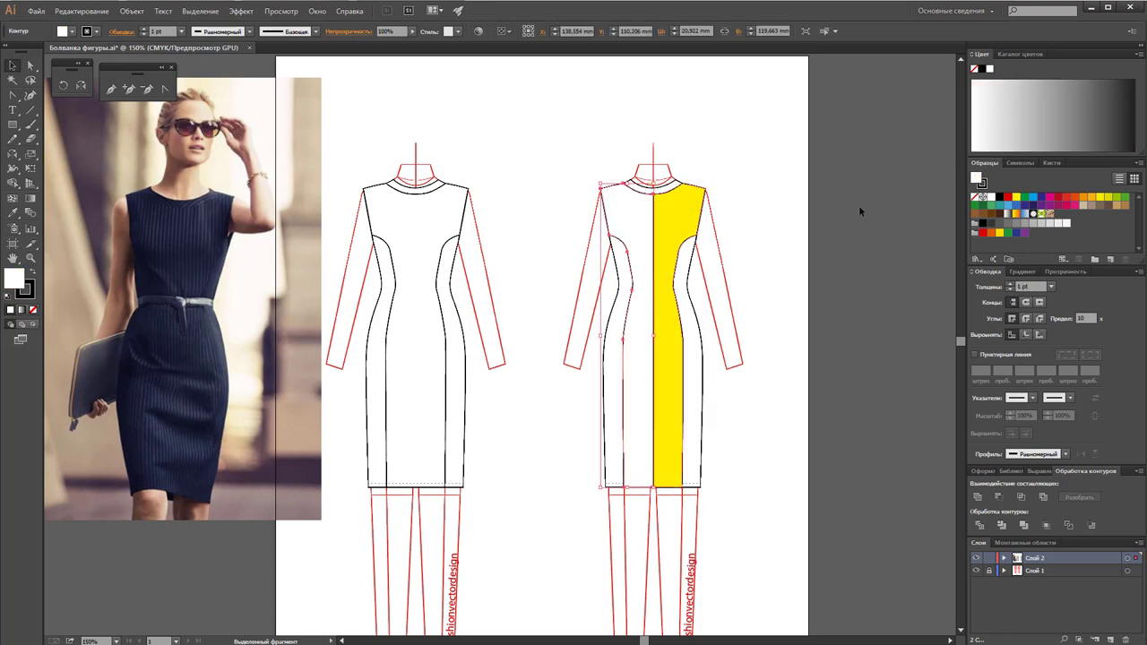
{"action": "left_click", "coordinate": [1022, 197]}
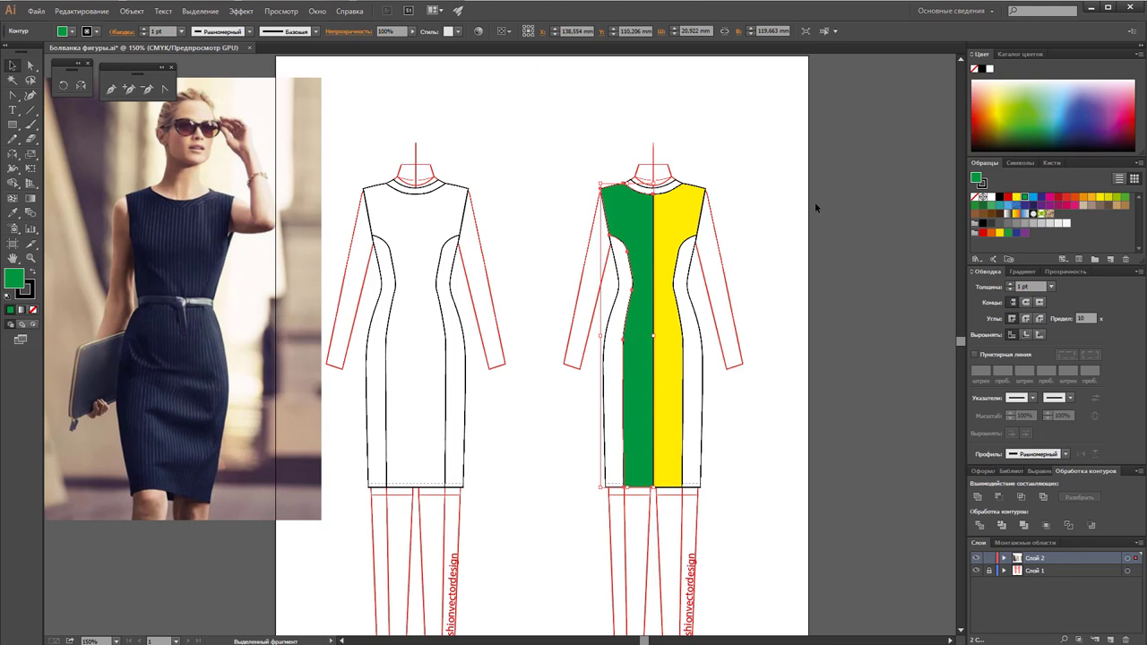
Step: Fill both side panels and the collar band red
{"action": "left_click", "coordinate": [690, 285]}
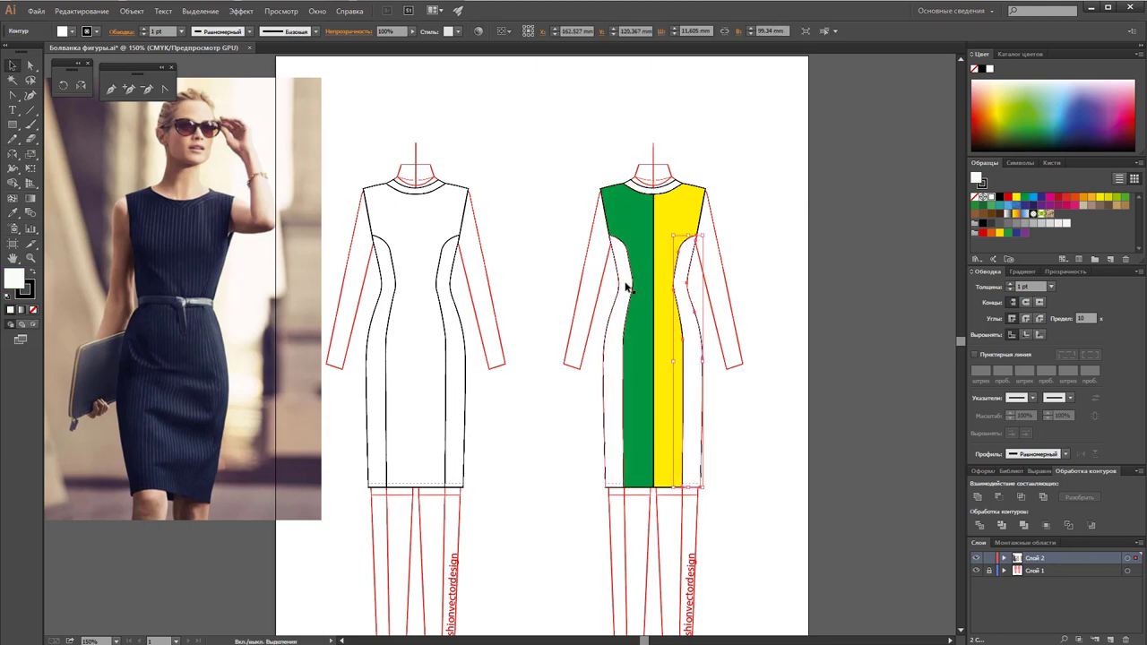
{"action": "left_click", "coordinate": [627, 287], "text": "shift"}
{"action": "left_click", "coordinate": [1058, 197]}
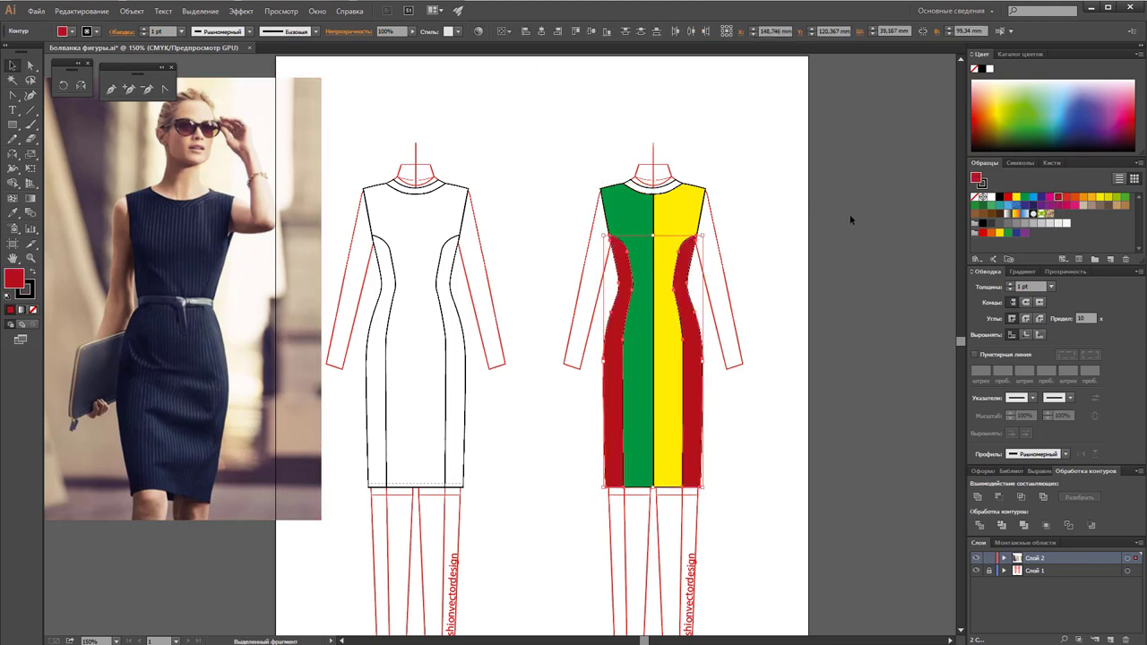
{"action": "left_click", "coordinate": [850, 219]}
{"action": "left_click", "coordinate": [673, 188]}
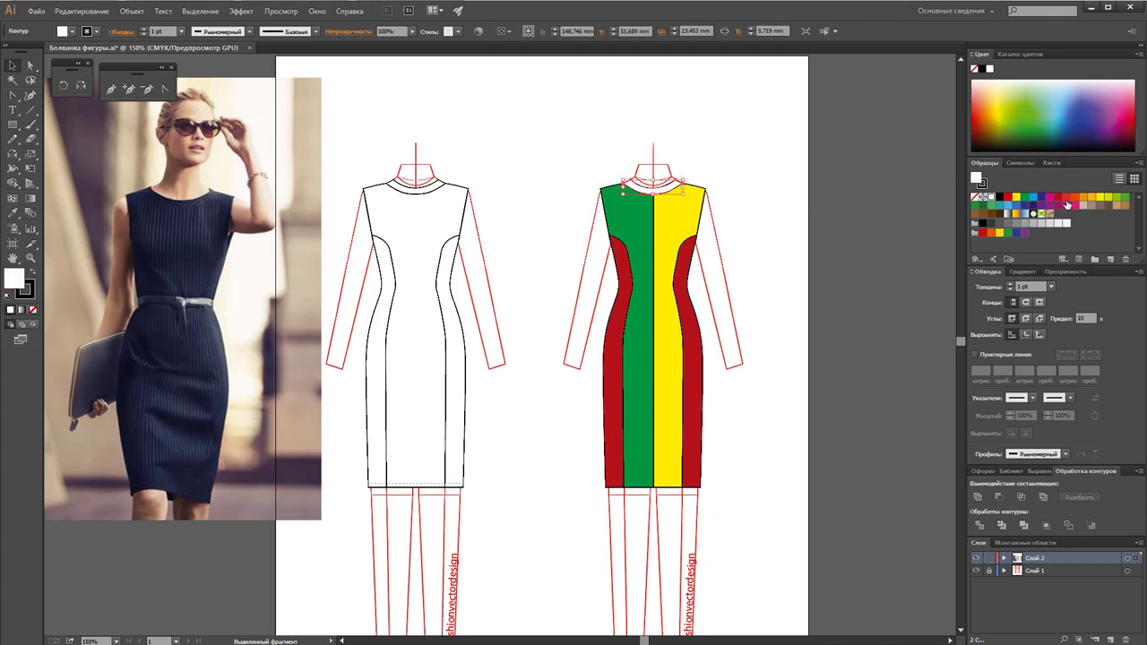
{"action": "left_click", "coordinate": [1066, 202]}
{"action": "left_click", "coordinate": [821, 176]}
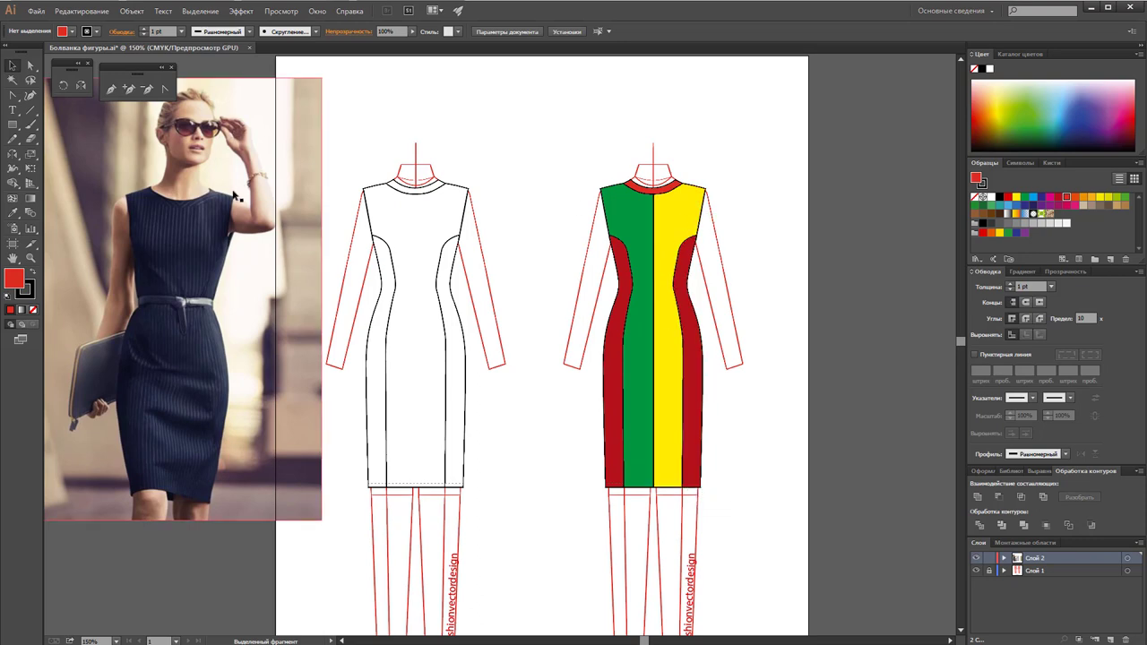
Step: Adjust anchor points along the green and right panel edges with Direct Selection
{"action": "left_click", "coordinate": [31, 66]}
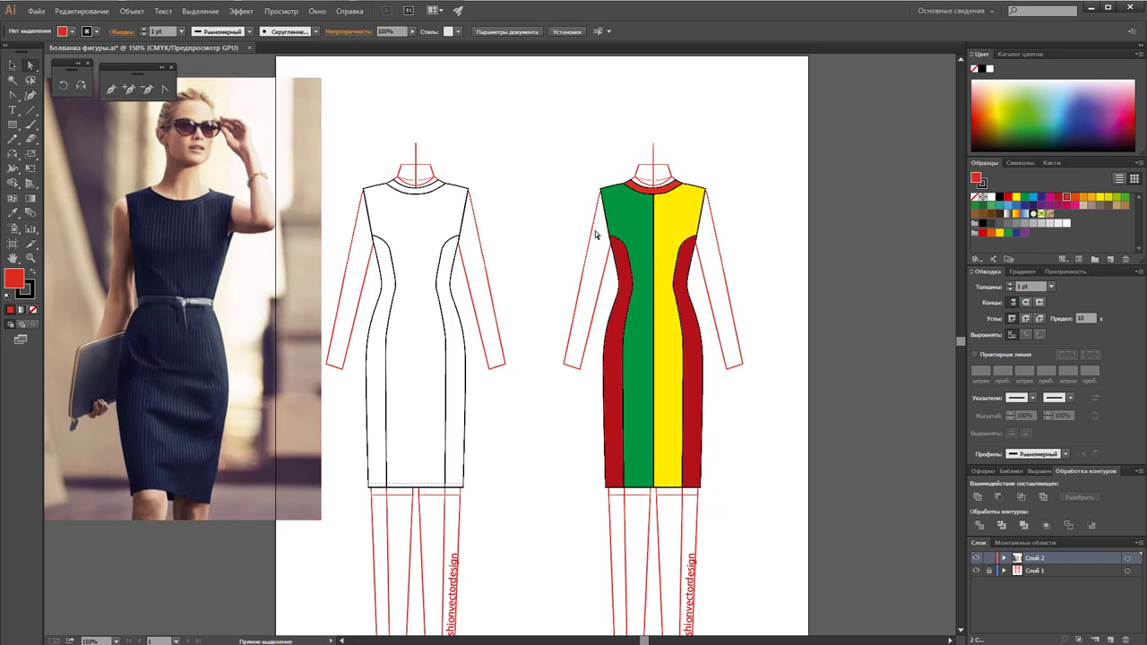
{"action": "left_click_drag", "start_coordinate": [596, 226], "coordinate": [618, 253]}
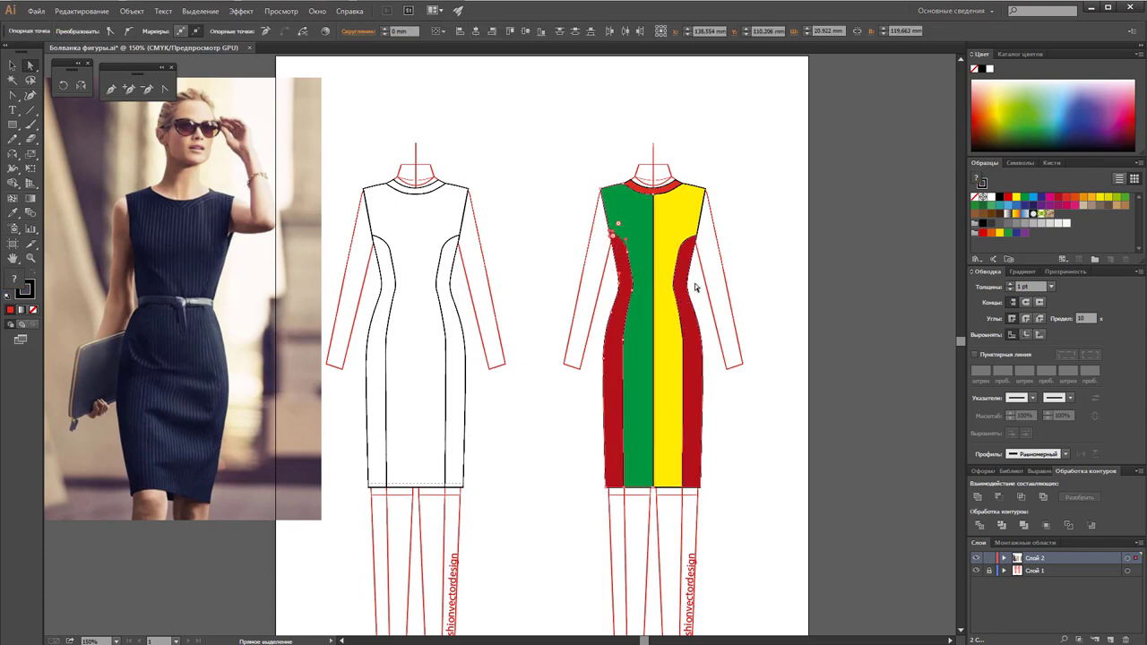
{"action": "left_click_drag", "start_coordinate": [713, 228], "coordinate": [691, 250]}
{"action": "left_click", "coordinate": [691, 250]}
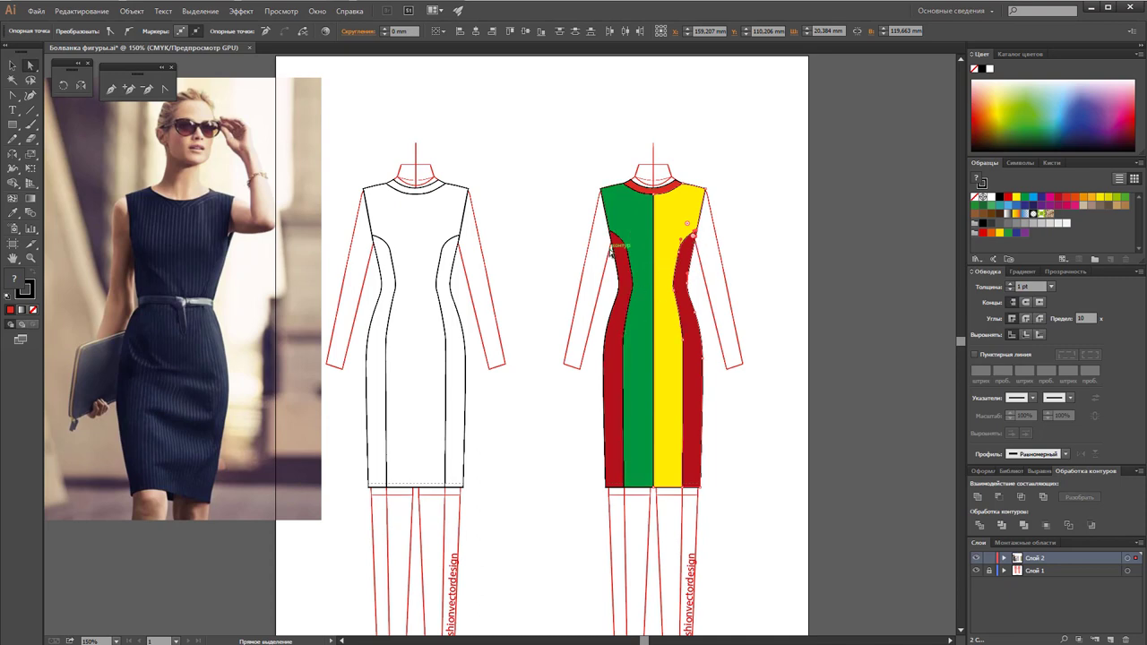
Step: Reset the whole back dress's panel fills to white
{"action": "key", "text": "v"}
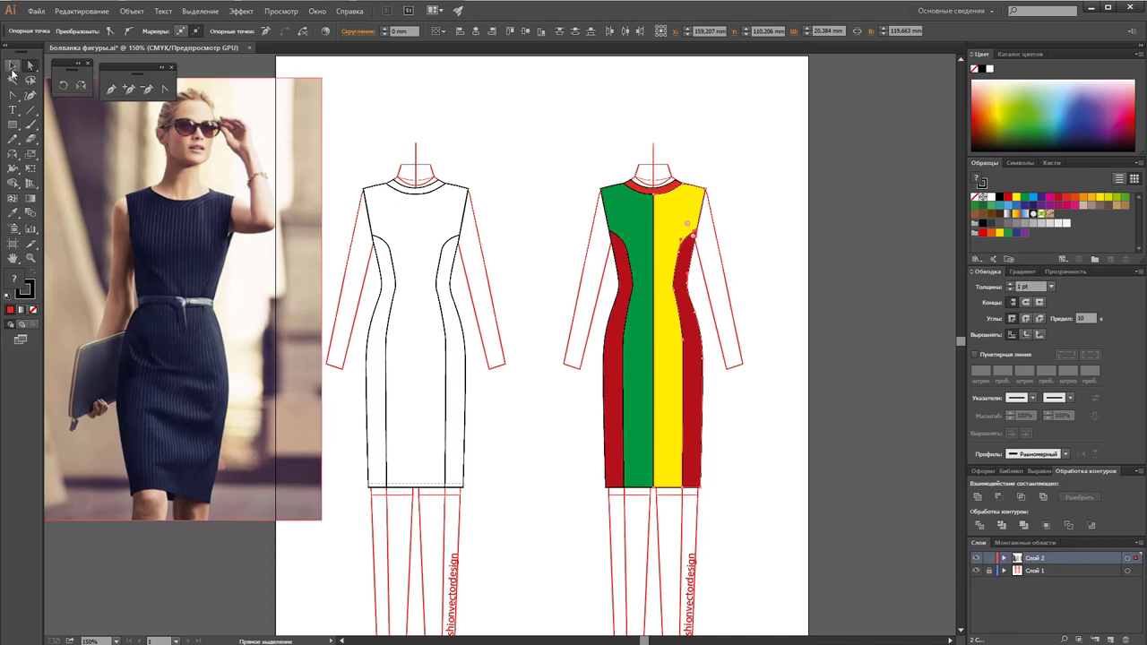
{"action": "left_click", "coordinate": [556, 164]}
{"action": "left_click", "coordinate": [644, 237]}
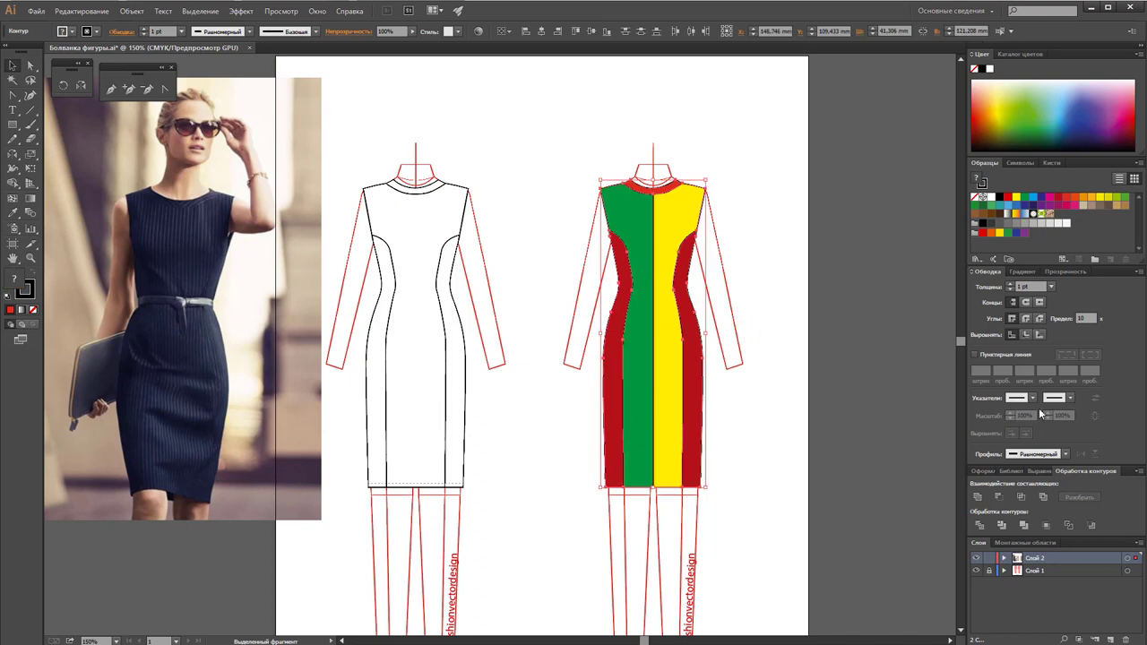
{"action": "left_click", "coordinate": [991, 197]}
{"action": "left_click", "coordinate": [871, 220]}
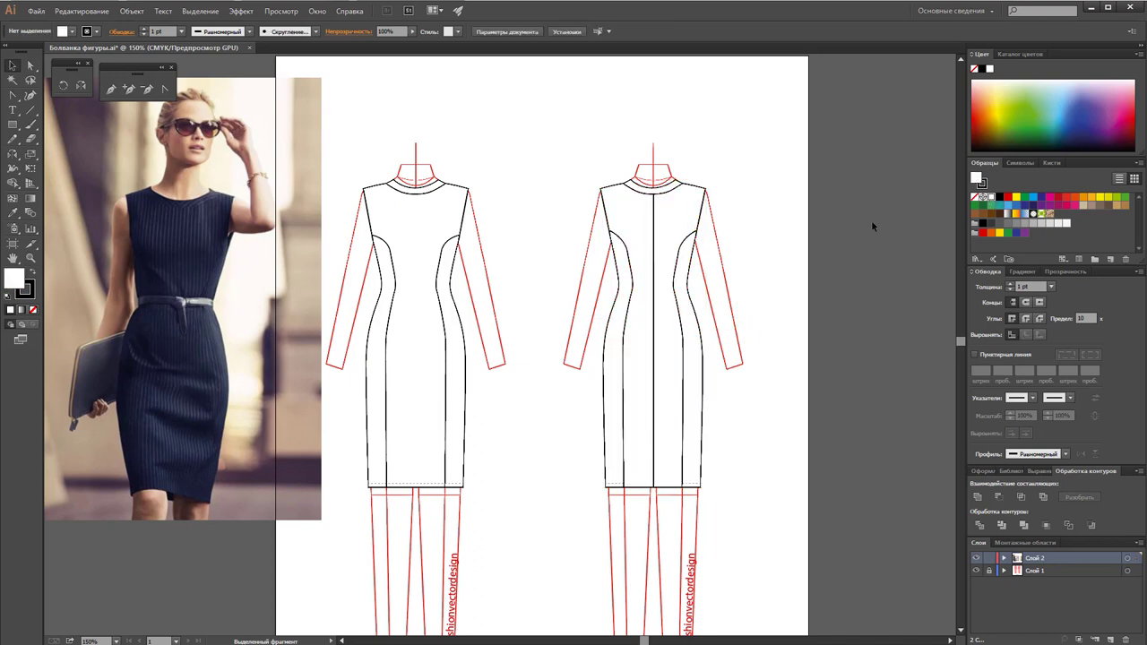
Step: Bring the back dress's dashed hem stitching line to the front with Arrange
{"action": "scroll", "coordinate": [871, 219], "scroll_direction": "down", "scroll_amount": 1}
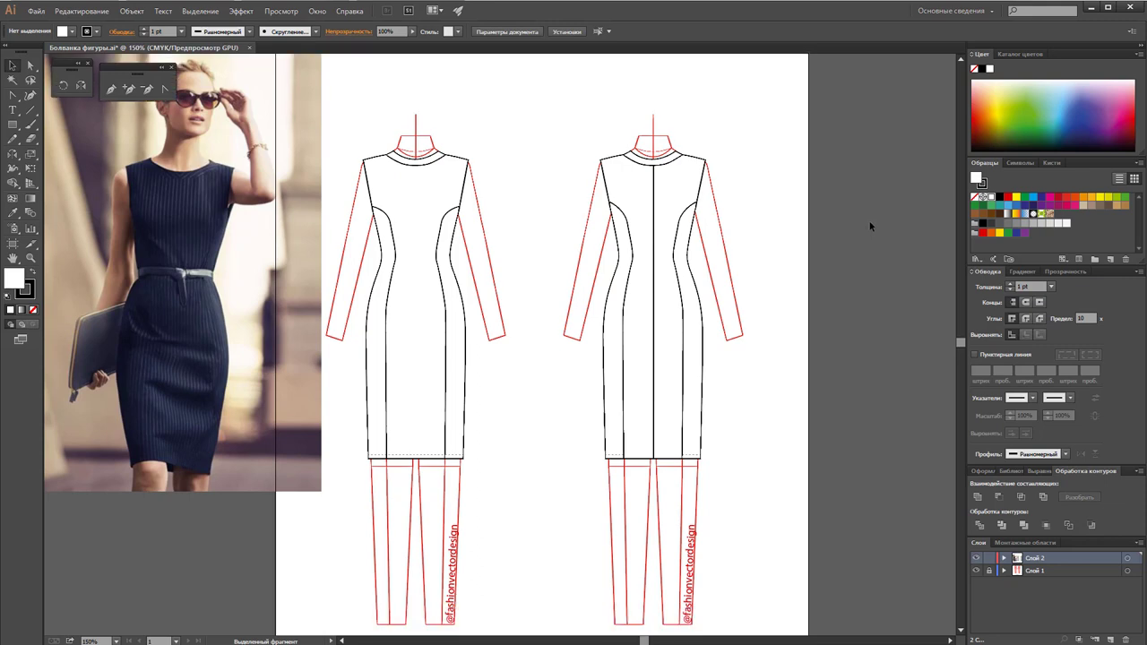
{"action": "right_click", "coordinate": [698, 457]}
{"action": "mouse_move", "coordinate": [728, 625]}
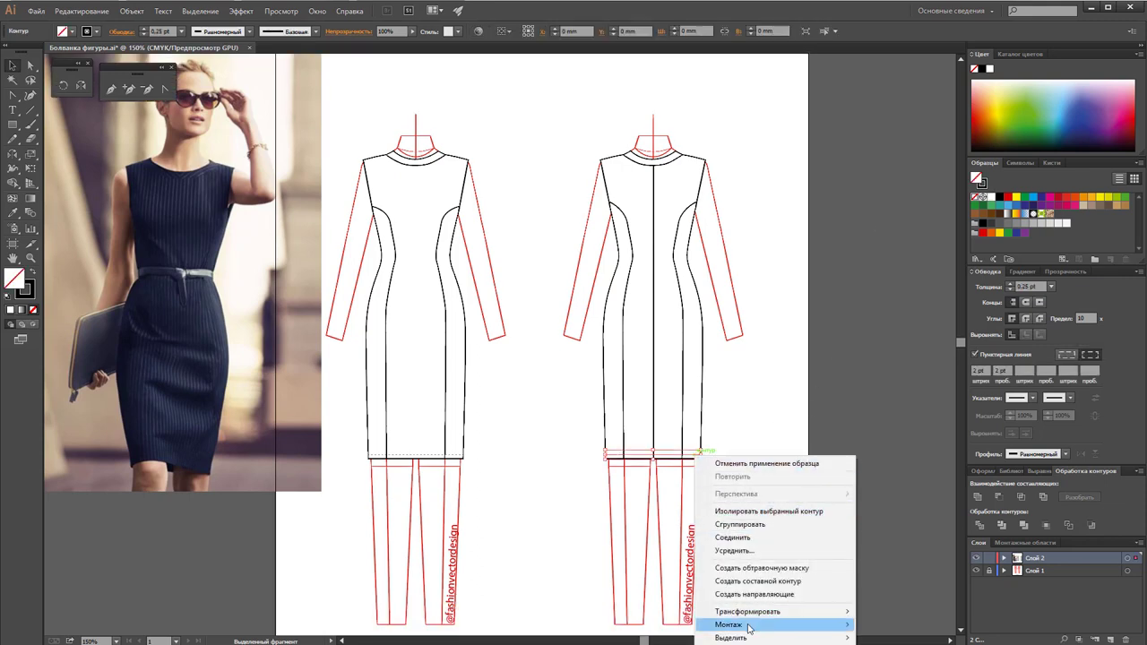
{"action": "left_click", "coordinate": [893, 625]}
{"action": "left_click", "coordinate": [817, 506]}
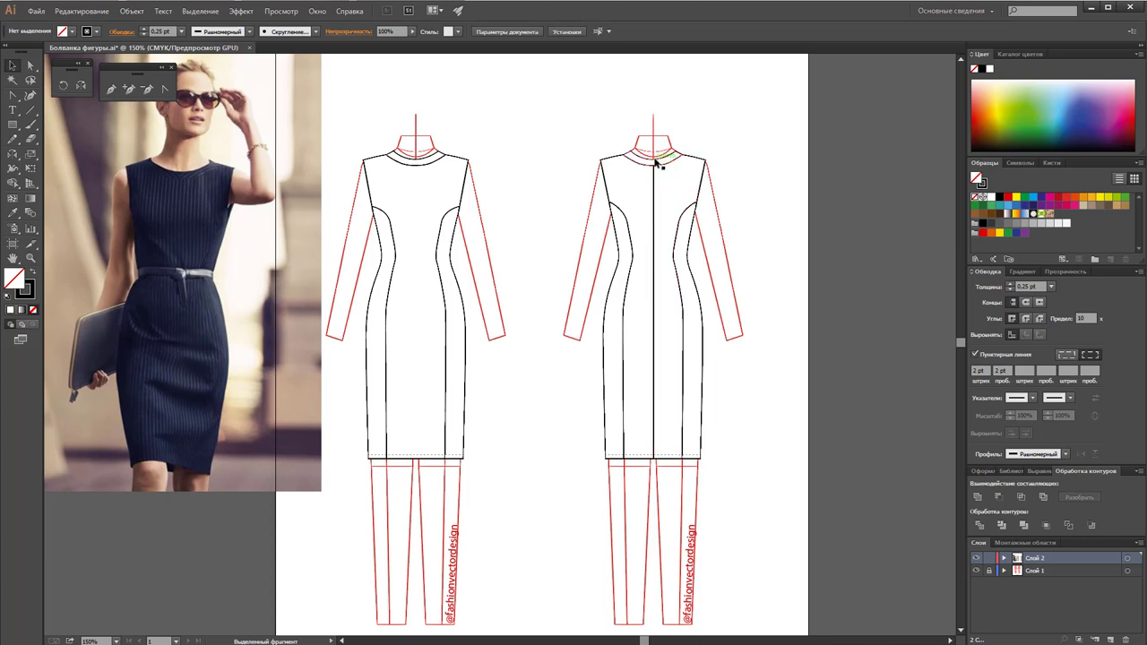
Step: Zoom in on the back collar and draw a solid-outlined rectangle over its left half
{"action": "key", "text": "z"}
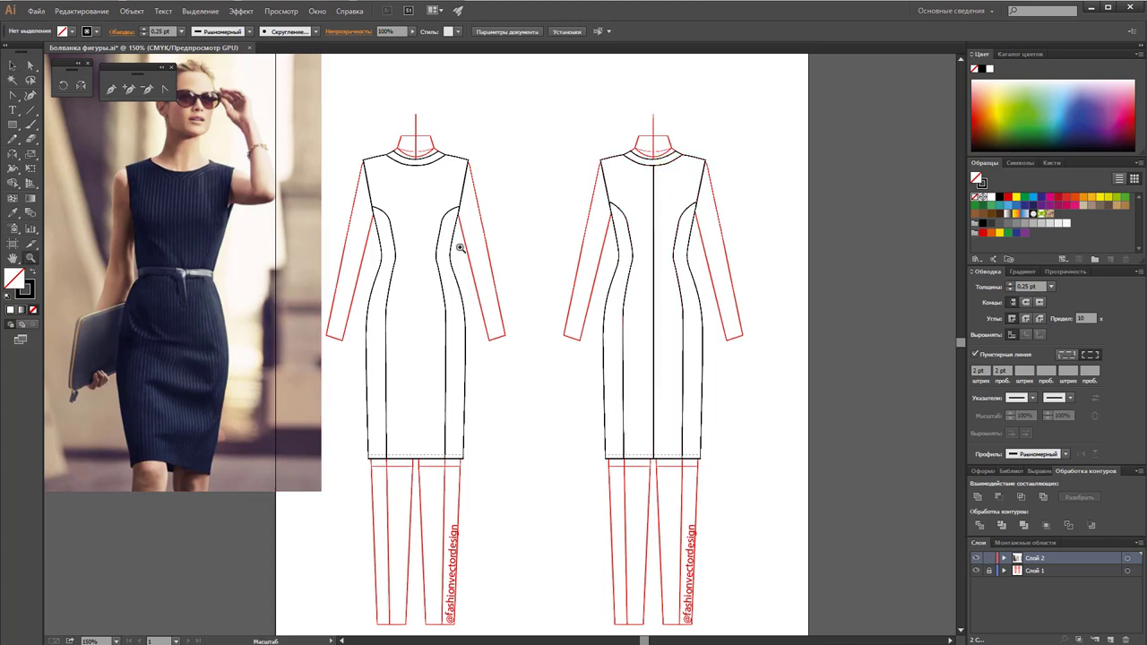
{"action": "left_click", "coordinate": [672, 202]}
{"action": "left_click", "coordinate": [509, 351]}
{"action": "left_click", "coordinate": [480, 303]}
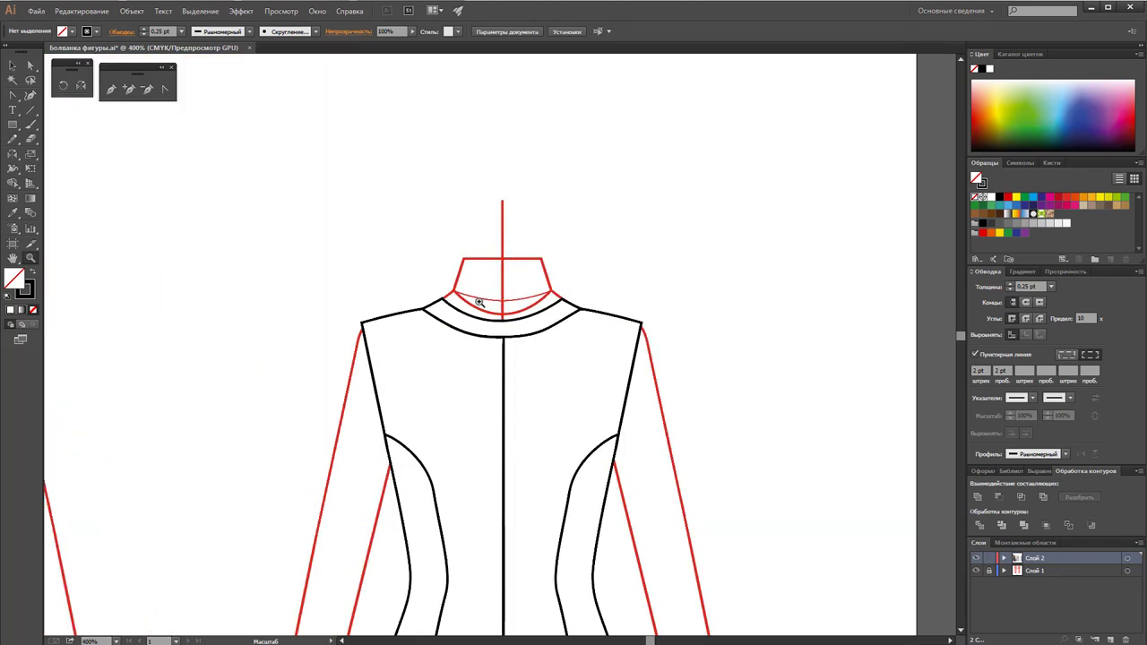
{"action": "left_click", "coordinate": [480, 303]}
{"action": "left_click", "coordinate": [12, 125]}
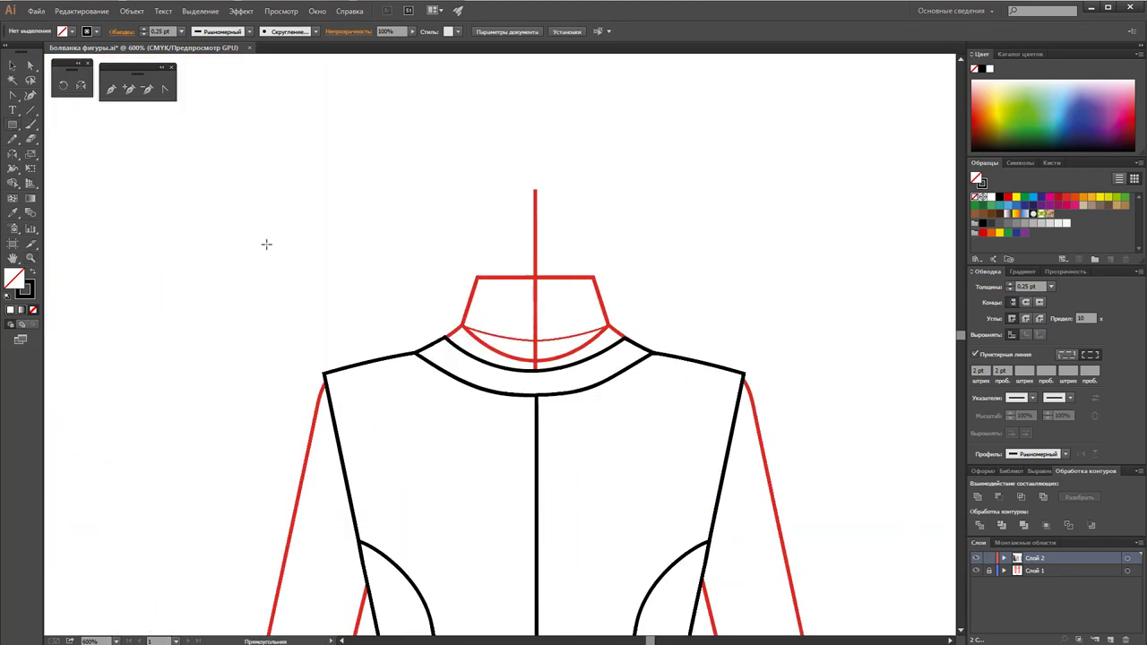
{"action": "left_click_drag", "start_coordinate": [379, 289], "coordinate": [537, 420]}
{"action": "left_click", "coordinate": [12, 65]}
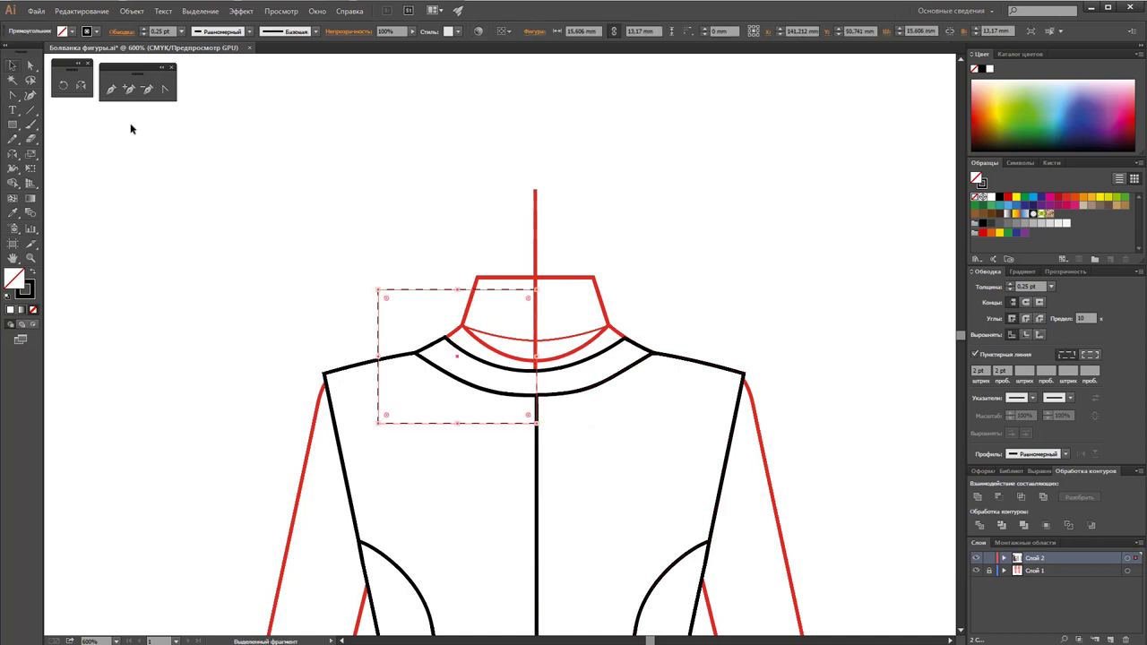
{"action": "left_click", "coordinate": [975, 355]}
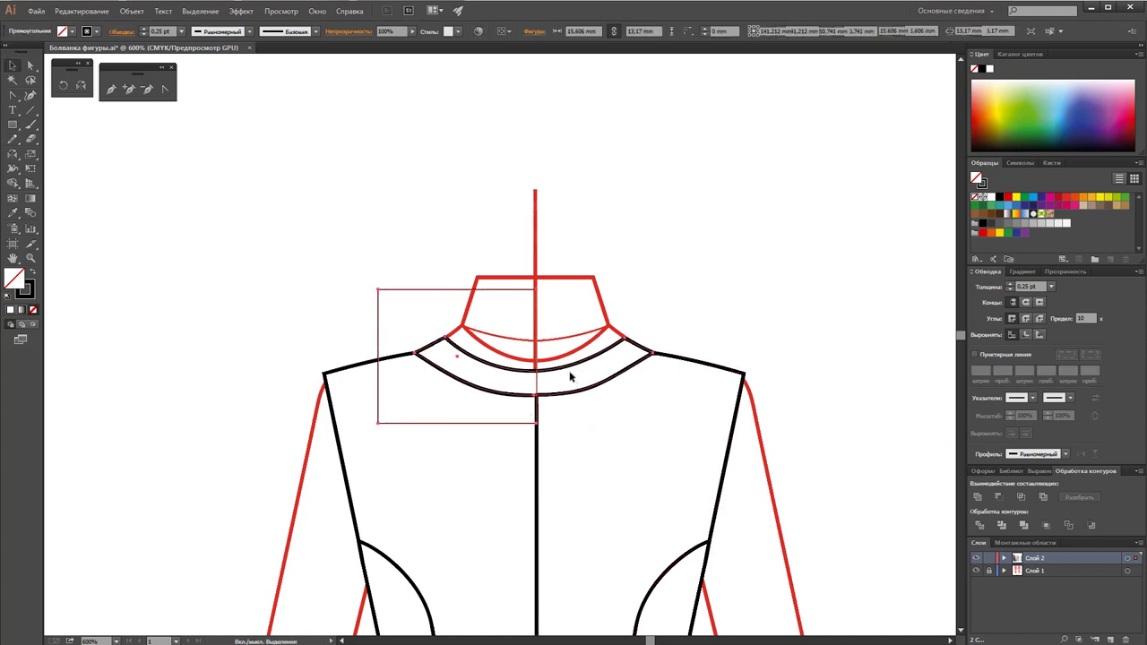
Step: Divide the collar curves with the rectangle, ungroup them, and delete the leftover rectangle
{"action": "left_click", "coordinate": [568, 369], "text": "shift"}
{"action": "left_click", "coordinate": [979, 525]}
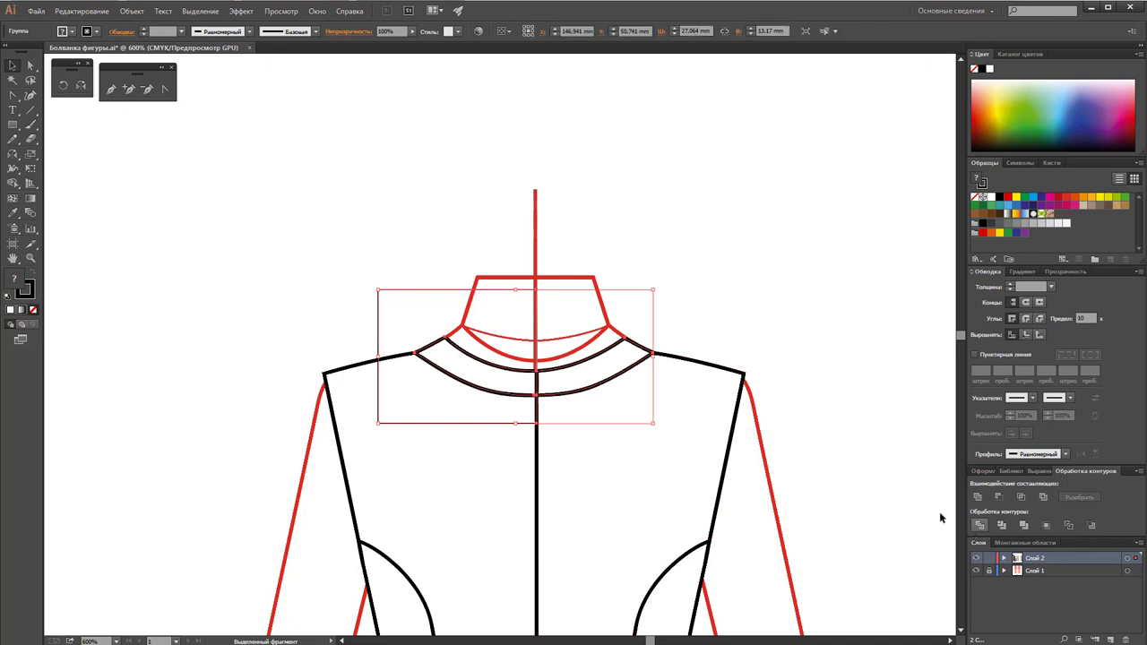
{"action": "right_click", "coordinate": [388, 285]}
{"action": "left_click", "coordinate": [472, 352]}
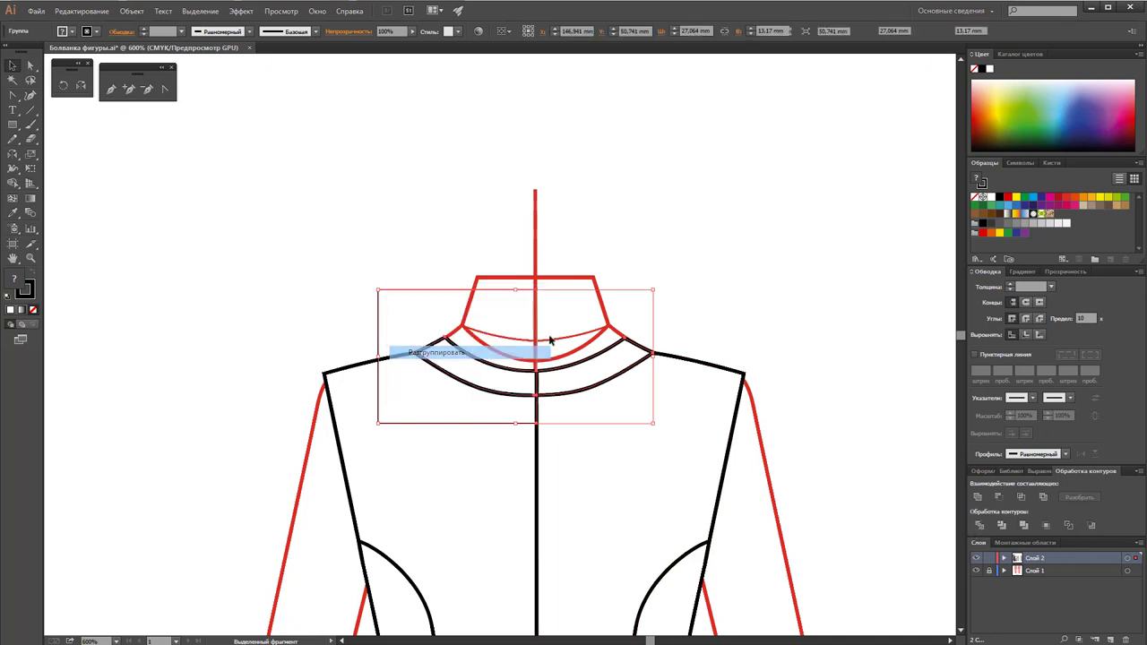
{"action": "left_click", "coordinate": [430, 299]}
{"action": "left_click", "coordinate": [428, 291]}
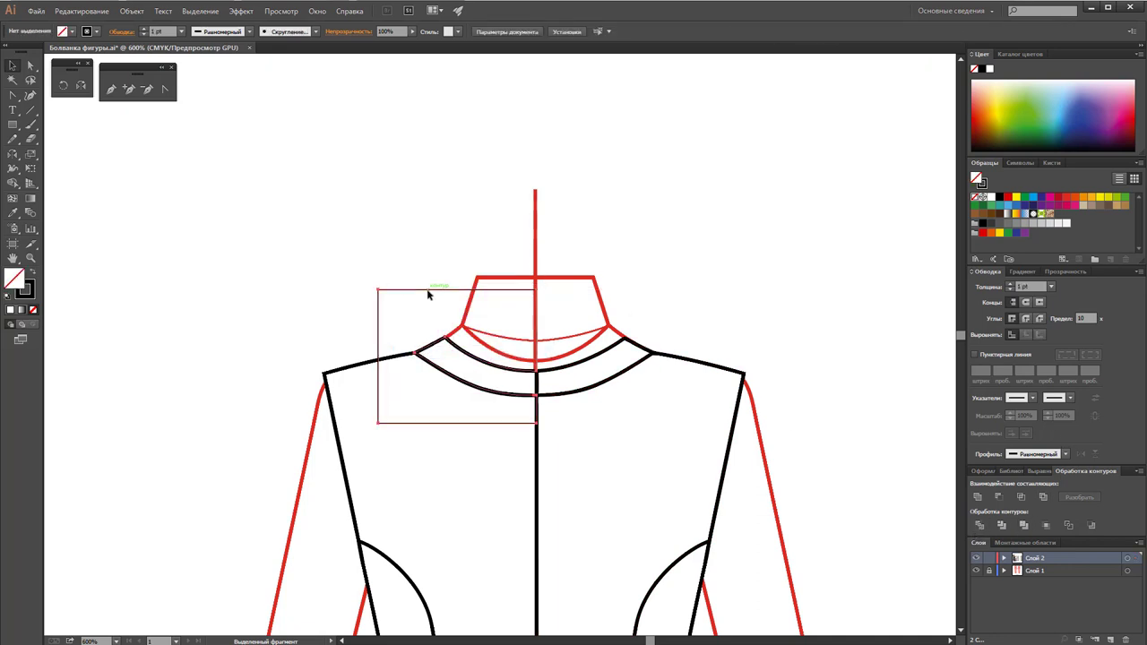
{"action": "key", "text": "Delete"}
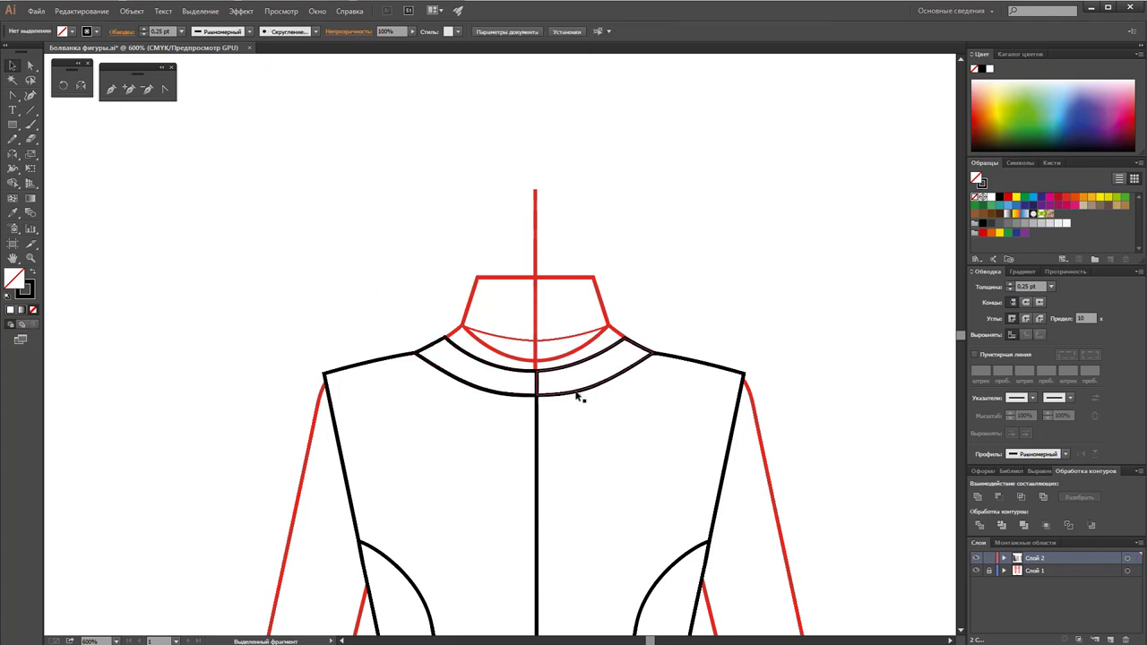
{"action": "scroll", "coordinate": [540, 403], "scroll_direction": "down", "scroll_amount": 2}
{"action": "scroll", "coordinate": [545, 397], "scroll_direction": "down", "scroll_amount": 1}
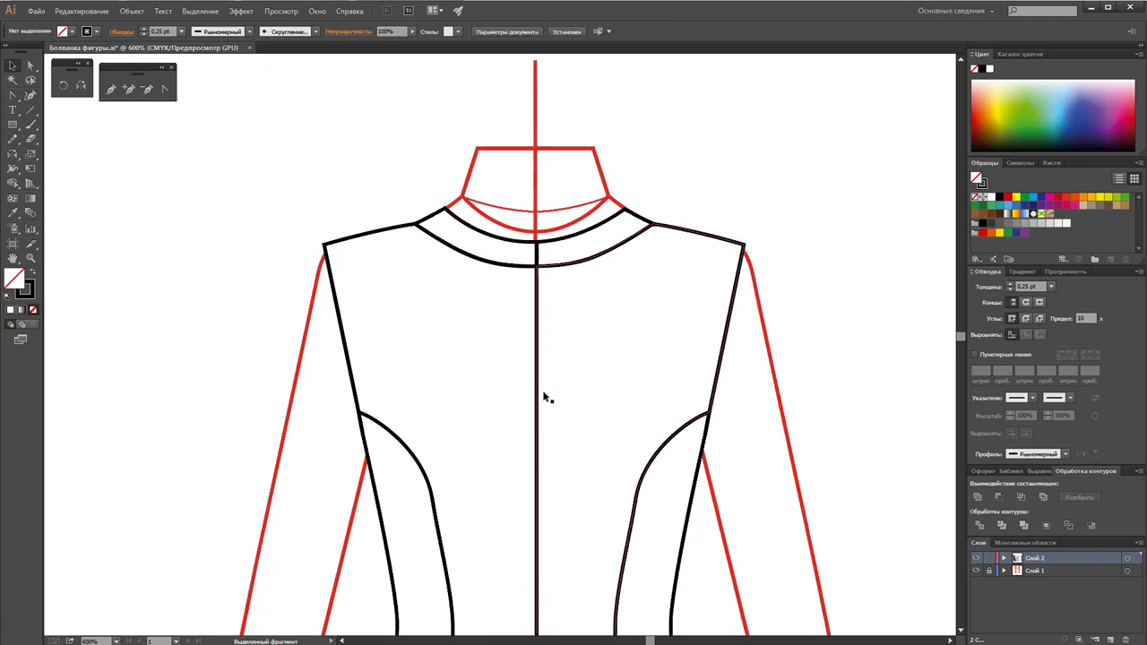
{"action": "scroll", "coordinate": [545, 397], "scroll_direction": "down", "scroll_amount": 1}
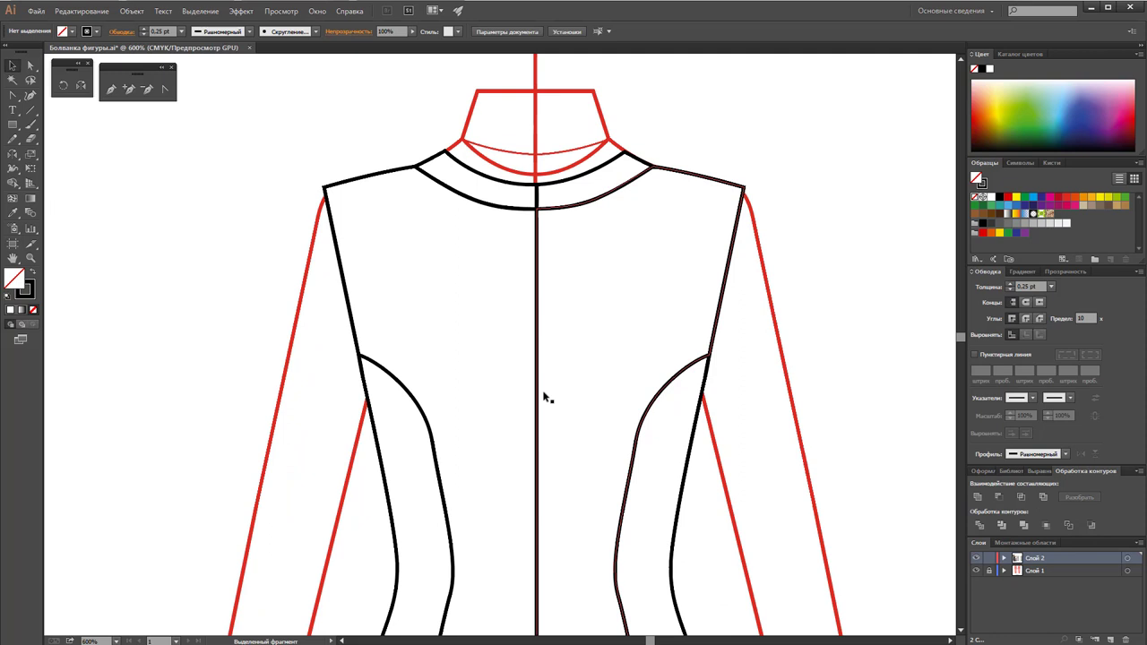
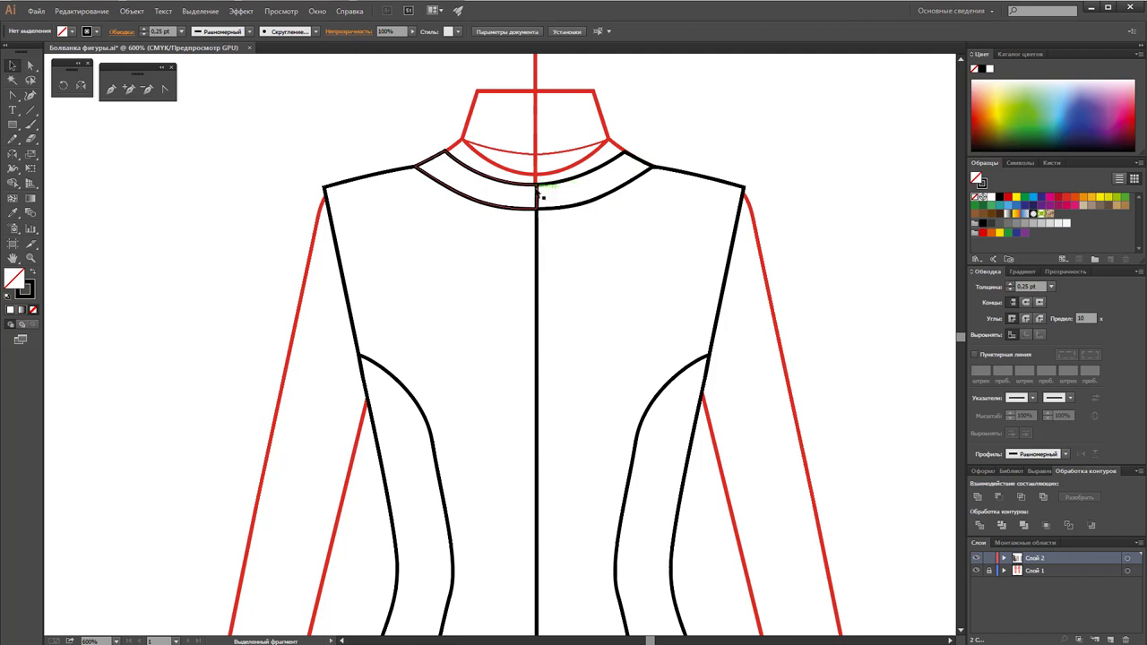
Step: At 1600% on the neckline, draw a small rounded oval and a long thin rounded bar
{"action": "left_click", "coordinate": [30, 258]}
{"action": "left_click", "coordinate": [549, 207]}
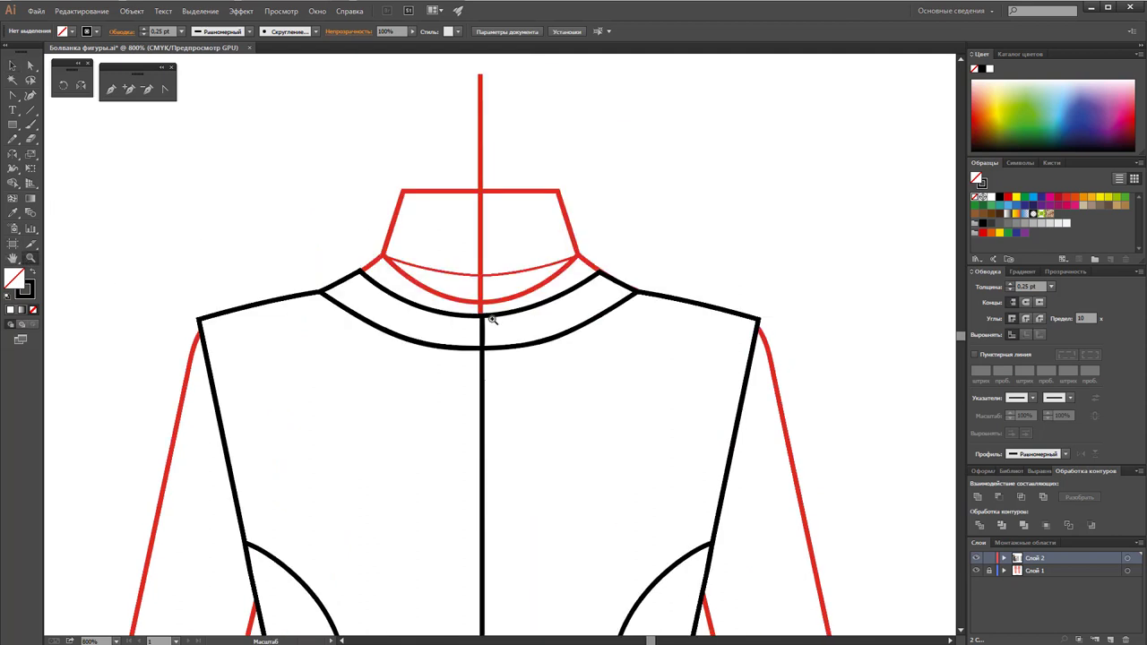
{"action": "left_click", "coordinate": [491, 319]}
{"action": "left_click", "coordinate": [690, 296]}
{"action": "scroll", "coordinate": [768, 312], "scroll_direction": "up", "scroll_amount": 2}
{"action": "scroll", "coordinate": [844, 314], "scroll_direction": "up", "scroll_amount": 2}
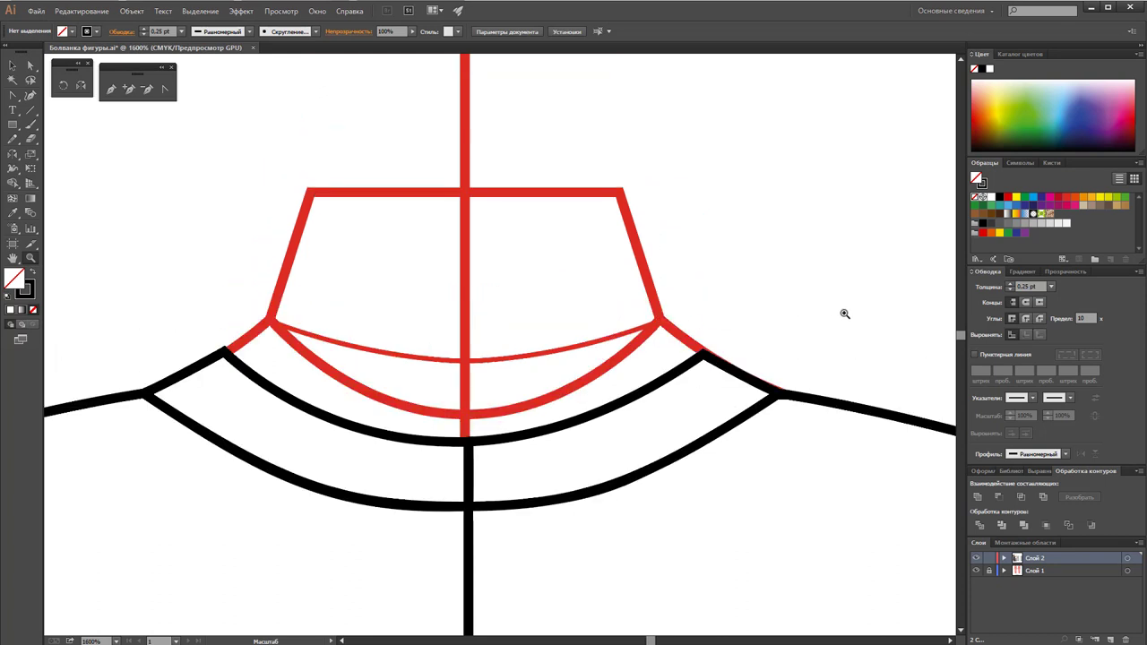
{"action": "left_click", "coordinate": [13, 129]}
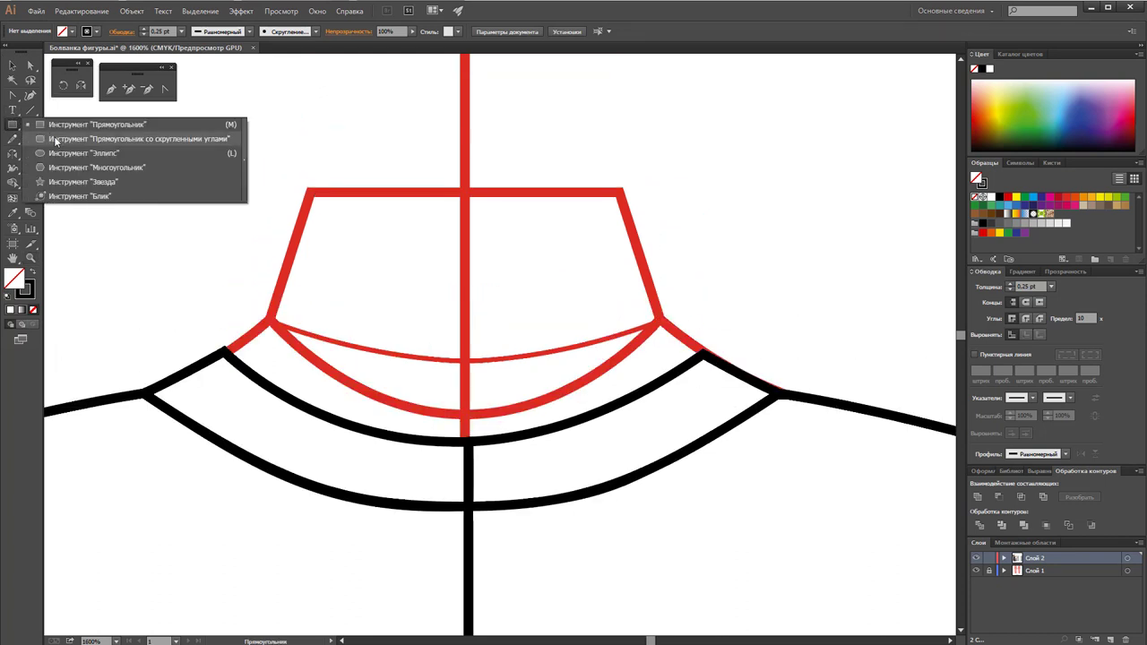
{"action": "left_click", "coordinate": [56, 141]}
{"action": "left_click_drag", "start_coordinate": [143, 134], "coordinate": [160, 159]}
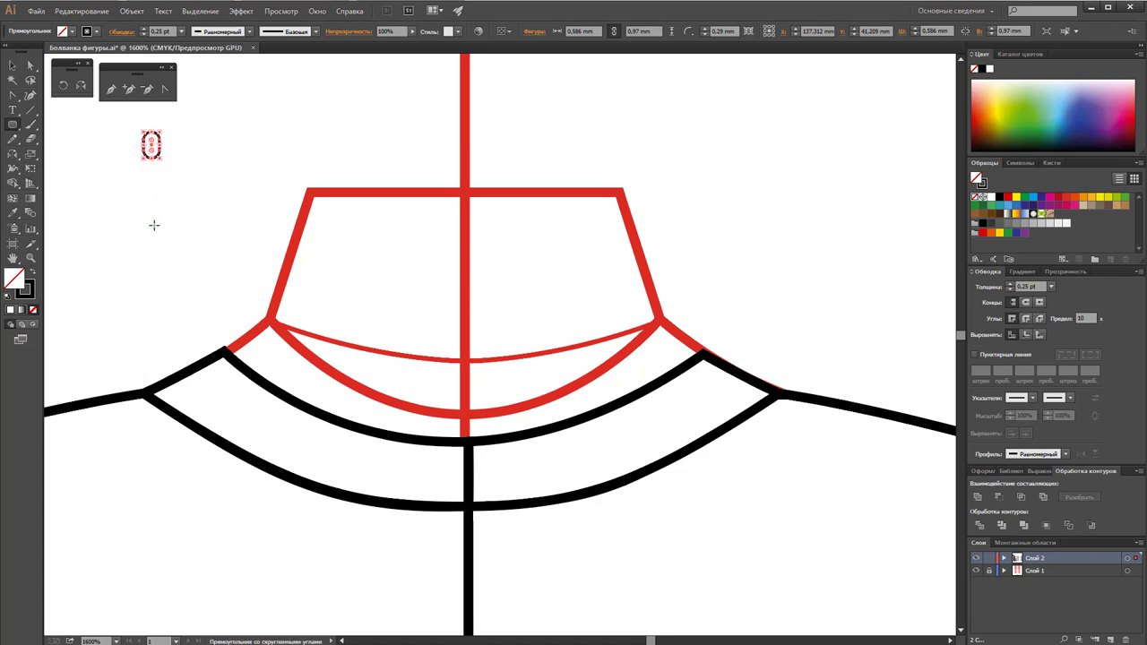
{"action": "mouse_move", "coordinate": [154, 223]}
{"action": "left_mouse_down"}
{"action": "mouse_move", "coordinate": [143, 157]}
{"action": "mouse_move", "coordinate": [159, 159]}
{"action": "left_mouse_up"}
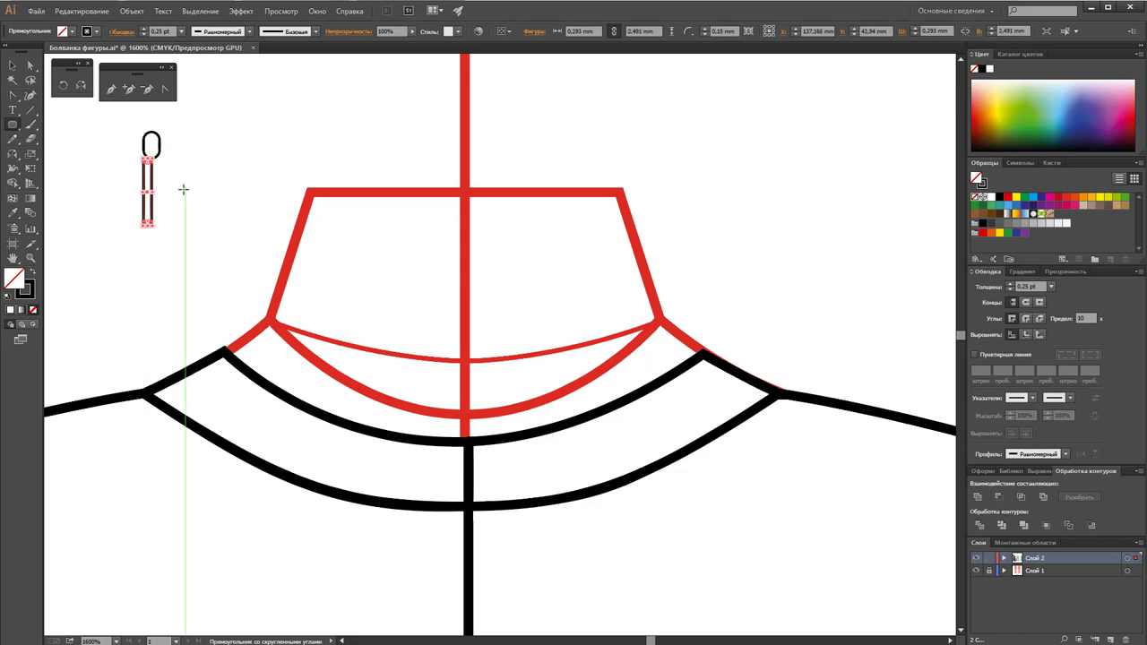
Step: Move the thin rounded bar directly under the small oval
{"action": "left_click", "coordinate": [11, 65]}
{"action": "left_click", "coordinate": [200, 185]}
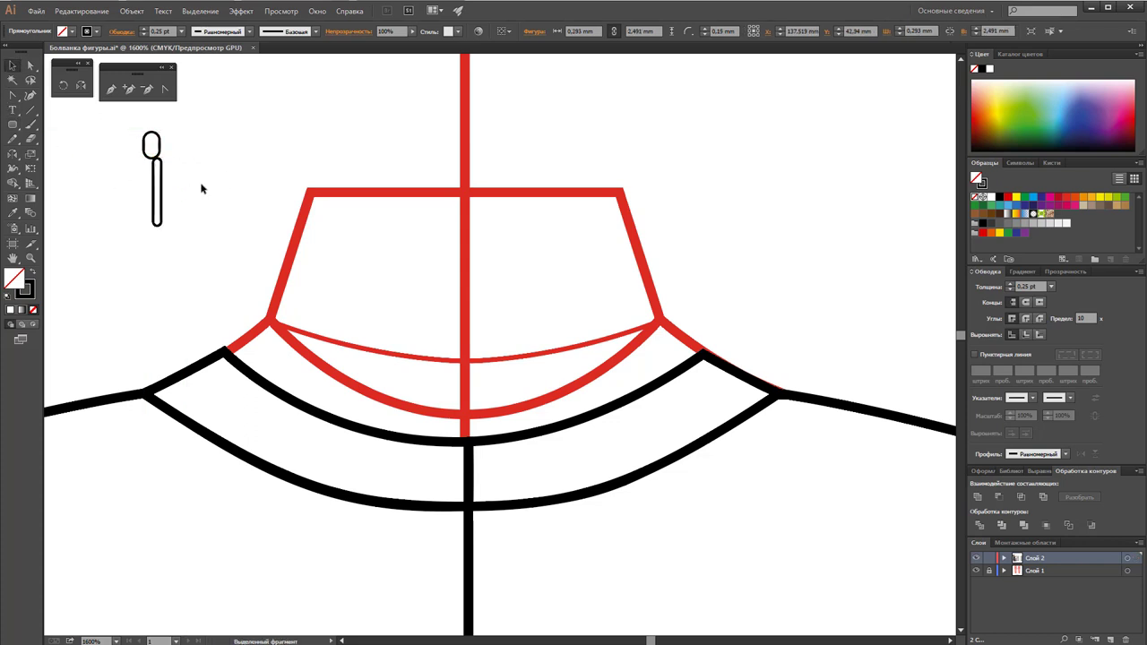
{"action": "left_click_drag", "start_coordinate": [163, 199], "coordinate": [155, 205]}
{"action": "left_click", "coordinate": [177, 207]}
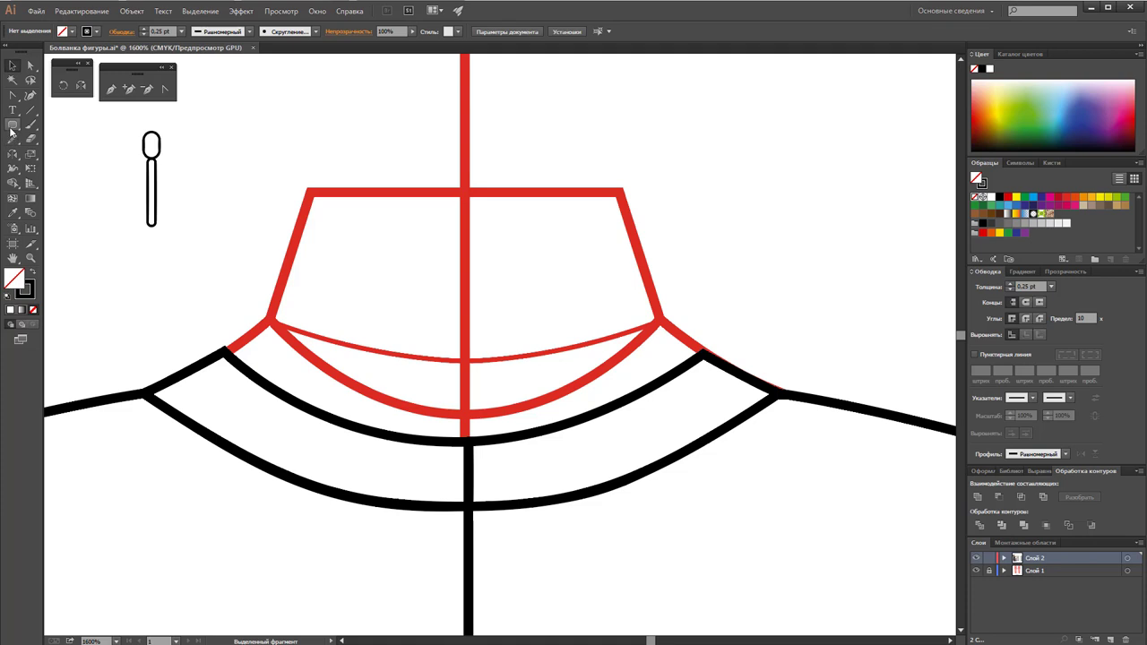
Step: Draw a small circle with the Ellipse tool between the oval and the bar
{"action": "left_click_drag", "start_coordinate": [11, 125], "coordinate": [50, 158]}
{"action": "left_click_drag", "start_coordinate": [161, 132], "coordinate": [146, 155]}
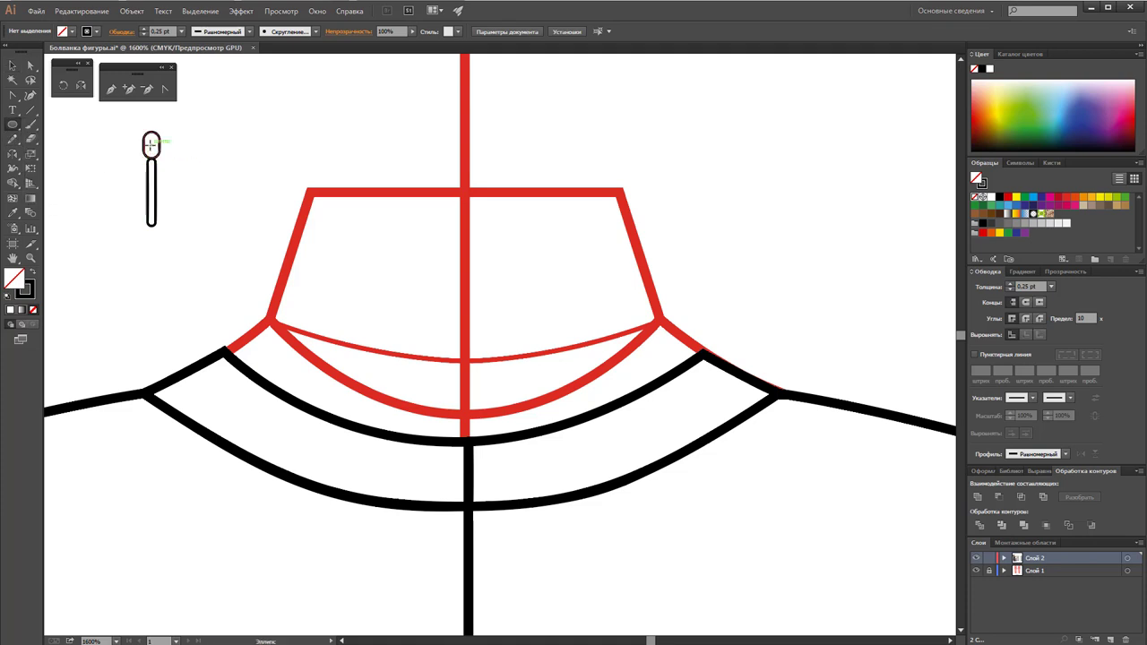
{"action": "left_click_drag", "start_coordinate": [150, 145], "coordinate": [159, 161]}
{"action": "key", "text": "Down"}
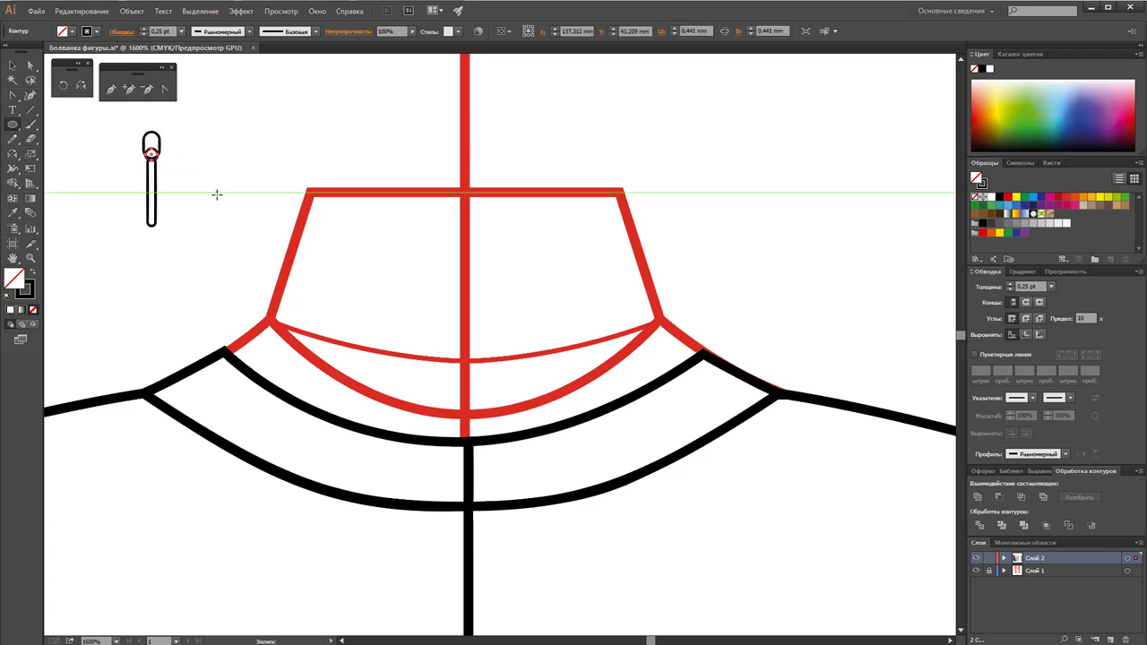
{"action": "key", "text": "Down"}
{"action": "key", "text": "Down"}
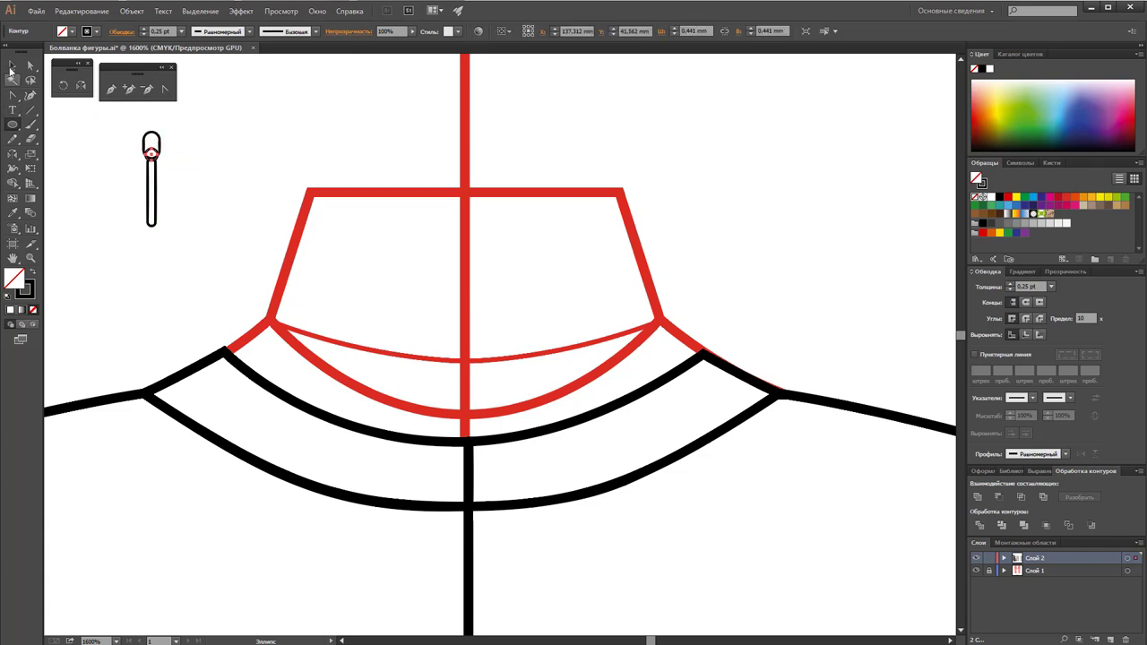
Step: Move the thin bar slightly lower and select all three zipper pull pieces
{"action": "left_click", "coordinate": [12, 66]}
{"action": "left_click", "coordinate": [193, 202]}
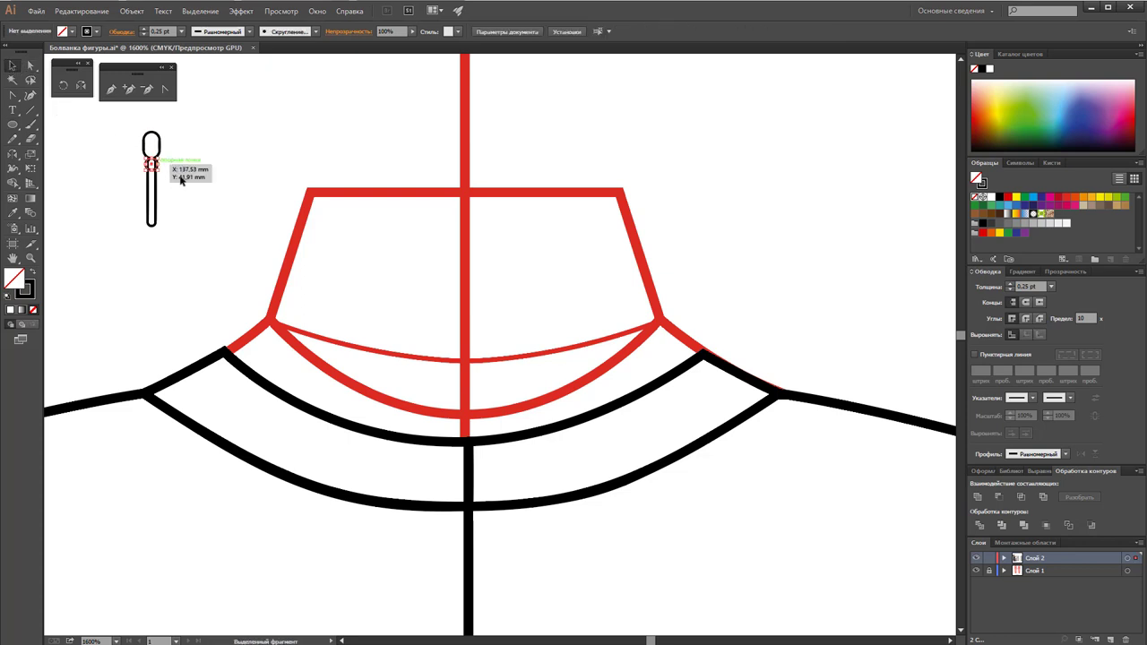
{"action": "left_click_drag", "start_coordinate": [155, 182], "coordinate": [157, 201]}
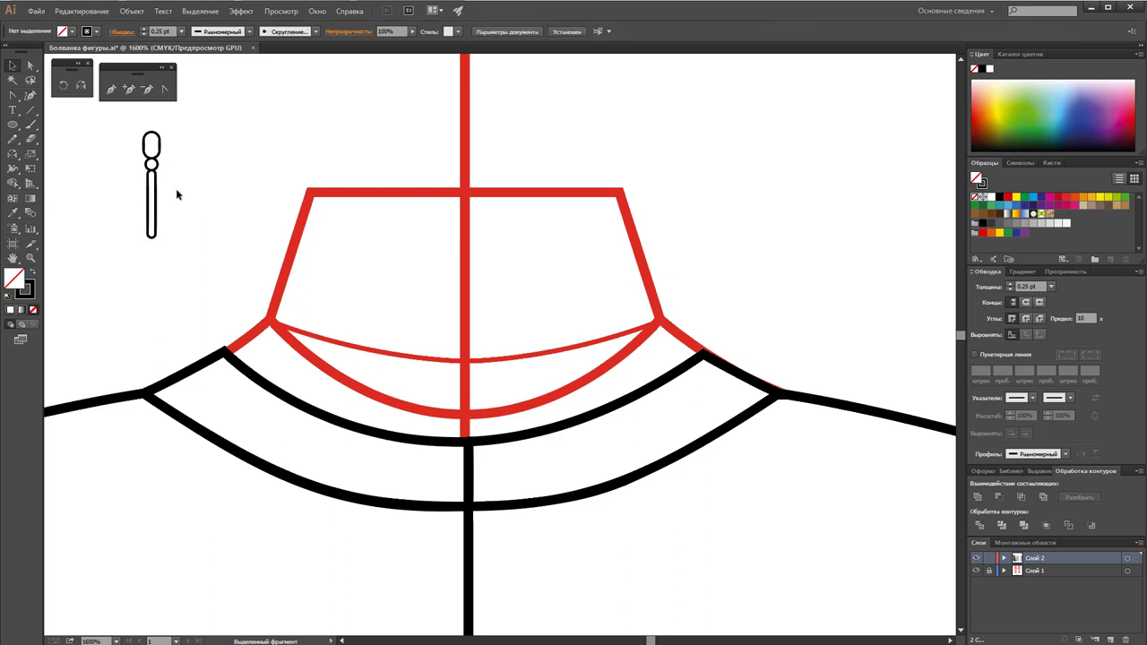
{"action": "left_click_drag", "start_coordinate": [187, 128], "coordinate": [150, 204]}
Step: Group the zipper pull pieces and fill them with a radial gradient
{"action": "right_click", "coordinate": [150, 178]}
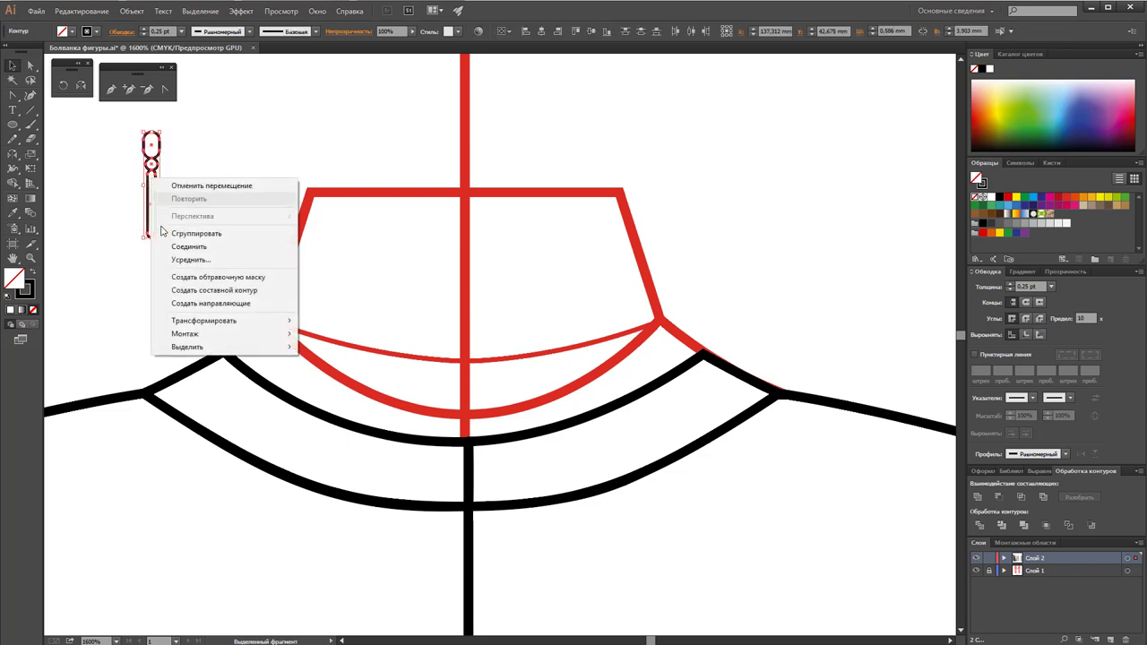
{"action": "left_click", "coordinate": [179, 231]}
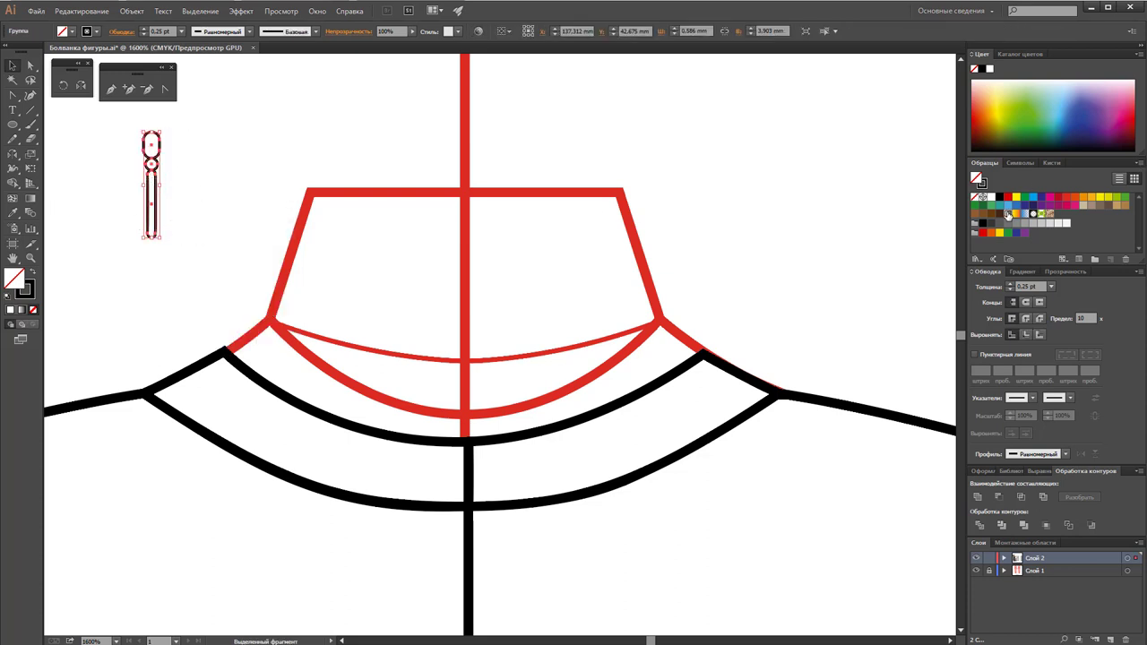
{"action": "left_click", "coordinate": [1008, 213]}
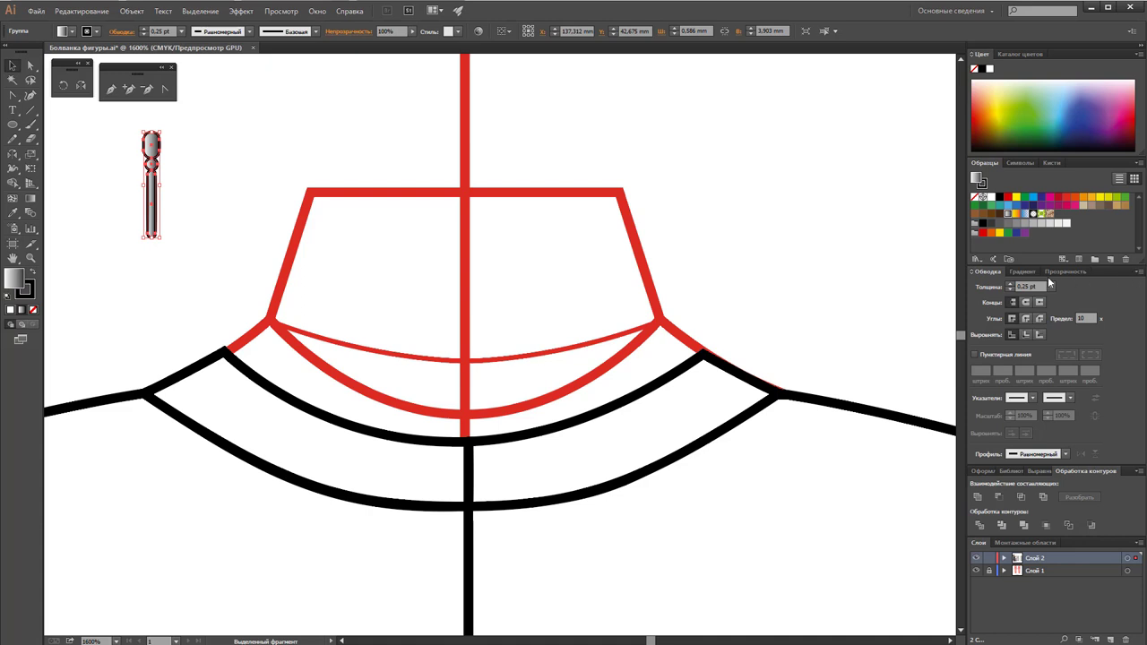
{"action": "left_click", "coordinate": [1031, 271]}
{"action": "left_click", "coordinate": [1134, 286]}
{"action": "left_click", "coordinate": [1104, 311]}
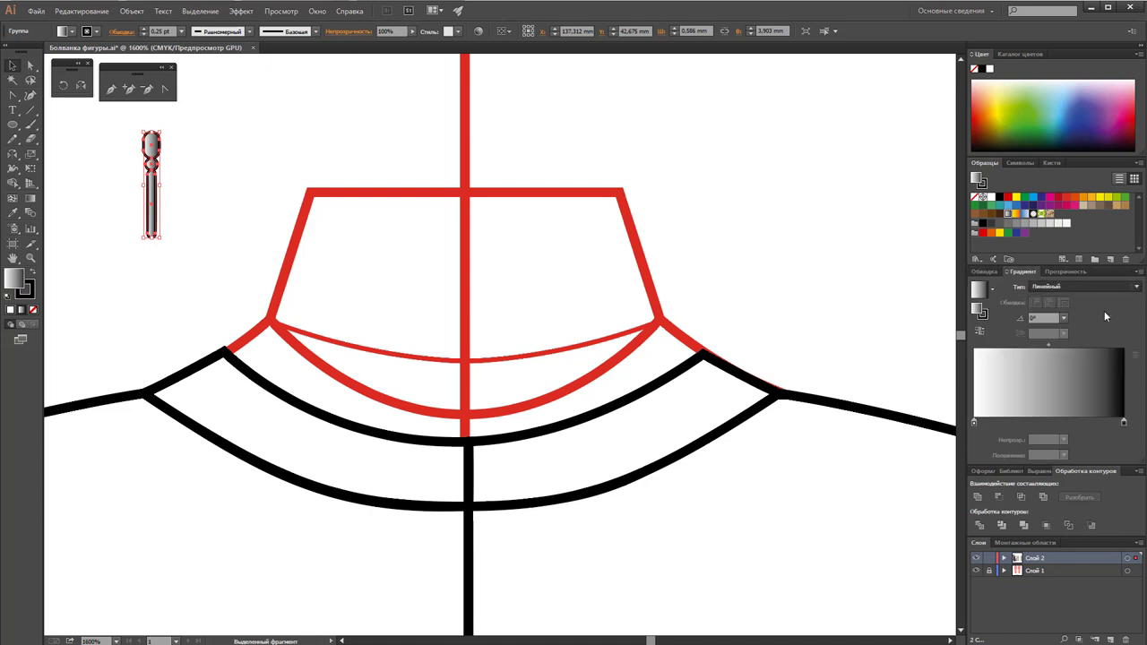
{"action": "key", "text": "g"}
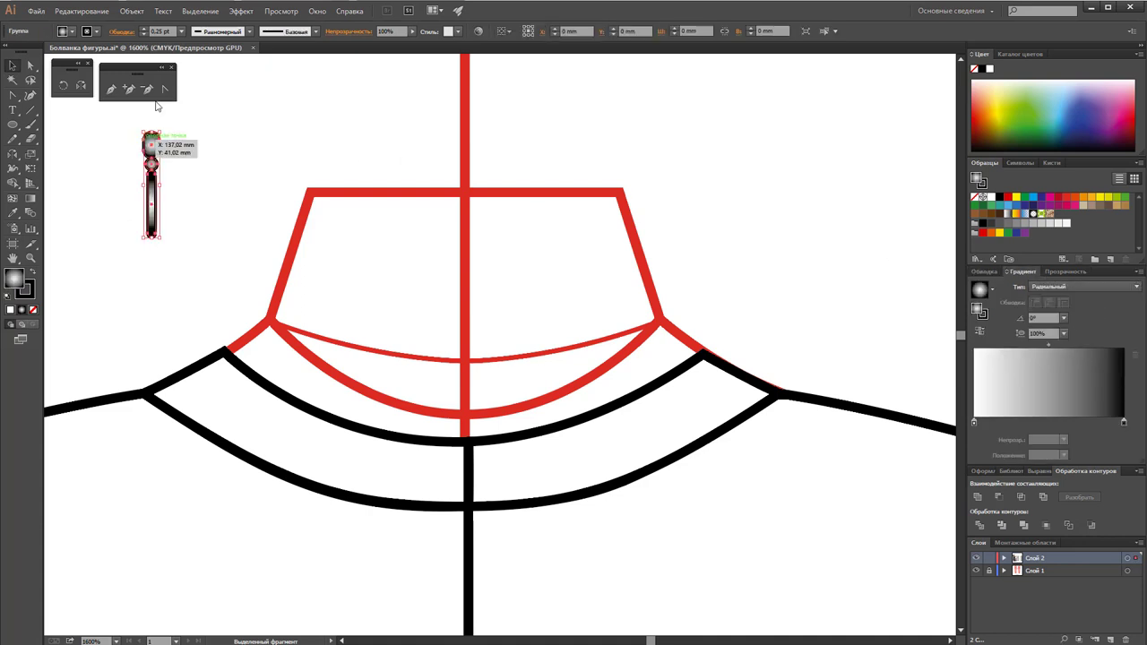
Step: Set the zipper pull's stroke weight to 0,1 pt
{"action": "left_click", "coordinate": [181, 31]}
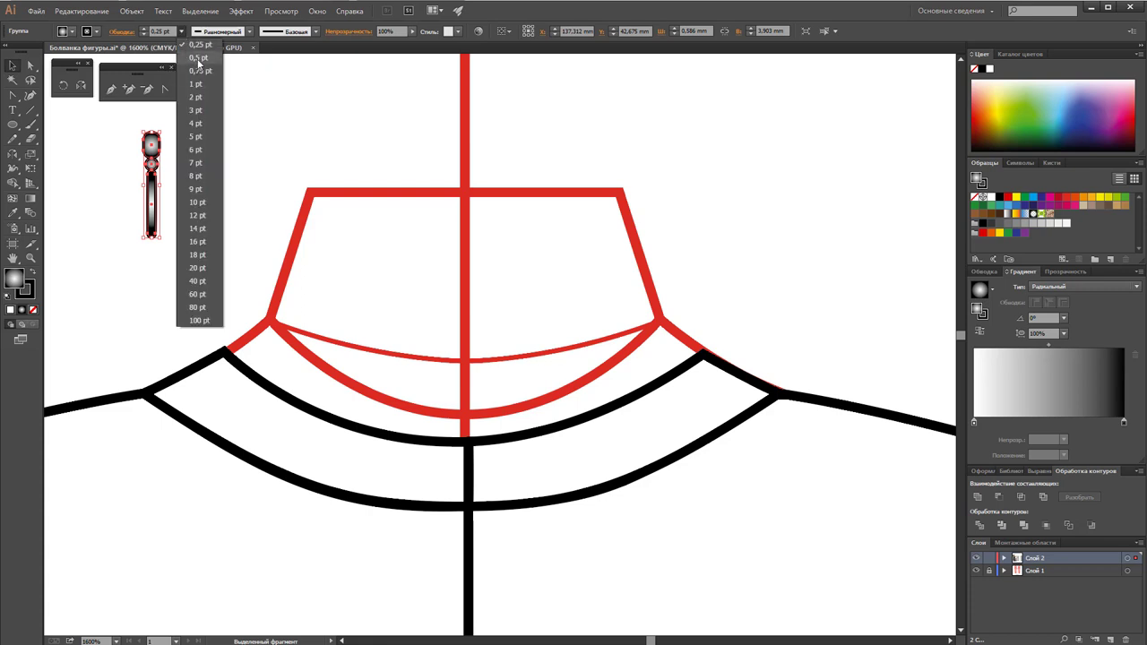
{"action": "left_click", "coordinate": [197, 44]}
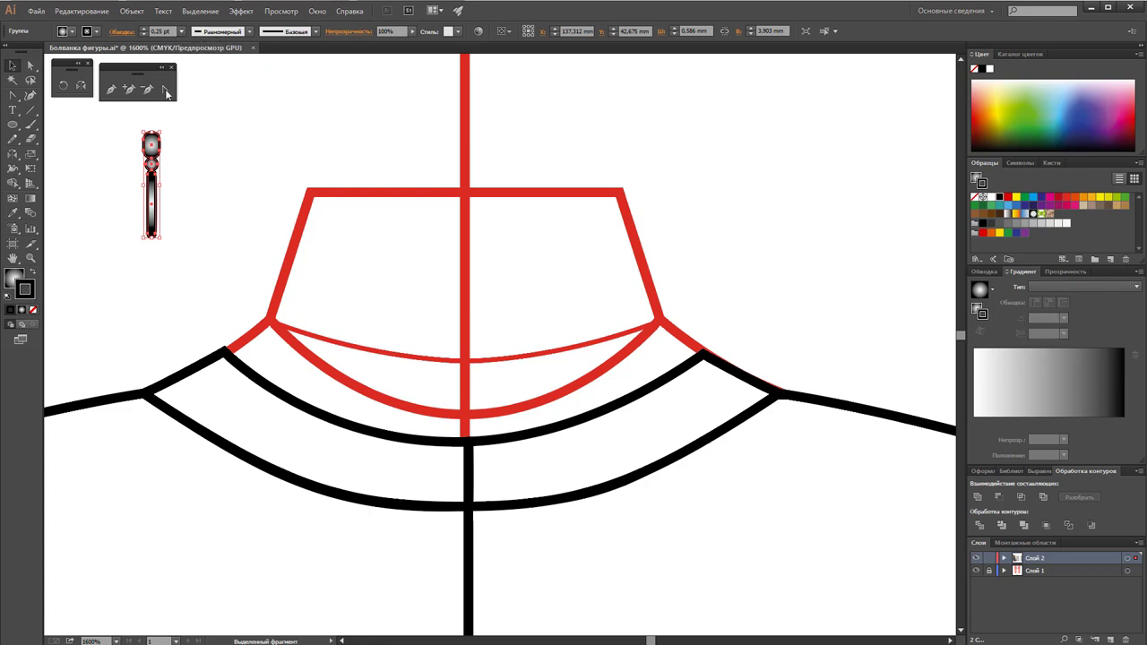
{"action": "left_click", "coordinate": [181, 31]}
{"action": "left_click", "coordinate": [197, 58]}
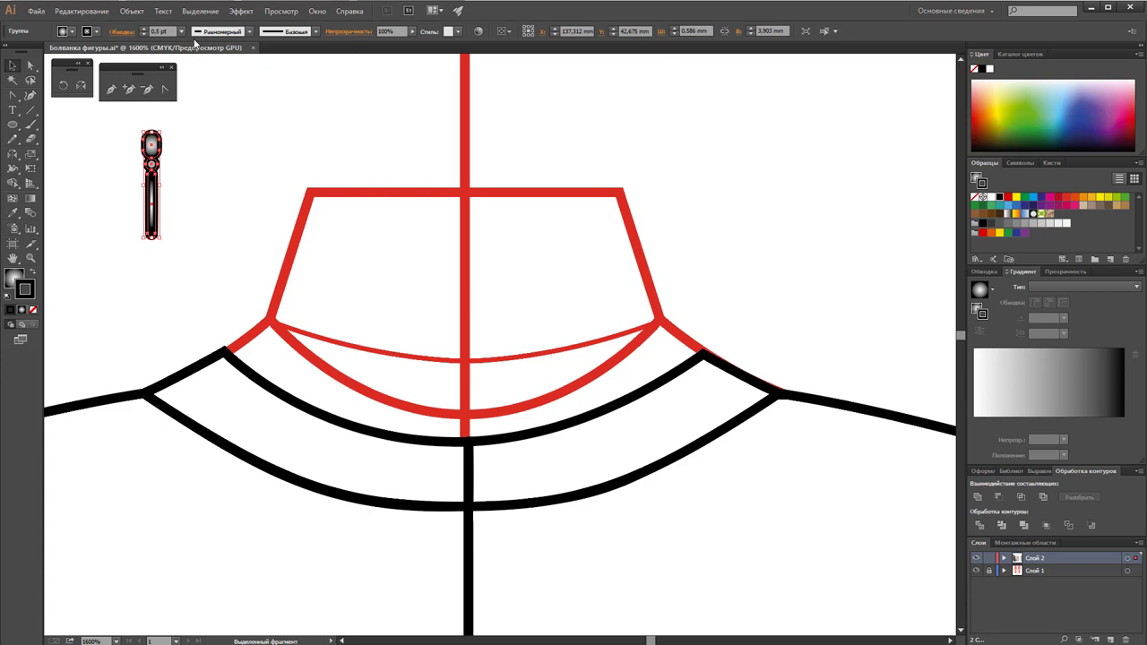
{"action": "left_click", "coordinate": [181, 31]}
{"action": "left_click", "coordinate": [197, 47]}
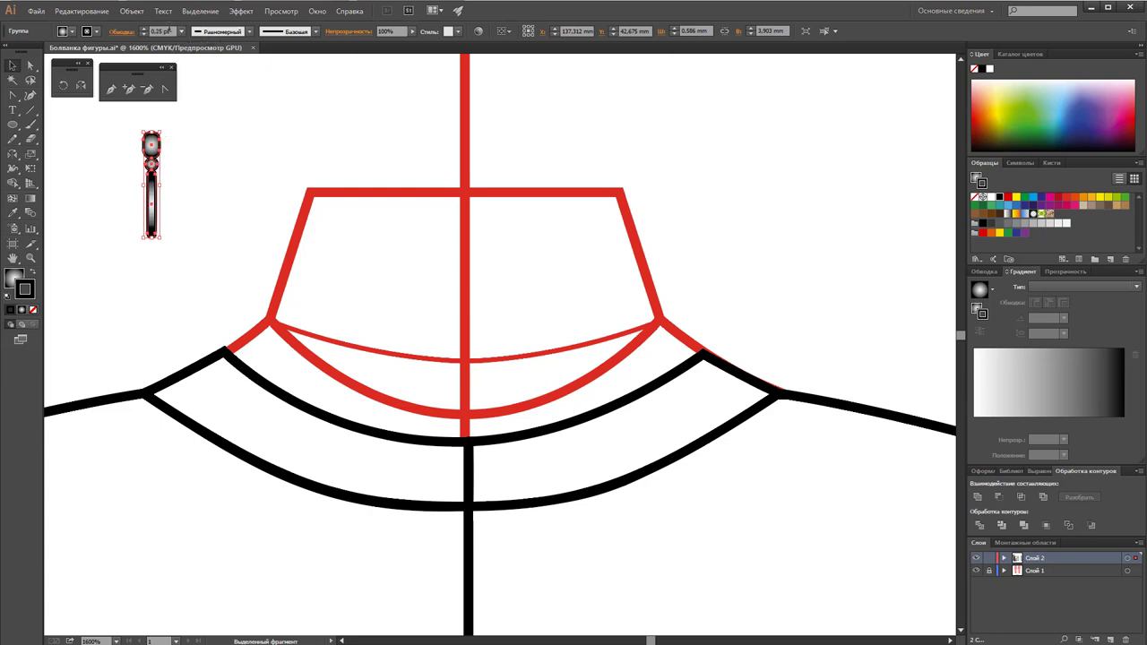
{"action": "double_click", "coordinate": [165, 31]}
{"action": "type", "text": "0,1"}
{"action": "key", "text": "Return"}
{"action": "left_click", "coordinate": [227, 139]}
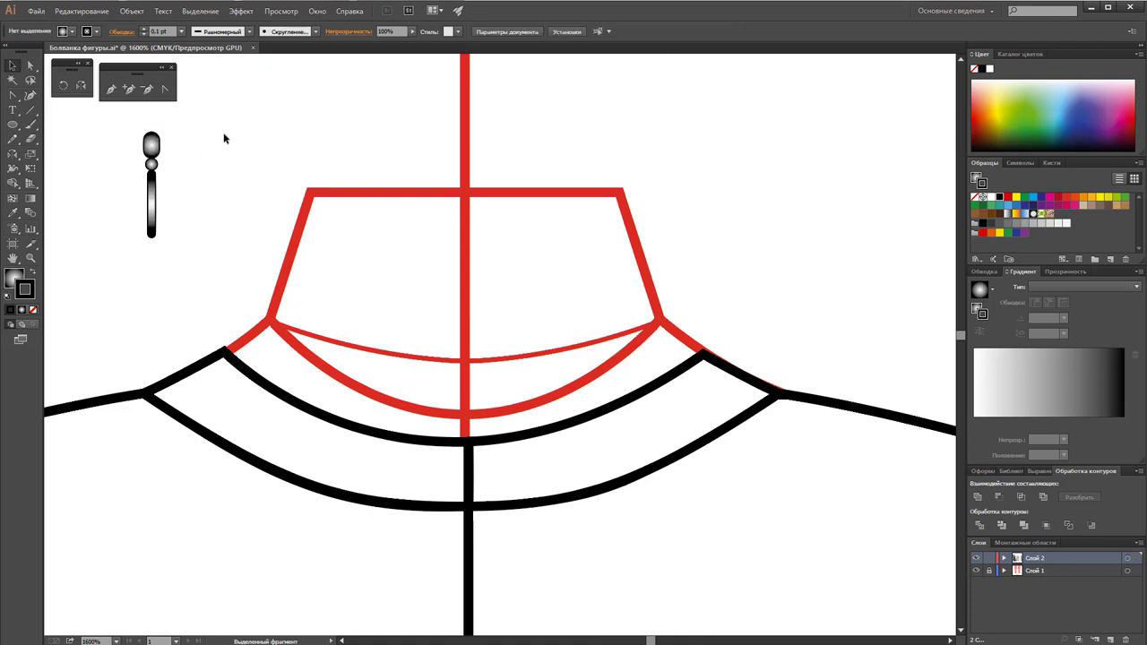
Step: Replace the black gradient stop with grey at the right end, then drag the pull onto the centre line
{"action": "left_click", "coordinate": [158, 145]}
{"action": "left_click", "coordinate": [1124, 411]}
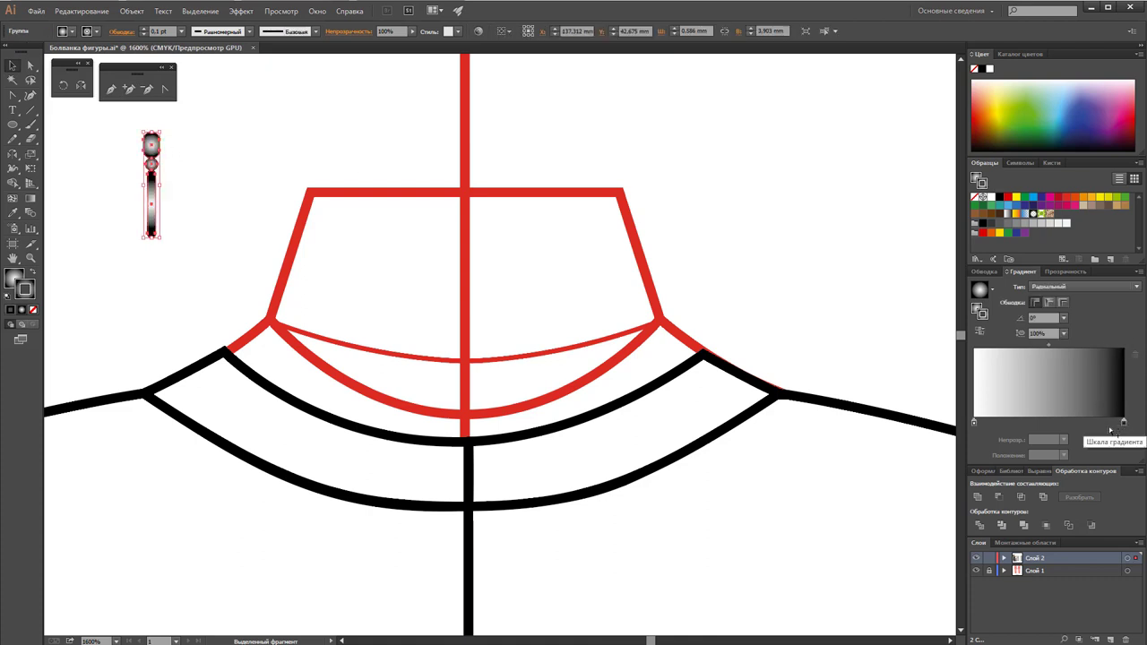
{"action": "left_click", "coordinate": [1124, 423]}
{"action": "left_click_drag", "start_coordinate": [1097, 422], "coordinate": [1096, 474]}
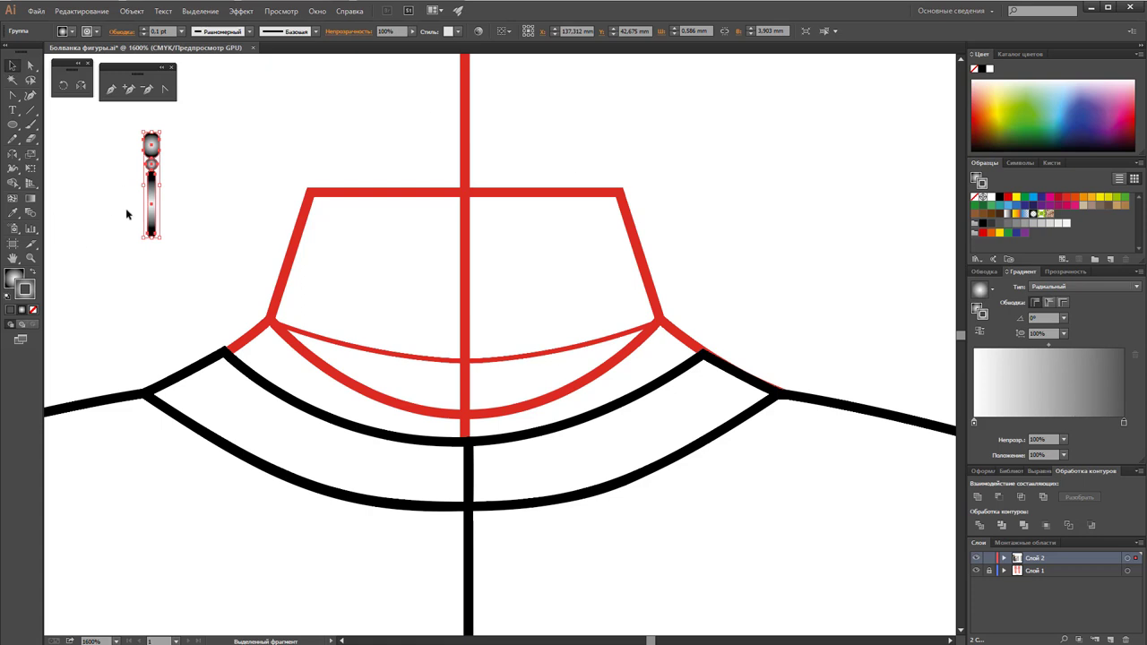
{"action": "key", "text": "x"}
{"action": "left_click", "coordinate": [1071, 422]}
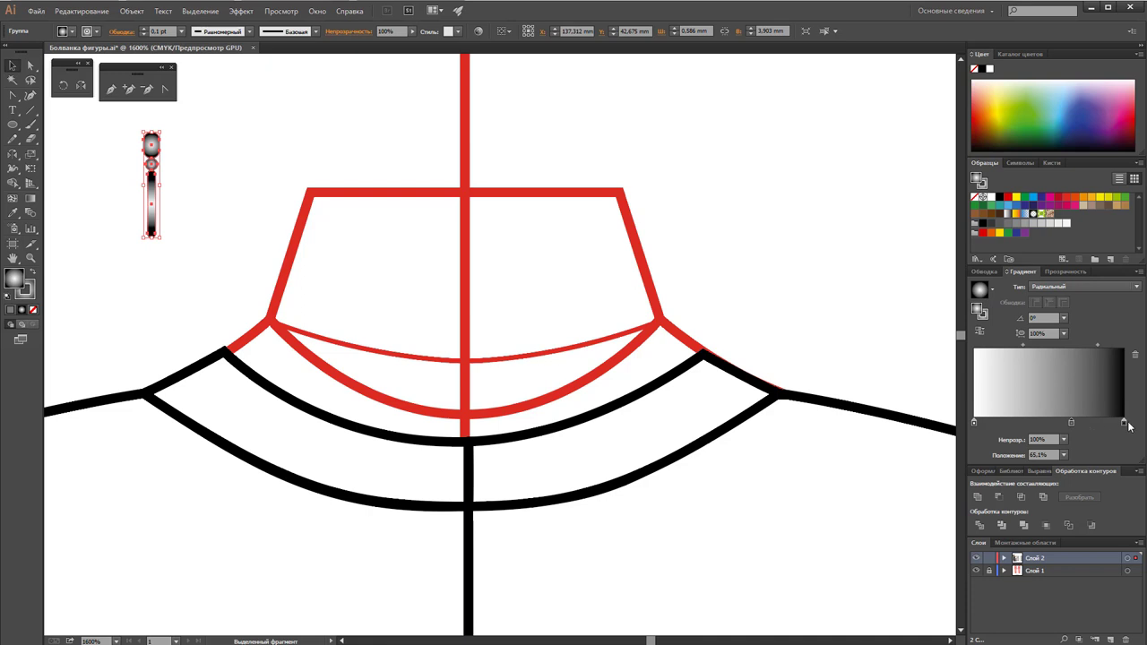
{"action": "left_click_drag", "start_coordinate": [1125, 422], "coordinate": [1125, 463]}
{"action": "left_click_drag", "start_coordinate": [1071, 422], "coordinate": [1123, 422]}
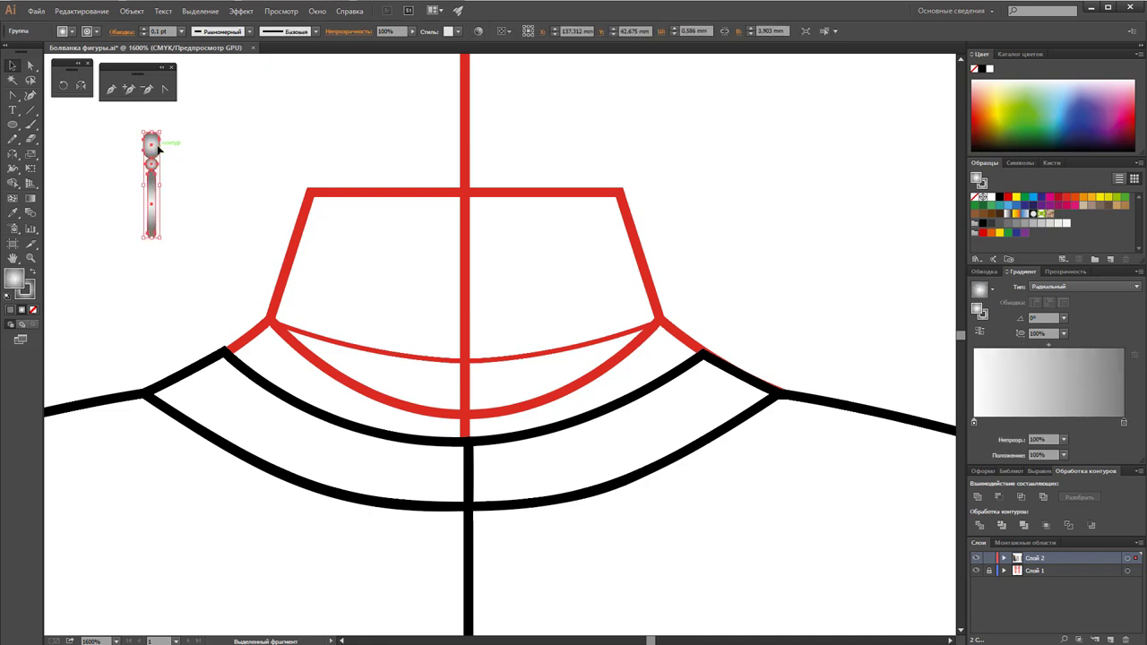
{"action": "left_click_drag", "start_coordinate": [158, 148], "coordinate": [475, 461]}
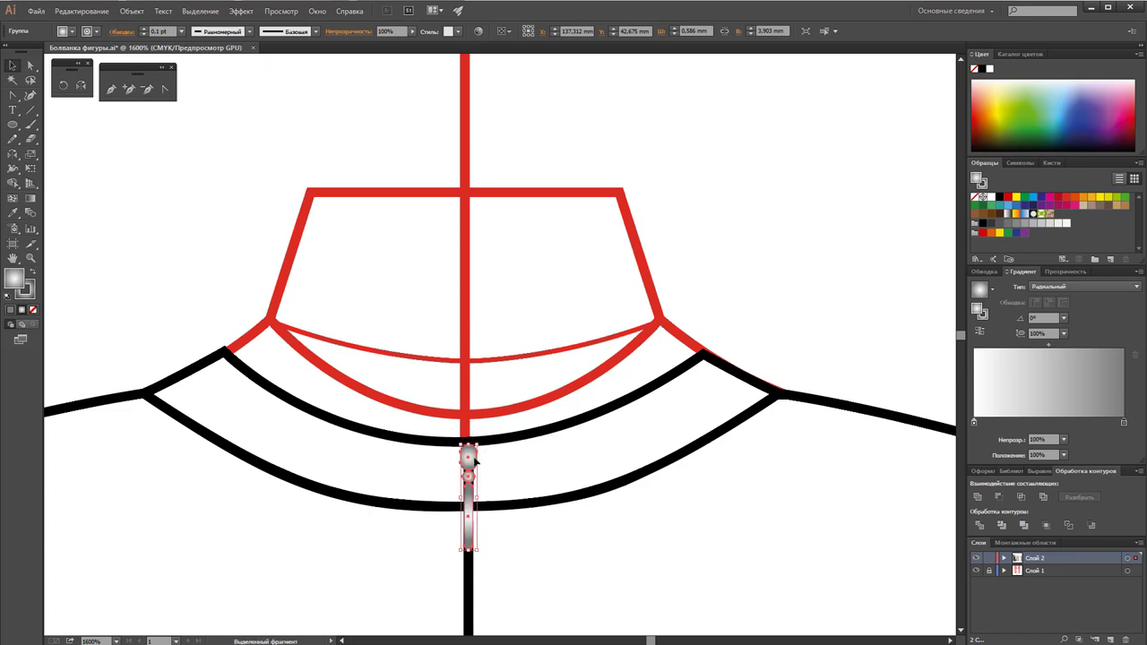
Step: Give the zipper pull a 0.25 pt black stroke
{"action": "left_click", "coordinate": [789, 326]}
{"action": "scroll", "coordinate": [776, 273], "scroll_direction": "down", "scroll_amount": 2}
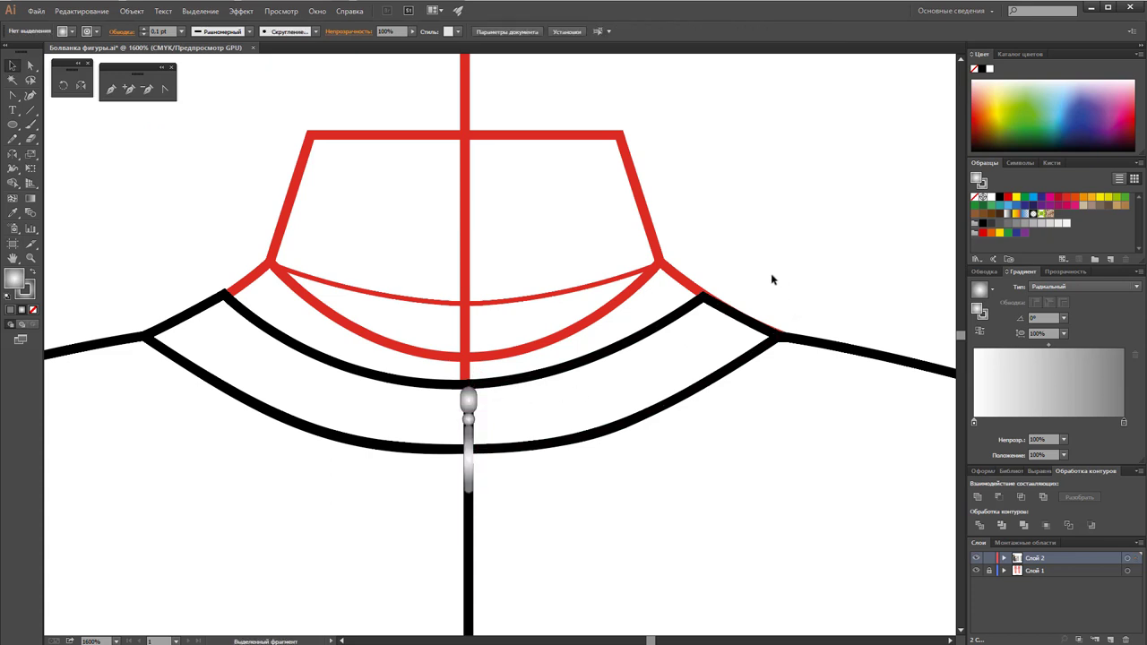
{"action": "scroll", "coordinate": [772, 280], "scroll_direction": "down", "scroll_amount": 2}
{"action": "left_click", "coordinate": [467, 345]}
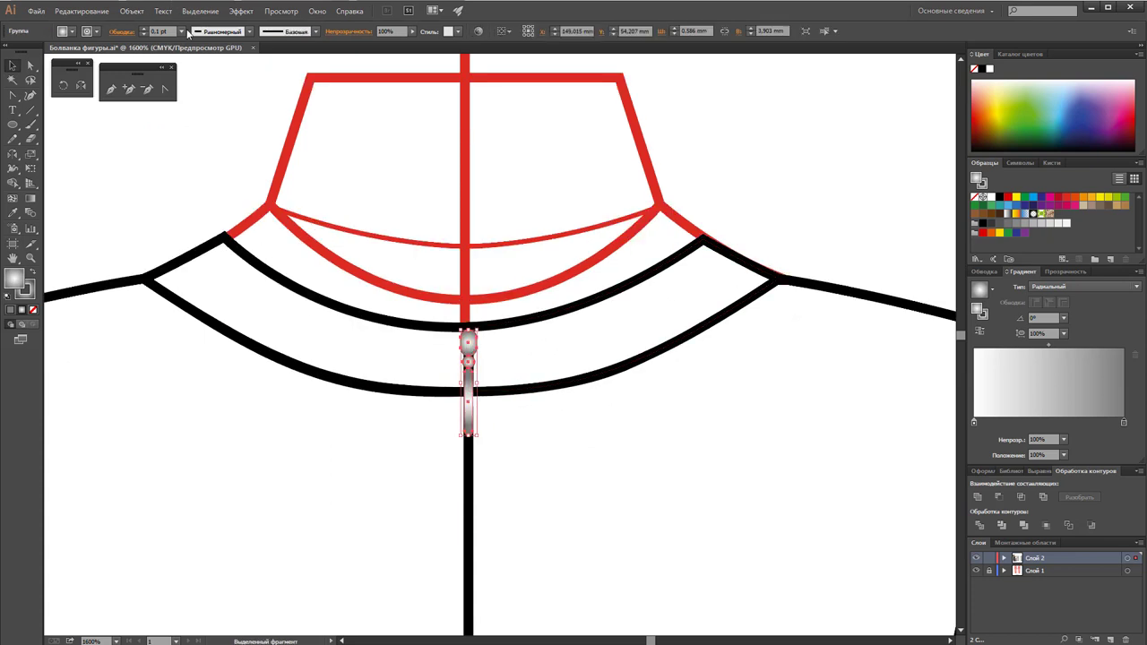
{"action": "left_click", "coordinate": [184, 32]}
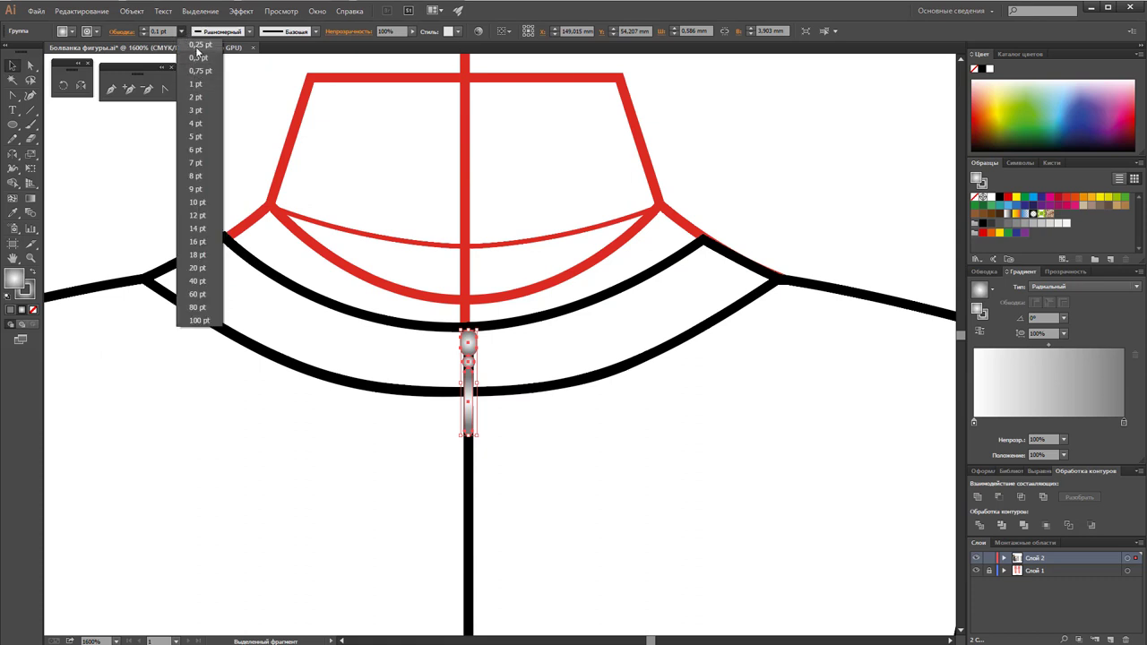
{"action": "left_click", "coordinate": [195, 45]}
{"action": "left_click", "coordinate": [748, 176]}
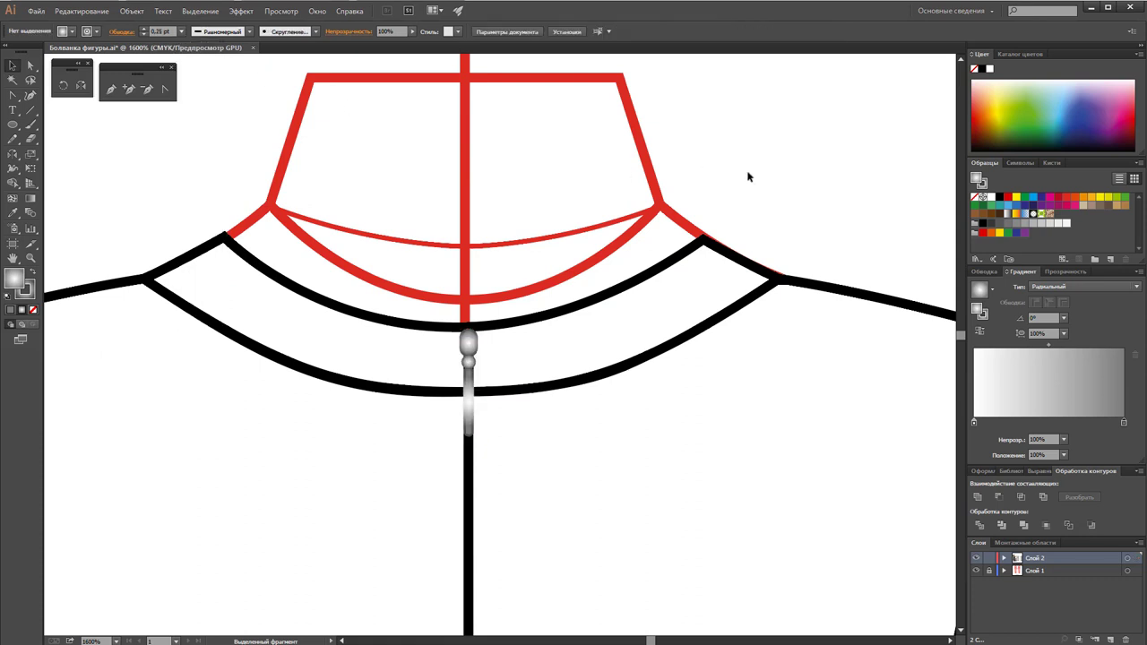
{"action": "left_click", "coordinate": [467, 345]}
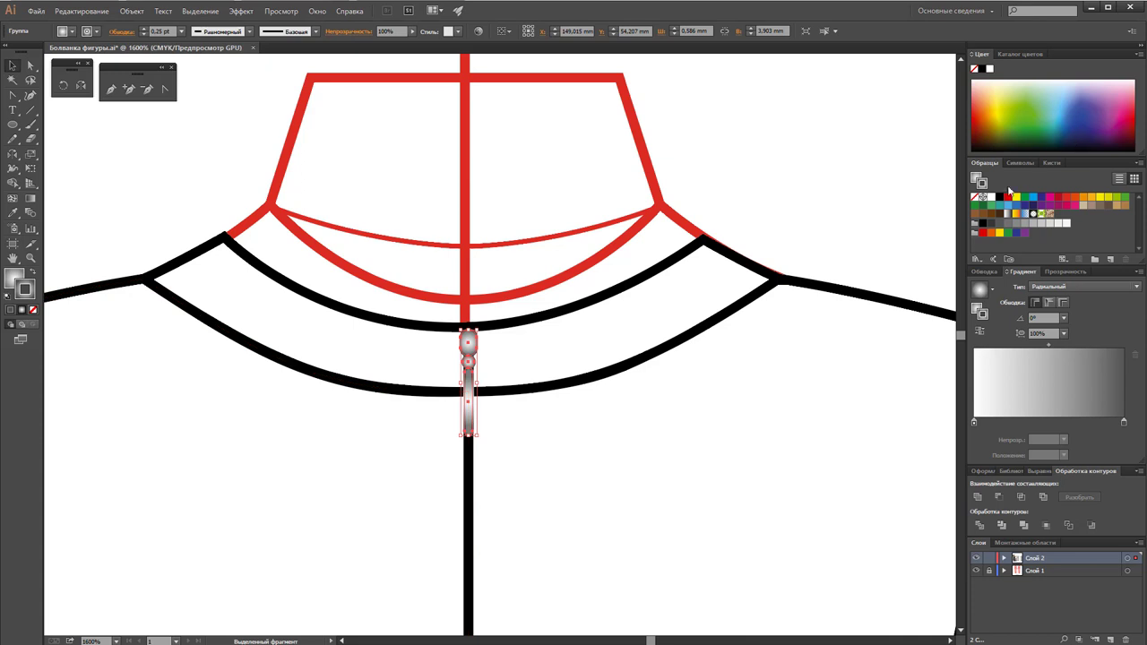
{"action": "left_click", "coordinate": [996, 196]}
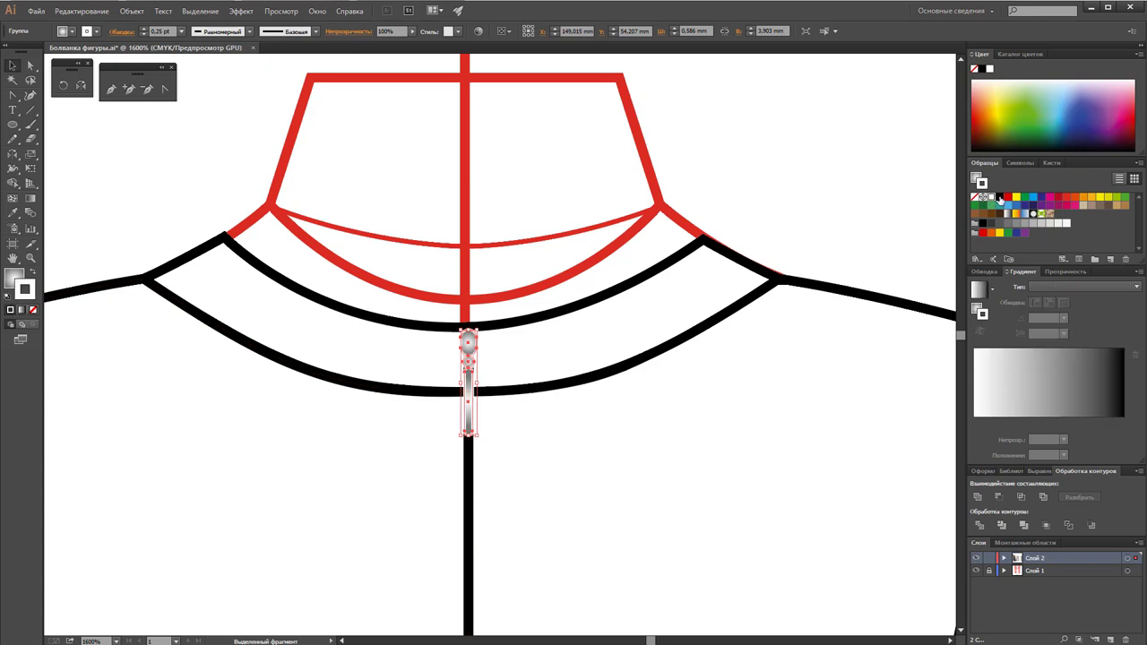
{"action": "left_click", "coordinate": [830, 179]}
Step: Zoom out to 400% and scroll over the whole bodice
{"action": "scroll", "coordinate": [833, 182], "scroll_direction": "down", "scroll_amount": 2}
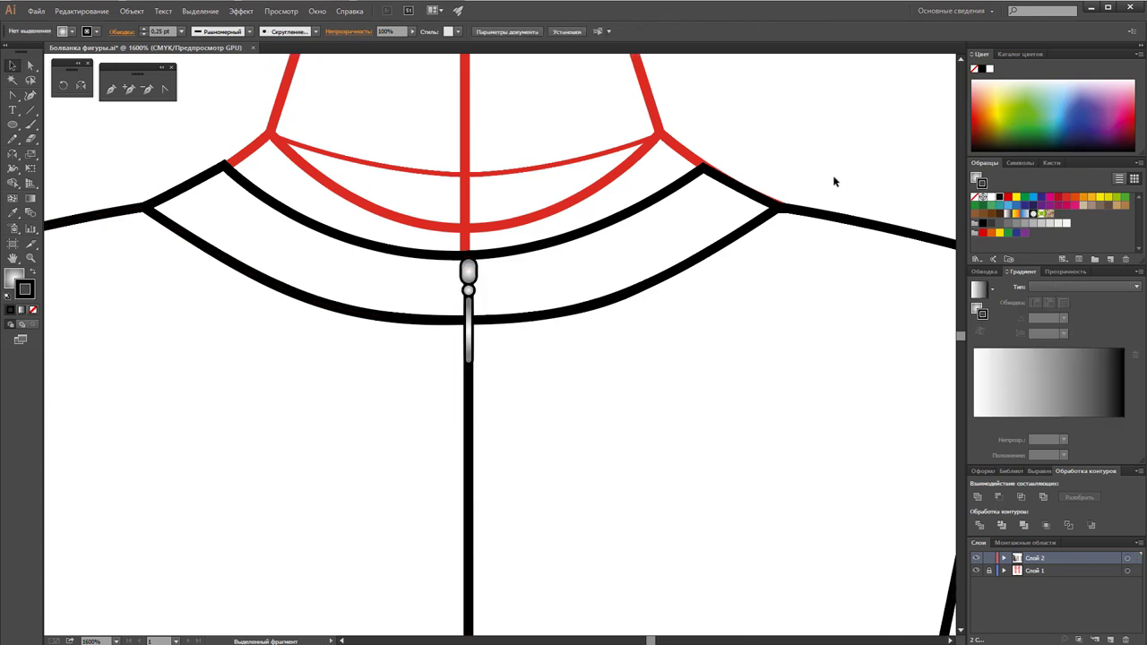
{"action": "key", "text": "z"}
{"action": "left_click", "coordinate": [507, 281], "text": "alt"}
{"action": "left_click", "coordinate": [507, 397], "text": "alt"}
{"action": "left_click", "coordinate": [507, 365], "text": "alt"}
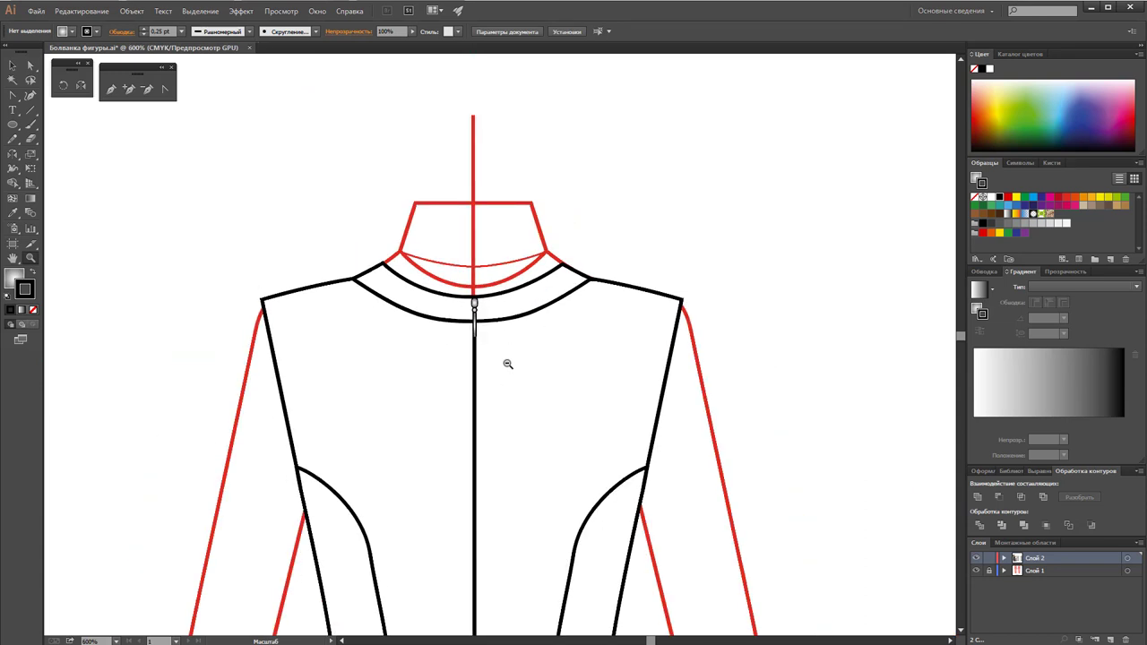
{"action": "left_click", "coordinate": [507, 364], "text": "alt"}
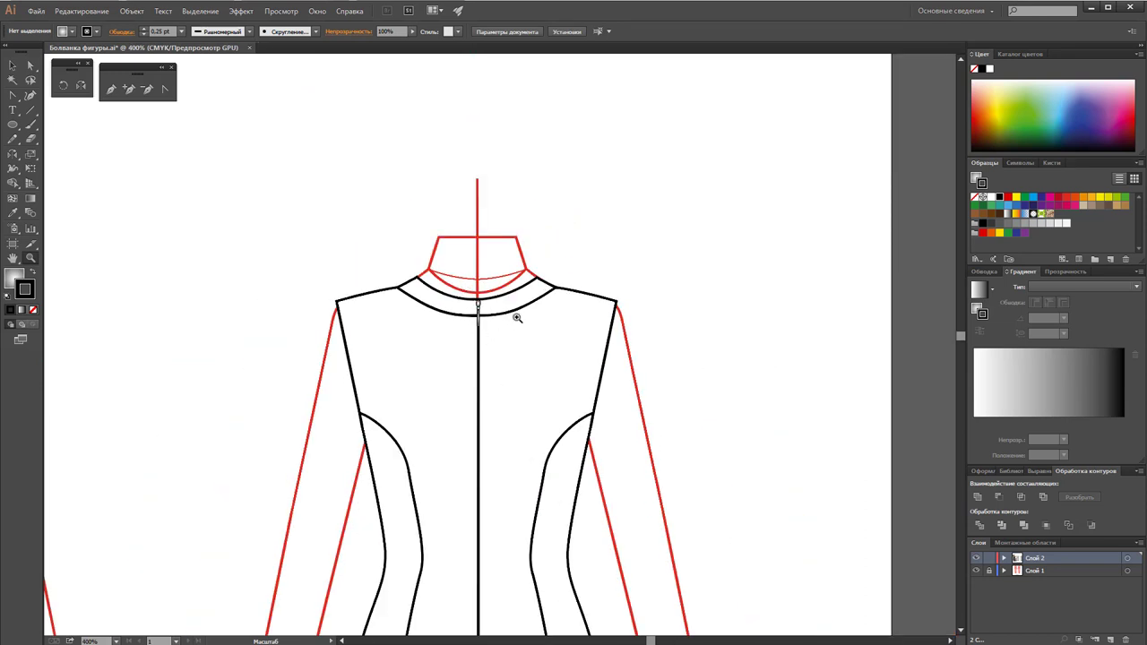
{"action": "scroll", "coordinate": [517, 318], "scroll_direction": "down", "scroll_amount": 1}
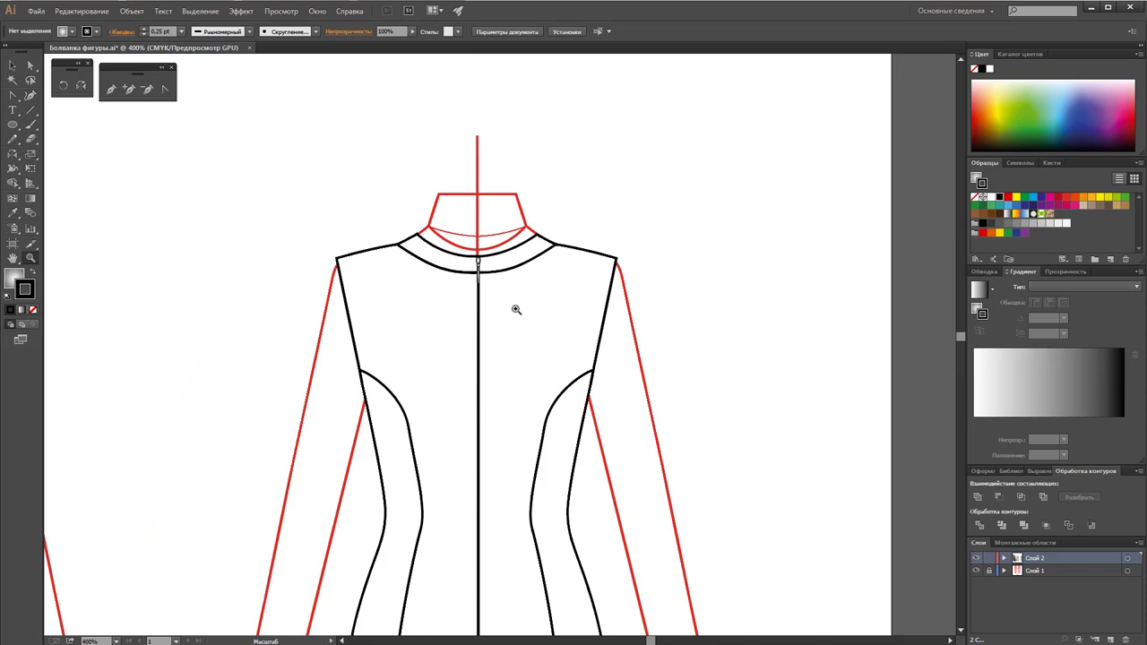
{"action": "scroll", "coordinate": [515, 309], "scroll_direction": "down", "scroll_amount": 1}
{"action": "scroll", "coordinate": [516, 309], "scroll_direction": "down", "scroll_amount": 1}
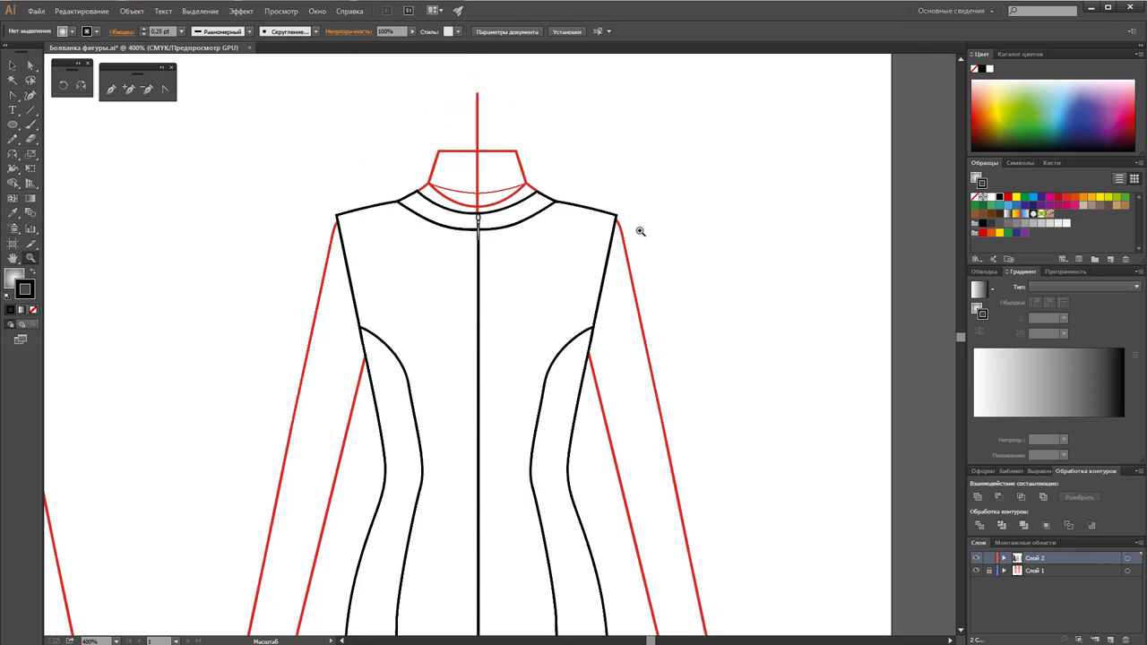
{"action": "scroll", "coordinate": [618, 287], "scroll_direction": "up", "scroll_amount": 2}
{"action": "scroll", "coordinate": [499, 240], "scroll_direction": "down", "scroll_amount": 2}
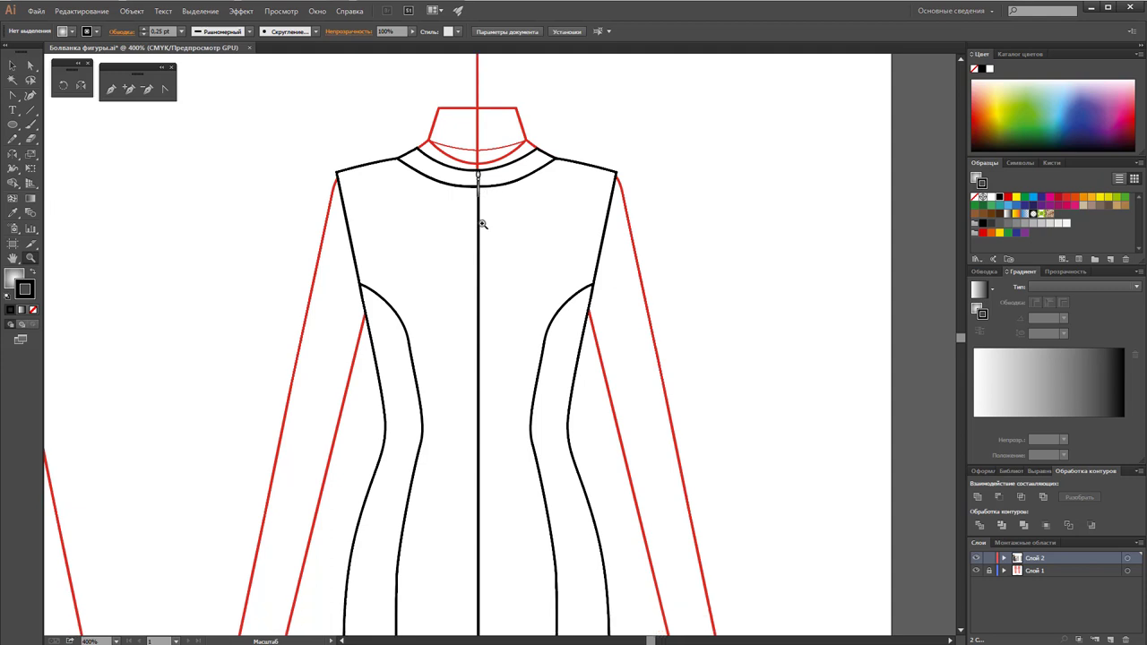
{"action": "scroll", "coordinate": [481, 217], "scroll_direction": "down", "scroll_amount": 3}
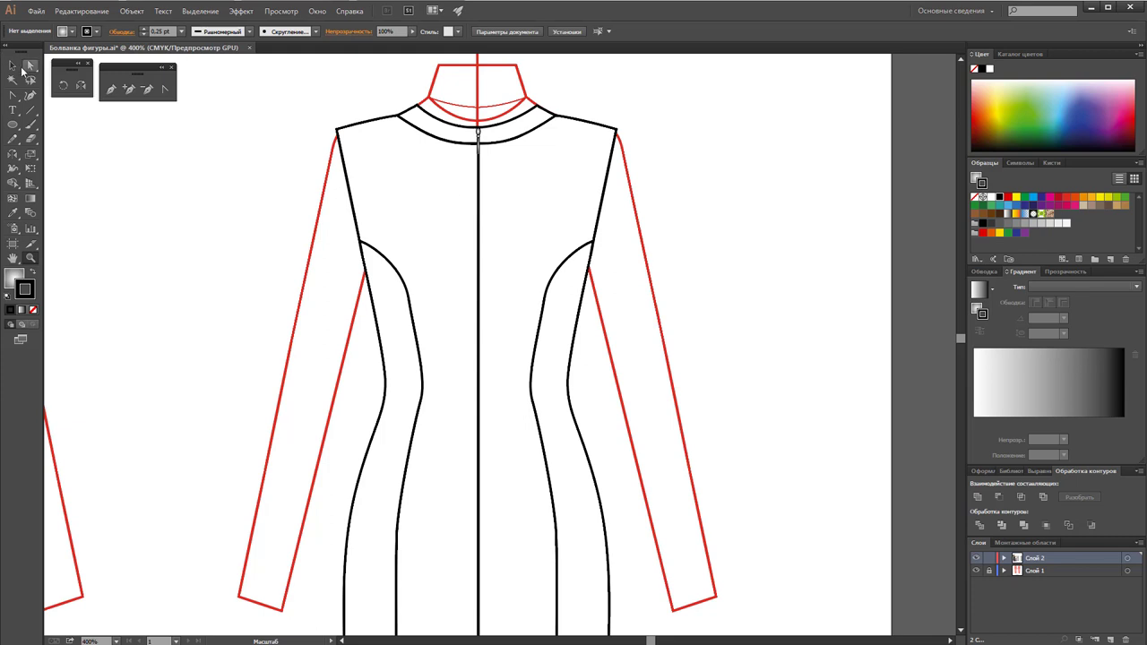
Step: Select the left shoulder corner anchor of the body seam, then scroll down to the front
{"action": "left_click", "coordinate": [29, 66]}
{"action": "left_click_drag", "start_coordinate": [323, 120], "coordinate": [353, 134]}
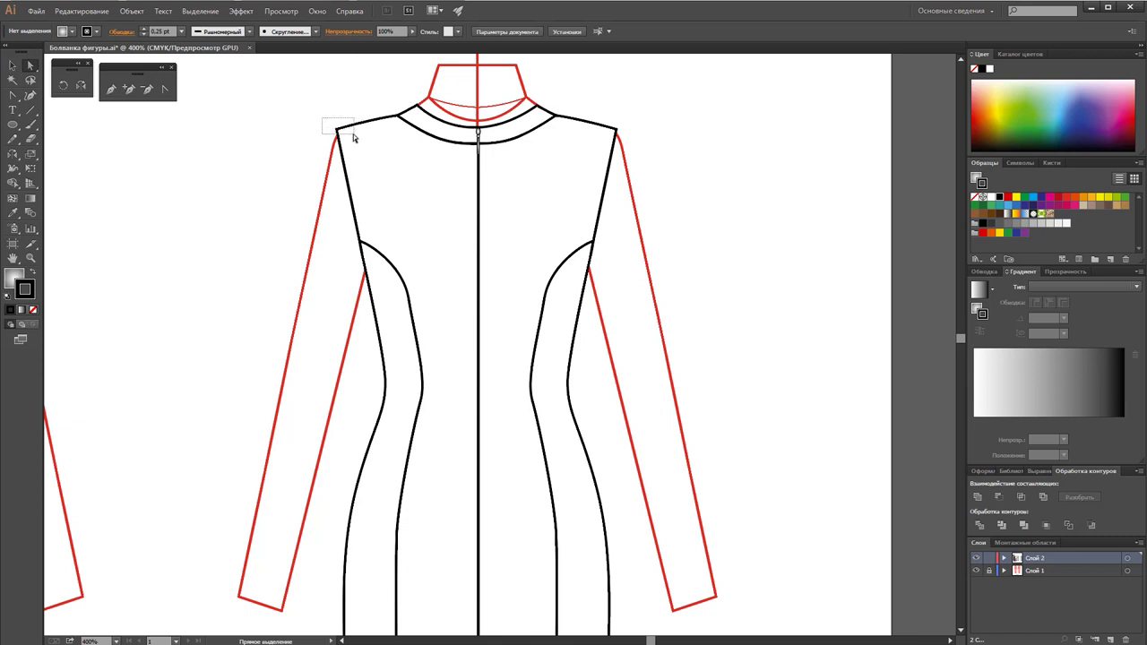
{"action": "scroll", "coordinate": [712, 152], "scroll_direction": "down", "scroll_amount": 3}
{"action": "left_click", "coordinate": [712, 162]}
{"action": "scroll", "coordinate": [712, 162], "scroll_direction": "up", "scroll_amount": 2}
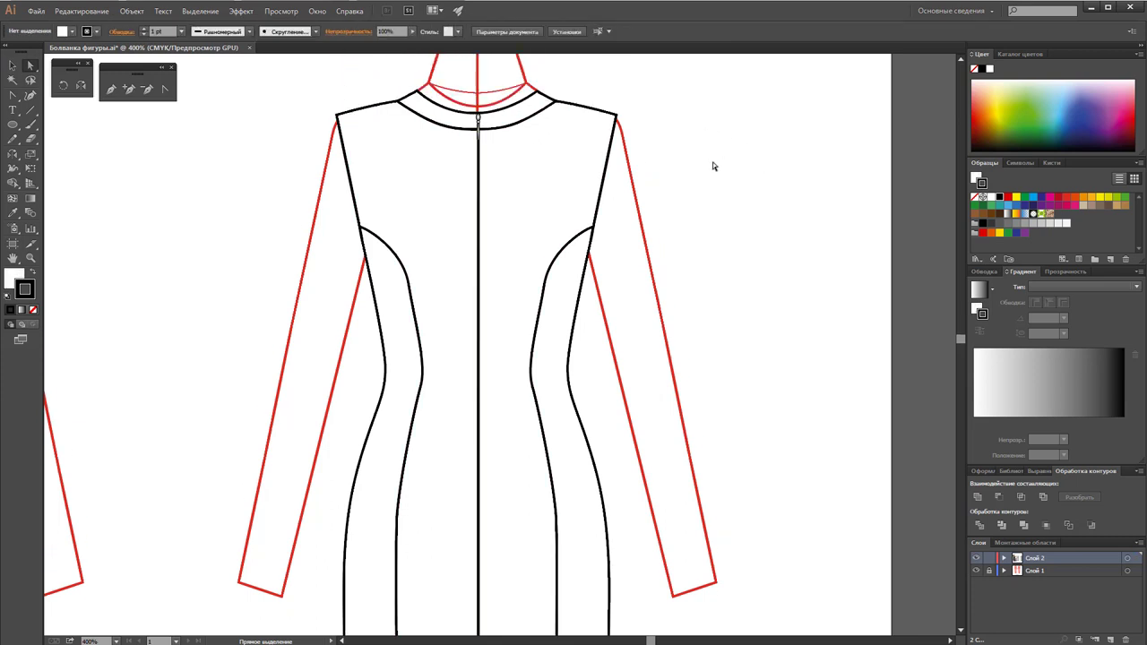
{"action": "scroll", "coordinate": [712, 163], "scroll_direction": "up", "scroll_amount": 1}
{"action": "scroll", "coordinate": [712, 162], "scroll_direction": "down", "scroll_amount": 1}
{"action": "scroll", "coordinate": [713, 162], "scroll_direction": "down", "scroll_amount": 1}
{"action": "scroll", "coordinate": [712, 162], "scroll_direction": "down", "scroll_amount": 1}
{"action": "scroll", "coordinate": [712, 164], "scroll_direction": "down", "scroll_amount": 3}
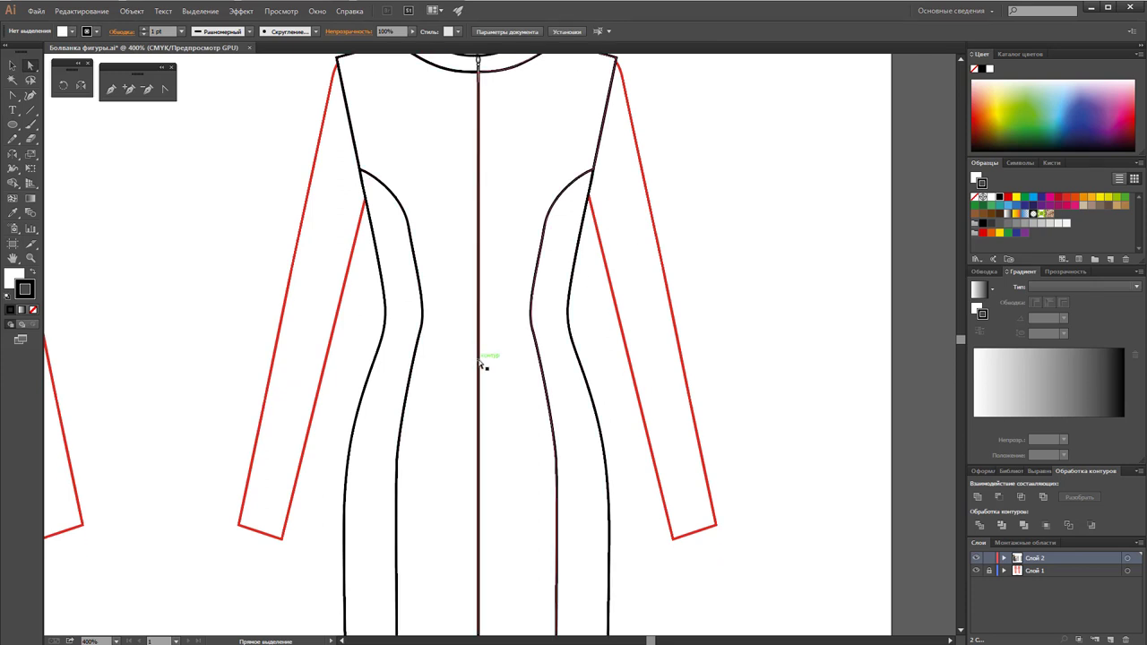
{"action": "scroll", "coordinate": [482, 363], "scroll_direction": "down", "scroll_amount": 10}
{"action": "scroll", "coordinate": [482, 363], "scroll_direction": "down", "scroll_amount": 5}
{"action": "scroll", "coordinate": [482, 363], "scroll_direction": "down", "scroll_amount": 5}
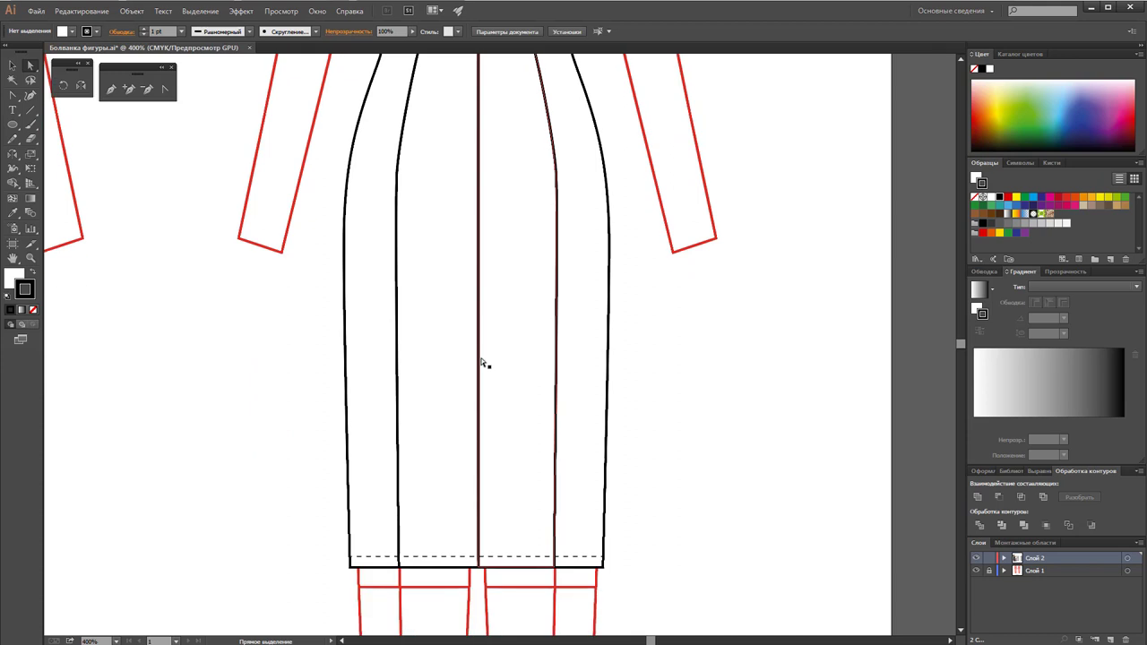
Step: Draw a short diagonal off the centre front seam and give it the hem line's dashed stroke
{"action": "left_click", "coordinate": [30, 110]}
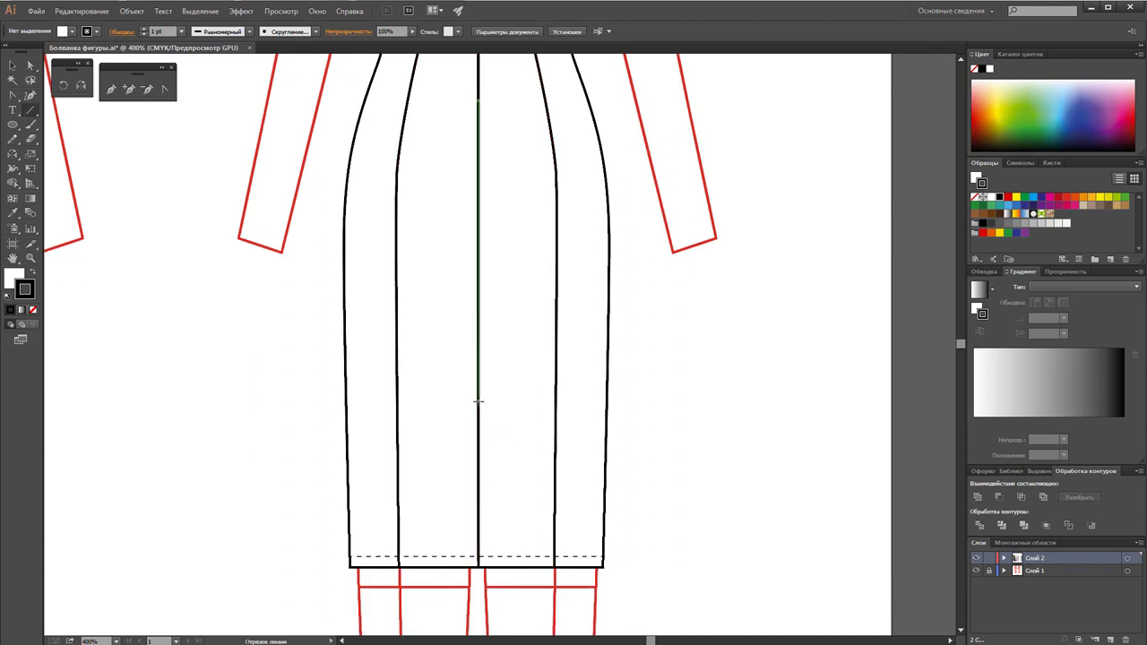
{"action": "left_click_drag", "start_coordinate": [477, 402], "coordinate": [456, 420]}
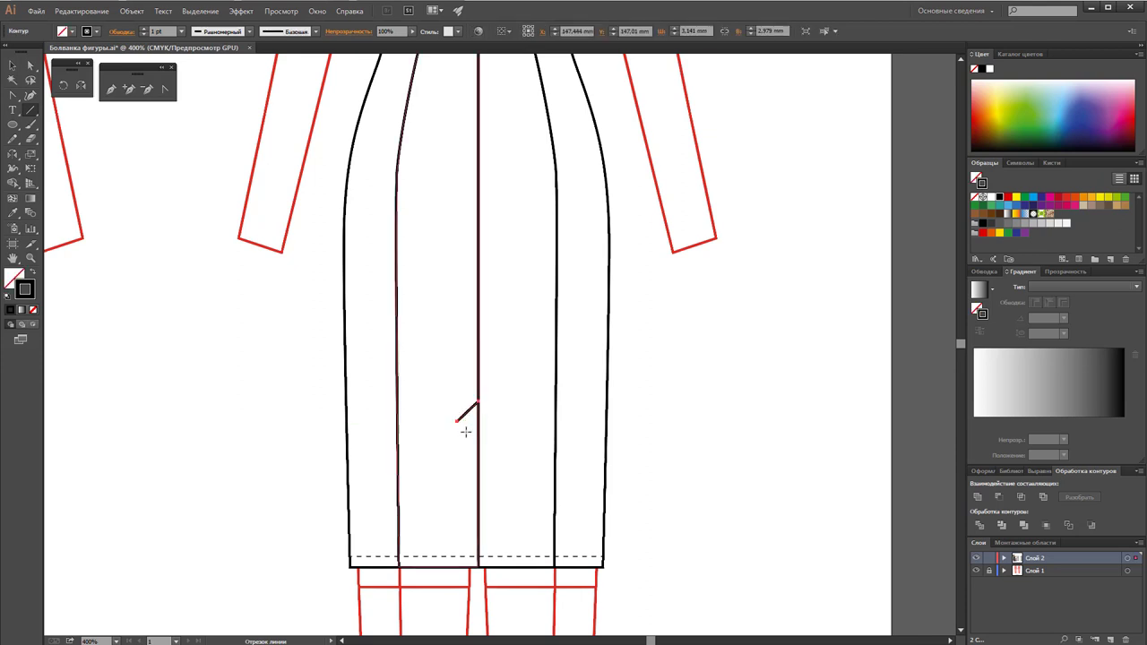
{"action": "left_click", "coordinate": [13, 213]}
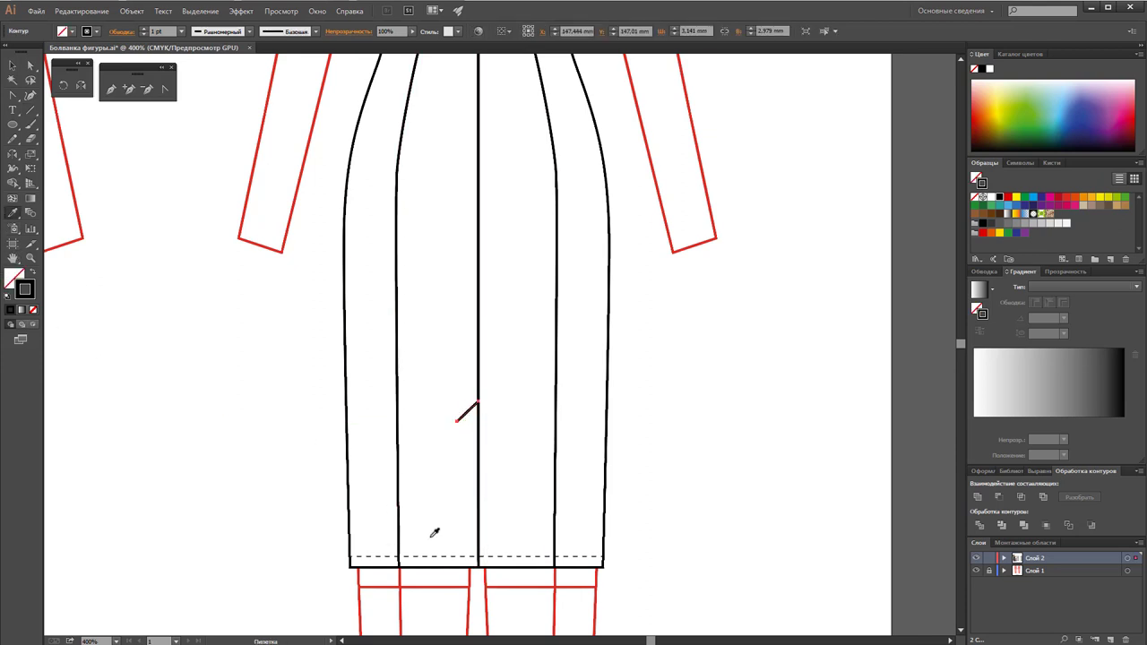
{"action": "left_click", "coordinate": [451, 555]}
Step: Check the dashed diagonal's dash settings in the Stroke panel
{"action": "left_click", "coordinate": [13, 66]}
{"action": "left_click", "coordinate": [236, 403]}
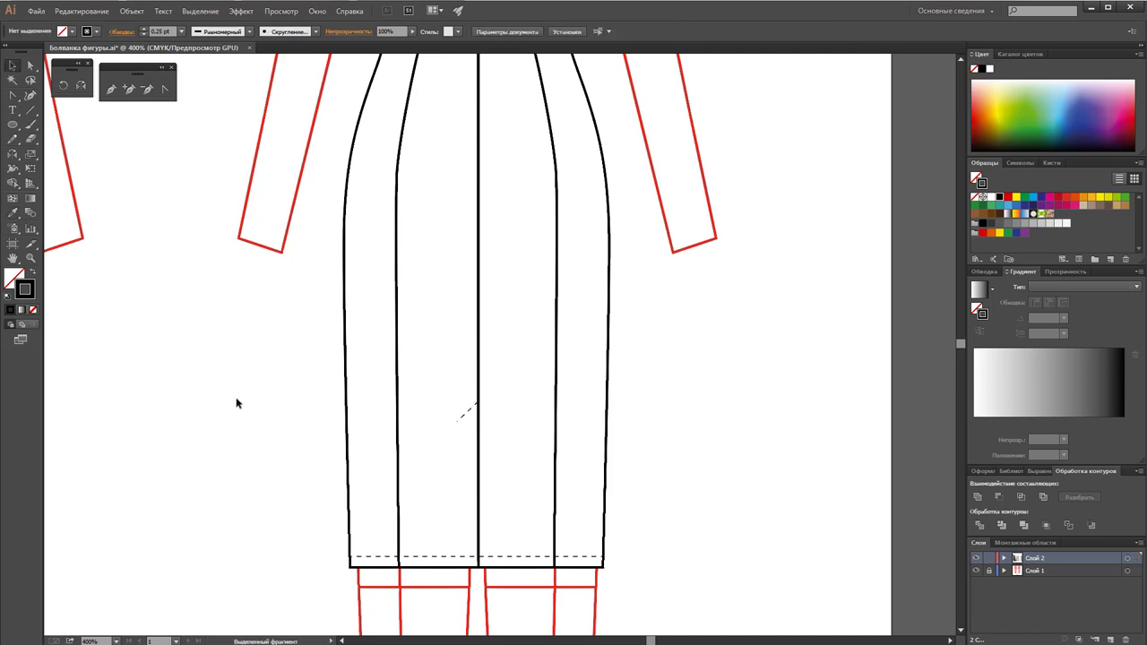
{"action": "left_click", "coordinate": [473, 409]}
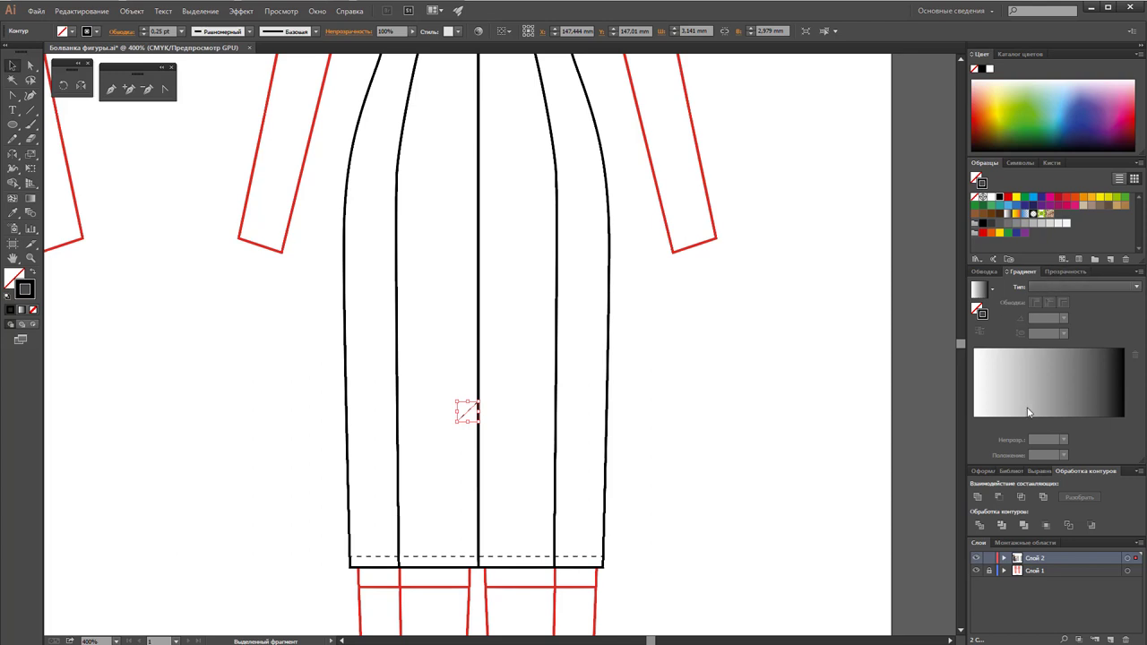
{"action": "left_click", "coordinate": [986, 270]}
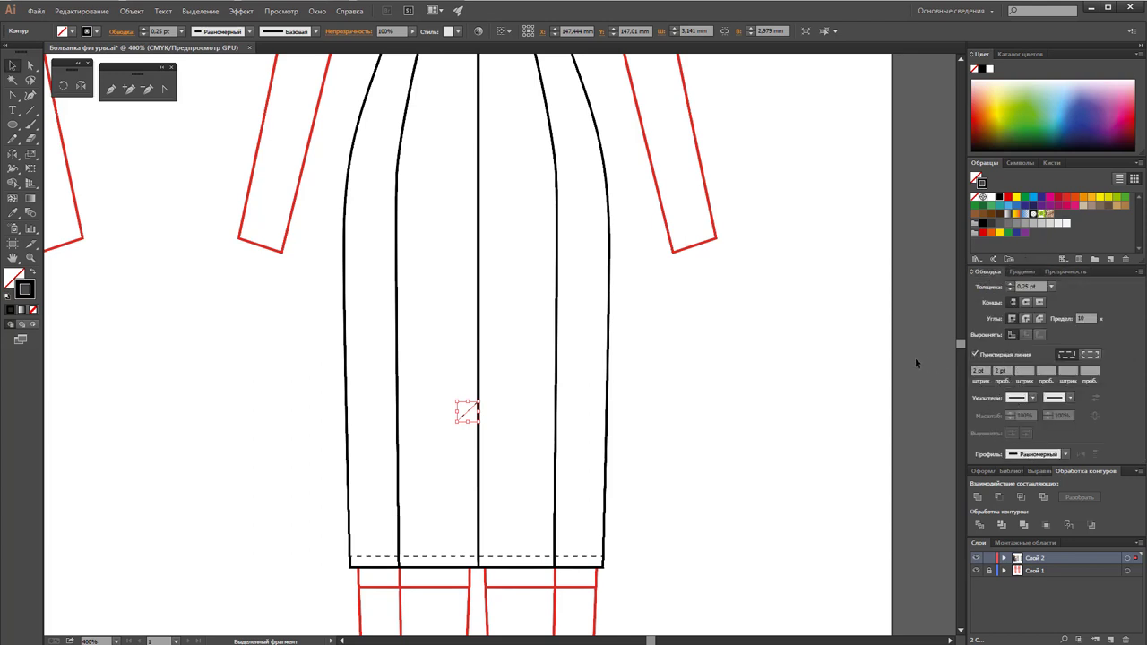
{"action": "left_click", "coordinate": [807, 417]}
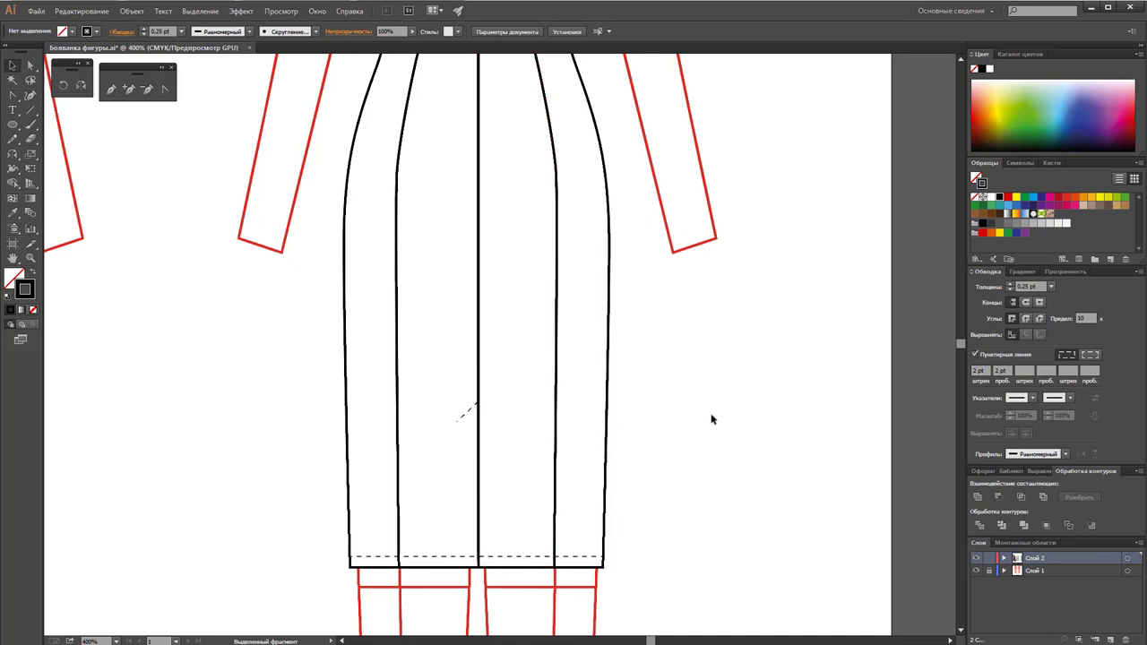
Step: Group the left and right dress figures' outline paths into two separate groups
{"action": "key", "text": "z"}
{"action": "left_click", "coordinate": [598, 375], "text": "alt"}
{"action": "left_click", "coordinate": [518, 380], "text": "alt"}
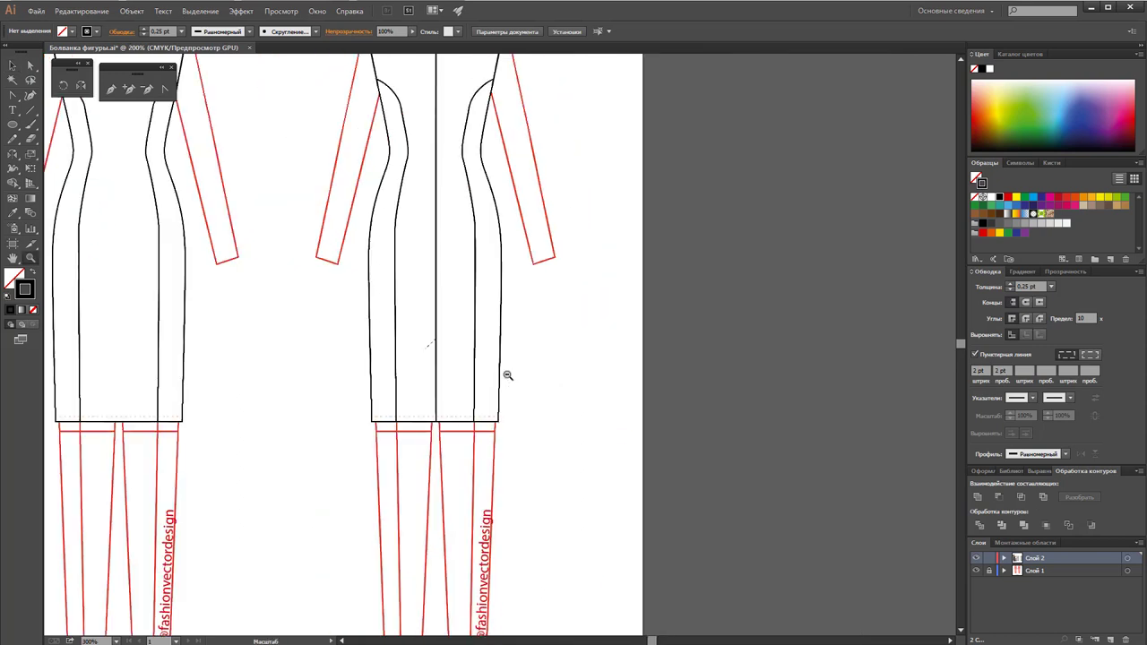
{"action": "left_click", "coordinate": [484, 364], "text": "alt"}
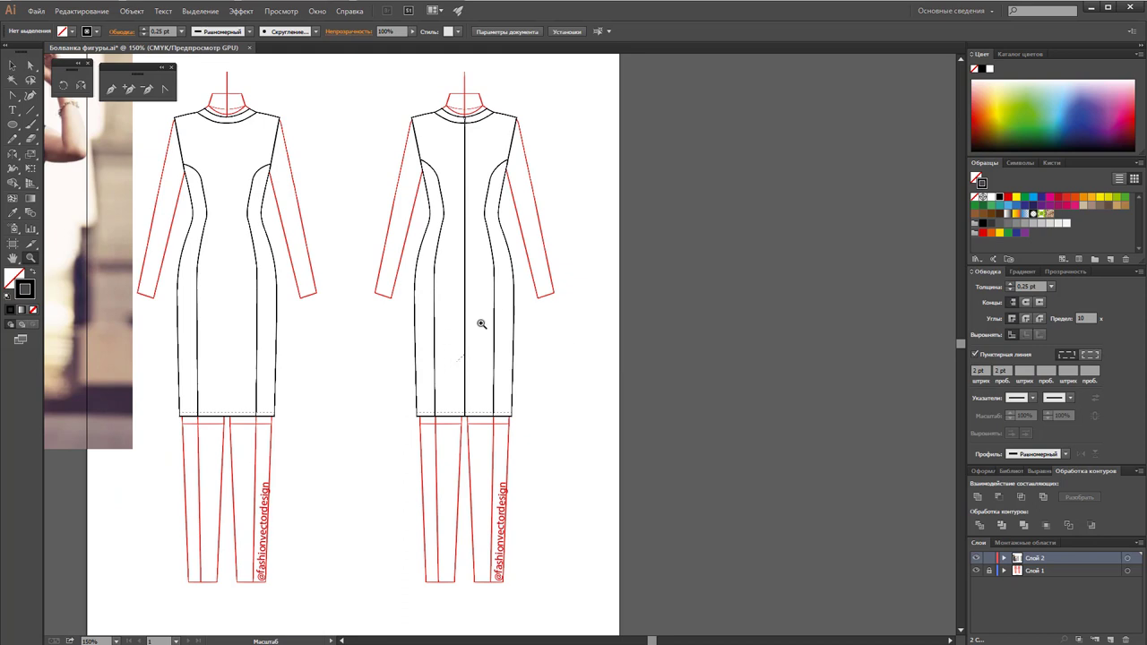
{"action": "scroll", "coordinate": [481, 323], "scroll_direction": "up", "scroll_amount": 1}
{"action": "scroll", "coordinate": [479, 315], "scroll_direction": "up", "scroll_amount": 2}
{"action": "left_click", "coordinate": [14, 64]}
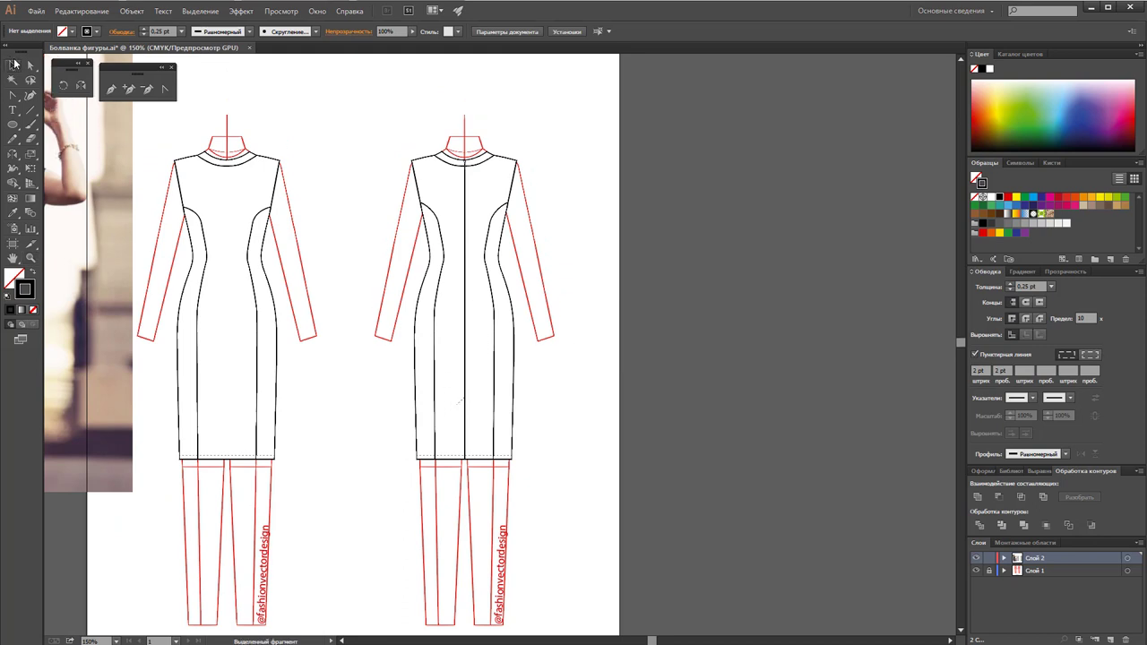
{"action": "left_click_drag", "start_coordinate": [153, 145], "coordinate": [583, 481]}
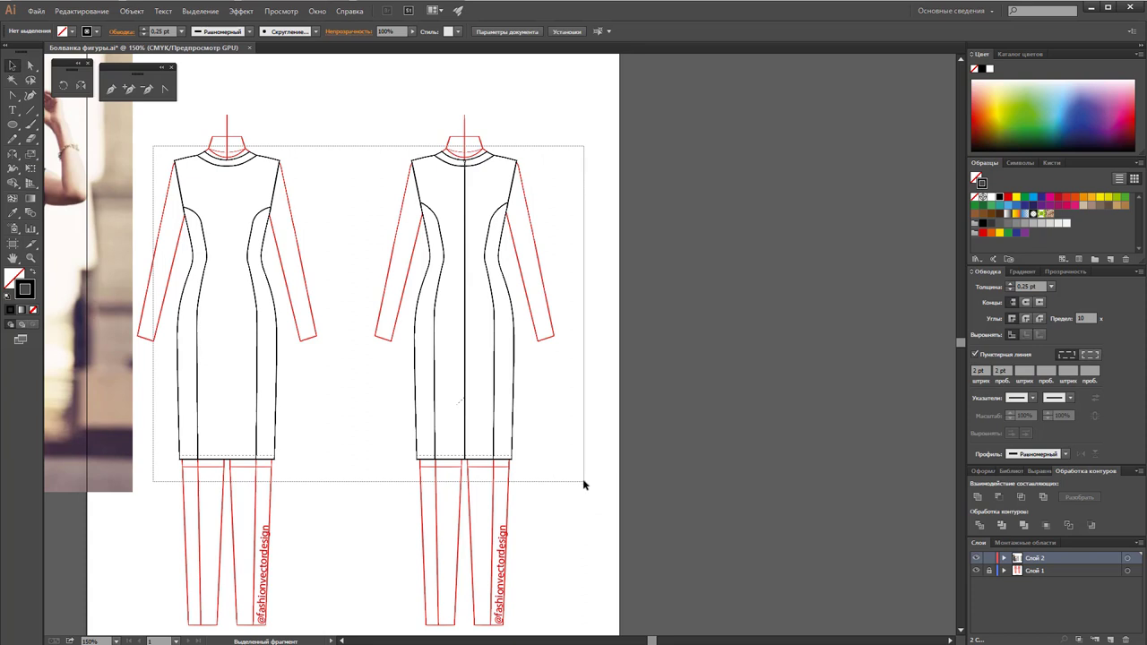
{"action": "mouse_move", "coordinate": [147, 126]}
{"action": "left_mouse_down"}
{"action": "mouse_move", "coordinate": [298, 530]}
{"action": "mouse_move", "coordinate": [314, 465]}
{"action": "left_mouse_up"}
{"action": "right_click", "coordinate": [229, 371]}
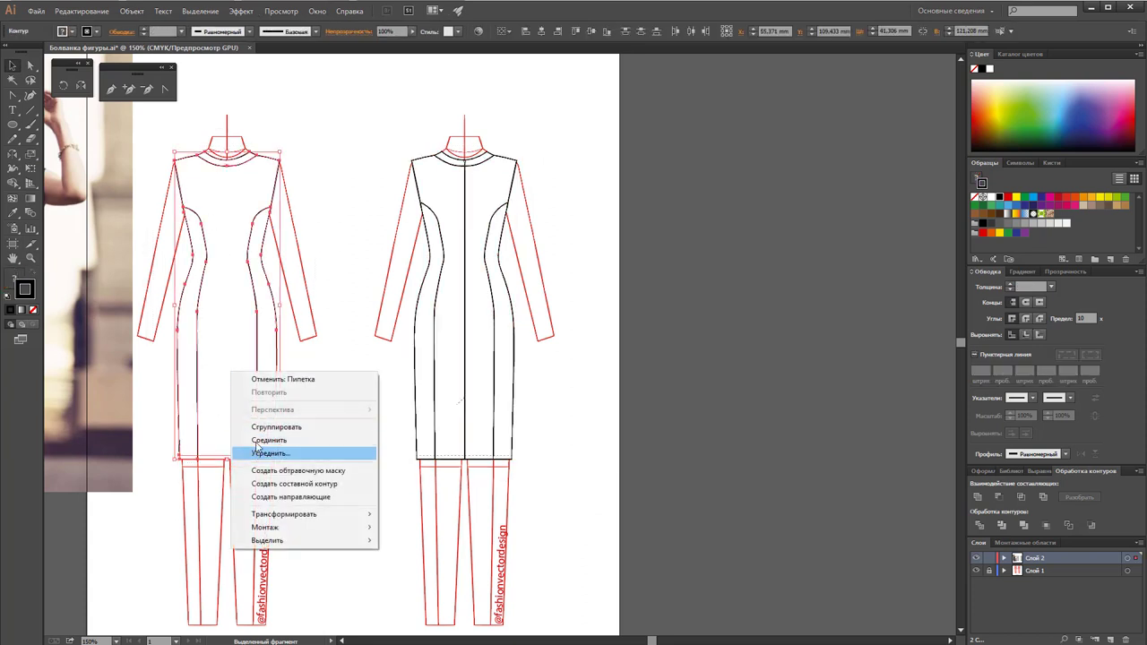
{"action": "left_click", "coordinate": [269, 426]}
{"action": "left_click_drag", "start_coordinate": [354, 141], "coordinate": [552, 431]}
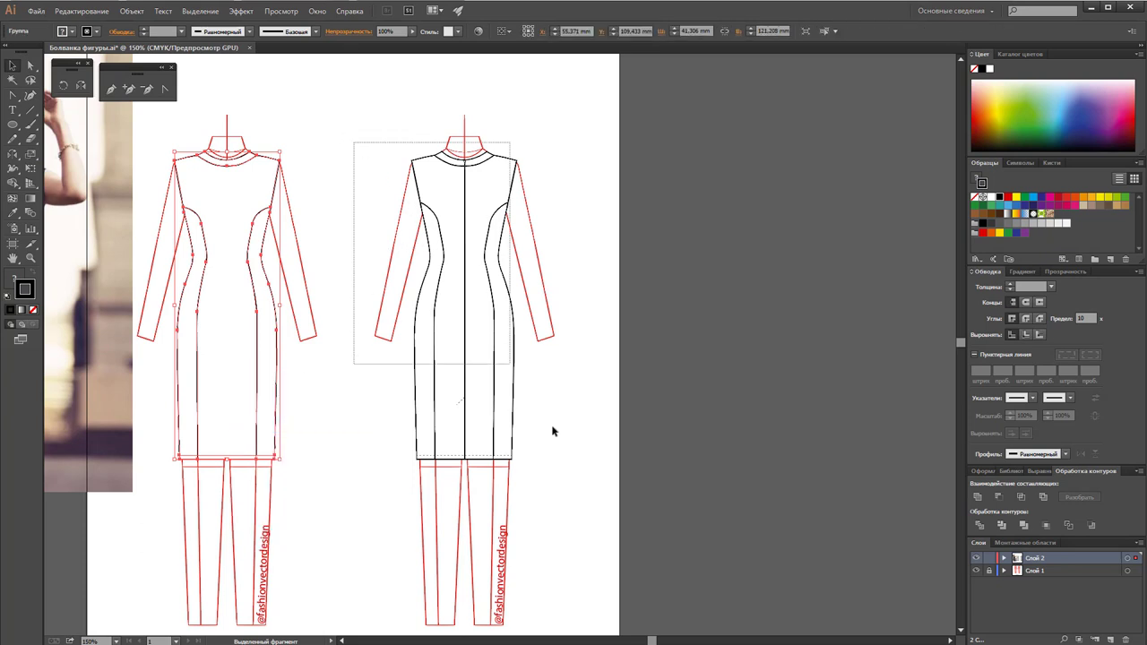
{"action": "right_click", "coordinate": [440, 379]}
{"action": "left_click", "coordinate": [465, 425]}
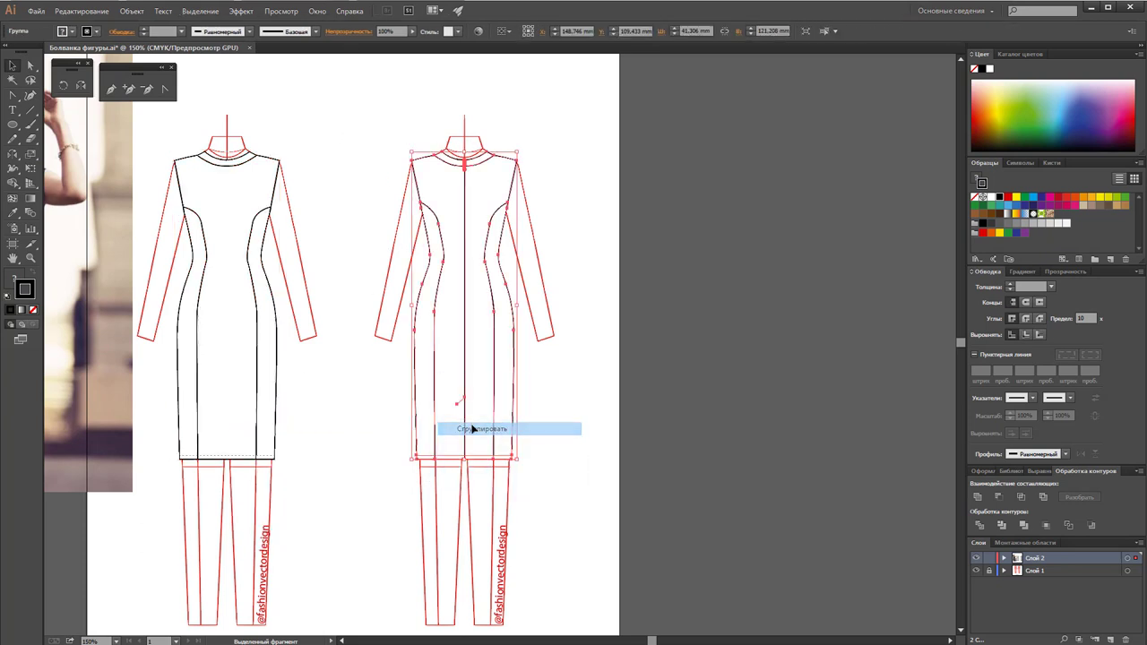
Step: Copy both dresses onto the pasteboard and move the back copy next to the front copy
{"action": "left_click", "coordinate": [260, 372], "text": "shift"}
{"action": "left_click_drag", "start_coordinate": [259, 373], "coordinate": [717, 331]}
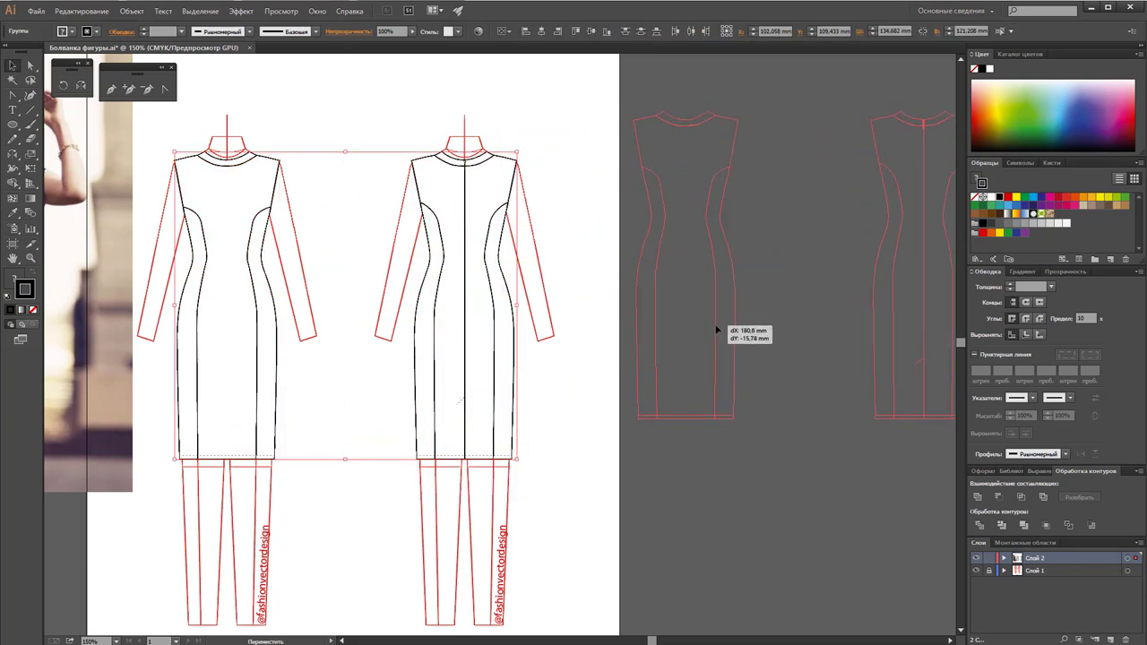
{"action": "left_click", "coordinate": [750, 463]}
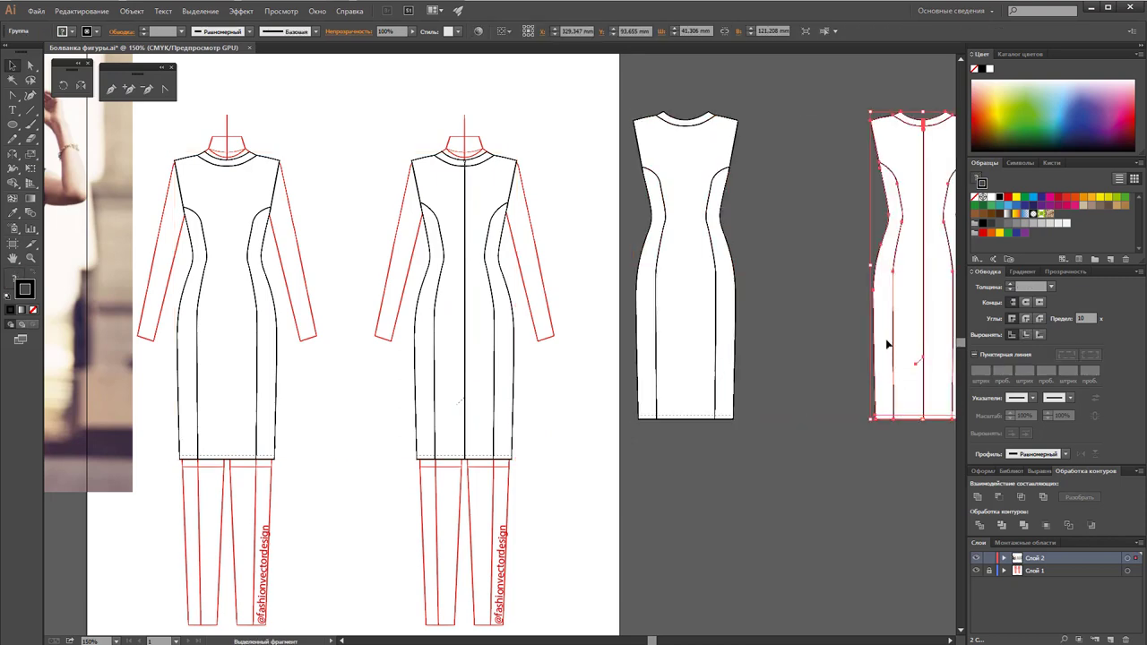
{"action": "left_click_drag", "start_coordinate": [900, 346], "coordinate": [809, 344]}
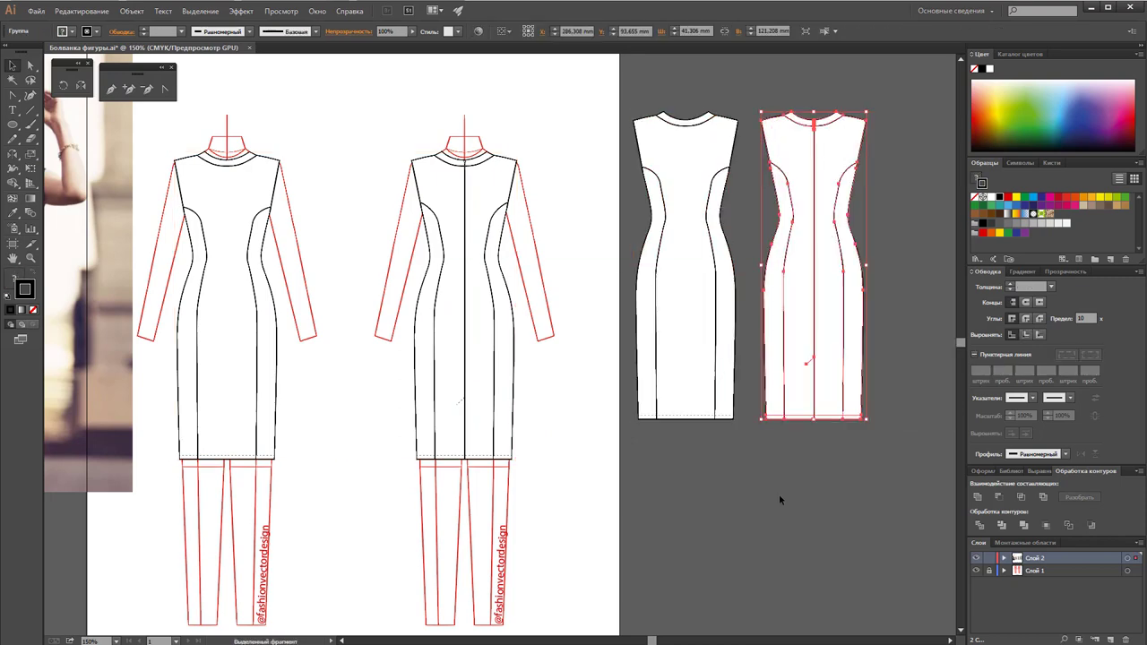
{"action": "left_click", "coordinate": [779, 519]}
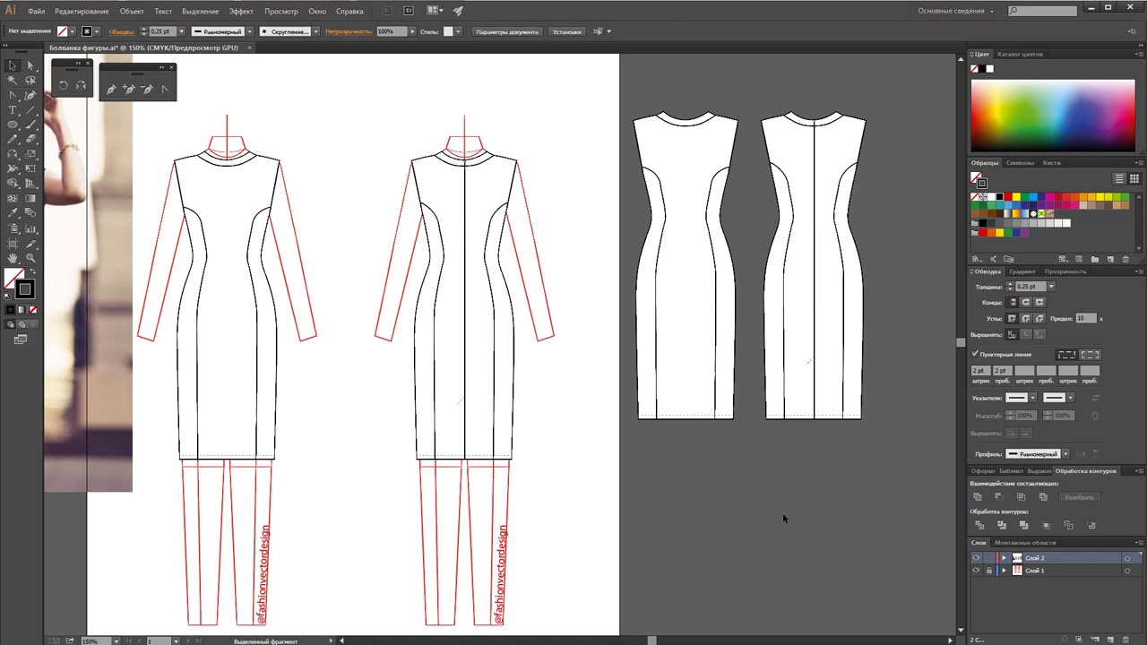
{"action": "left_click", "coordinate": [30, 258]}
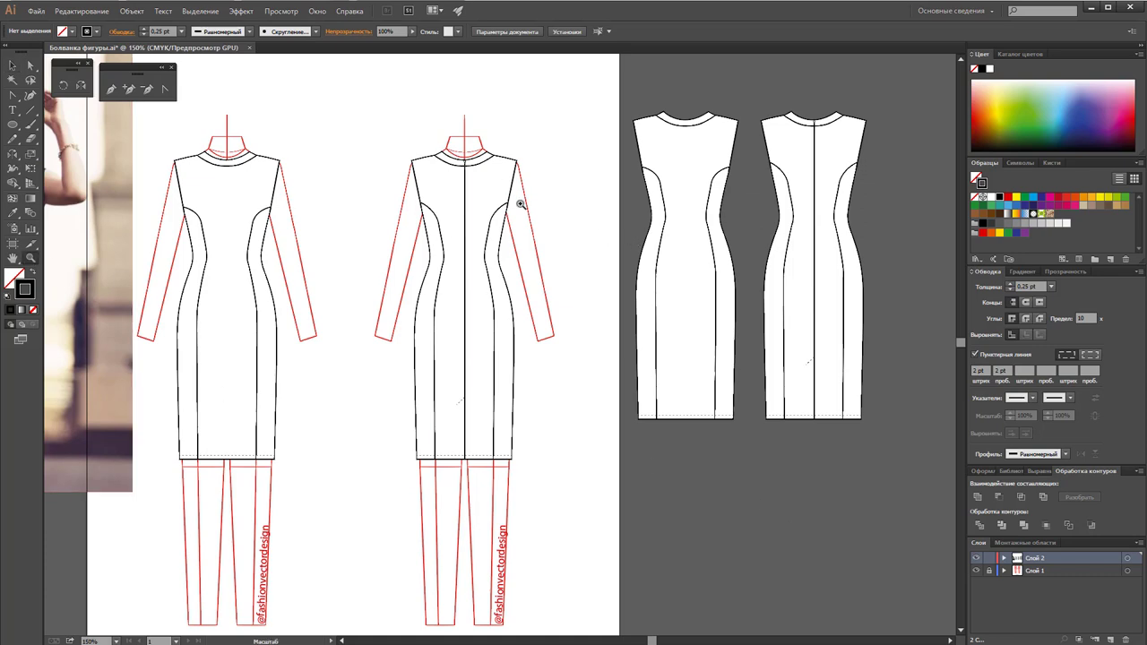
Step: Select the back dress's neckline anchors and nudge them up two steps
{"action": "left_click", "coordinate": [485, 207]}
{"action": "left_click", "coordinate": [511, 379]}
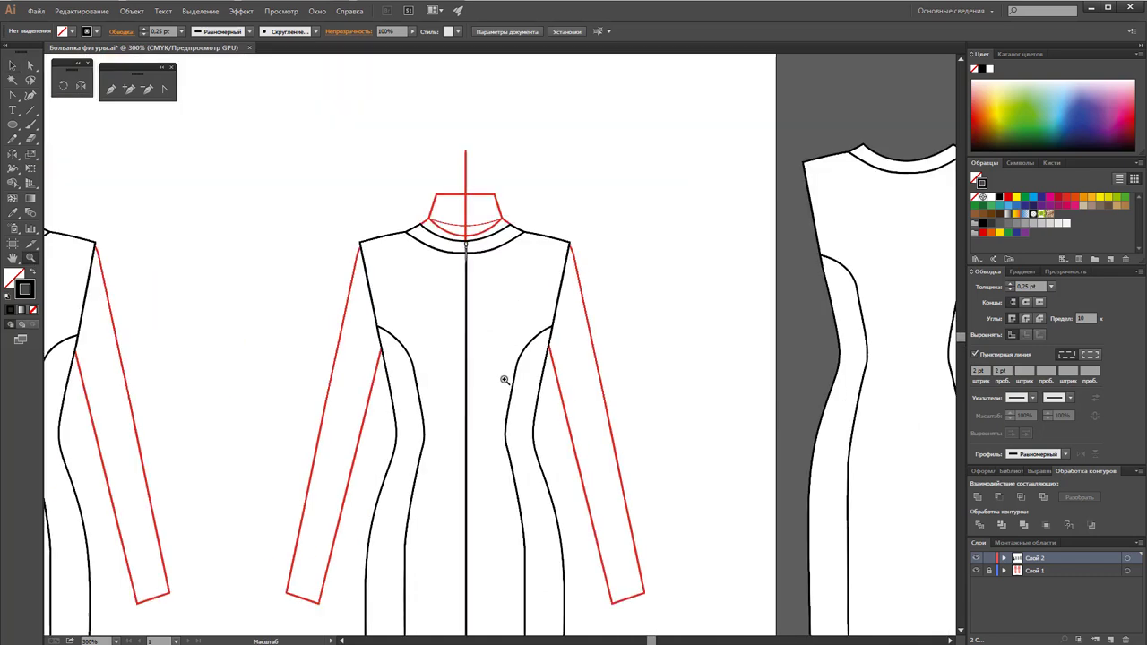
{"action": "left_click", "coordinate": [475, 318]}
{"action": "left_click", "coordinate": [546, 311]}
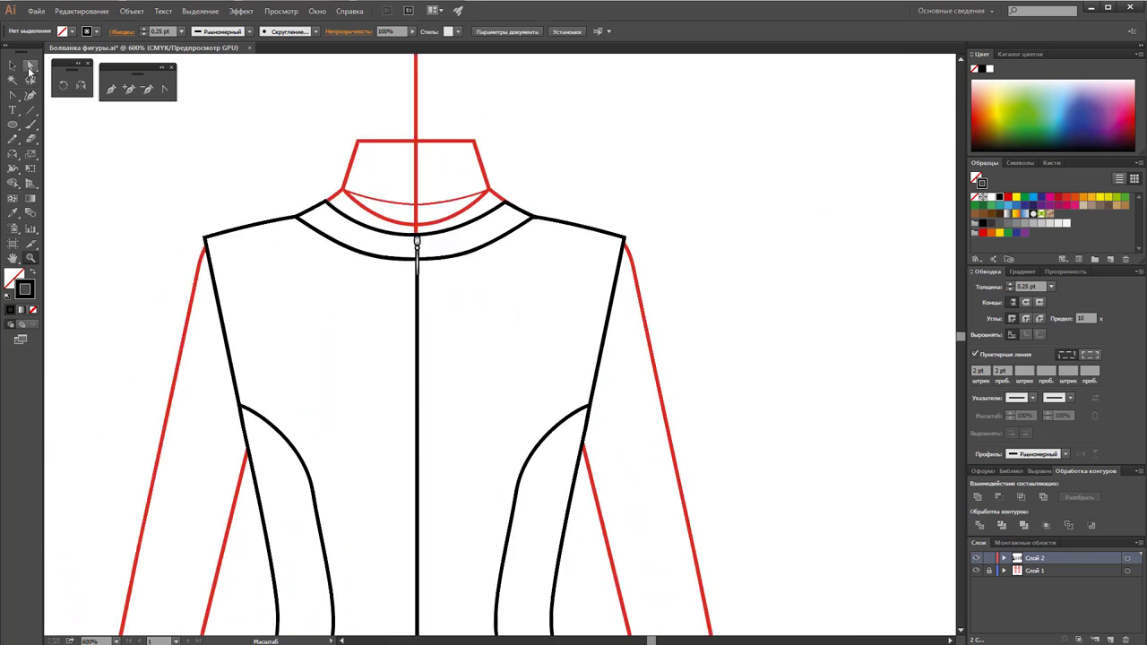
{"action": "left_click", "coordinate": [30, 66]}
{"action": "left_click_drag", "start_coordinate": [386, 208], "coordinate": [451, 286]}
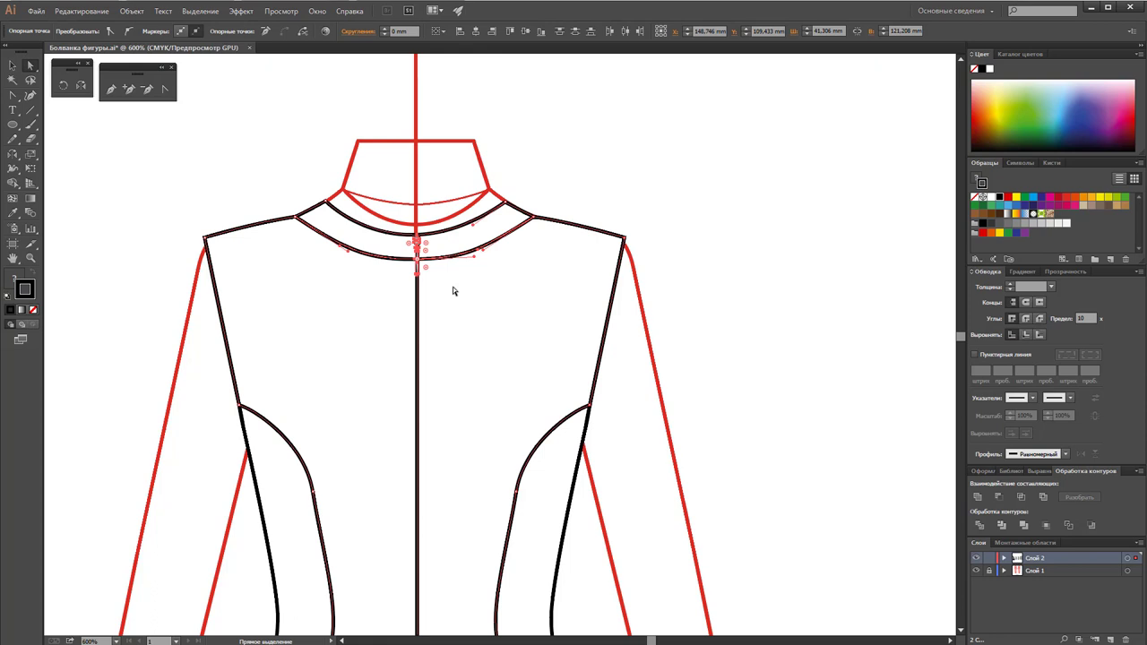
{"action": "key", "text": "Up"}
{"action": "key", "text": "Up"}
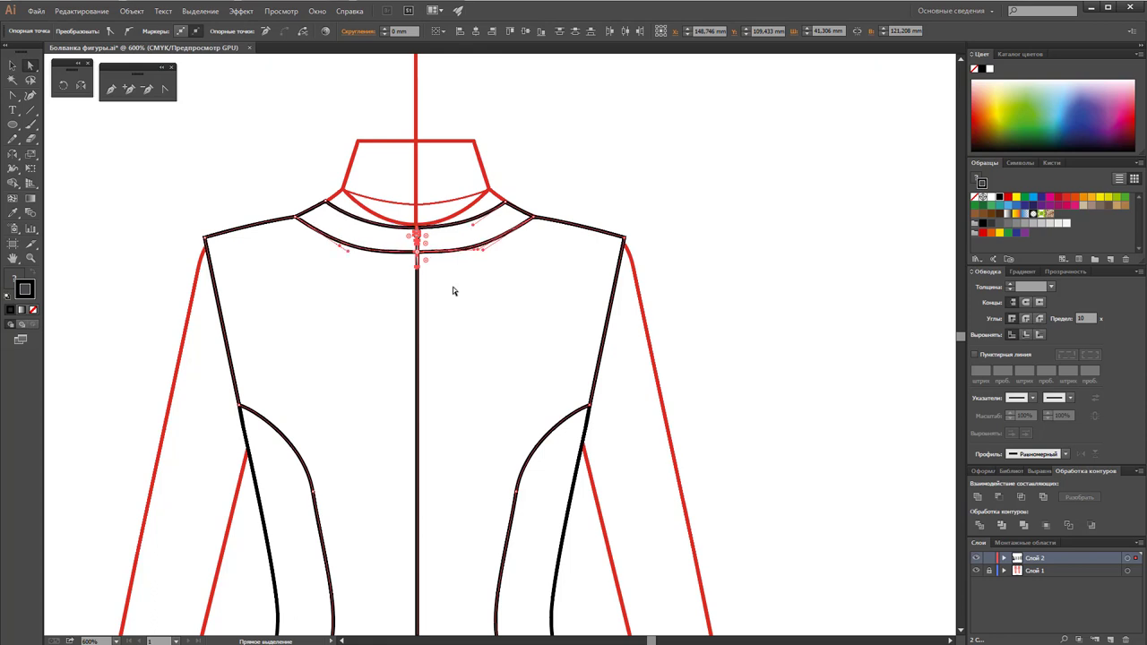
{"action": "key", "text": "Up"}
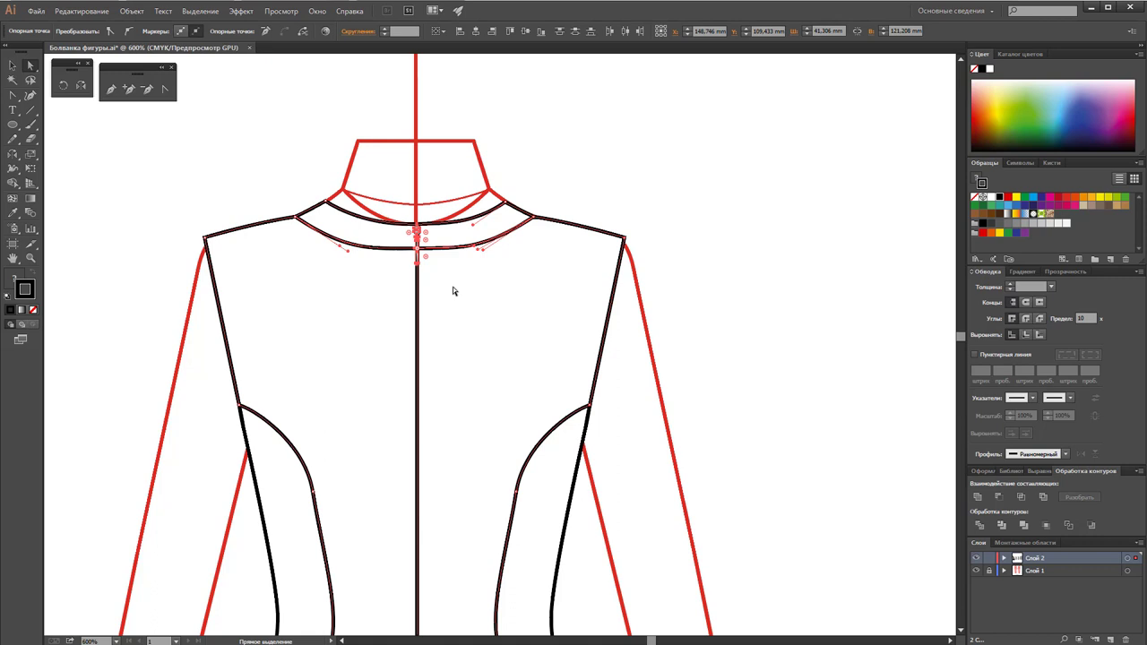
Step: Adjust the centre and inner neckline anchors so the curve dips to the zipper, then zoom out
{"action": "left_click_drag", "start_coordinate": [473, 225], "coordinate": [473, 229]}
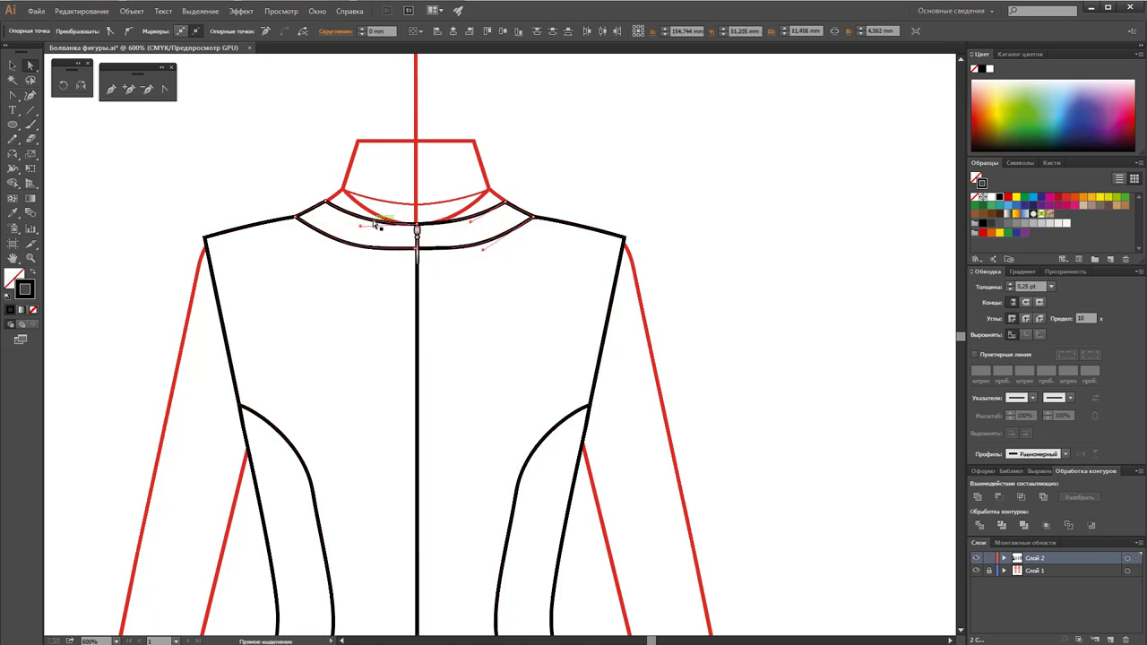
{"action": "left_click", "coordinate": [356, 223]}
{"action": "left_click", "coordinate": [326, 204]}
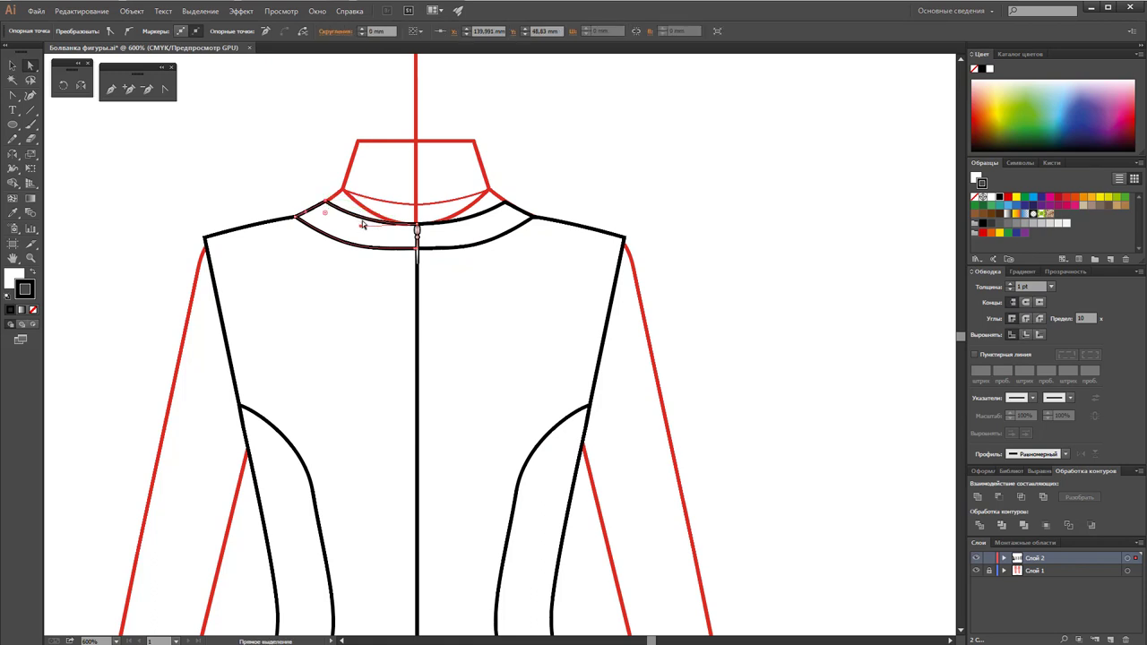
{"action": "left_click", "coordinate": [417, 248]}
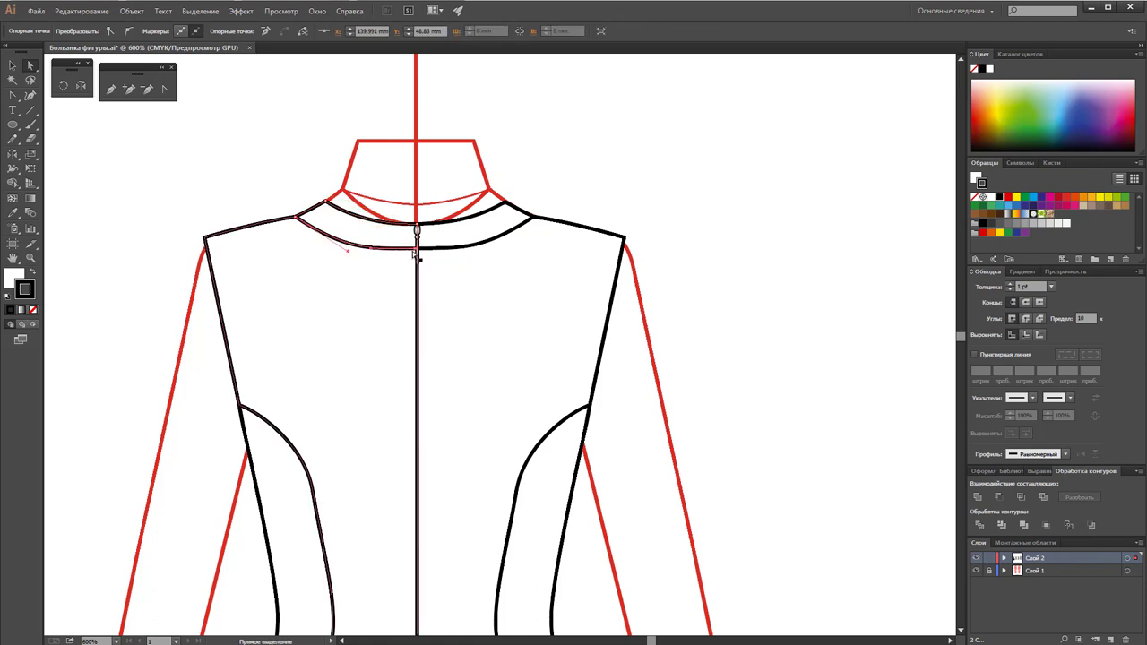
{"action": "left_click", "coordinate": [426, 250]}
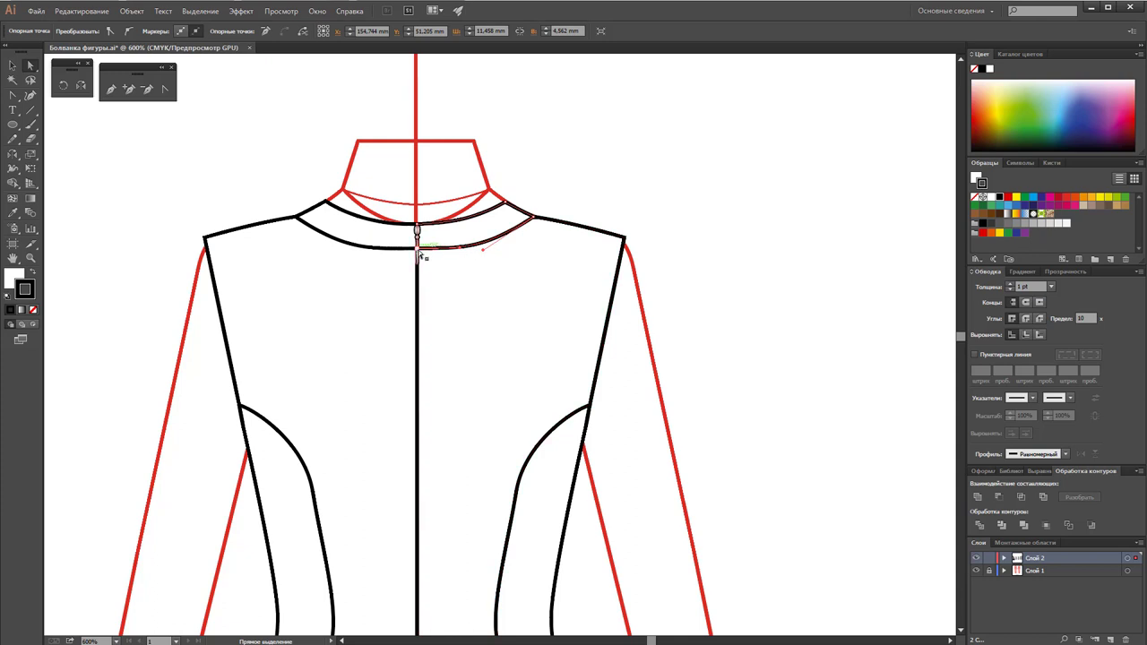
{"action": "left_click", "coordinate": [418, 250]}
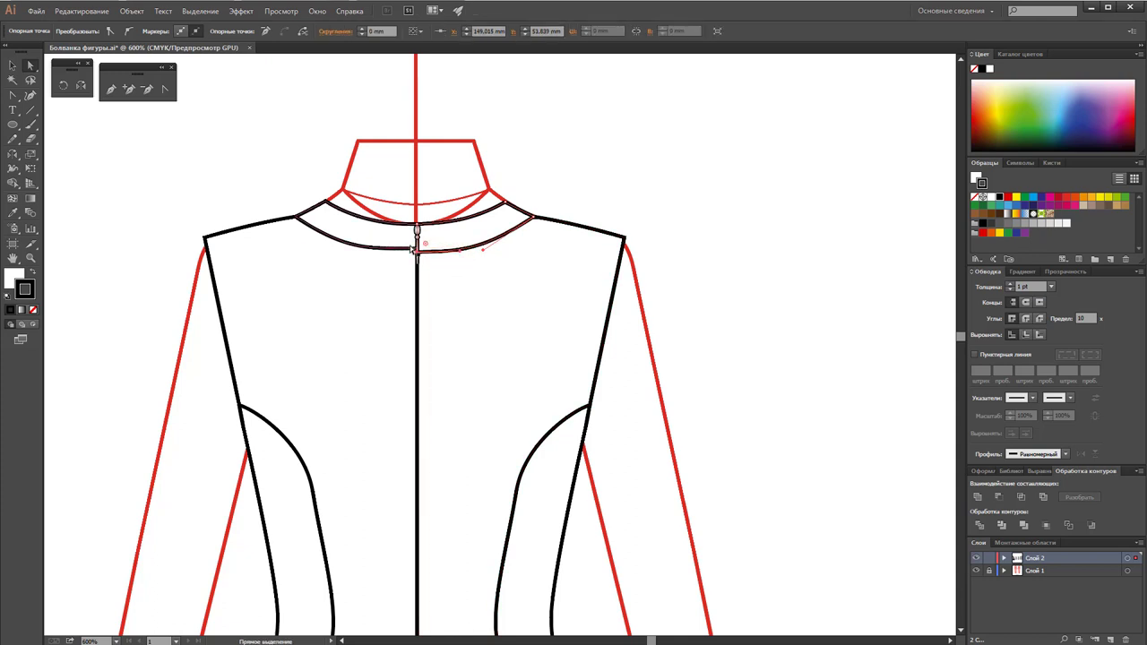
{"action": "left_click", "coordinate": [419, 254]}
{"action": "left_click", "coordinate": [420, 255]}
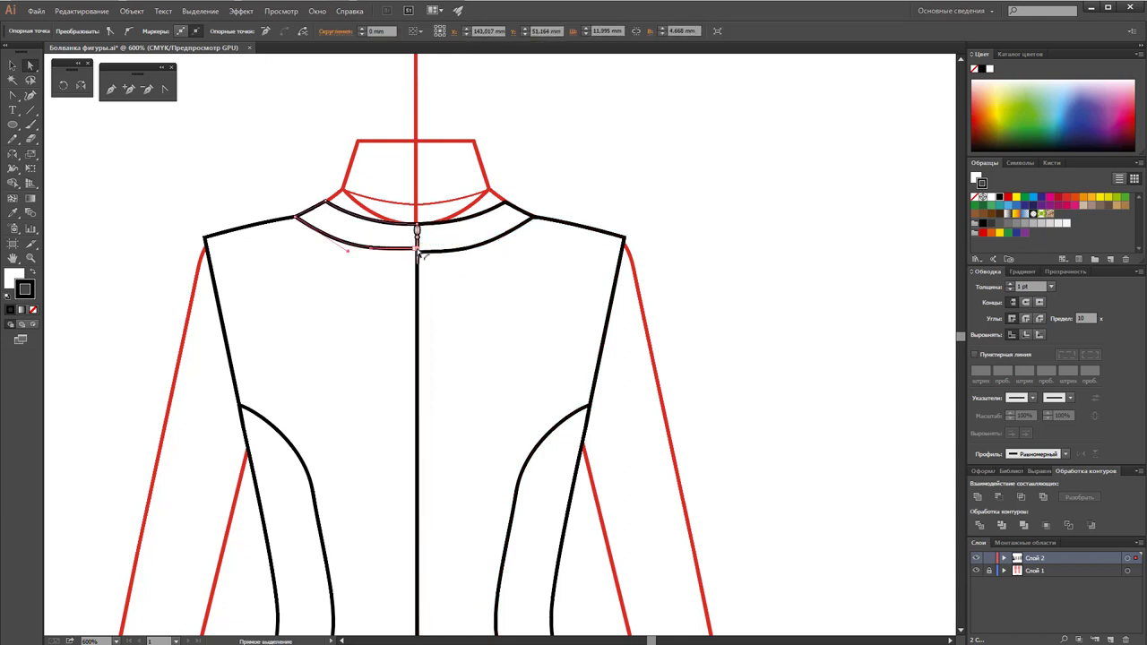
{"action": "left_click", "coordinate": [565, 177]}
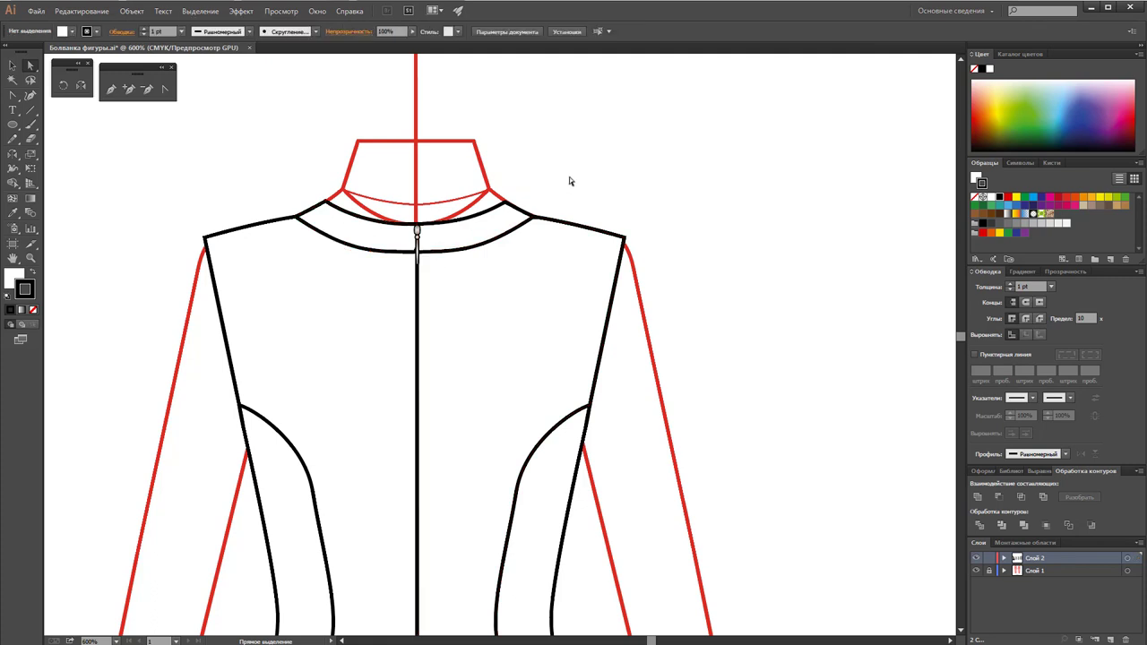
{"action": "key", "text": "v"}
{"action": "key", "text": "z"}
{"action": "left_click", "coordinate": [529, 353], "text": "alt"}
{"action": "left_click", "coordinate": [615, 402], "text": "alt"}
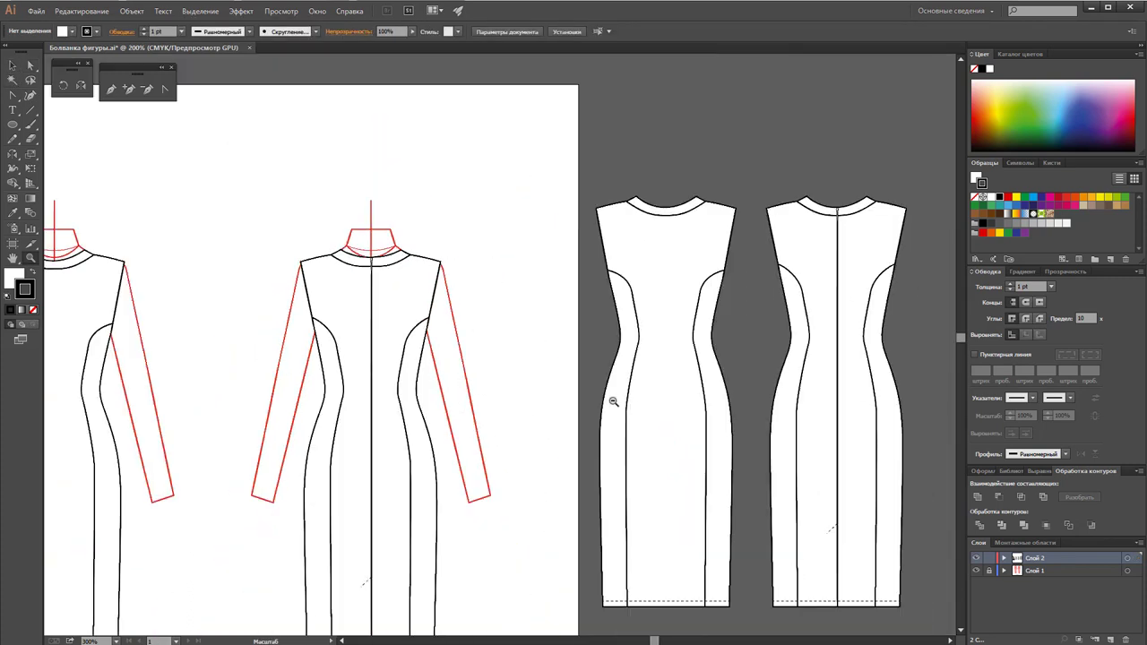
{"action": "left_click", "coordinate": [634, 407], "text": "alt"}
{"action": "left_click", "coordinate": [12, 65]}
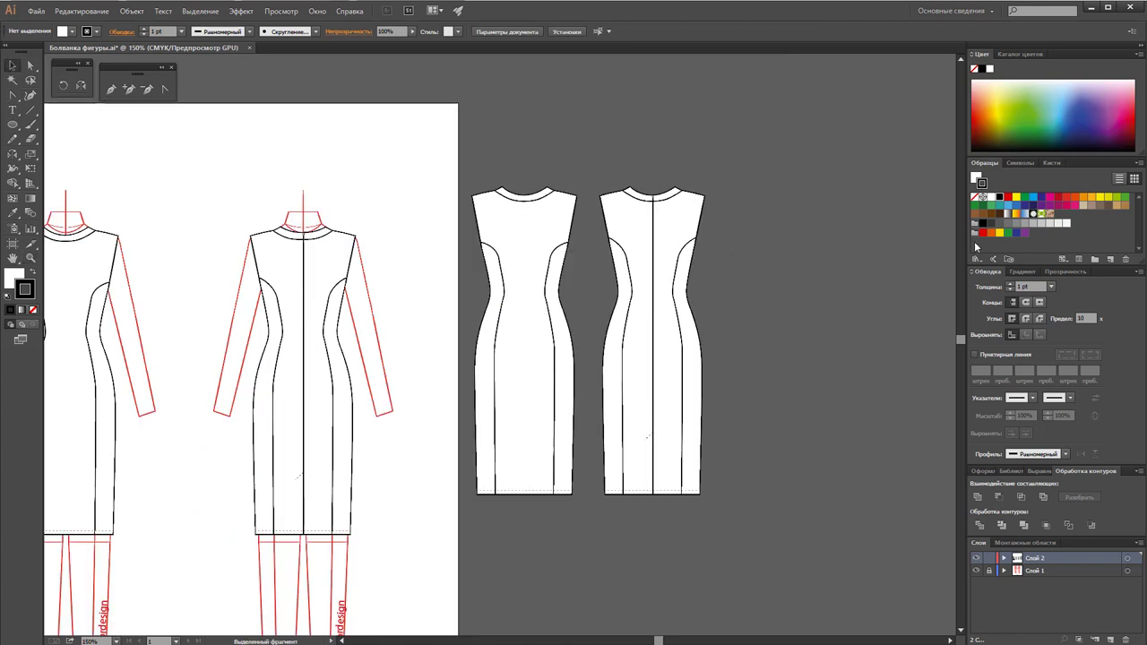
{"action": "left_click_drag", "start_coordinate": [768, 108], "coordinate": [594, 562]}
{"action": "key", "text": "Delete"}
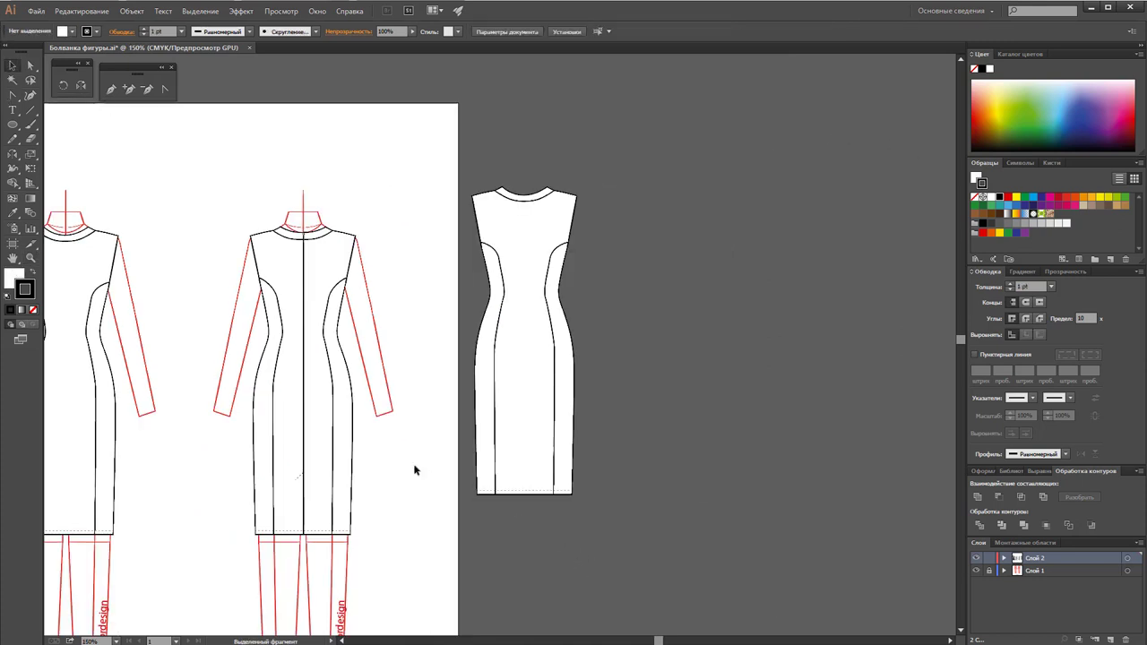
{"action": "left_click", "coordinate": [319, 387]}
{"action": "left_click_drag", "start_coordinate": [320, 387], "coordinate": [667, 336]}
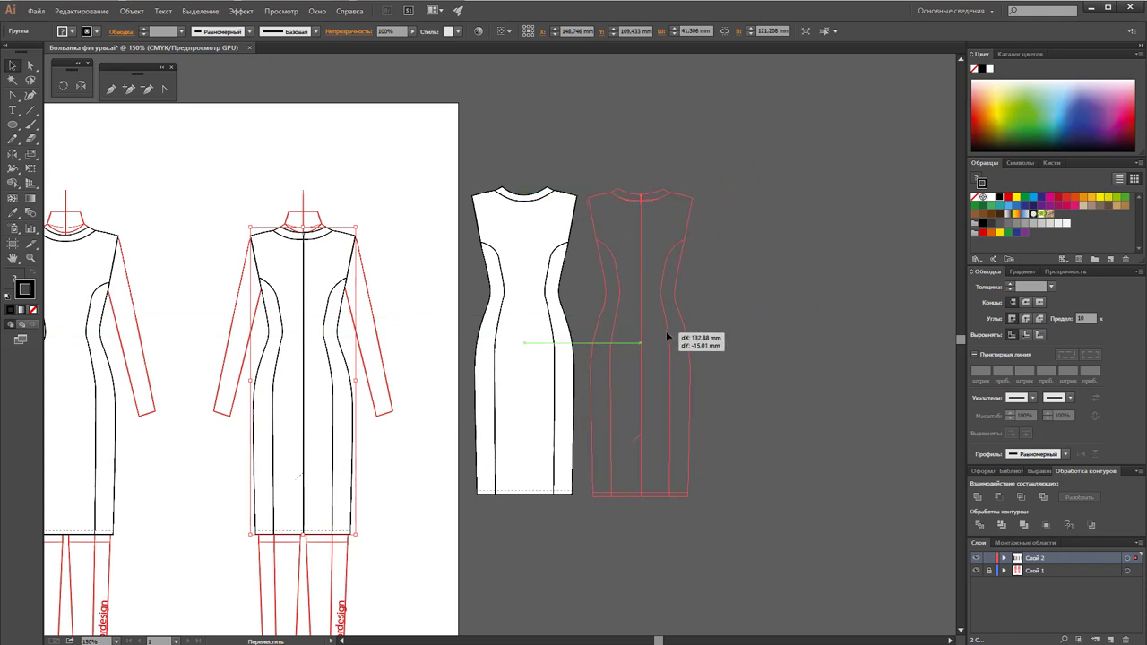
{"action": "key", "text": "alt"}
{"action": "left_click_drag", "start_coordinate": [667, 336], "coordinate": [668, 334]}
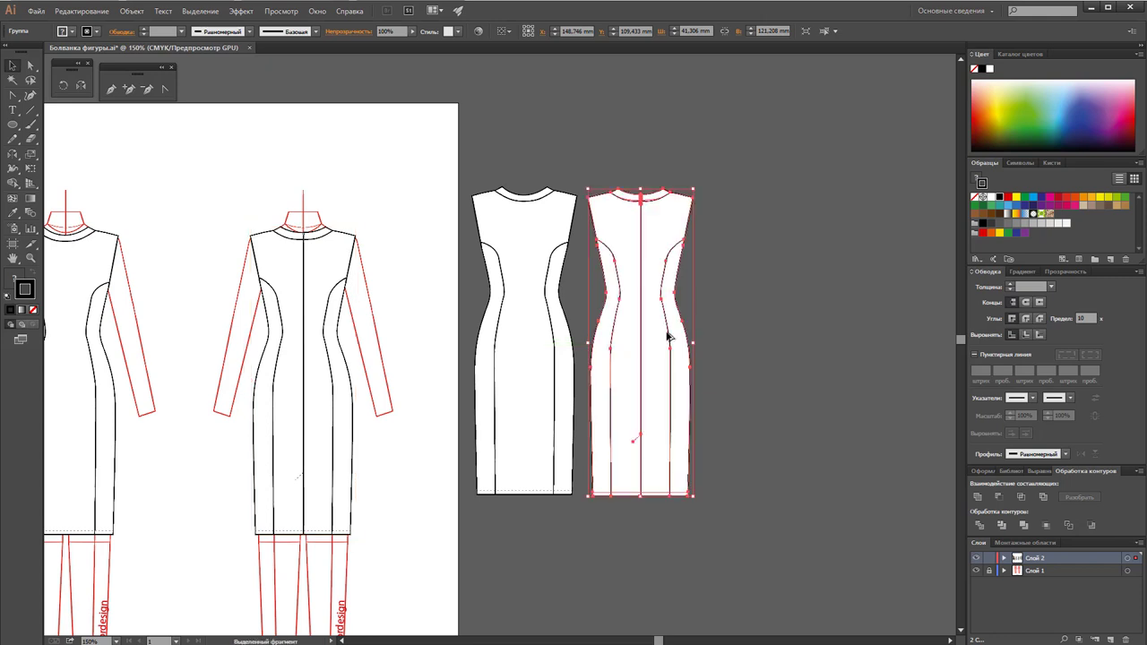
{"action": "left_click", "coordinate": [778, 359]}
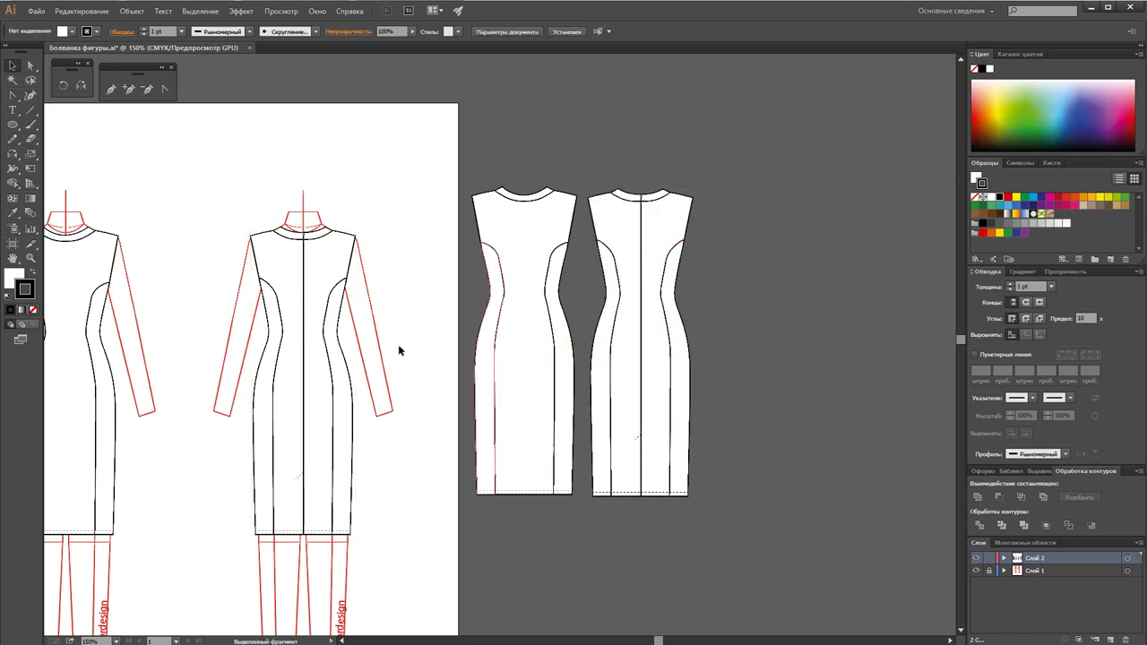
{"action": "left_click", "coordinate": [30, 258]}
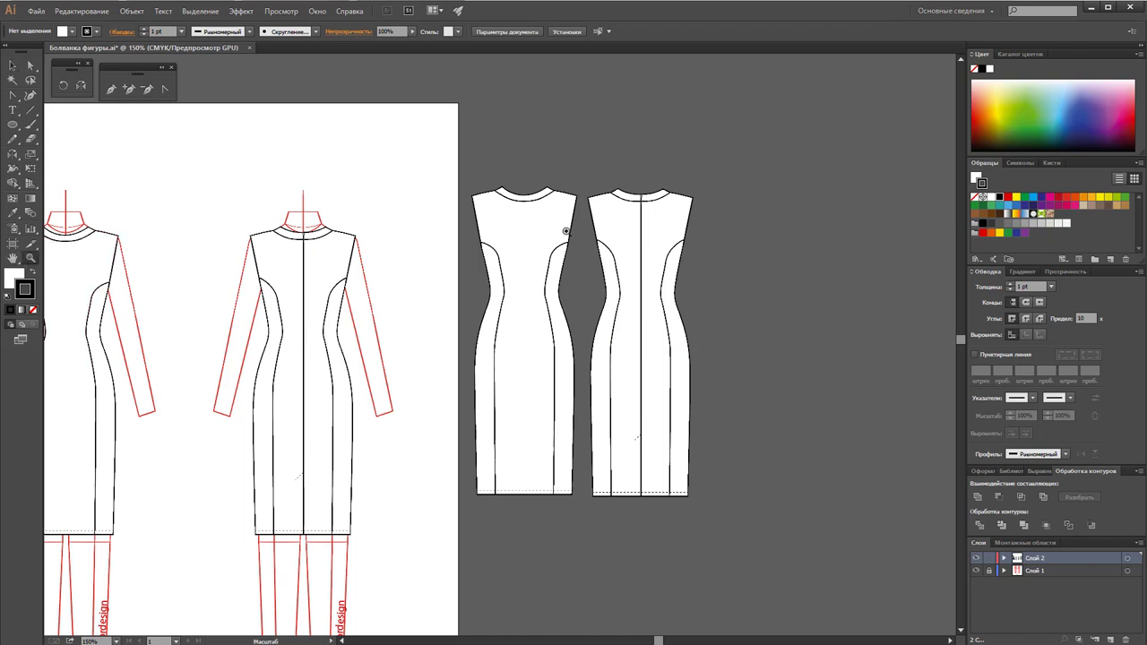
Step: Zoom to 400% on the necklines and ungroup the back dress drawing
{"action": "left_click", "coordinate": [566, 231]}
{"action": "left_click", "coordinate": [470, 344]}
{"action": "left_click", "coordinate": [504, 342]}
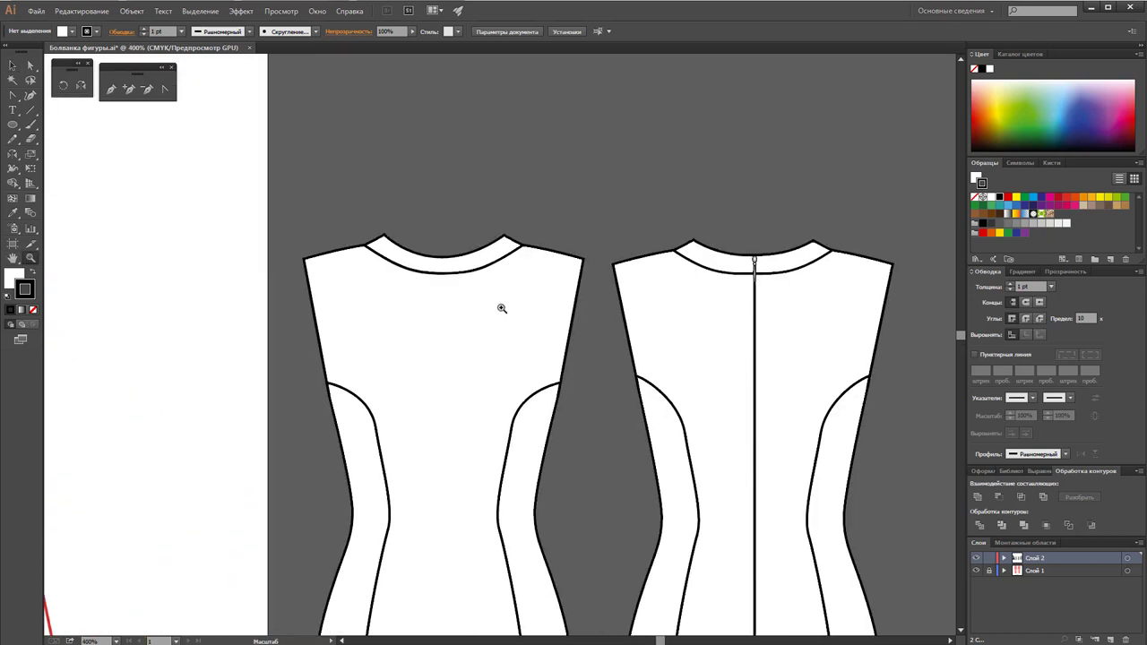
{"action": "left_click", "coordinate": [13, 65]}
{"action": "left_click", "coordinate": [835, 316]}
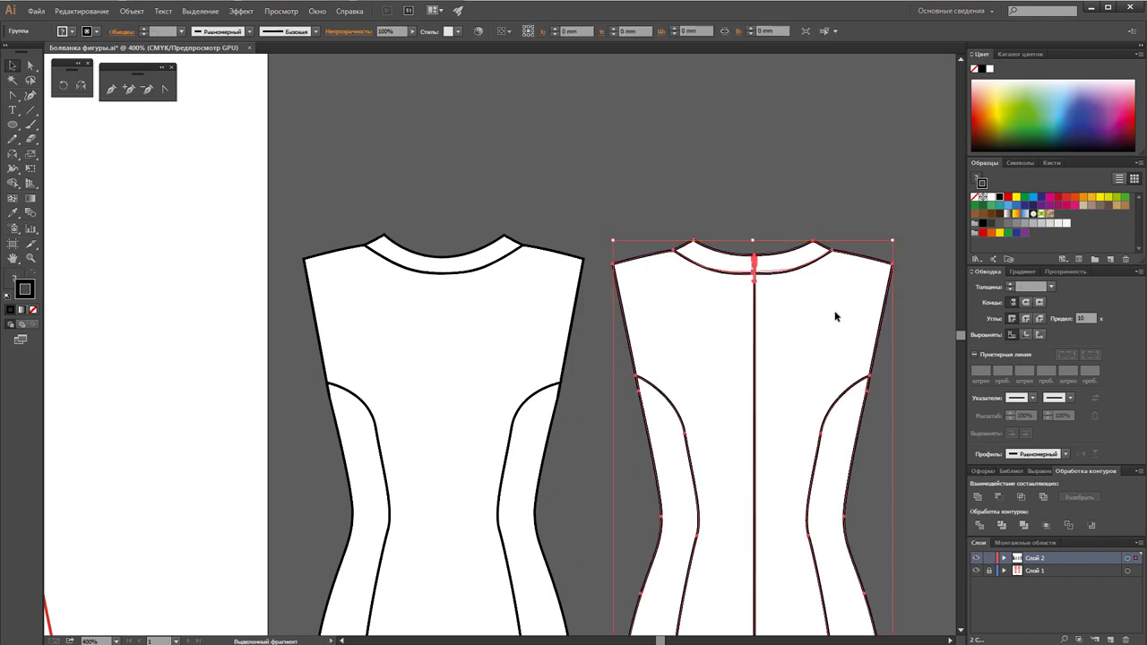
{"action": "right_click", "coordinate": [835, 316]}
{"action": "left_click", "coordinate": [910, 382]}
{"action": "left_click", "coordinate": [773, 248]}
Step: Alt-drag a copy of both back neckband halves onto the front dress neckline
{"action": "left_click", "coordinate": [763, 260]}
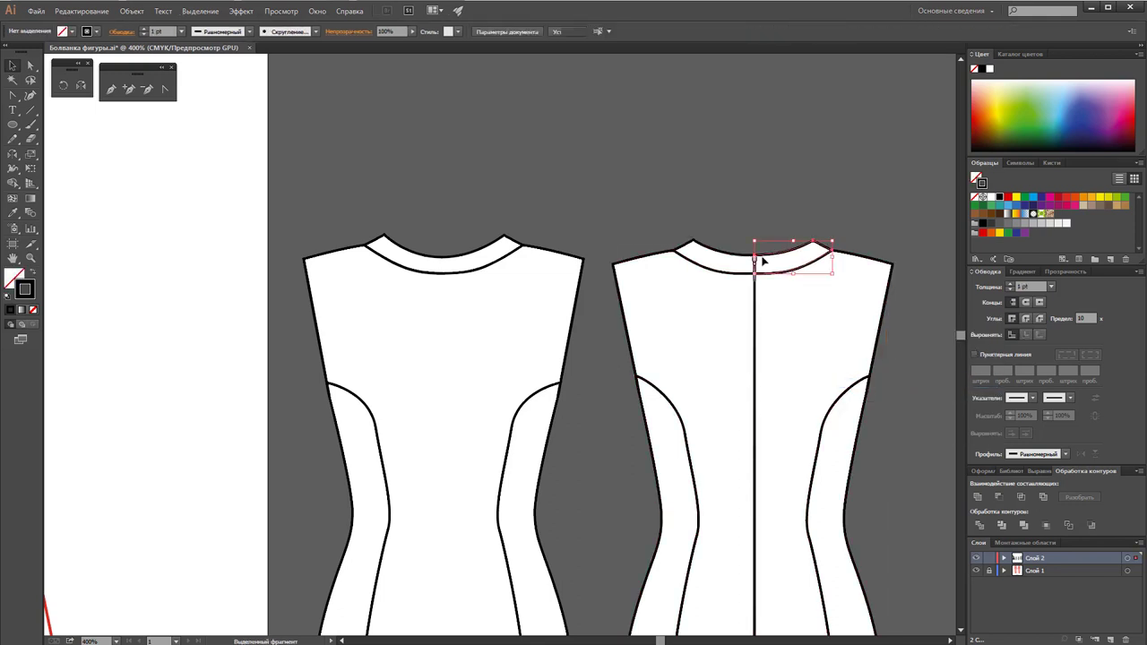
{"action": "left_click", "coordinate": [731, 260], "text": "shift"}
{"action": "mouse_move", "coordinate": [742, 261]}
{"action": "left_mouse_down"}
{"action": "mouse_move", "coordinate": [398, 219]}
{"action": "mouse_move", "coordinate": [420, 207]}
{"action": "left_mouse_up"}
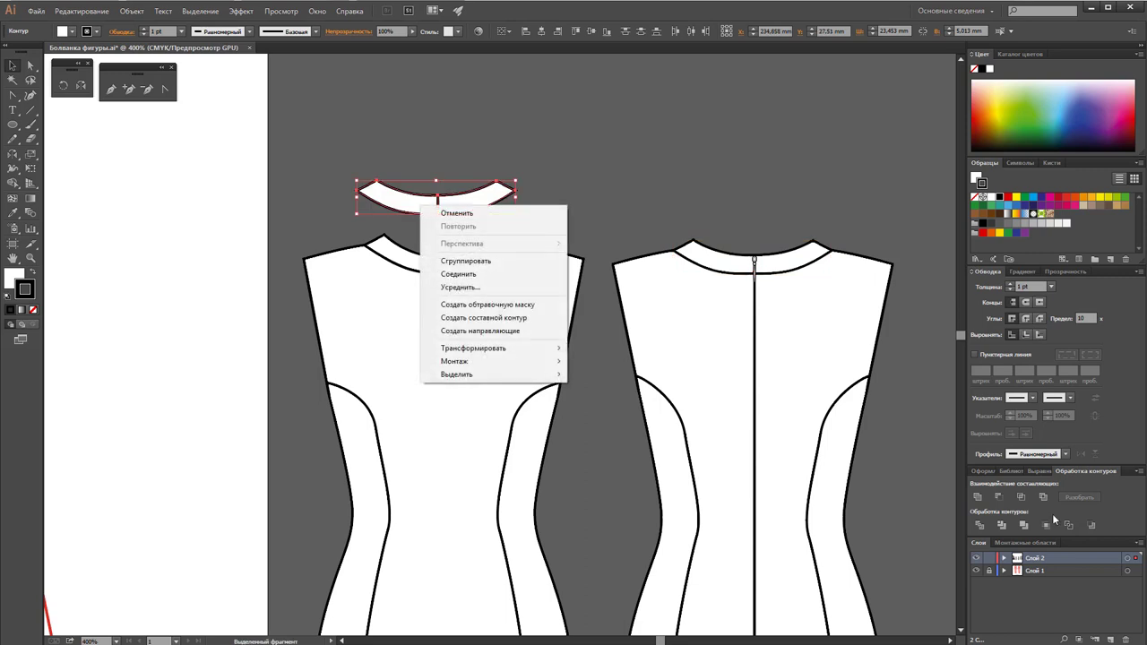
{"action": "left_click", "coordinate": [978, 497]}
{"action": "left_click", "coordinate": [540, 204]}
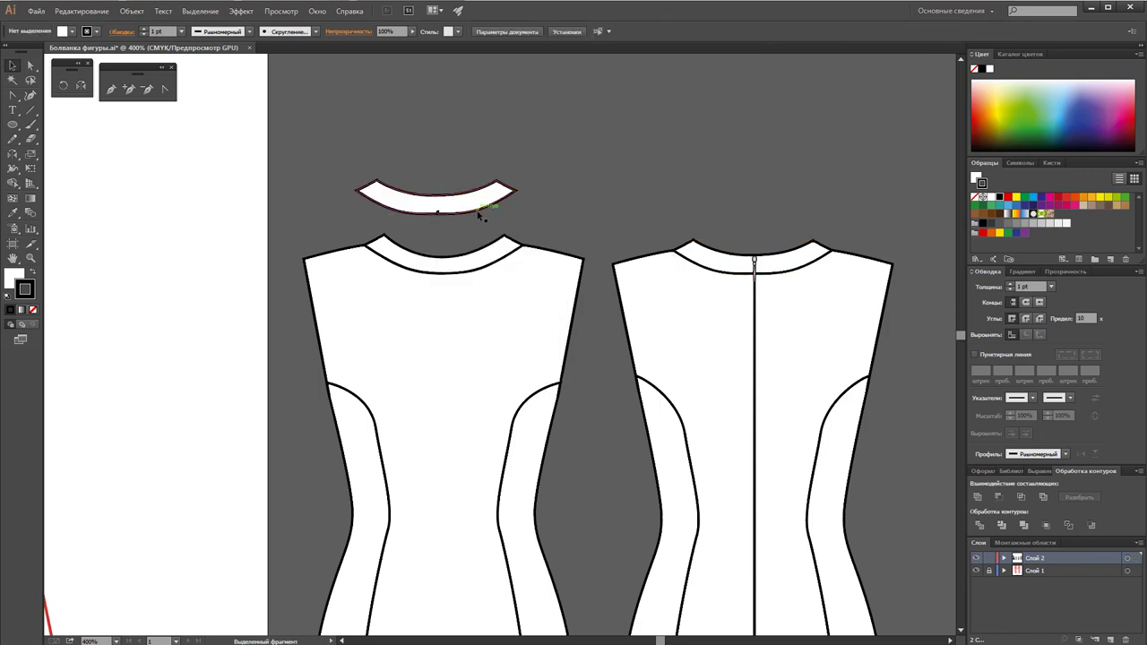
{"action": "left_click_drag", "start_coordinate": [465, 212], "coordinate": [472, 270]}
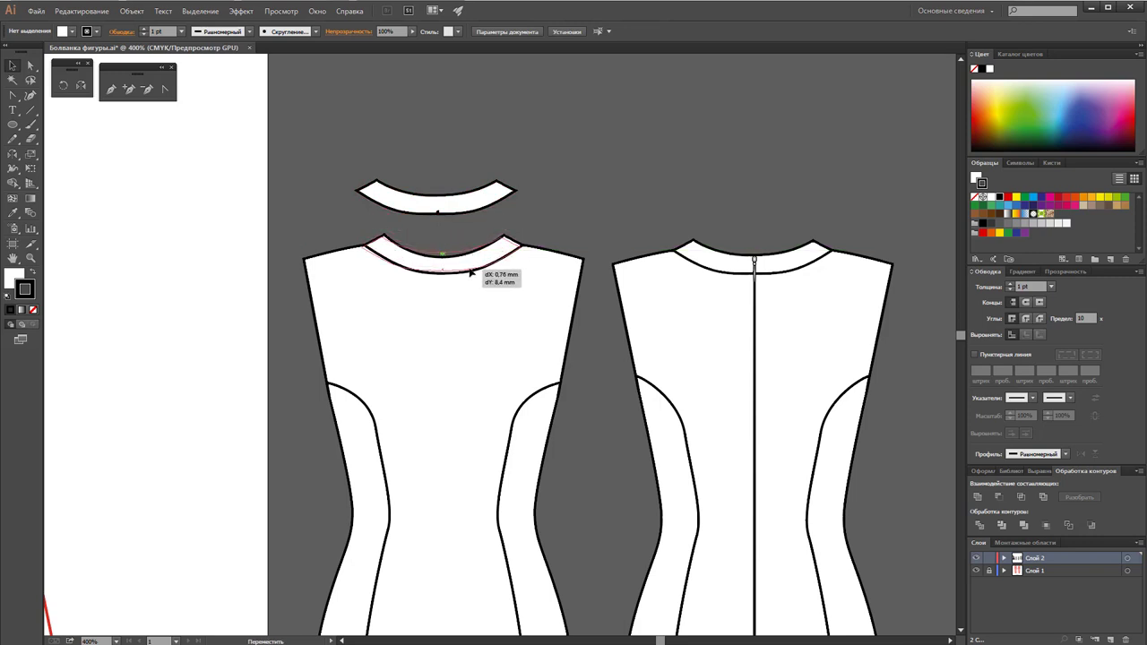
{"action": "left_click_drag", "start_coordinate": [473, 270], "coordinate": [476, 273]}
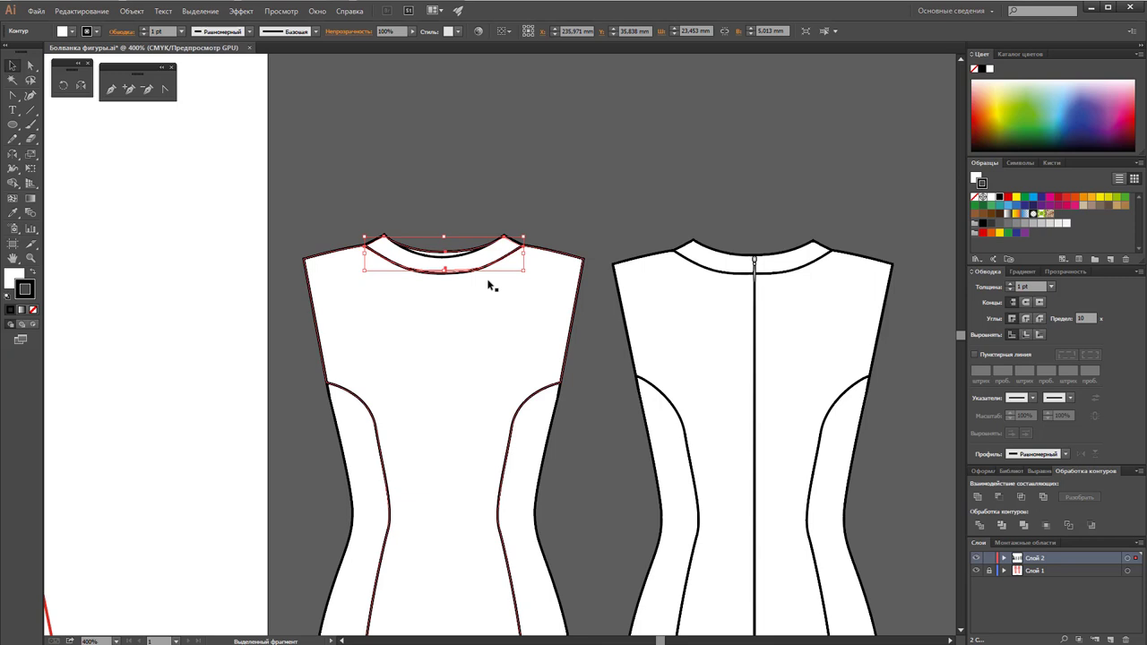
Step: Fill the front neckband light grey, undoing an accidental grey outline
{"action": "left_click", "coordinate": [445, 231]}
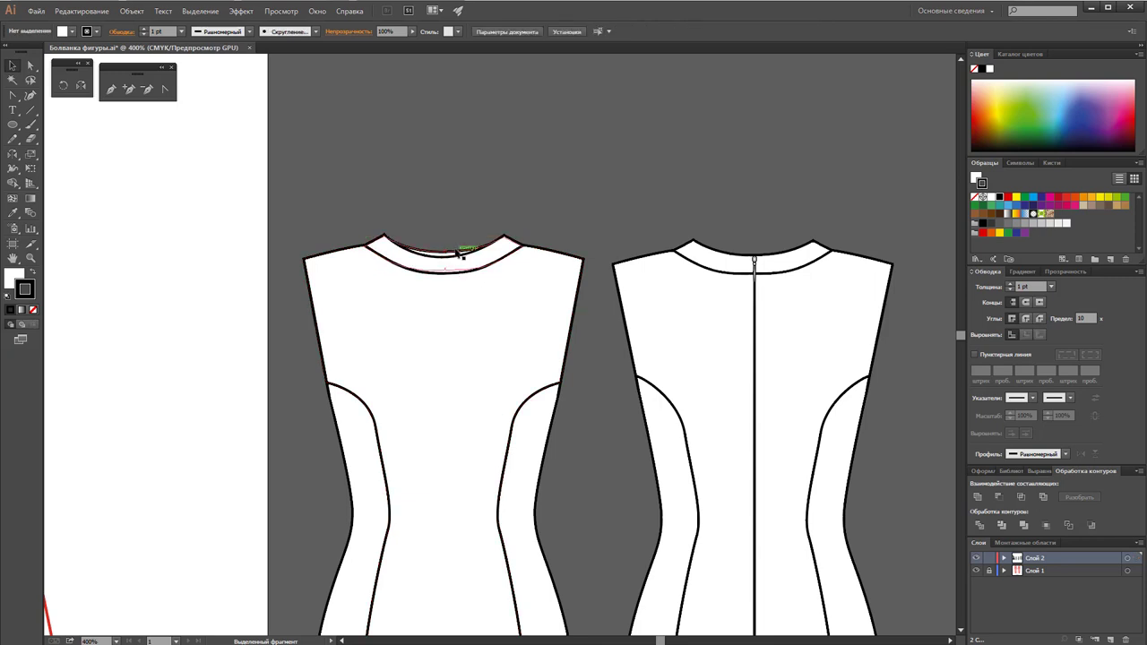
{"action": "left_click", "coordinate": [456, 250]}
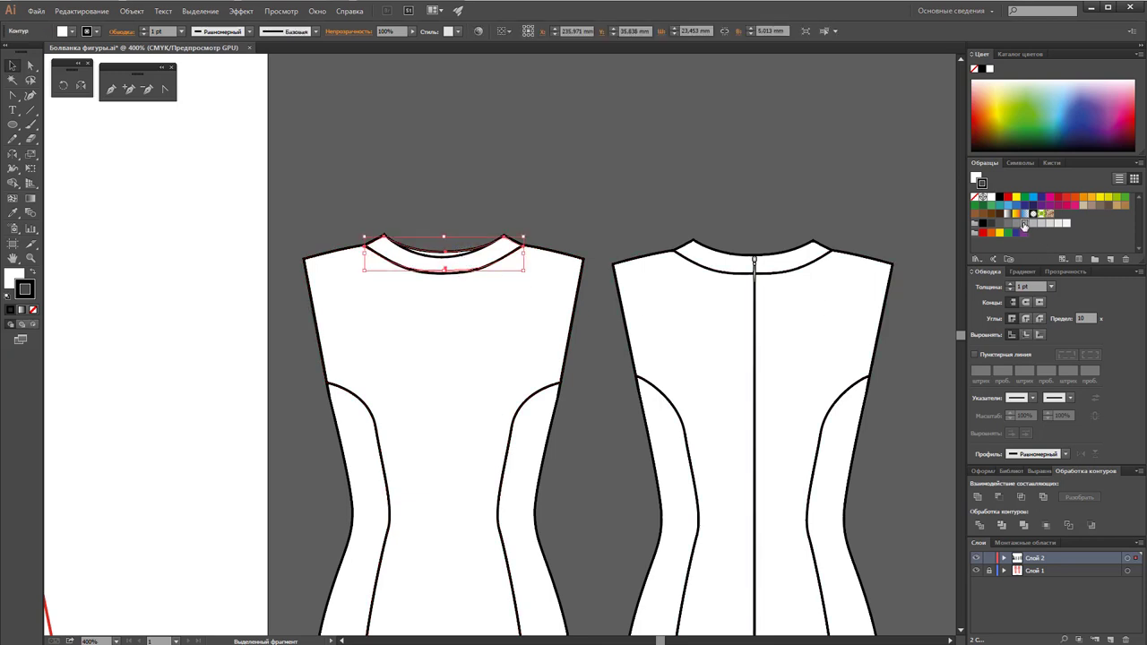
{"action": "left_click", "coordinate": [1025, 223]}
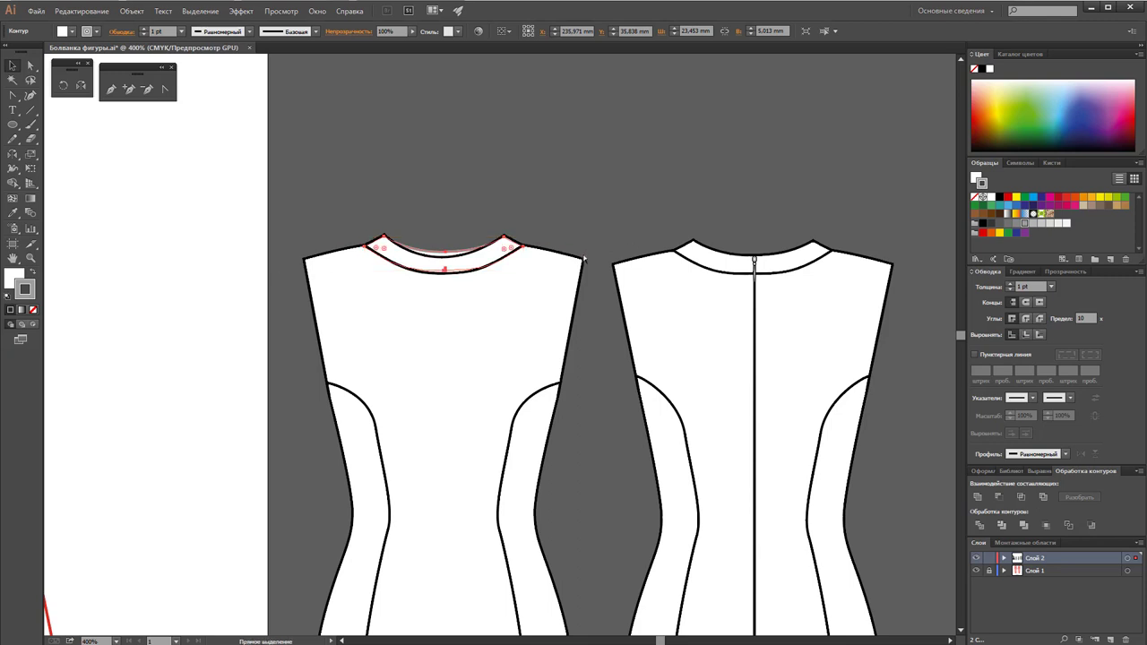
{"action": "key", "text": "ctrl+z"}
{"action": "left_click", "coordinate": [12, 276]}
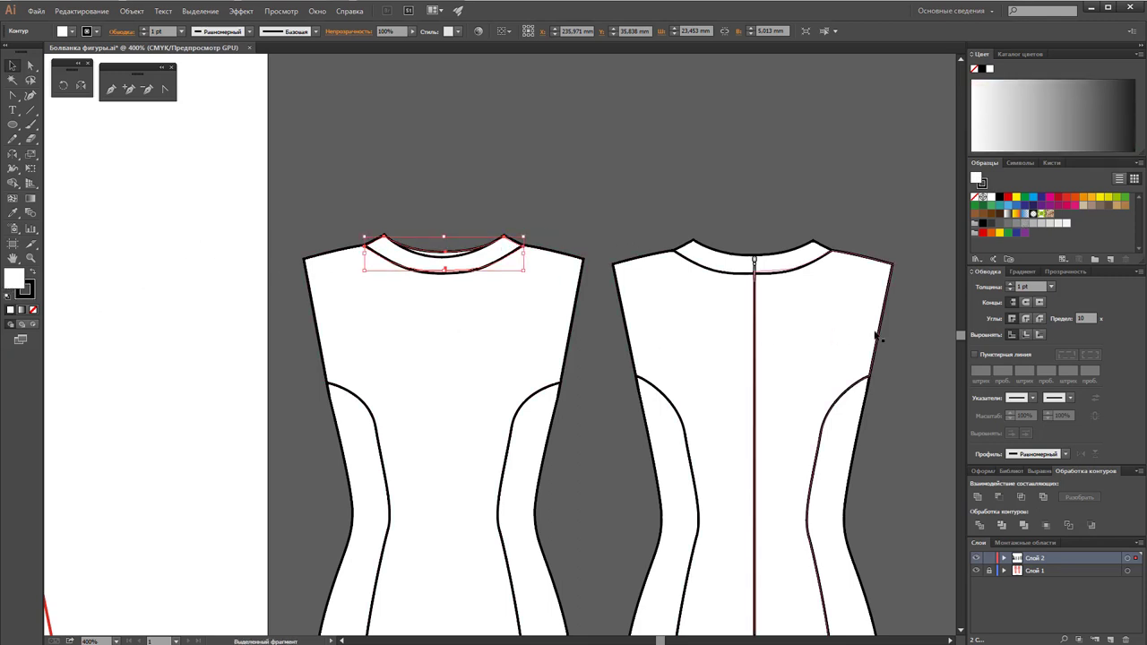
{"action": "left_click", "coordinate": [1049, 223]}
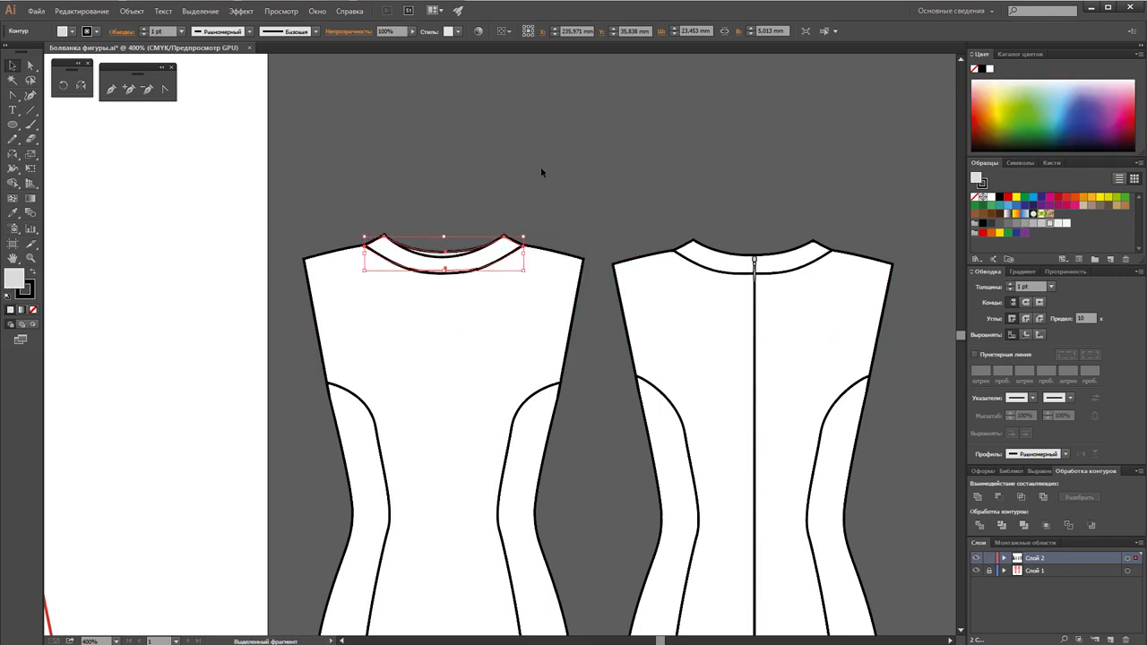
Step: Zoom the view back out from 400% to 150%
{"action": "left_click", "coordinate": [562, 156]}
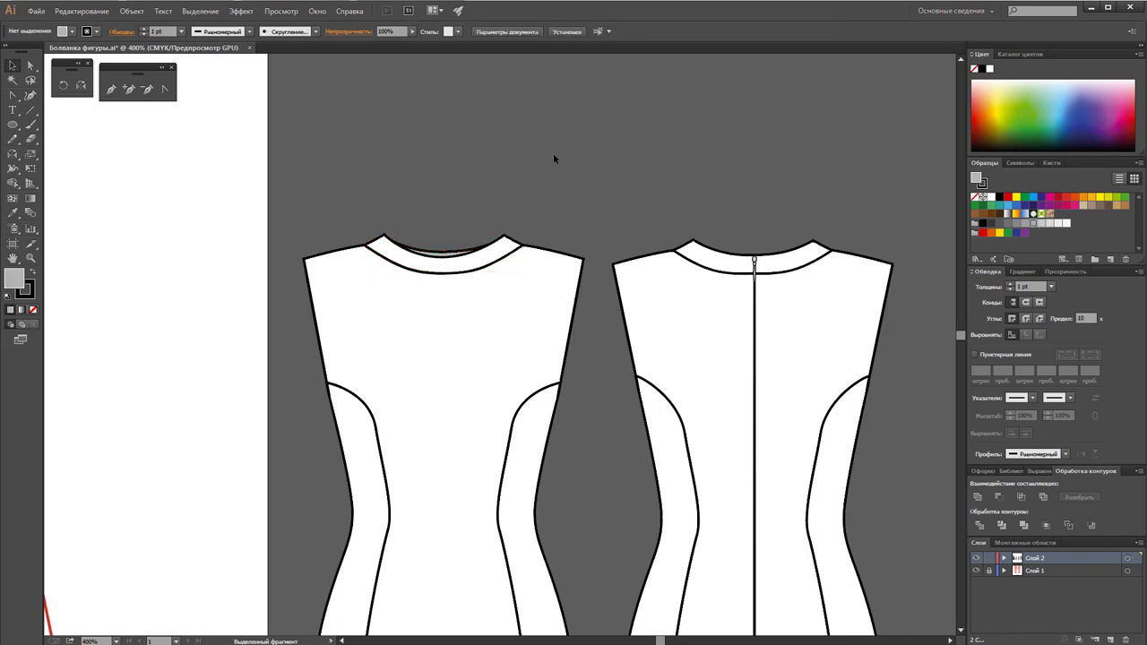
{"action": "scroll", "coordinate": [555, 170], "scroll_direction": "down", "scroll_amount": 1}
{"action": "scroll", "coordinate": [558, 183], "scroll_direction": "down", "scroll_amount": 2}
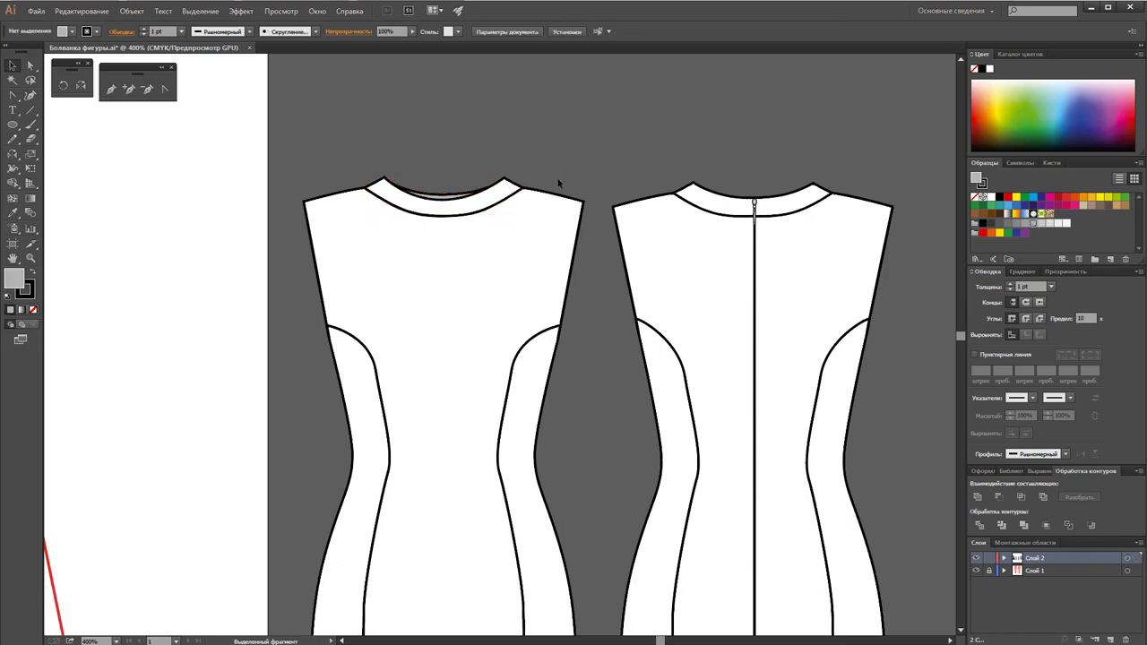
{"action": "key", "text": "z"}
{"action": "left_click", "coordinate": [584, 338], "text": "alt"}
{"action": "left_click", "coordinate": [550, 377], "text": "alt"}
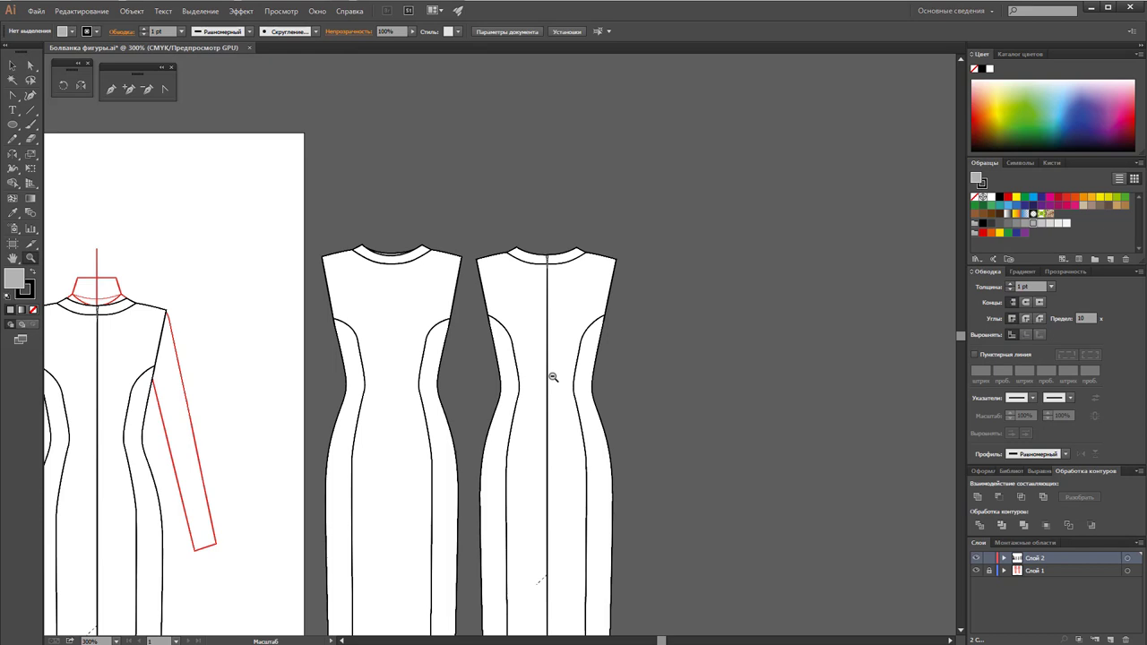
{"action": "left_click", "coordinate": [464, 429], "text": "alt"}
Step: Move both dress flats slightly up and to the right
{"action": "scroll", "coordinate": [486, 376], "scroll_direction": "down", "scroll_amount": 3}
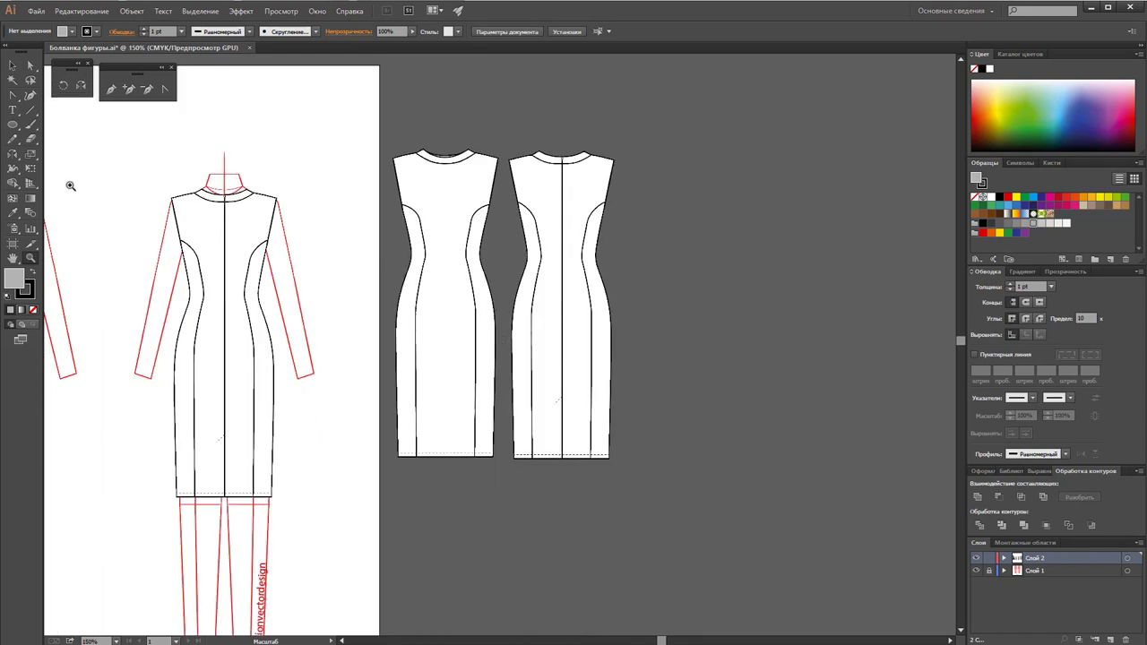
{"action": "key", "text": "v"}
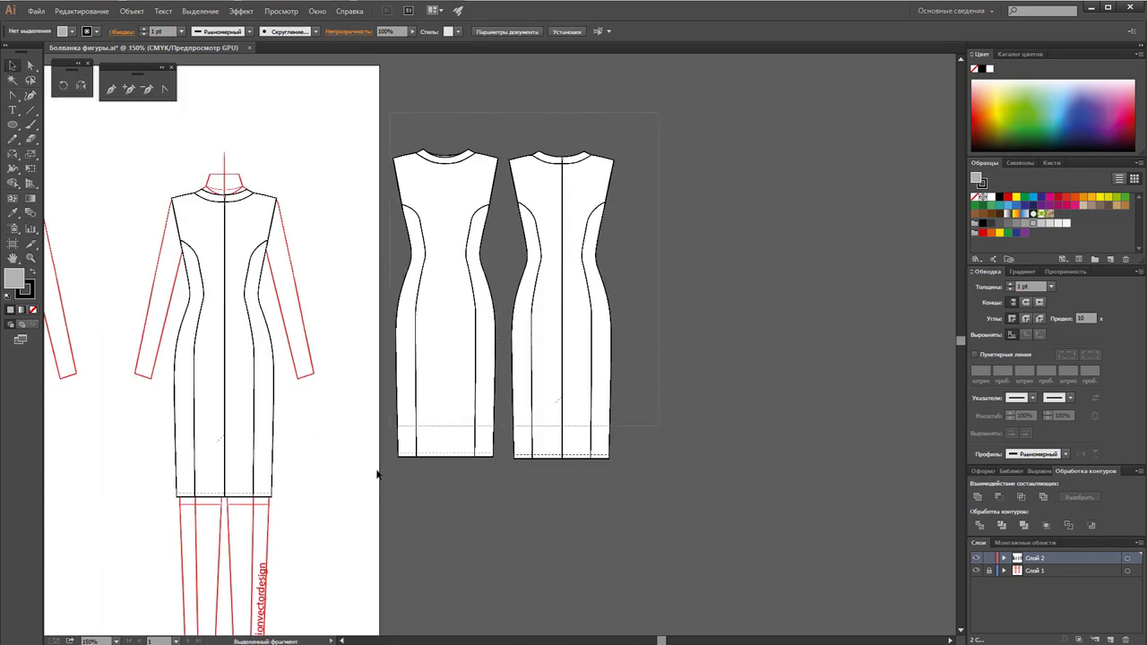
{"action": "left_click_drag", "start_coordinate": [434, 440], "coordinate": [466, 363]}
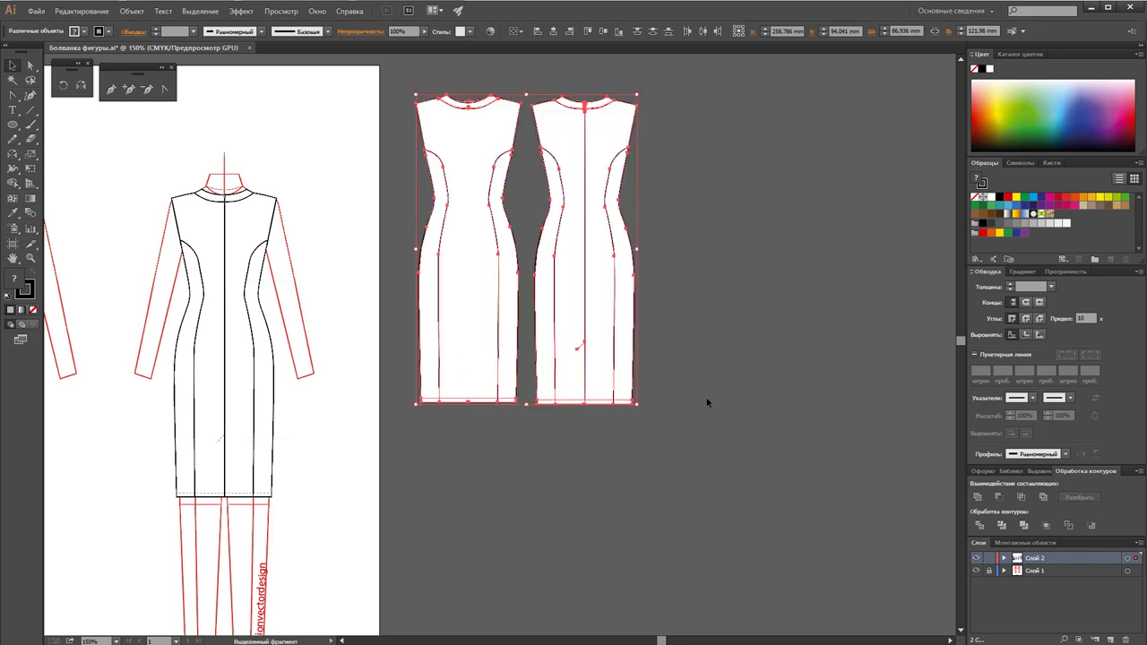
{"action": "left_click", "coordinate": [780, 402]}
Step: Zoom out and pan to show the dresses beside the template and reference photo
{"action": "scroll", "coordinate": [784, 396], "scroll_direction": "down", "scroll_amount": 1}
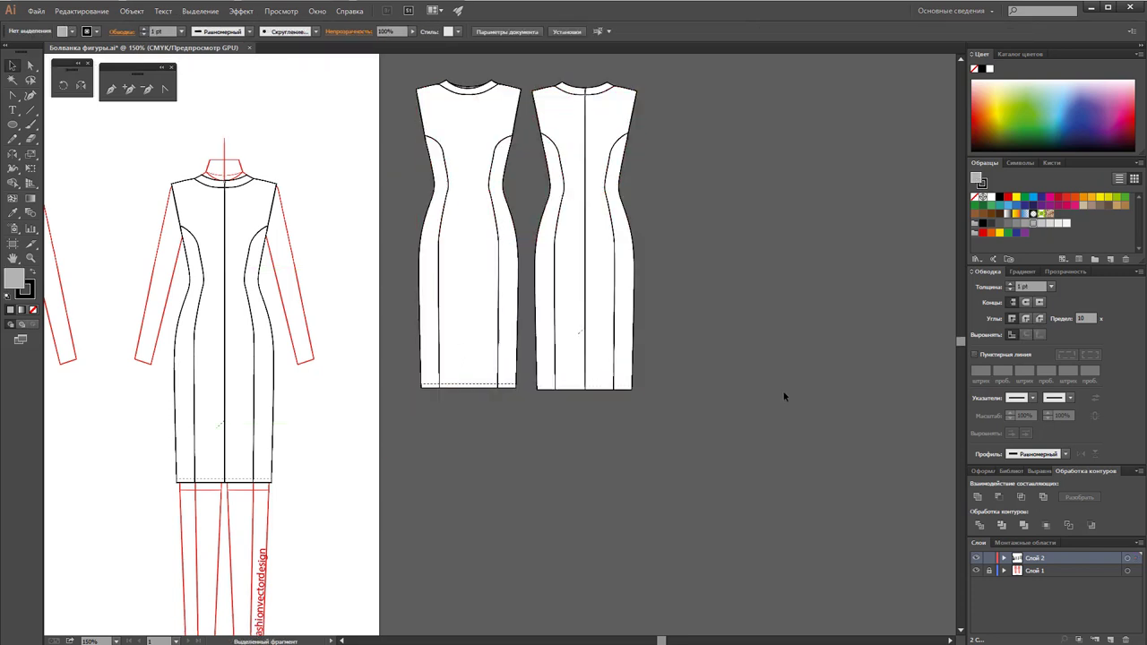
{"action": "key", "text": "ctrl+minus"}
{"action": "scroll", "coordinate": [418, 391], "scroll_direction": "up", "scroll_amount": 1}
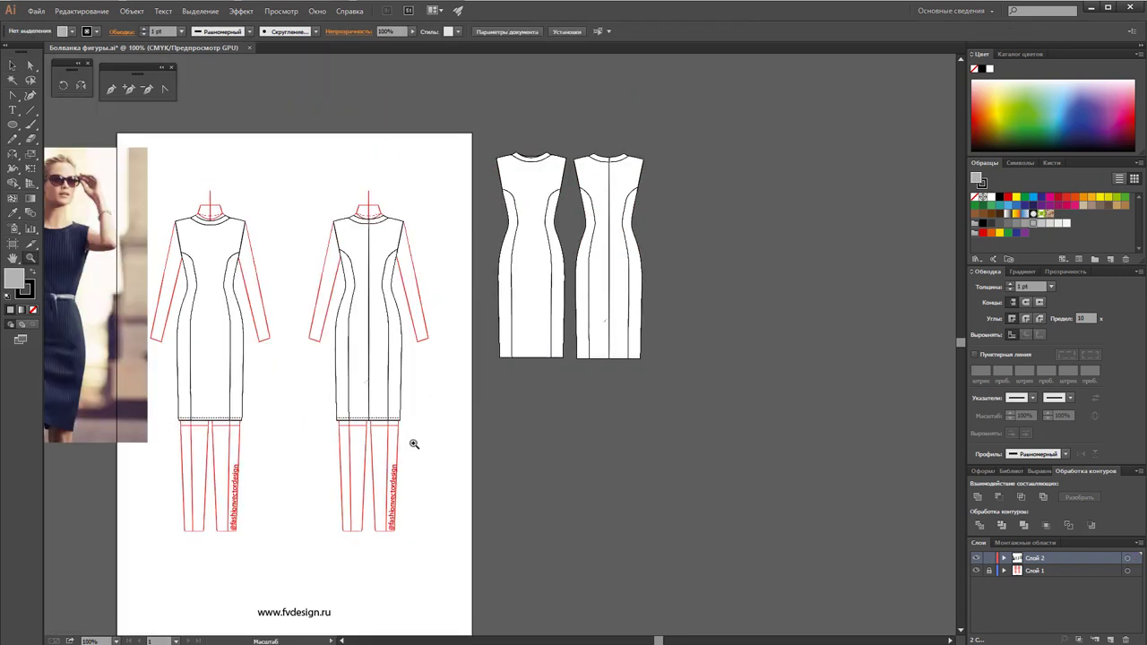
{"action": "left_click", "coordinate": [341, 641]}
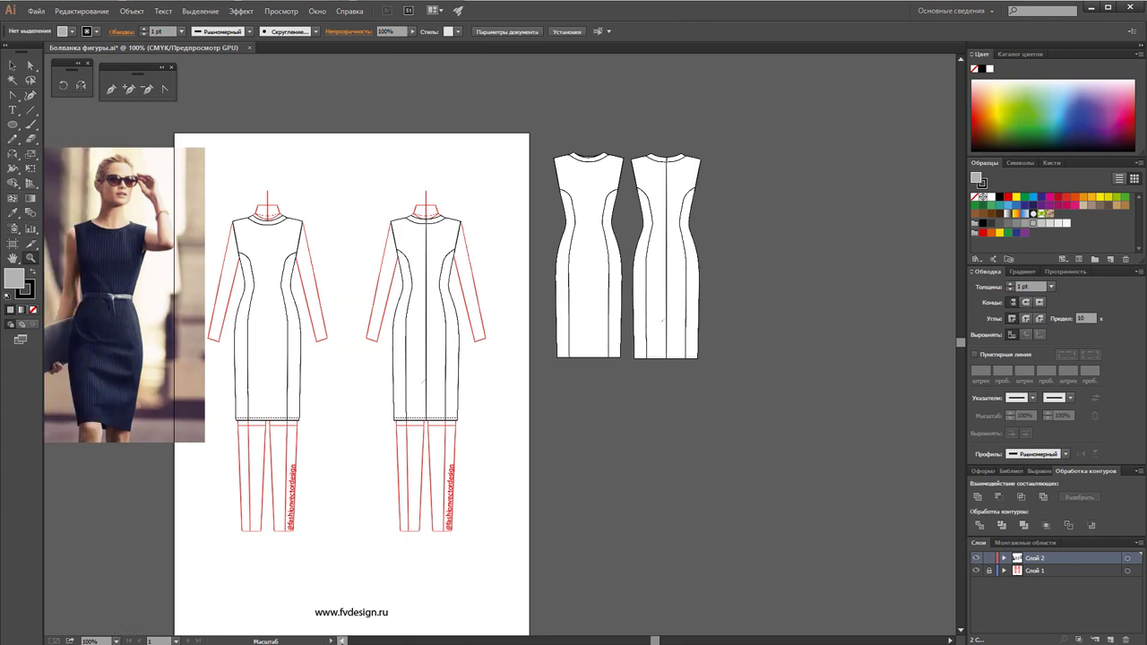
{"action": "left_click", "coordinate": [342, 640]}
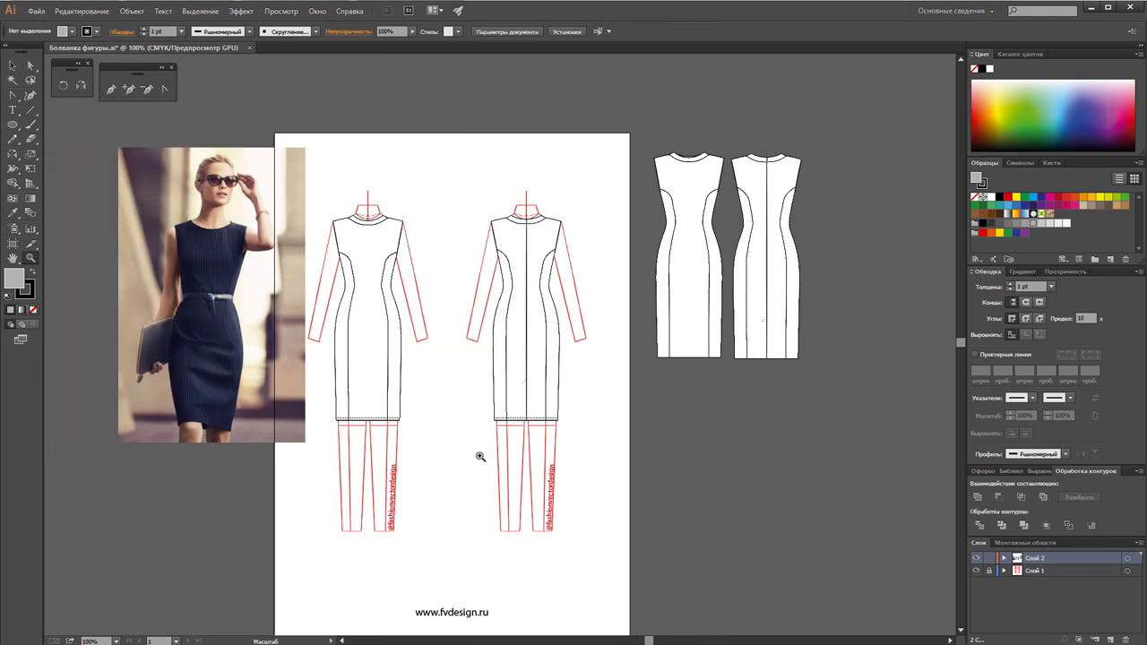
{"action": "scroll", "coordinate": [480, 457], "scroll_direction": "down", "scroll_amount": 1}
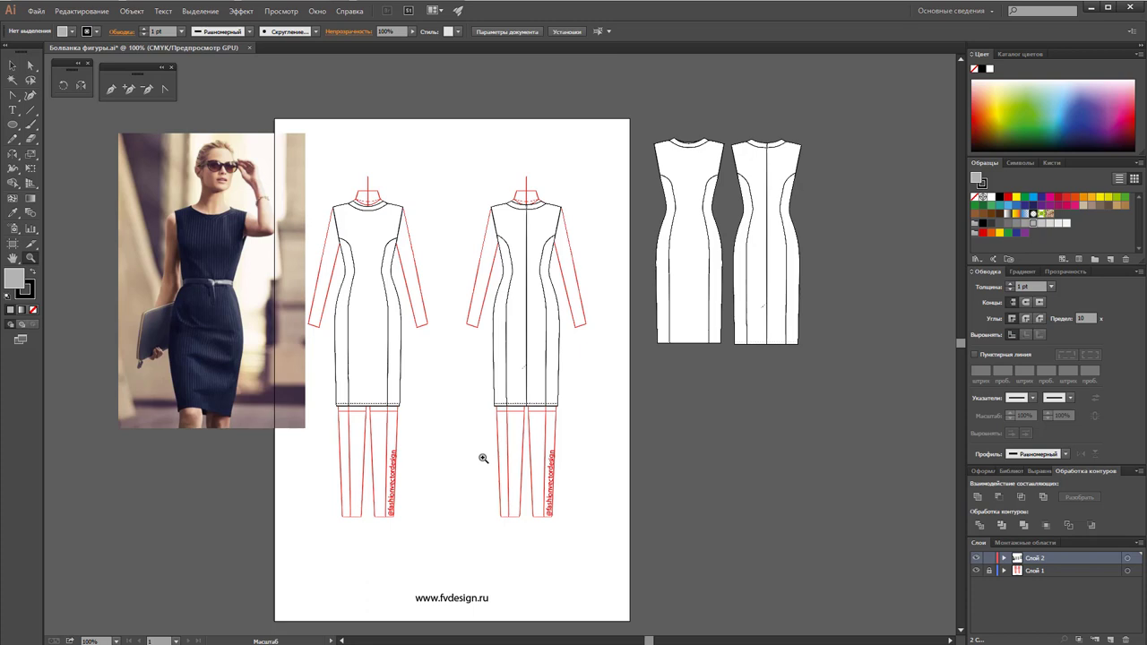